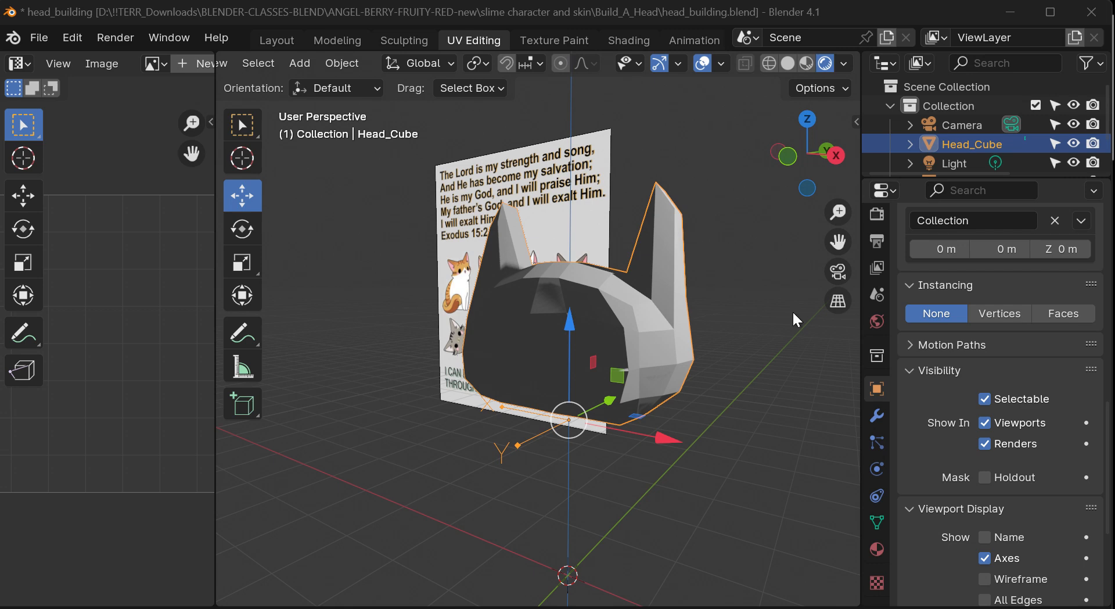
# Examine the head mesh from several angles and look through its object properties
pyautogui.moveTo(785, 150); pyautogui.dragTo(765, 162)
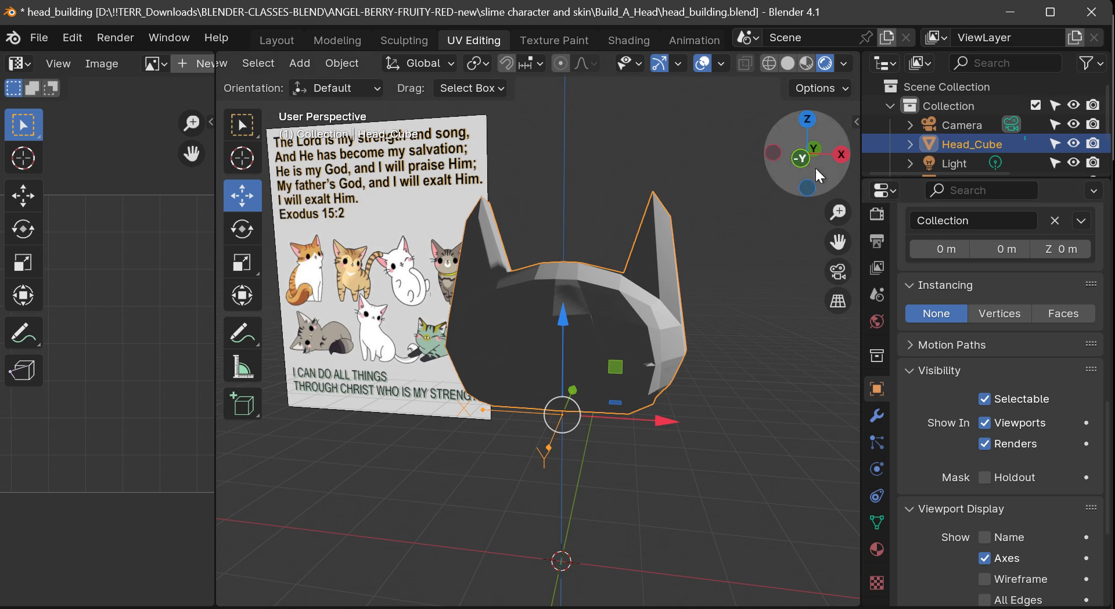
pyautogui.moveTo(814, 166); pyautogui.dragTo(809, 174)
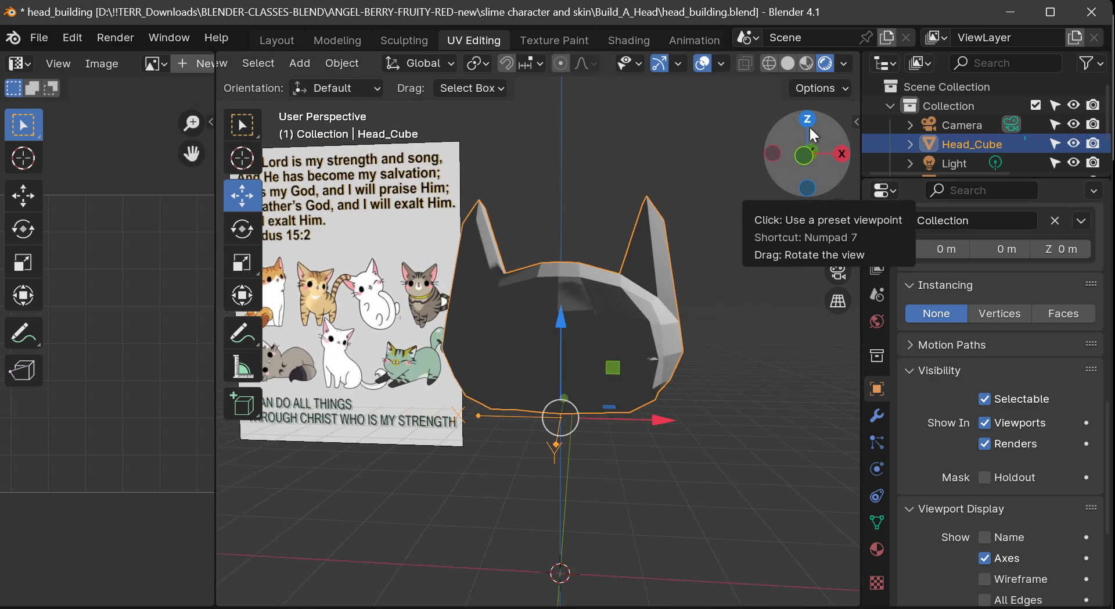
pyautogui.moveTo(813, 147)
pyautogui.mouseDown()
pyautogui.moveTo(714, 157)
pyautogui.moveTo(791, 137)
pyautogui.mouseUp()
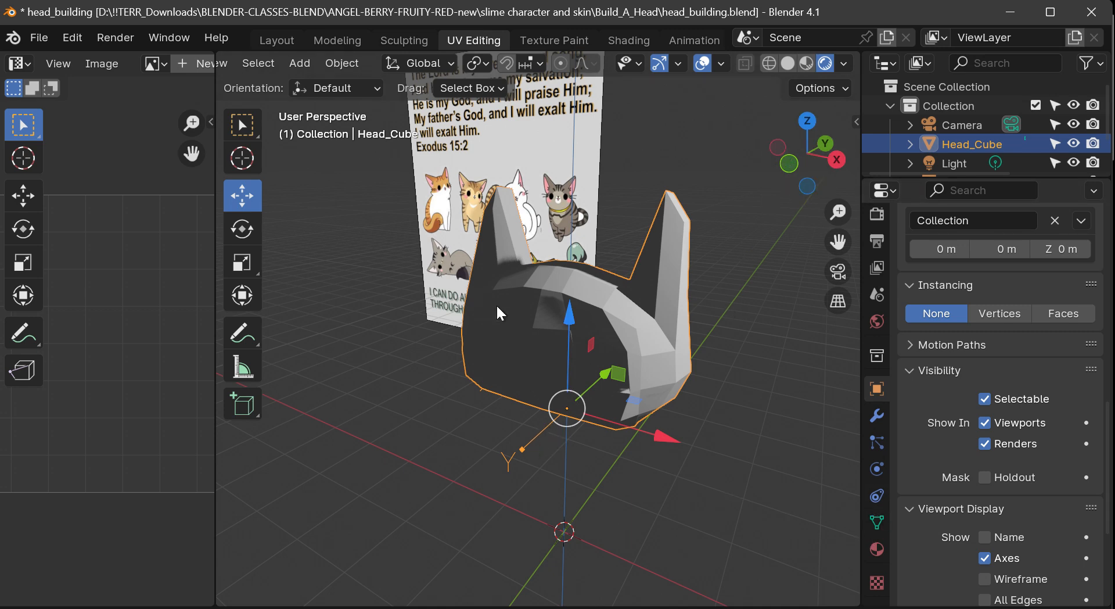
pyautogui.scroll(4, 264, 68)
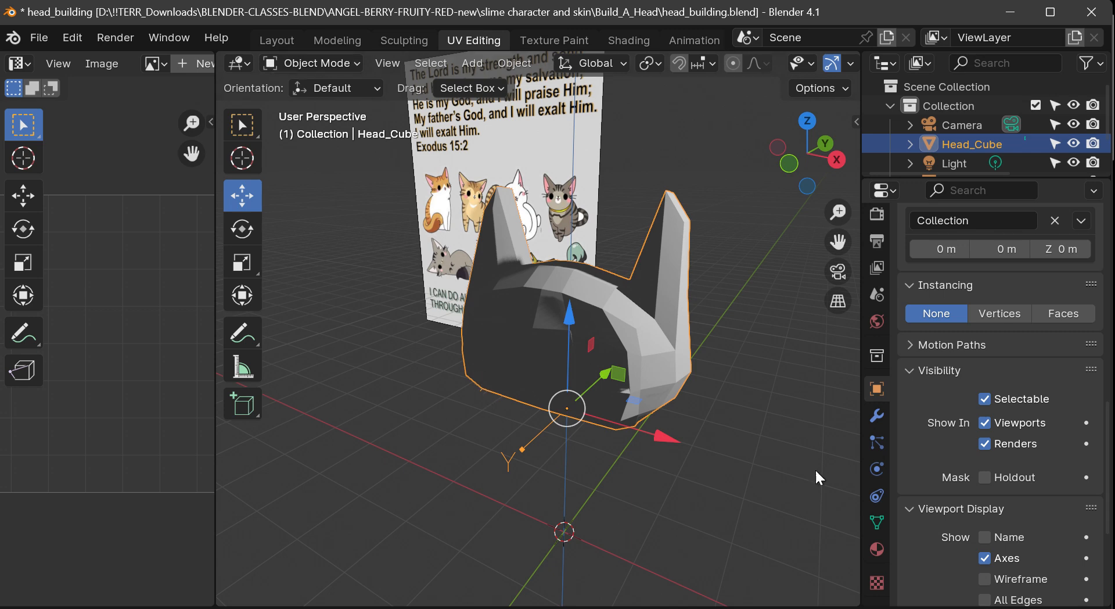
pyautogui.scroll(-6, 931, 518)
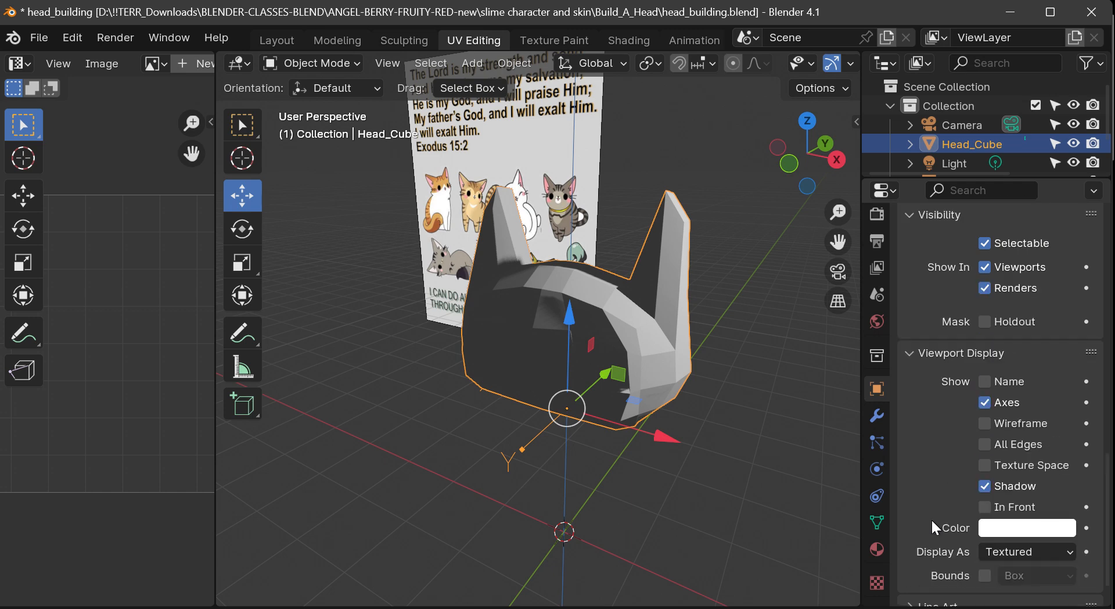
pyautogui.scroll(5, 932, 518)
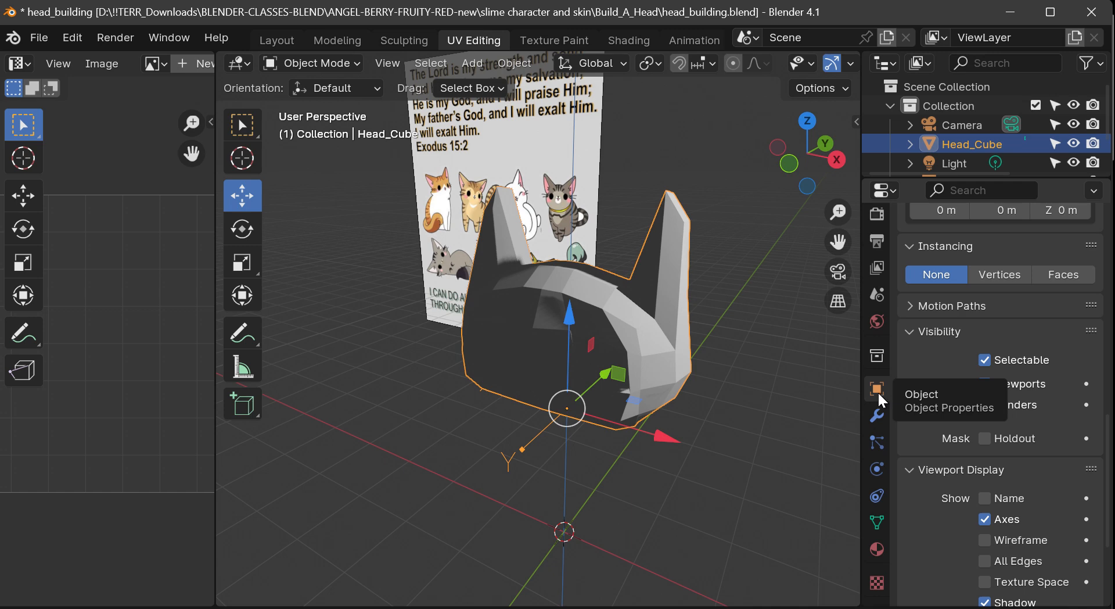
pyautogui.scroll(-2, 914, 305)
pyautogui.scroll(5, 913, 303)
pyautogui.scroll(10, 914, 290)
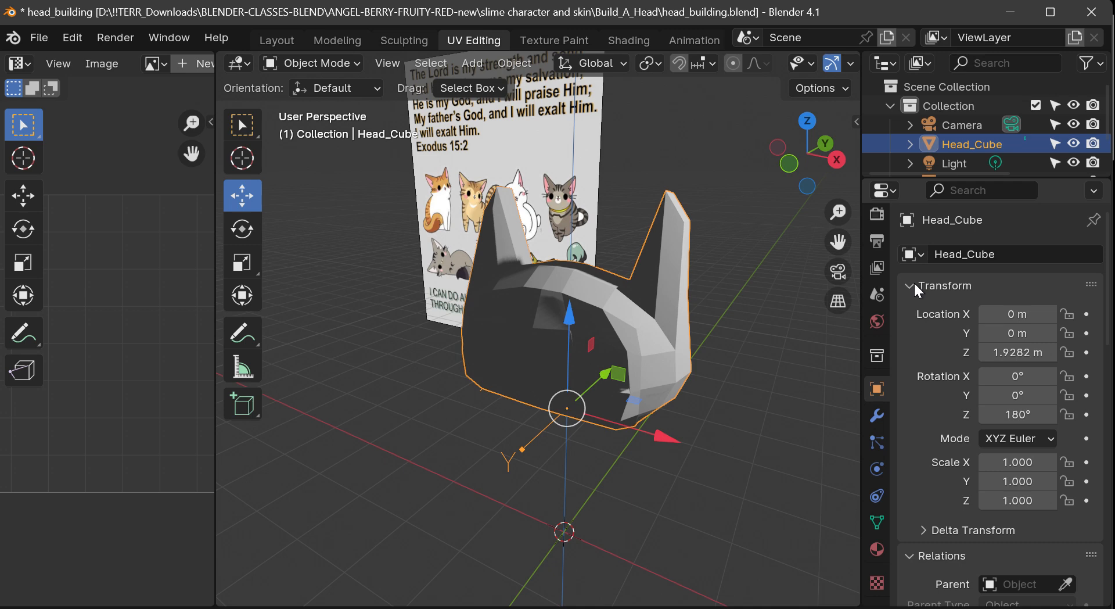
# Collapse the Transform, Relations, Collections and Instancing sections in Head_Cube's object properties
pyautogui.click(914, 282)
pyautogui.click(911, 314)
pyautogui.click(908, 337)
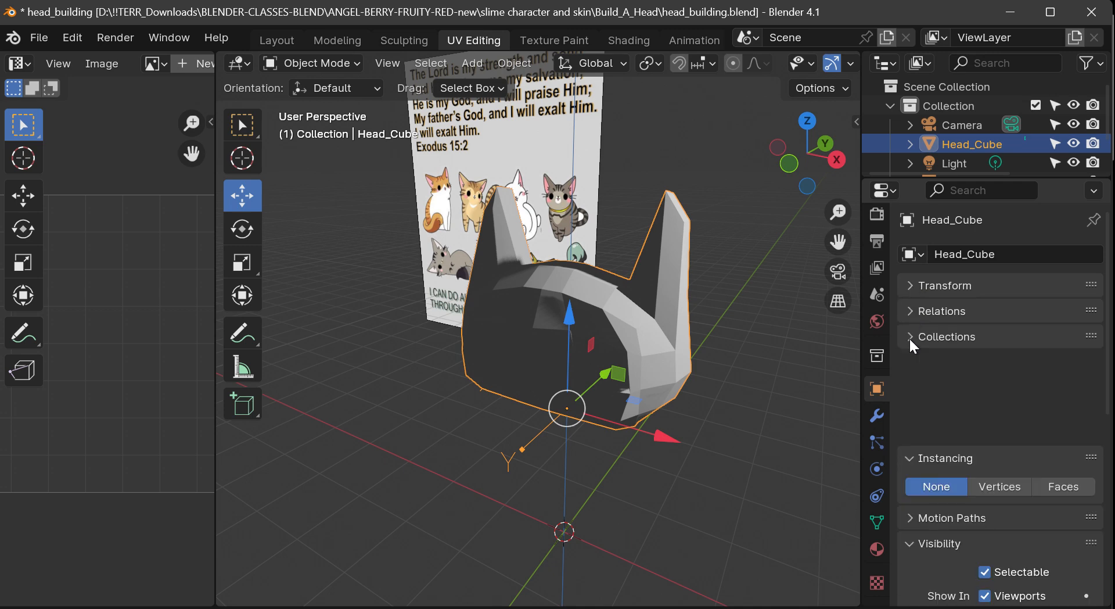
pyautogui.click(909, 363)
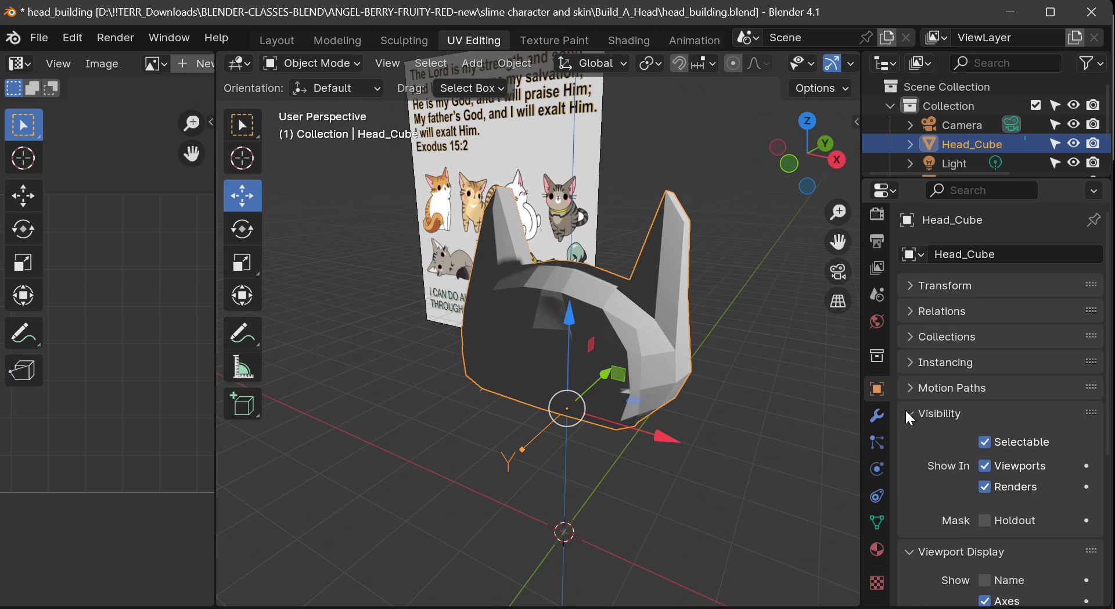
# Look over Head_Cube's Visibility and Viewport Display settings, and collapse the Visibility section
pyautogui.scroll(-3, 921, 410)
pyautogui.scroll(3, 922, 410)
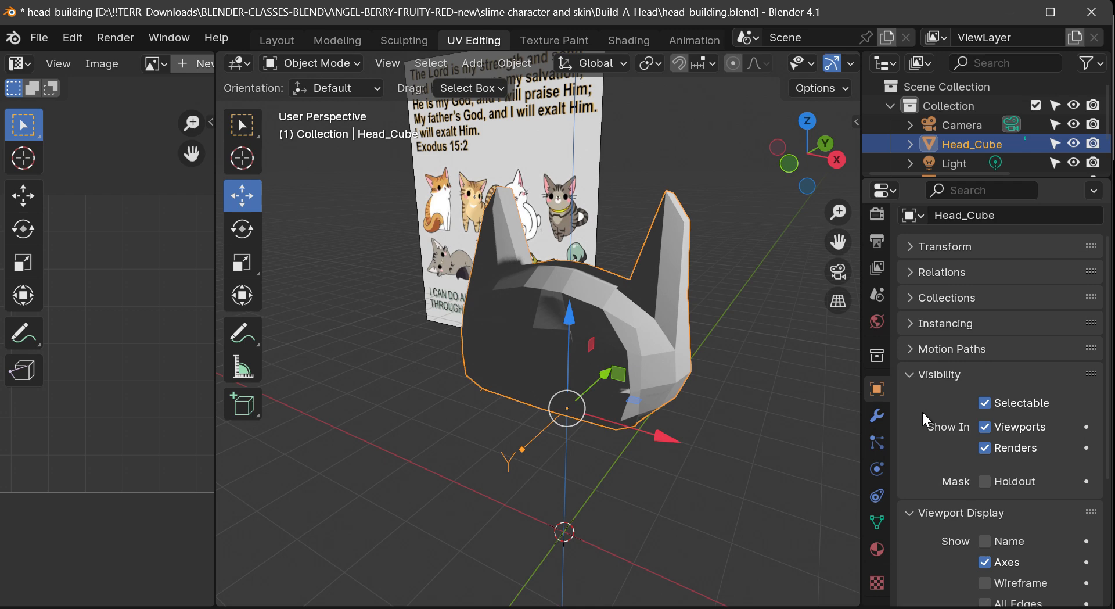
pyautogui.scroll(-4, 921, 410)
pyautogui.scroll(-3, 926, 409)
pyautogui.scroll(3, 925, 409)
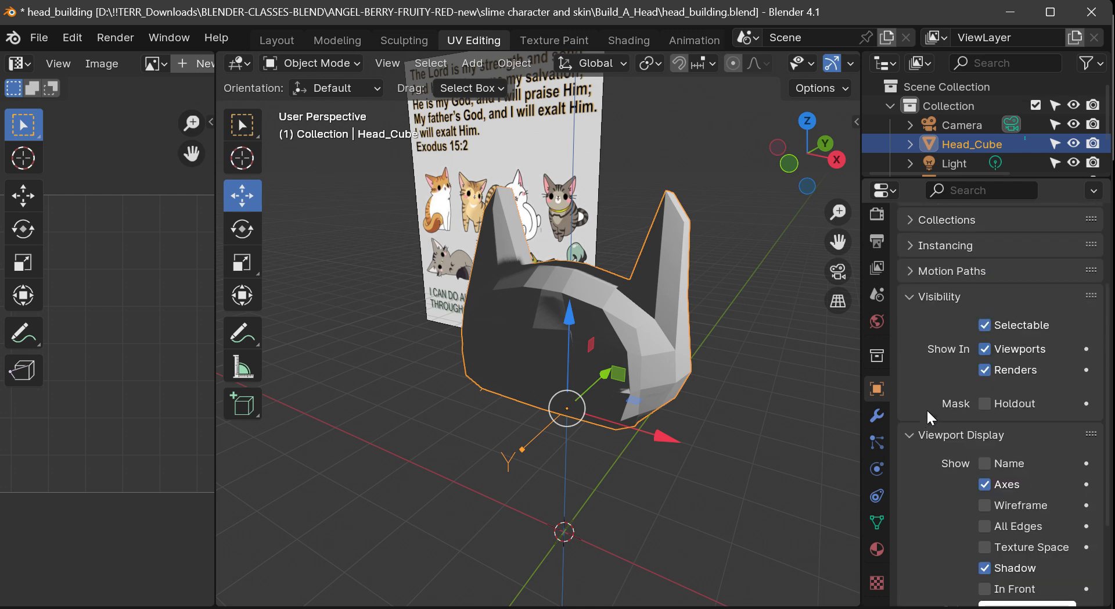
pyautogui.scroll(-1, 926, 408)
pyautogui.scroll(-3, 925, 409)
pyautogui.scroll(4, 925, 409)
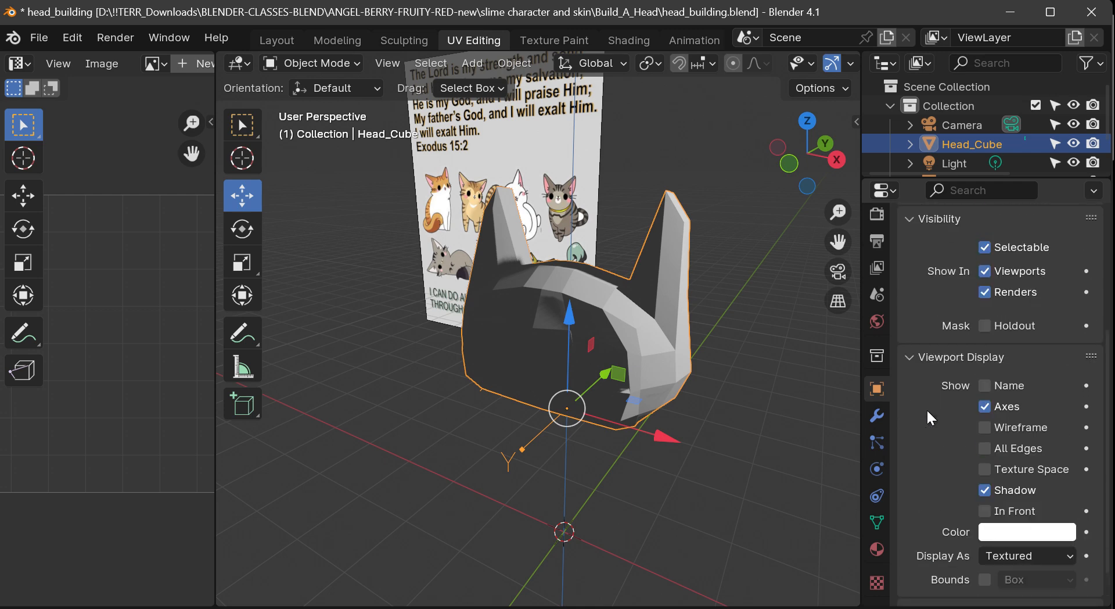
pyautogui.click(910, 295)
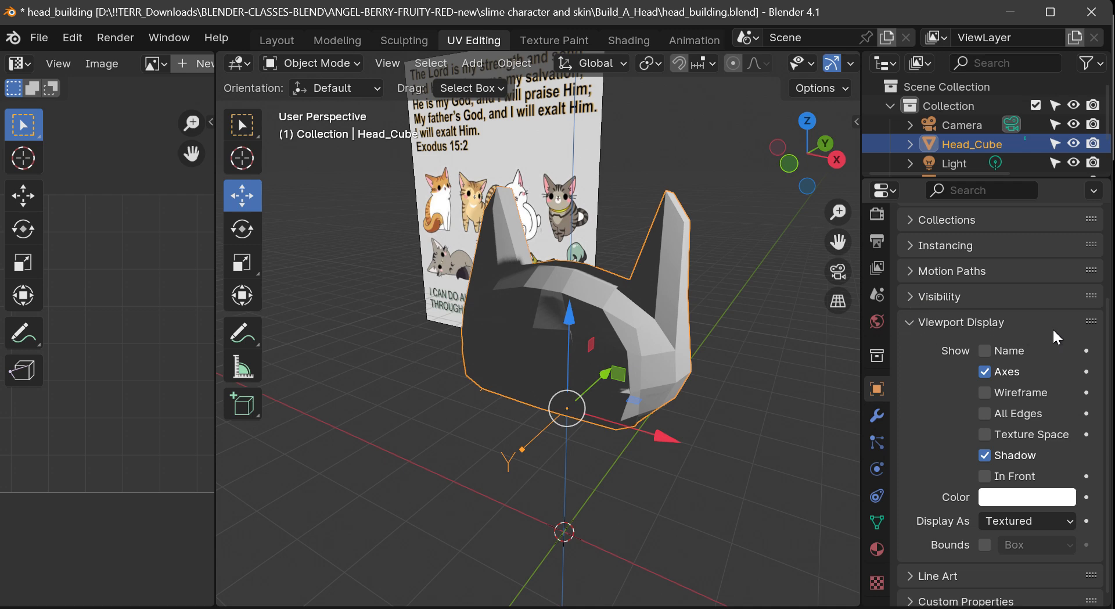
# Toggle Head_Cube's Axes display off and on, and enable its Wireframe display
pyautogui.click(985, 372)
pyautogui.click(984, 371)
pyautogui.click(991, 395)
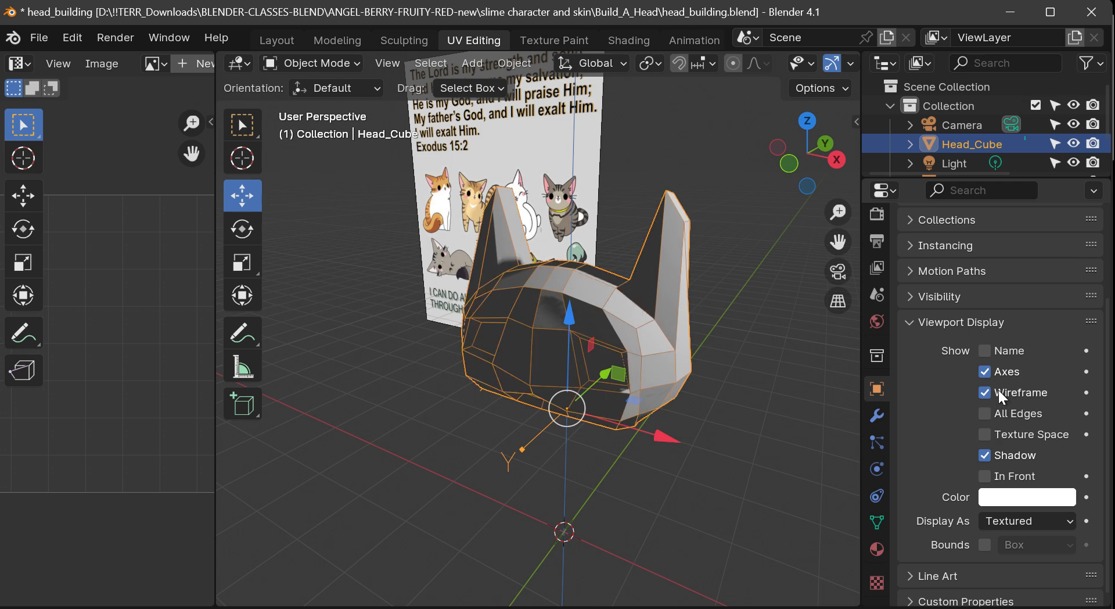
pyautogui.click(993, 388)
pyautogui.click(988, 388)
pyautogui.click(1010, 397)
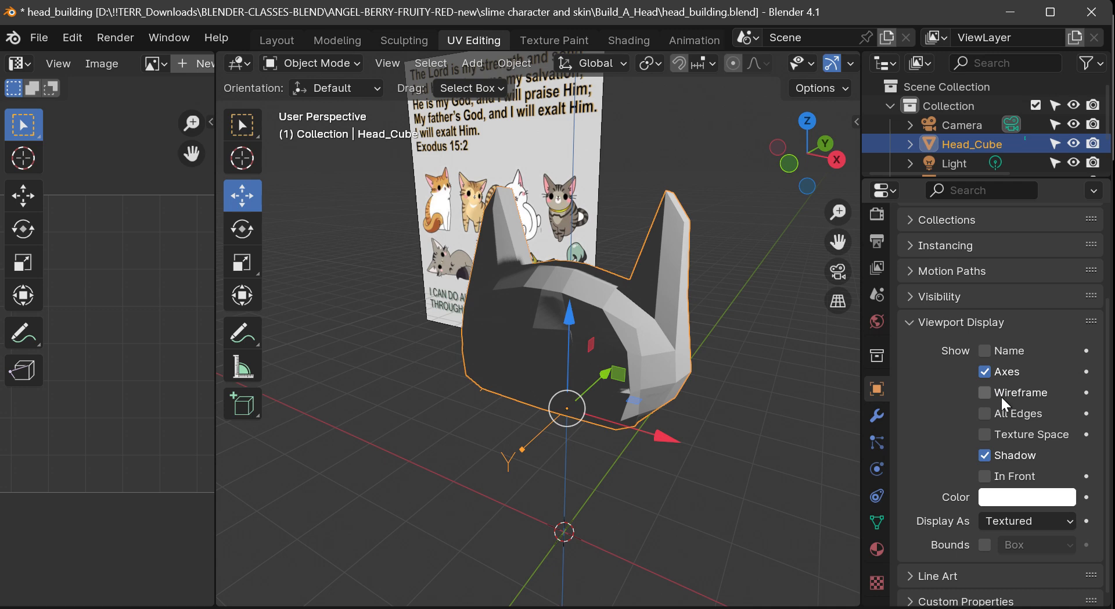
pyautogui.click(1004, 395)
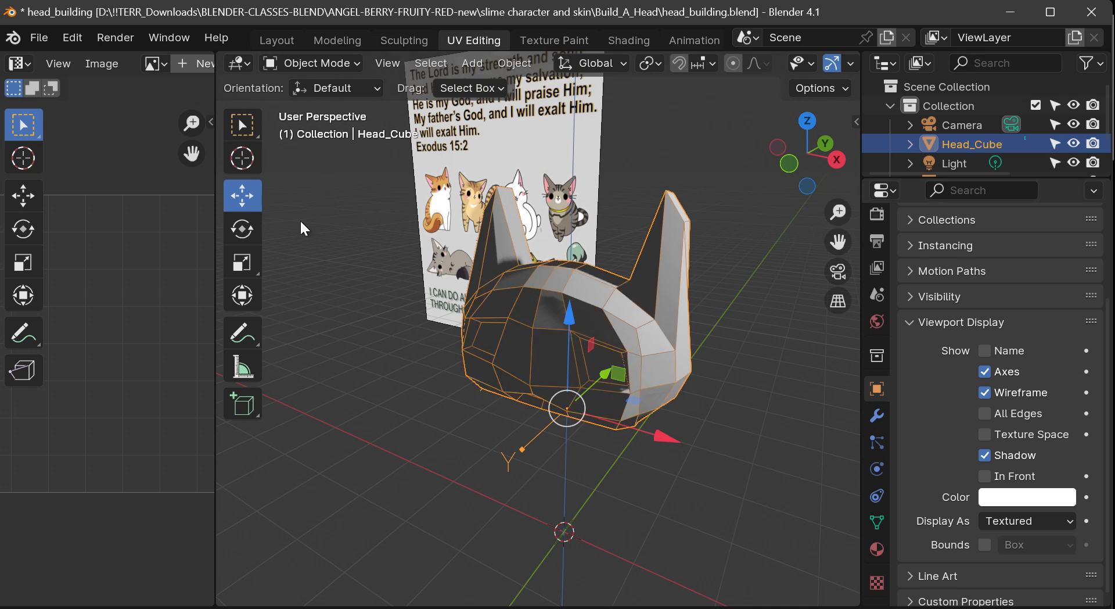
# Select all of the head's geometry in Edit Mode and return to Object Mode
pyautogui.click(310, 62)
pyautogui.press('Tab')
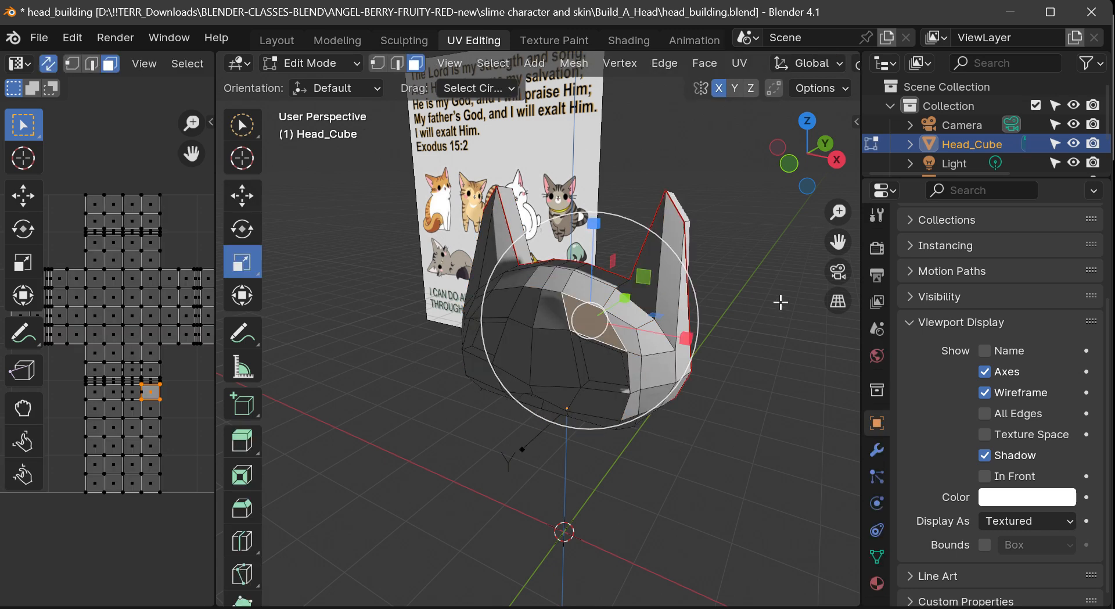
pyautogui.scroll(3, 567, 339)
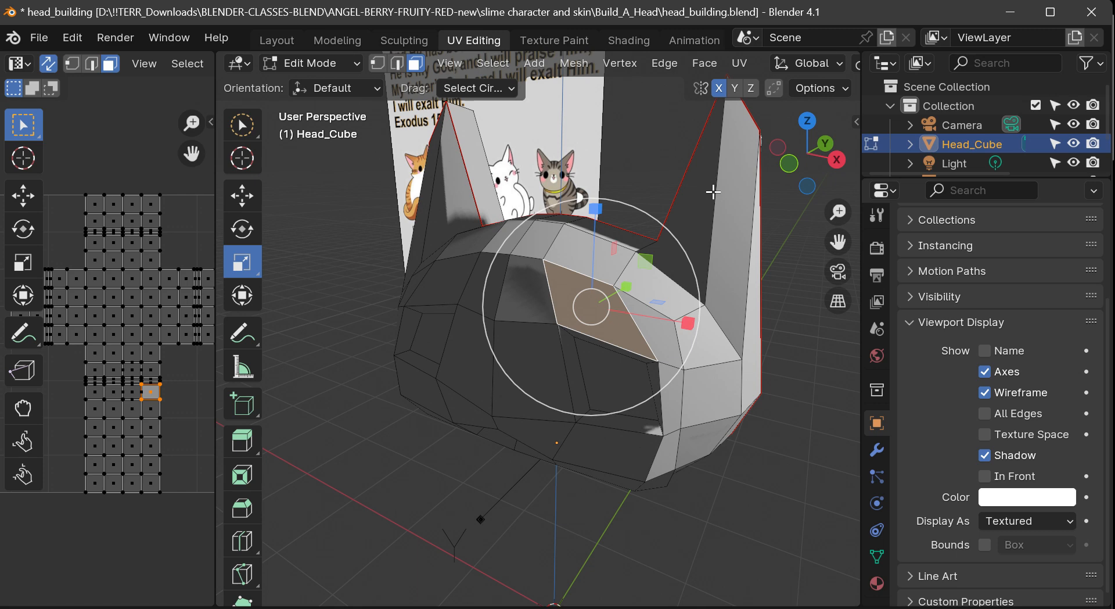
pyautogui.press('a')
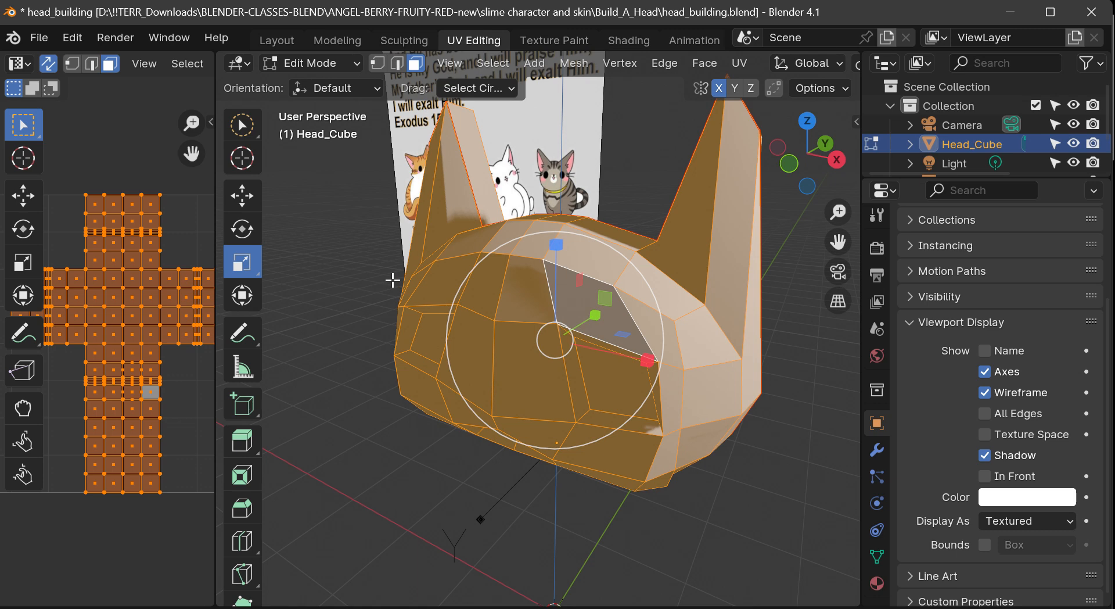
pyautogui.press('Tab')
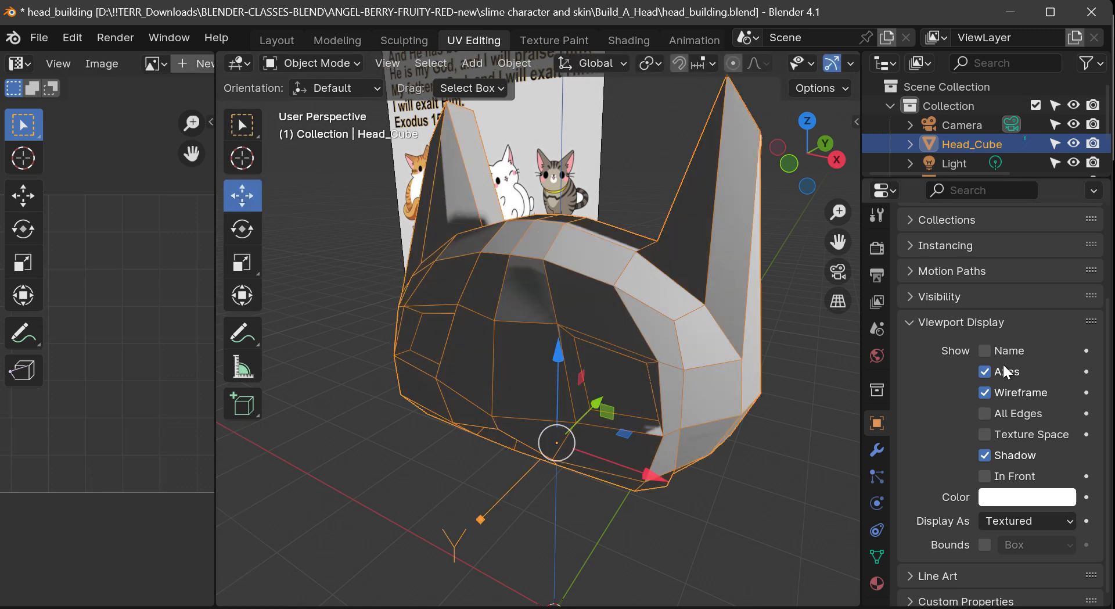
# Turn off Head_Cube's Axes and Wireframe display for comparison, and switch both back on
pyautogui.click(984, 371)
pyautogui.click(984, 393)
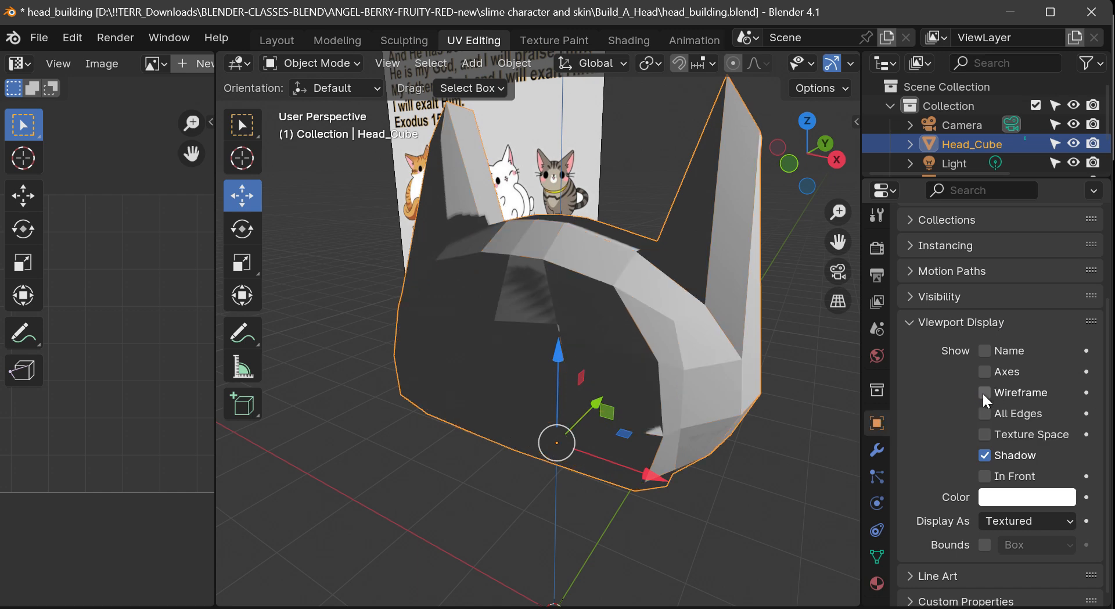
pyautogui.moveTo(792, 164)
pyautogui.mouseDown()
pyautogui.moveTo(842, 144)
pyautogui.moveTo(804, 166)
pyautogui.mouseUp()
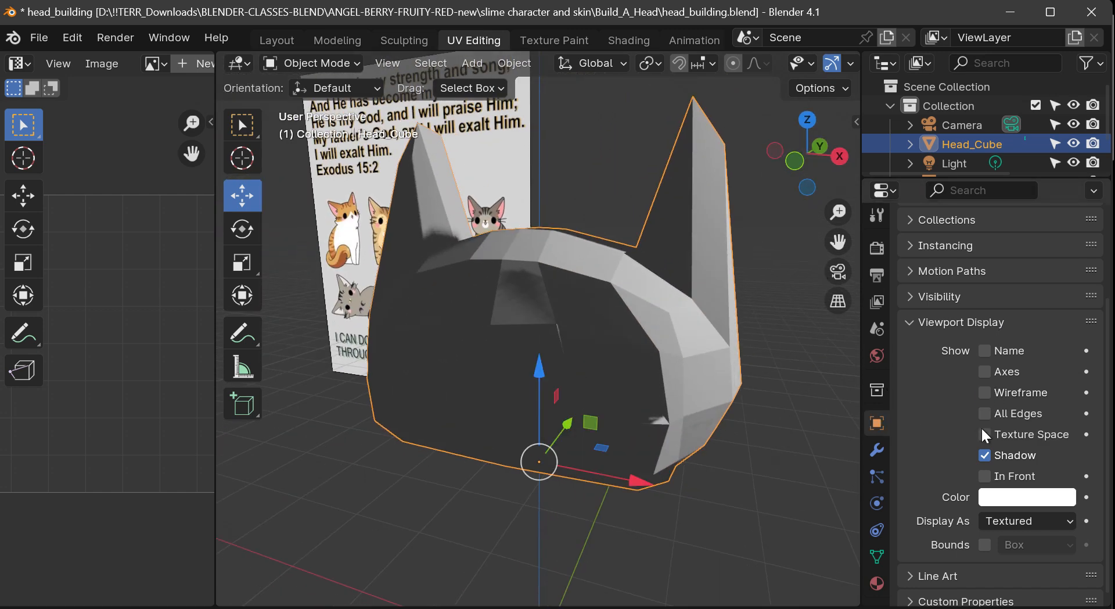
pyautogui.click(985, 392)
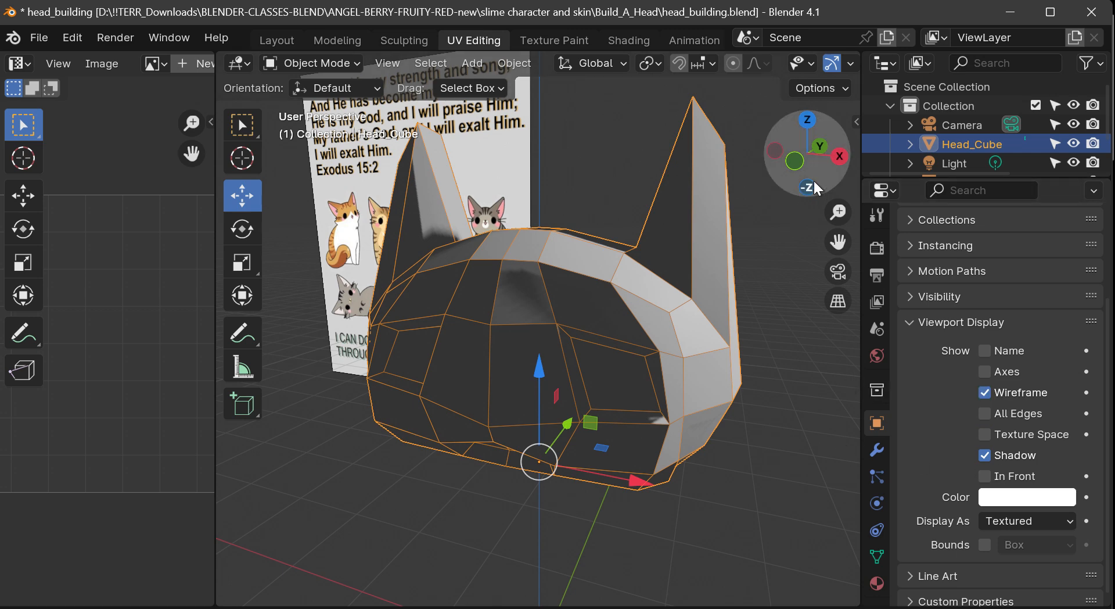
pyautogui.moveTo(813, 179); pyautogui.dragTo(842, 193)
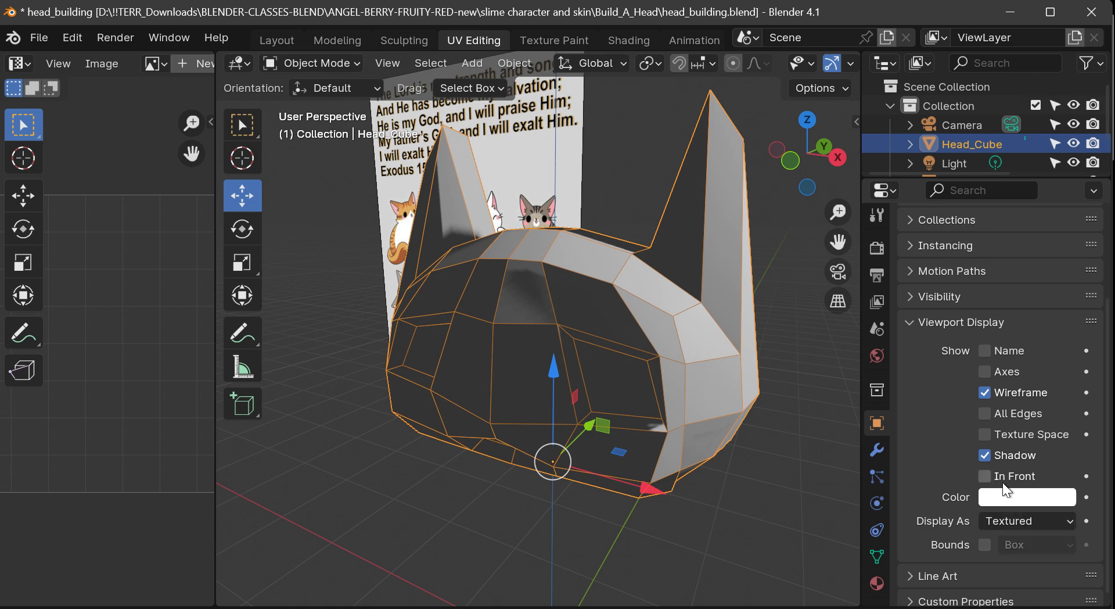
pyautogui.click(985, 369)
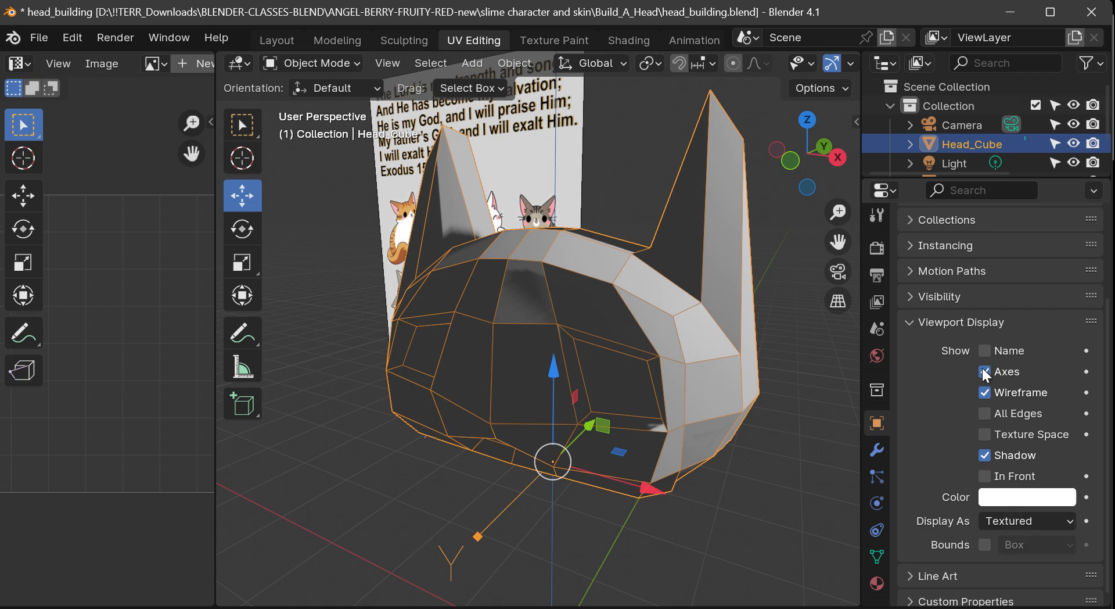
# Widen the 3D viewport over the properties area and frame the front of the wireframed head
pyautogui.moveTo(817, 176)
pyautogui.mouseDown()
pyautogui.moveTo(776, 169)
pyautogui.moveTo(818, 173)
pyautogui.mouseUp()
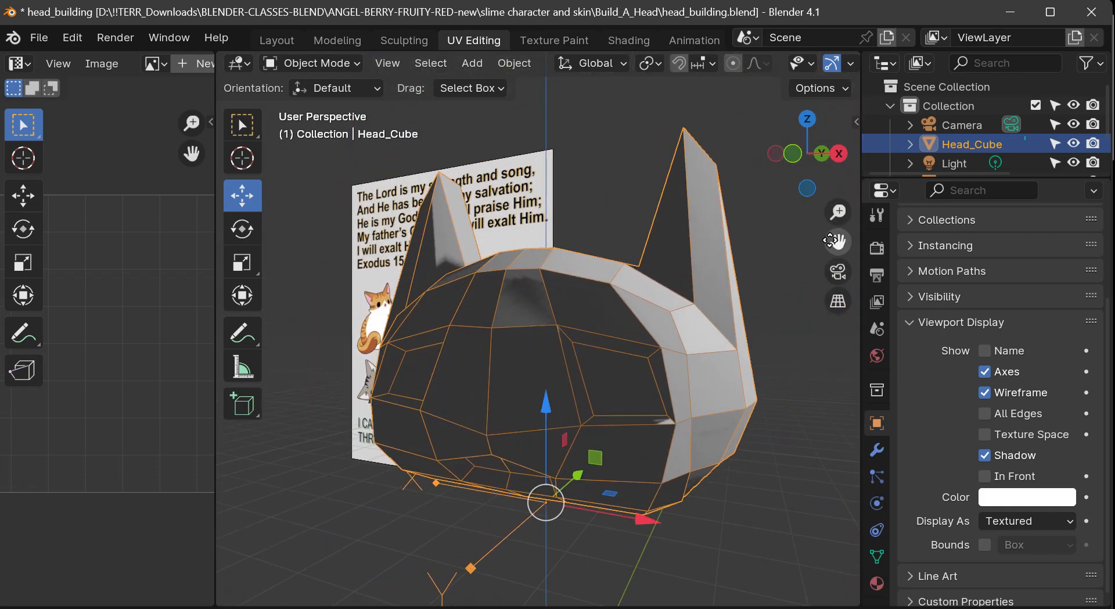
pyautogui.moveTo(838, 241); pyautogui.dragTo(787, 165)
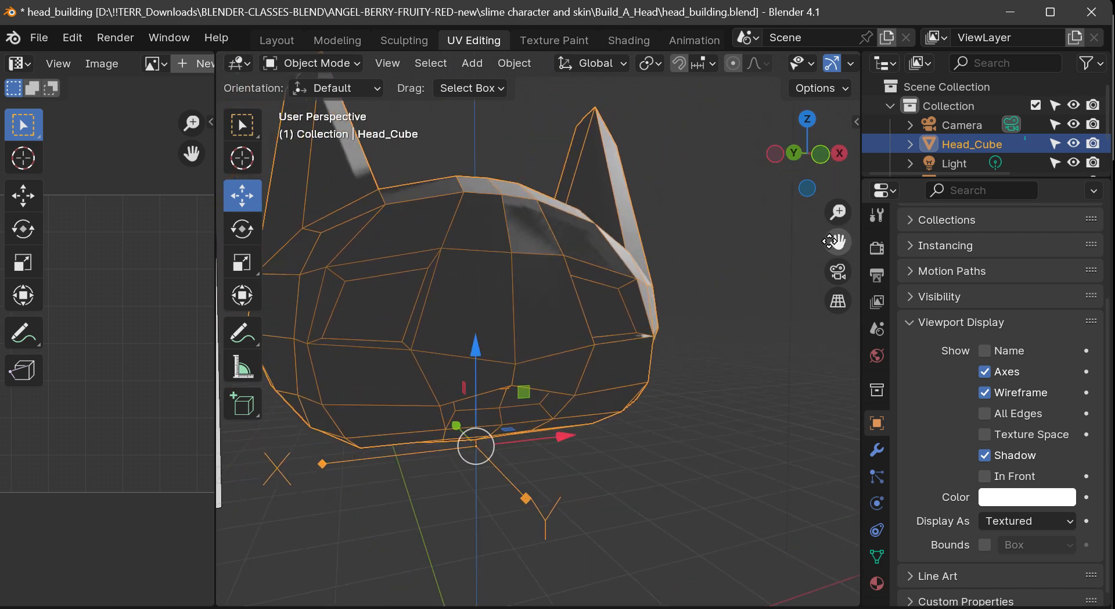
pyautogui.moveTo(838, 241); pyautogui.dragTo(916, 243)
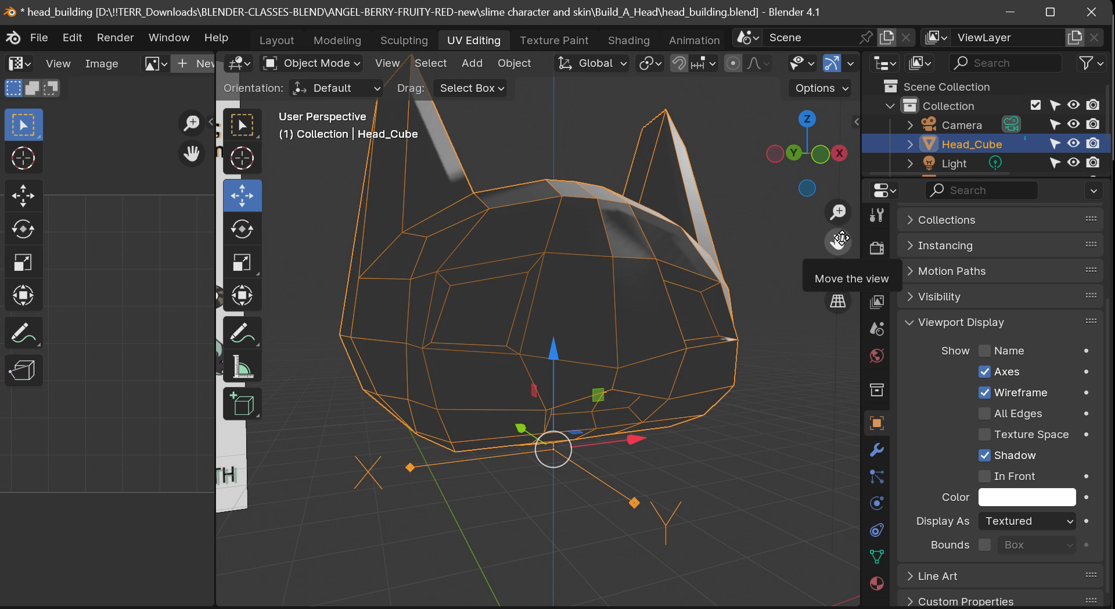
pyautogui.moveTo(789, 126); pyautogui.dragTo(752, 127)
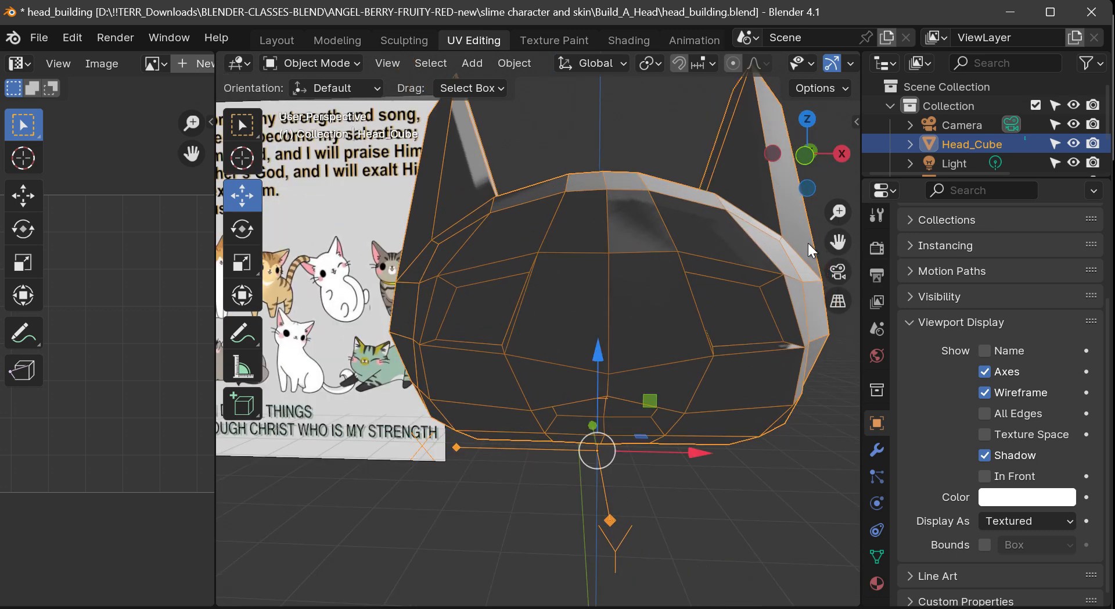
pyautogui.moveTo(862, 163); pyautogui.dragTo(1081, 158)
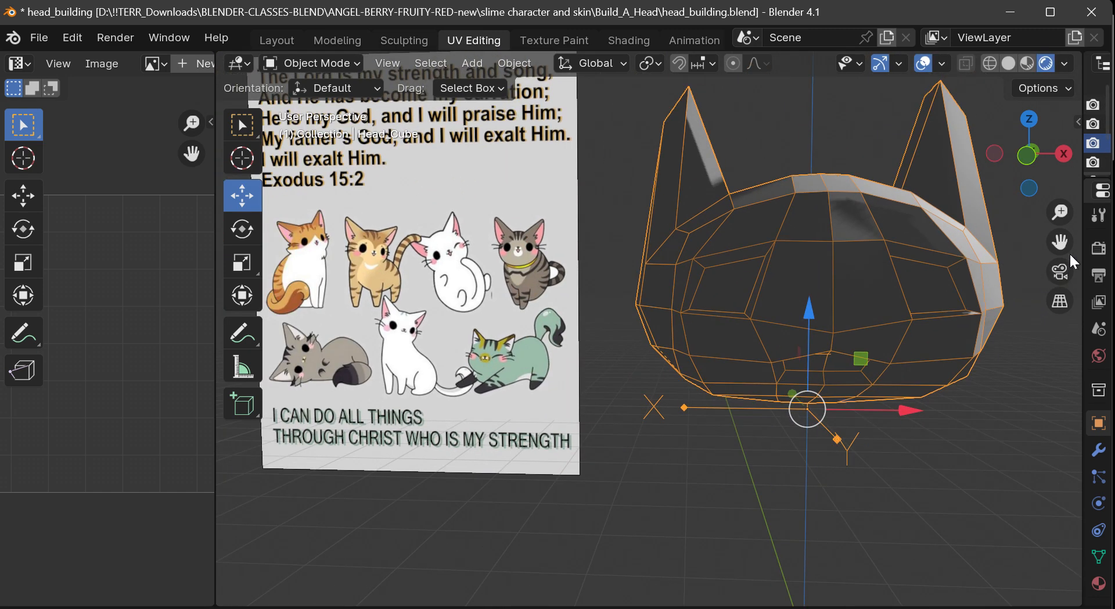
pyautogui.moveTo(1062, 244); pyautogui.dragTo(916, 311)
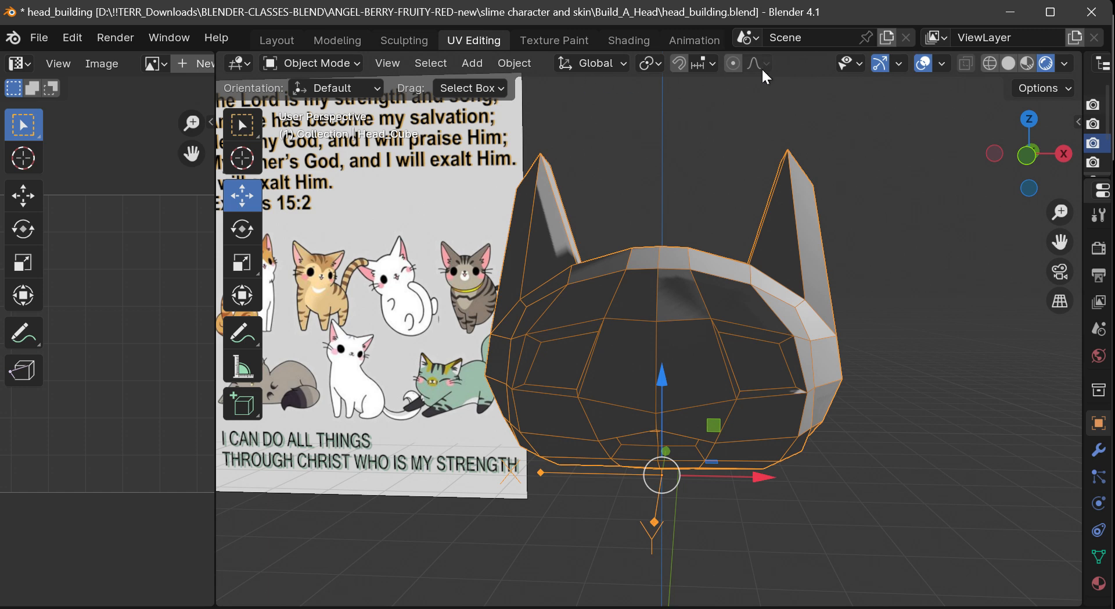
# Keep the widened area's editor type as 3D Viewport and enable X-ray display
pyautogui.click(242, 63)
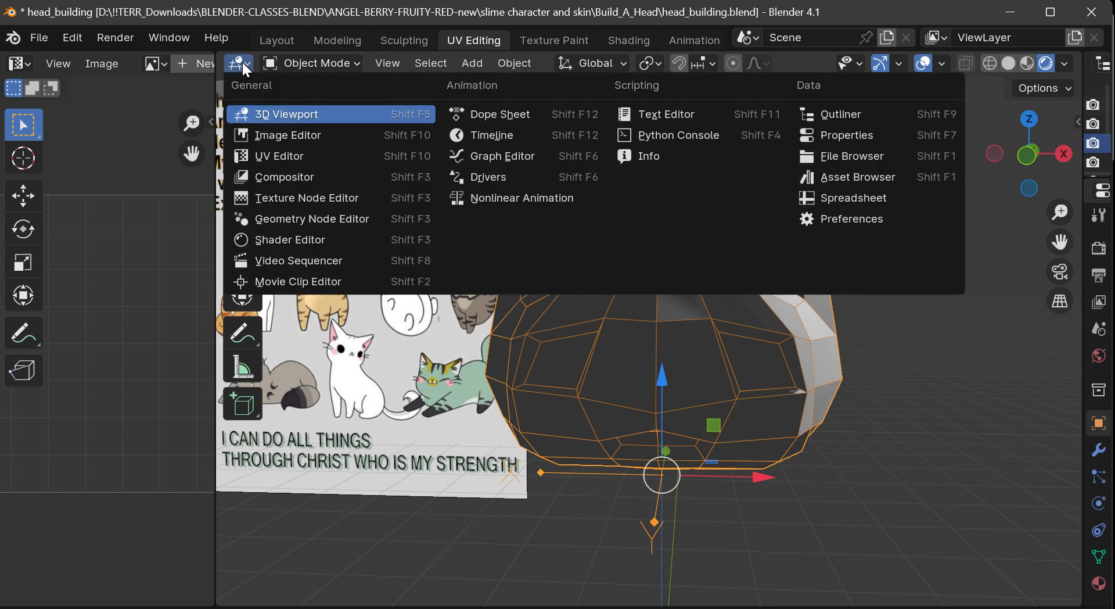
pyautogui.click(253, 114)
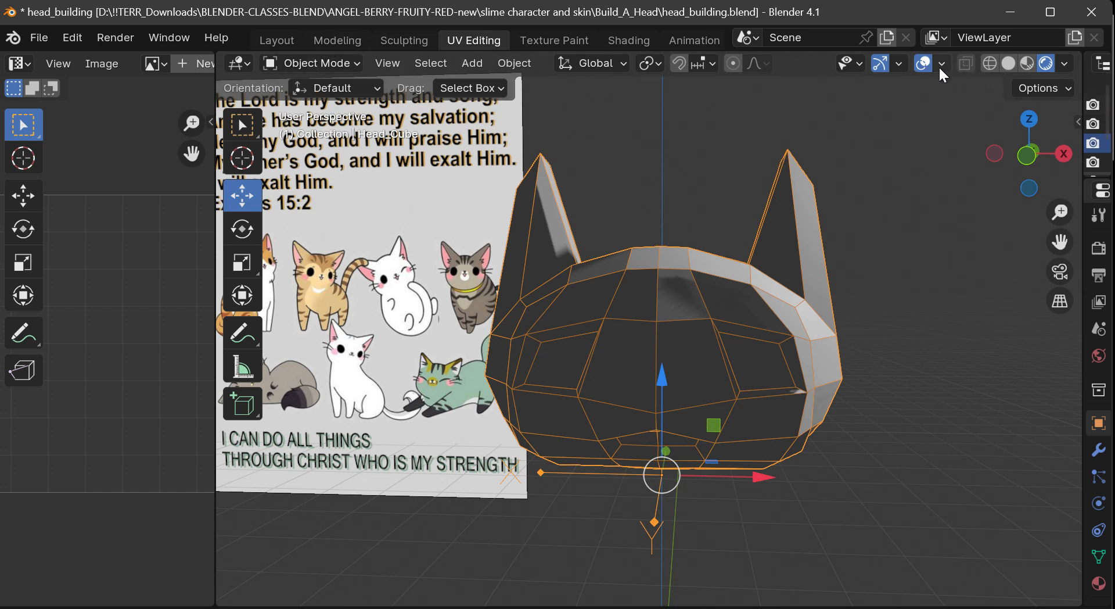
pyautogui.scroll(3, 812, 69)
pyautogui.scroll(-2, 811, 69)
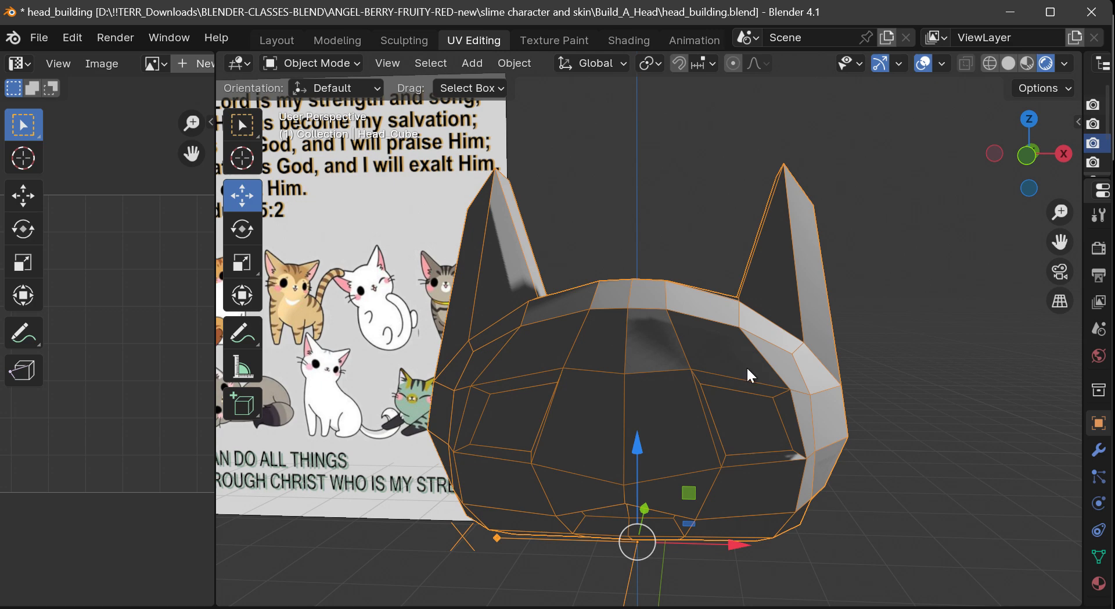
pyautogui.click(965, 62)
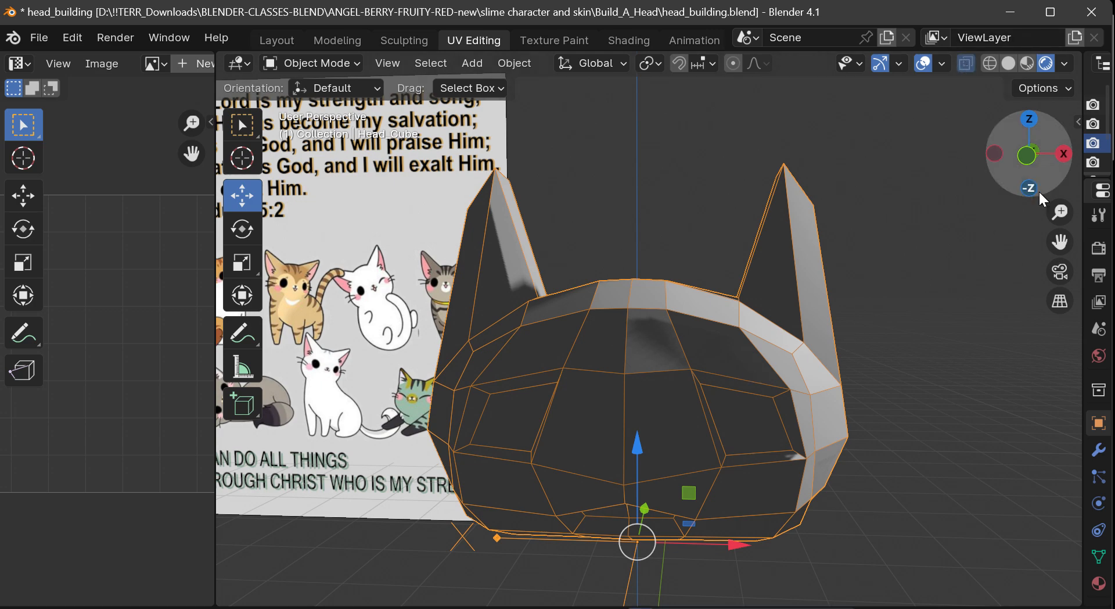
# Switch Head_Cube to Edit Mode and bring its selected mesh into a close three-quarter front view
pyautogui.moveTo(1038, 190); pyautogui.dragTo(967, 206)
pyautogui.click(308, 59)
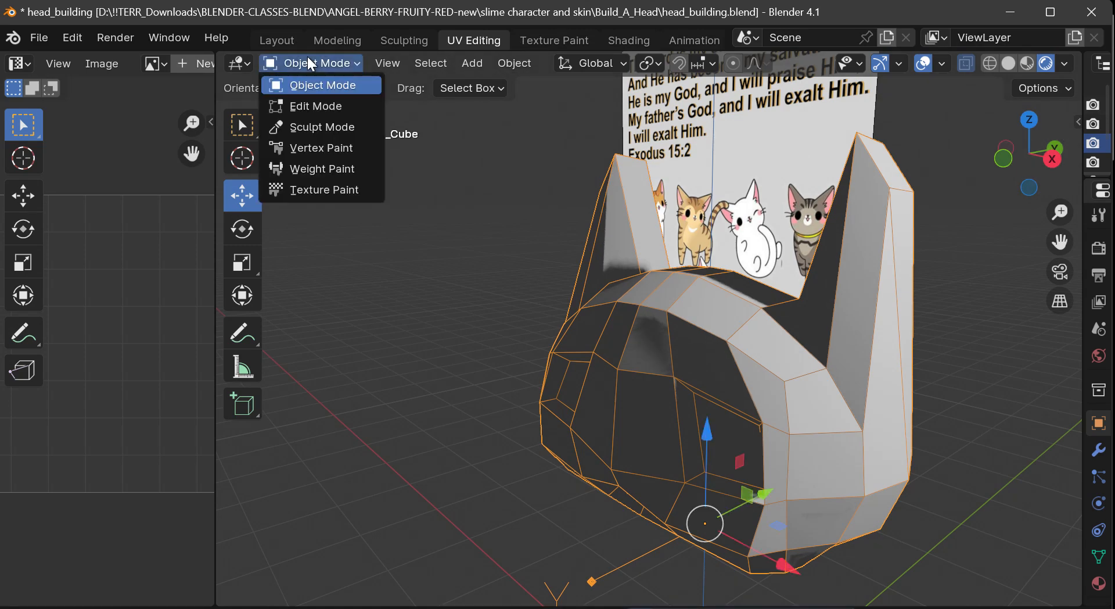
pyautogui.click(308, 107)
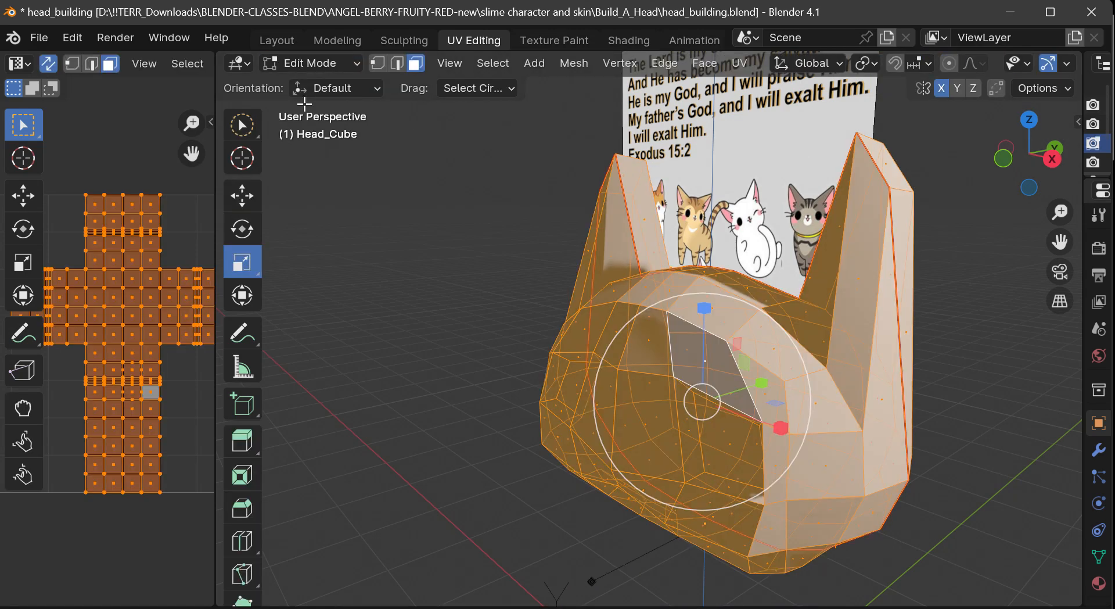
pyautogui.moveTo(1028, 157); pyautogui.dragTo(908, 222)
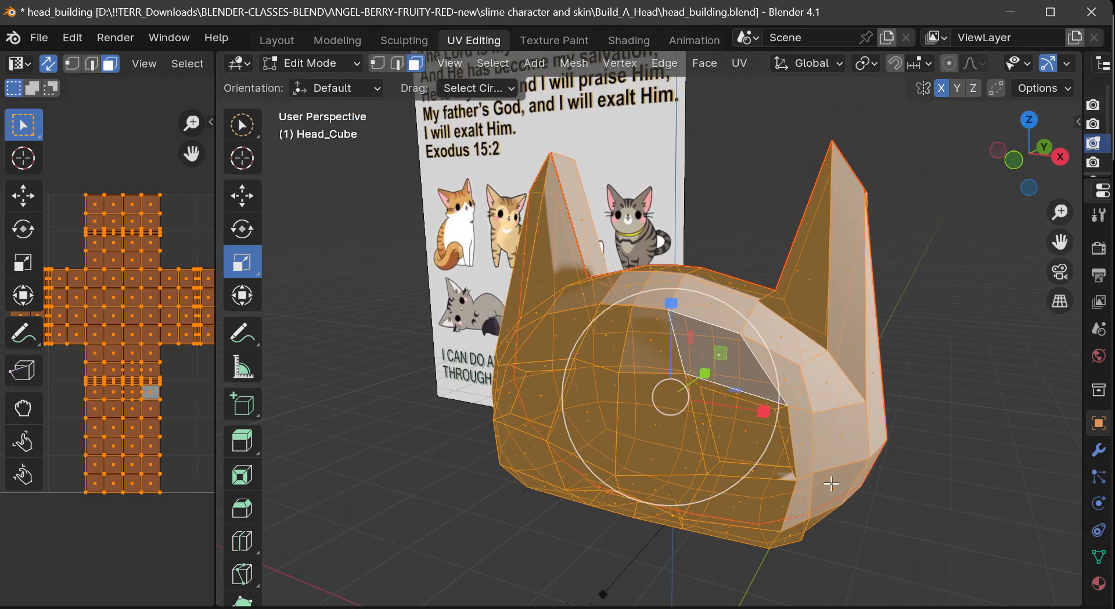
pyautogui.scroll(2, 831, 483)
pyautogui.scroll(-1, 825, 483)
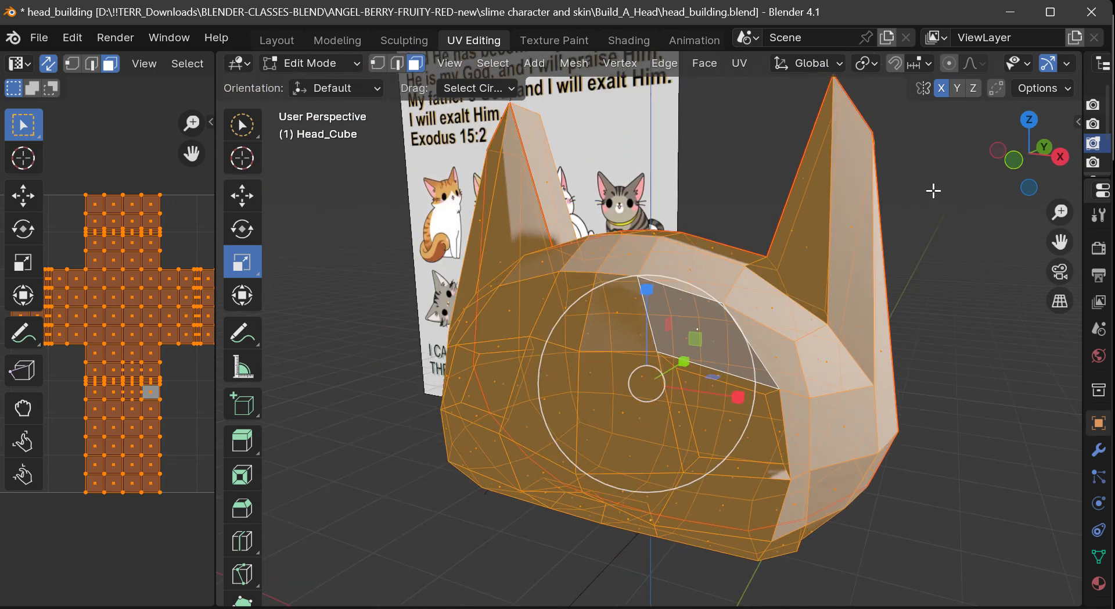
# Turn off X-axis mirror symmetry for editing Head_Cube's mesh
pyautogui.click(942, 88)
pyautogui.click(941, 88)
pyautogui.scroll(-5, 1047, 68)
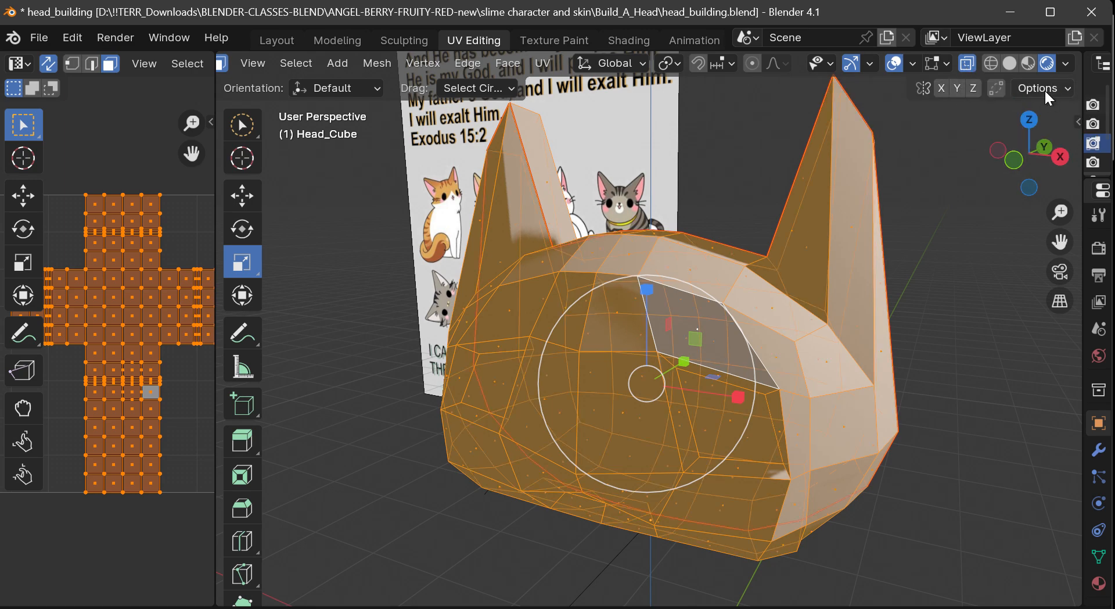
# Inspect the see-through head mesh from the front and deselect all of its geometry
pyautogui.moveTo(1026, 136); pyautogui.dragTo(1009, 161)
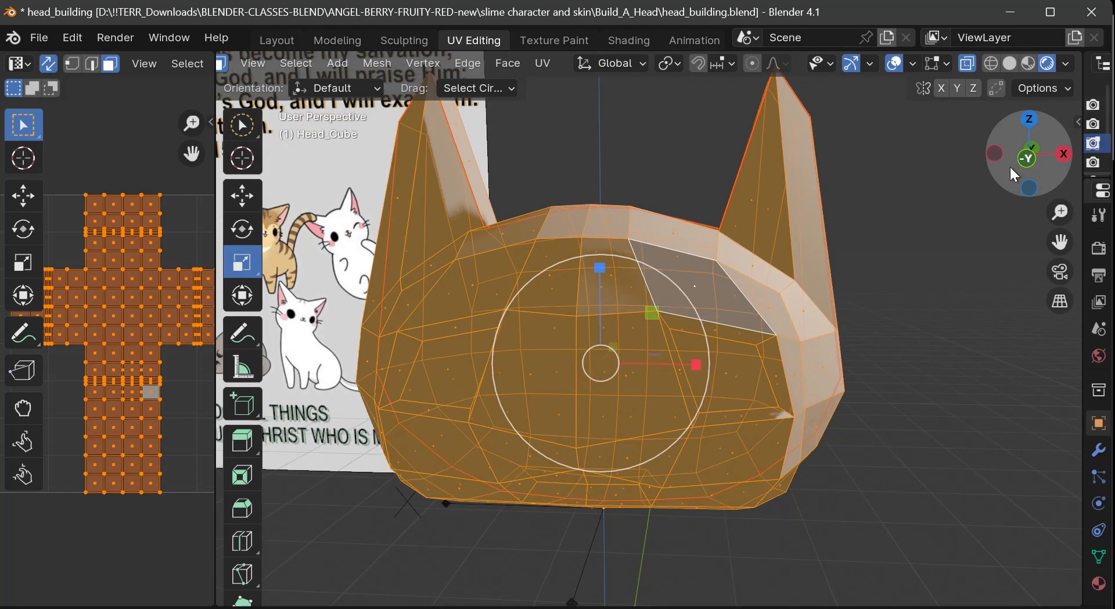
pyautogui.scroll(2, 662, 405)
pyautogui.scroll(-3, 657, 413)
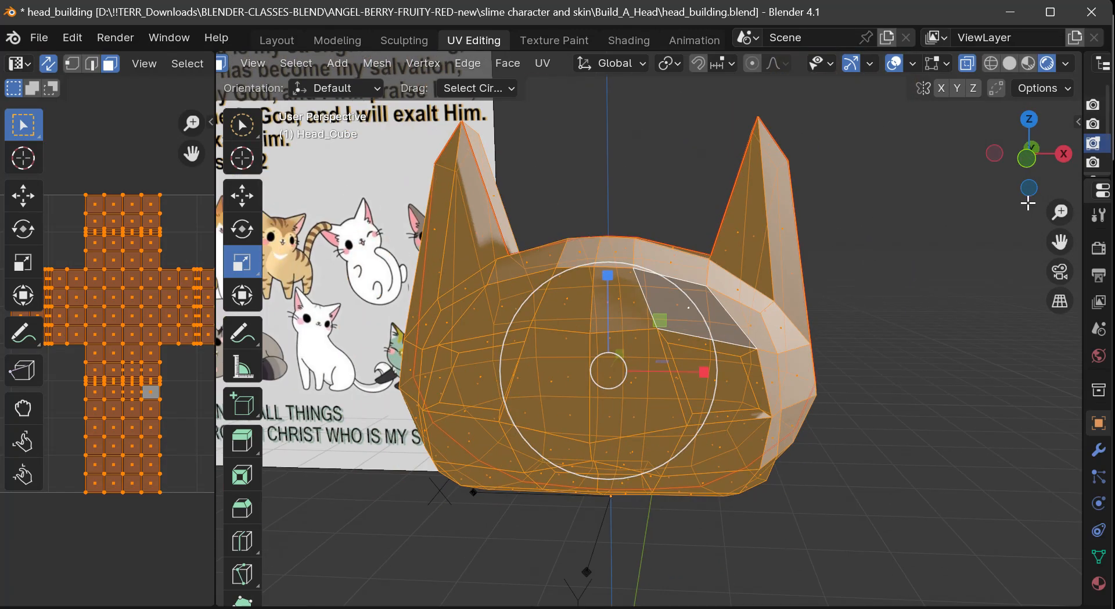
pyautogui.moveTo(1050, 176); pyautogui.dragTo(994, 194)
pyautogui.scroll(4, 482, 470)
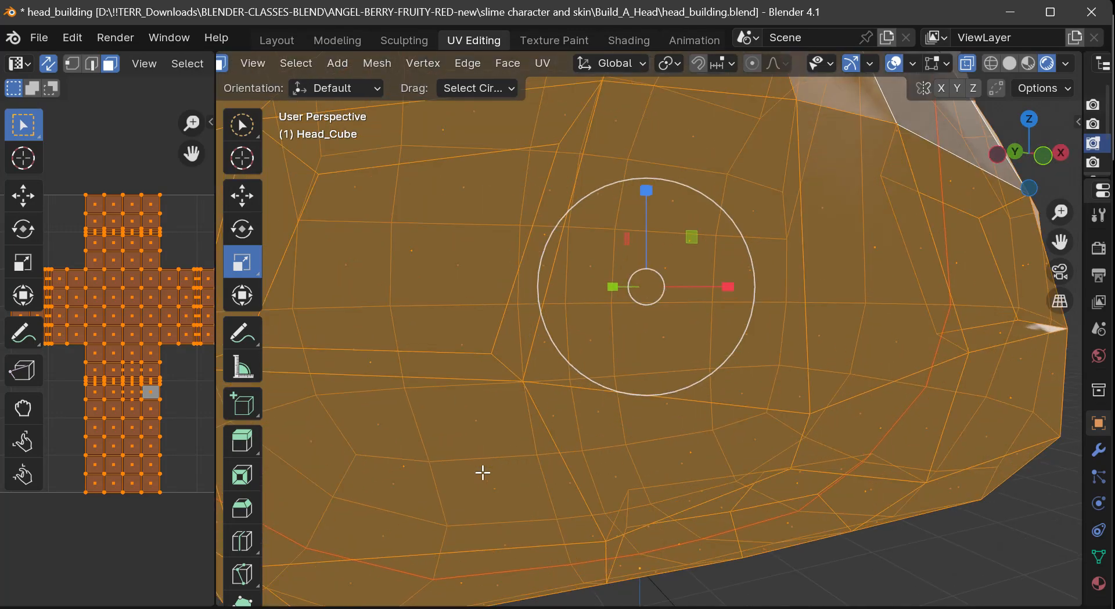
pyautogui.scroll(-4, 483, 472)
pyautogui.scroll(-3, 483, 471)
pyautogui.click(563, 235)
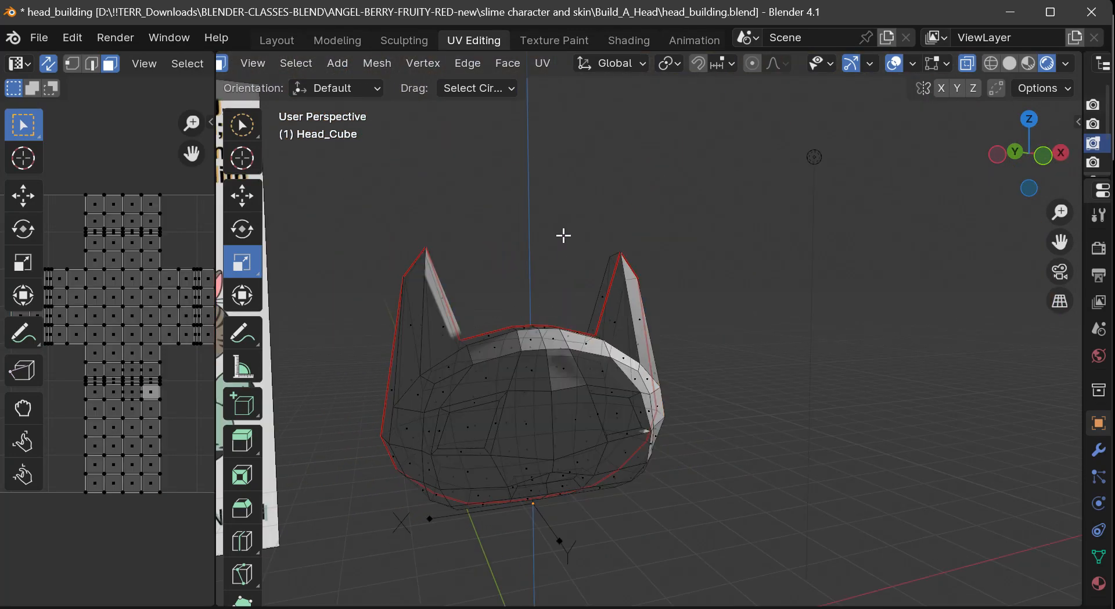
# Examine the see-through front faces and the red seam edges of the head up close
pyautogui.moveTo(1060, 241); pyautogui.dragTo(944, 314)
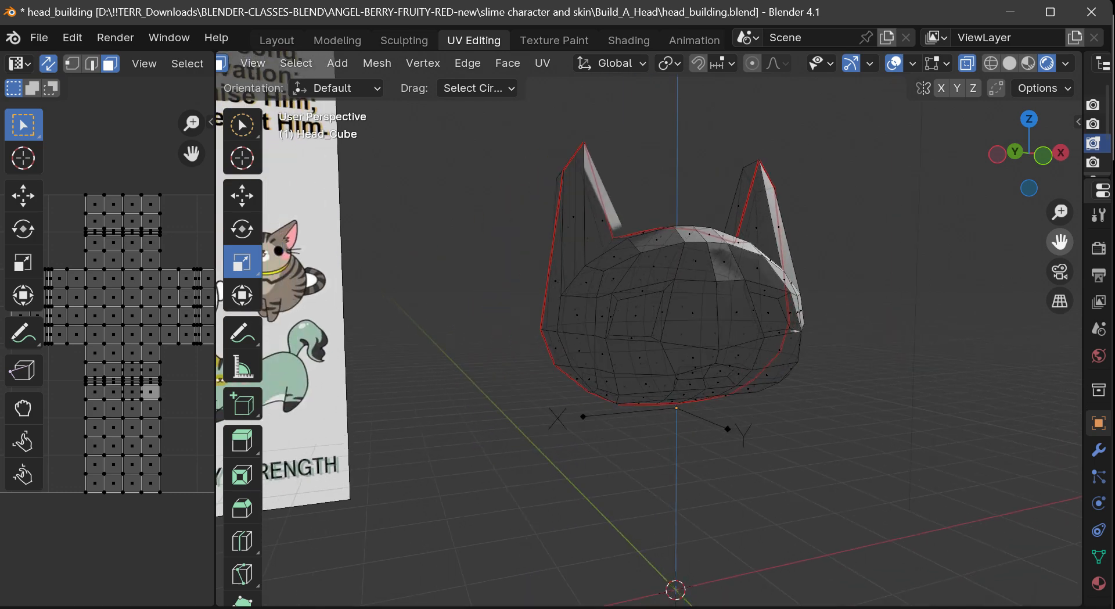
pyautogui.scroll(5, 651, 421)
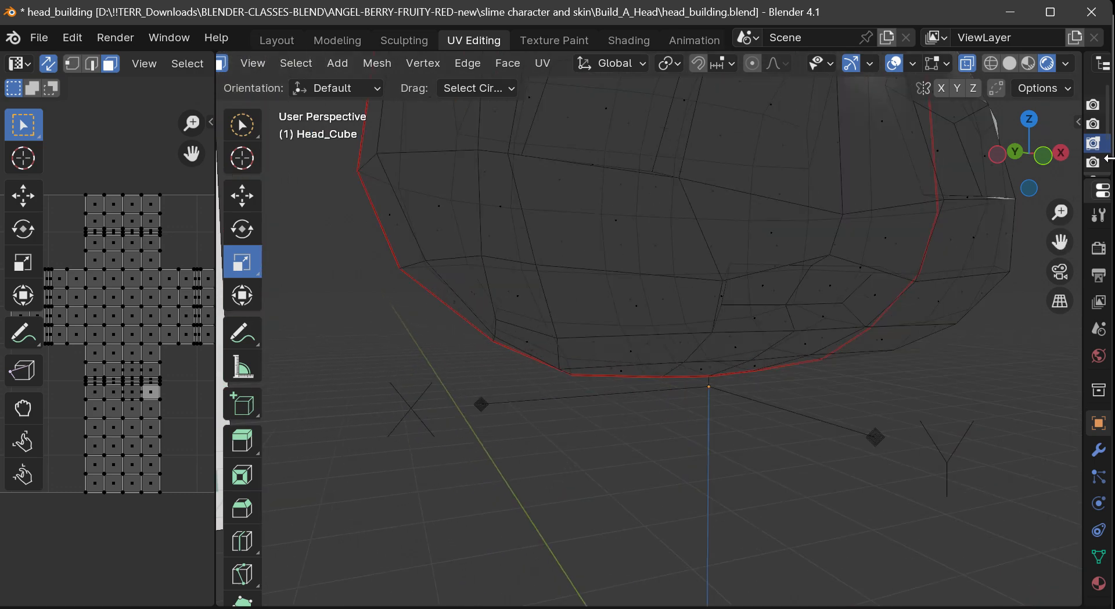
pyautogui.moveTo(1059, 251); pyautogui.dragTo(964, 433)
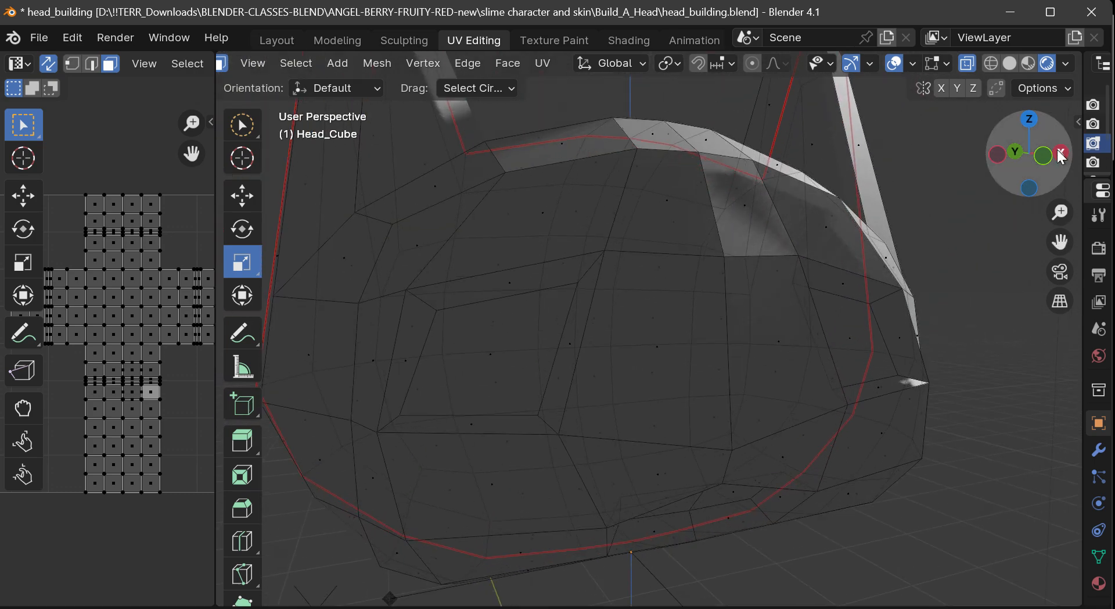
pyautogui.moveTo(1057, 148); pyautogui.dragTo(1037, 161)
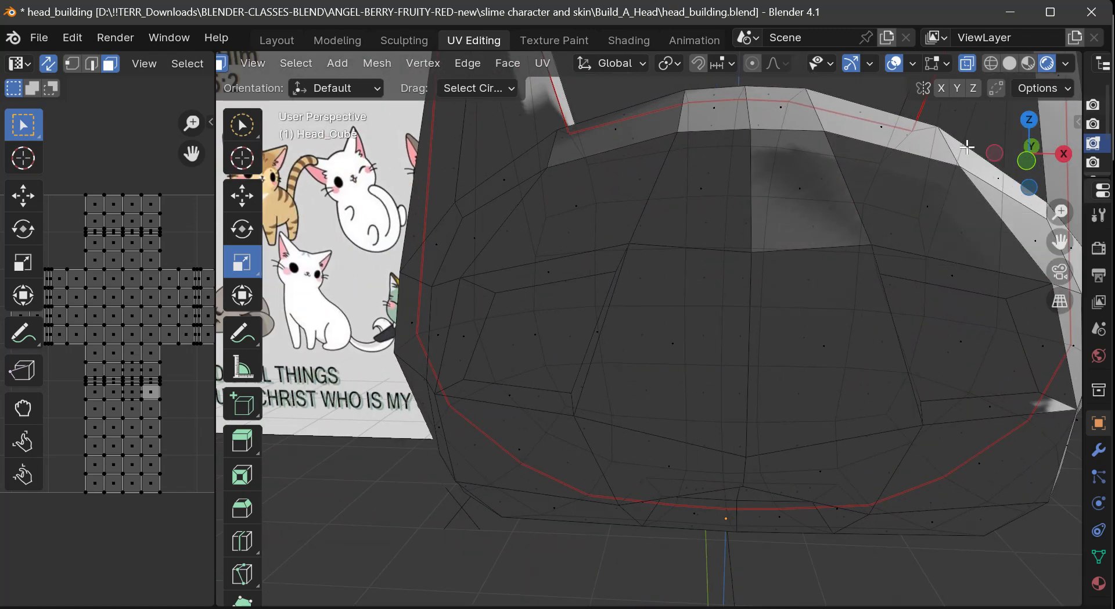
pyautogui.scroll(-2, 964, 171)
pyautogui.scroll(2, 964, 170)
pyautogui.moveTo(1070, 246); pyautogui.dragTo(985, 276)
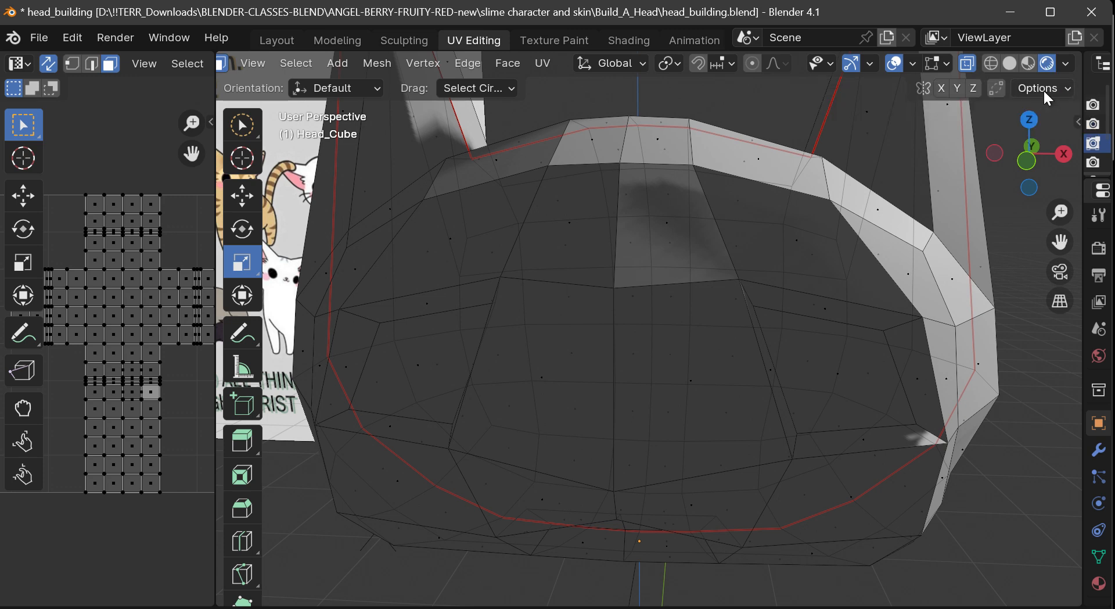
# Choose Rendered viewport shading and frame the head together with the cat reference image
pyautogui.press('z')
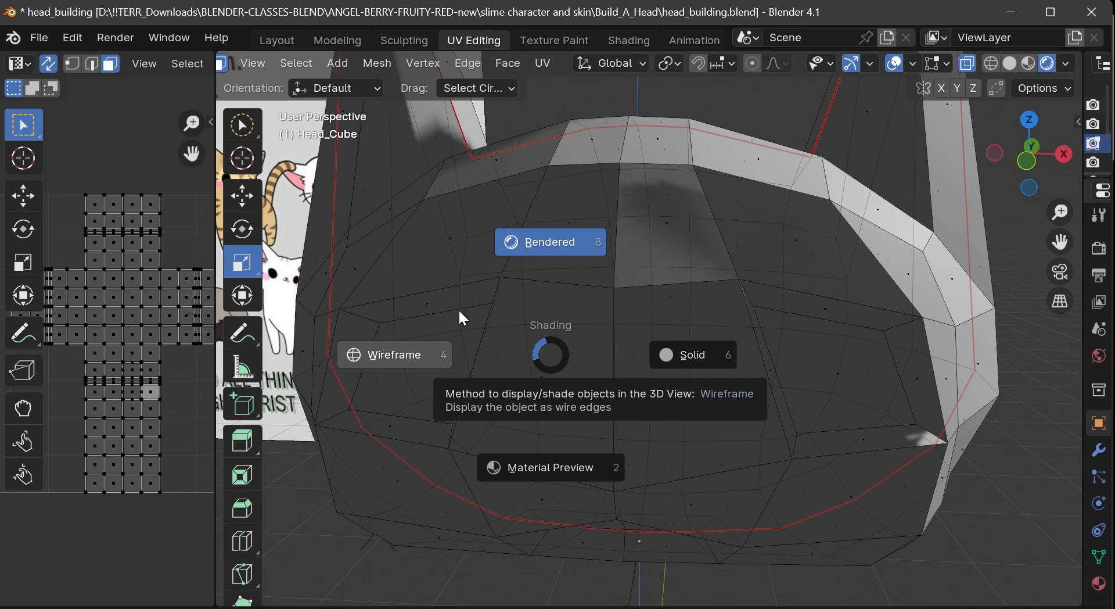
pyautogui.click(537, 243)
pyautogui.scroll(-5, 963, 254)
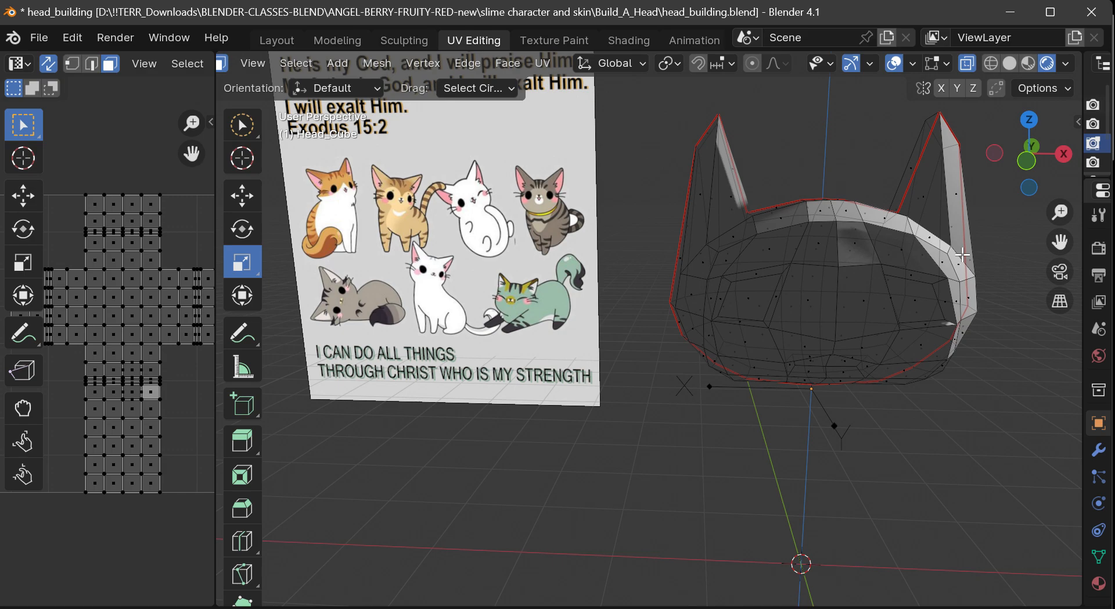
pyautogui.moveTo(1029, 154); pyautogui.dragTo(1005, 153)
pyautogui.moveTo(1060, 241); pyautogui.dragTo(846, 313)
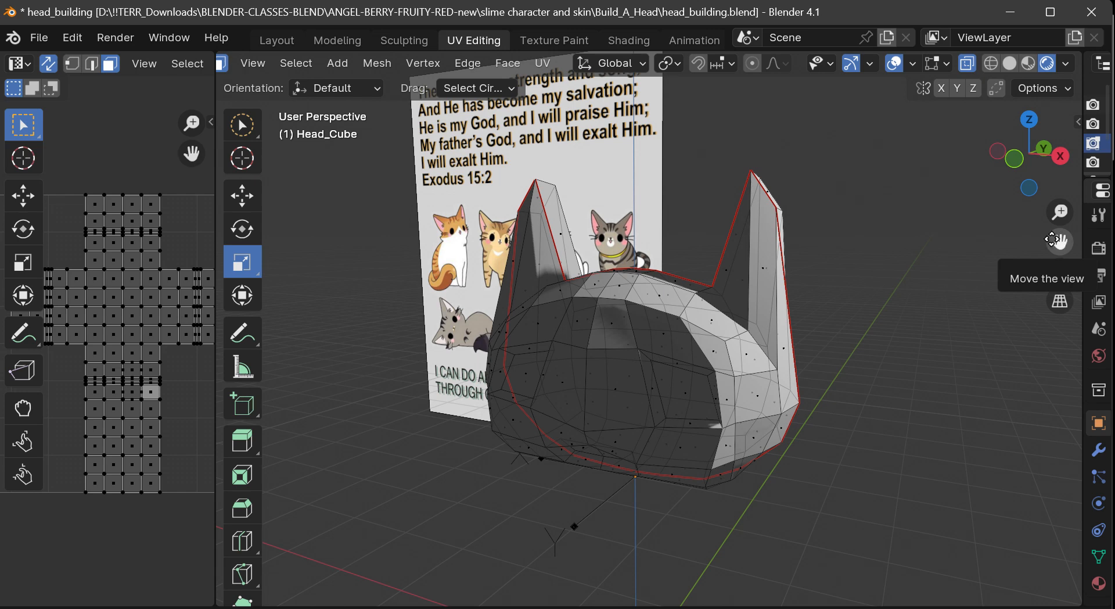
# Enlarge the outliner and properties areas and select the Light object in the scene collection
pyautogui.moveTo(1079, 181); pyautogui.dragTo(824, 181)
pyautogui.moveTo(911, 178); pyautogui.dragTo(1028, 490)
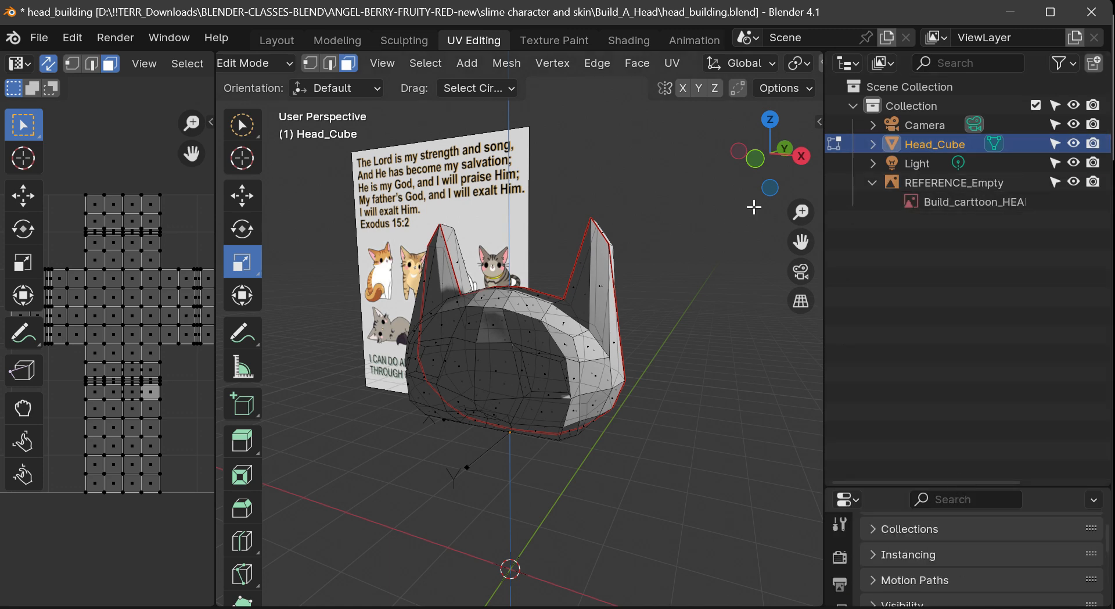
pyautogui.click(847, 62)
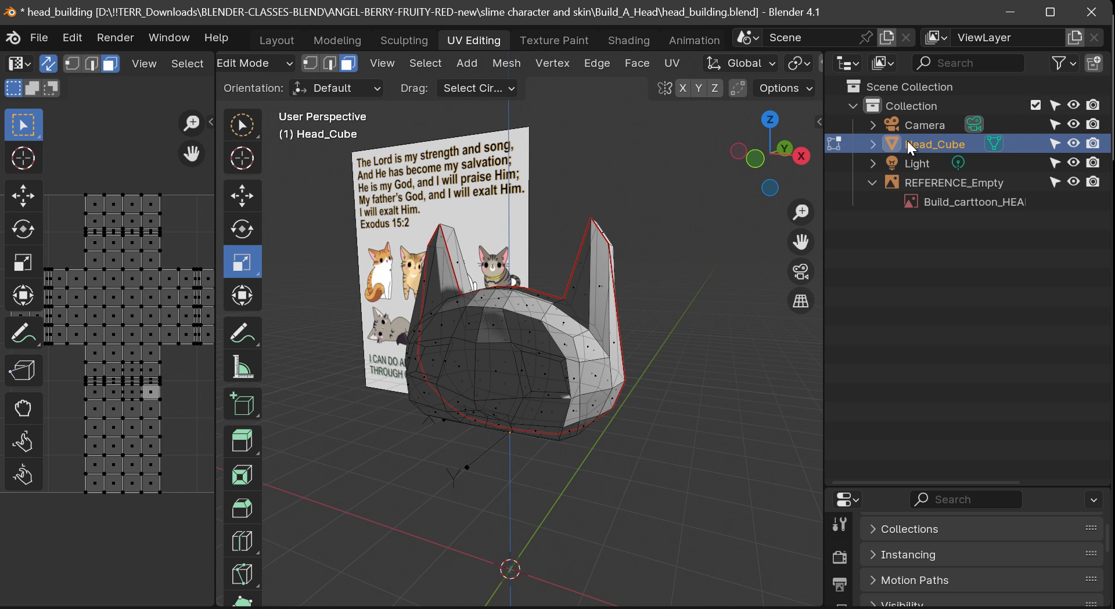
pyautogui.click(872, 144)
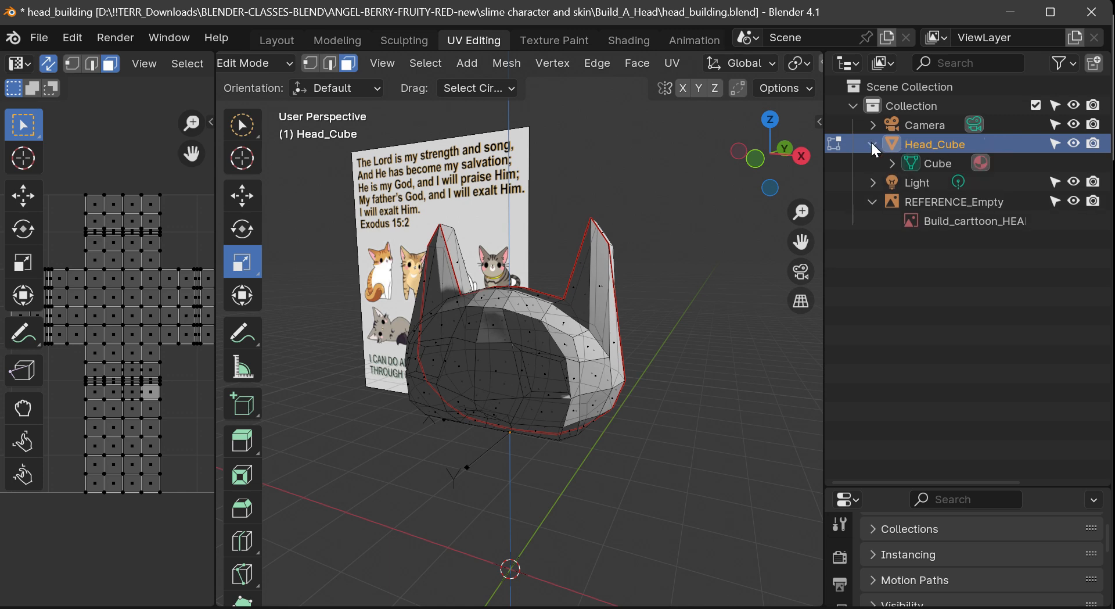
pyautogui.click(872, 144)
pyautogui.click(920, 163)
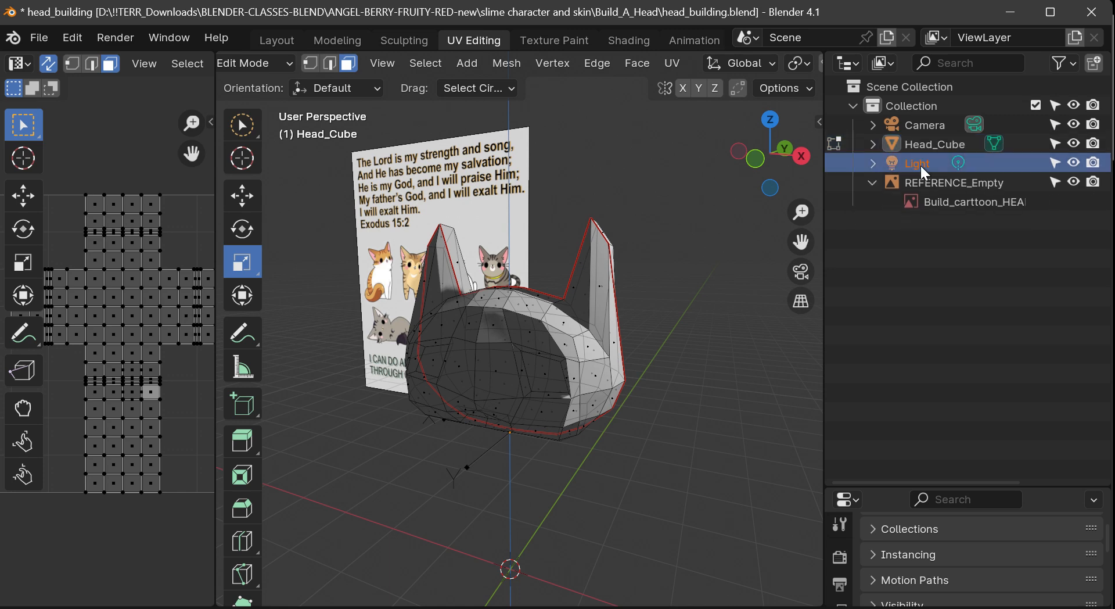
# Check the viewport shading mode and the lit side of the head, and activate the circle selection tool
pyautogui.scroll(1, 548, 338)
pyautogui.scroll(-1, 548, 337)
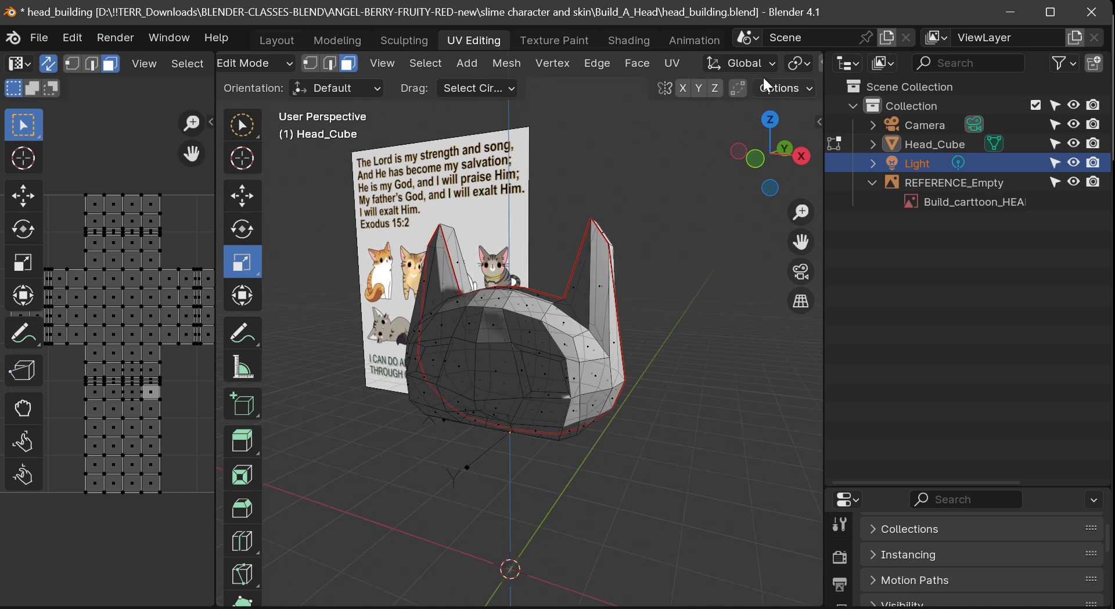
pyautogui.scroll(-6, 795, 61)
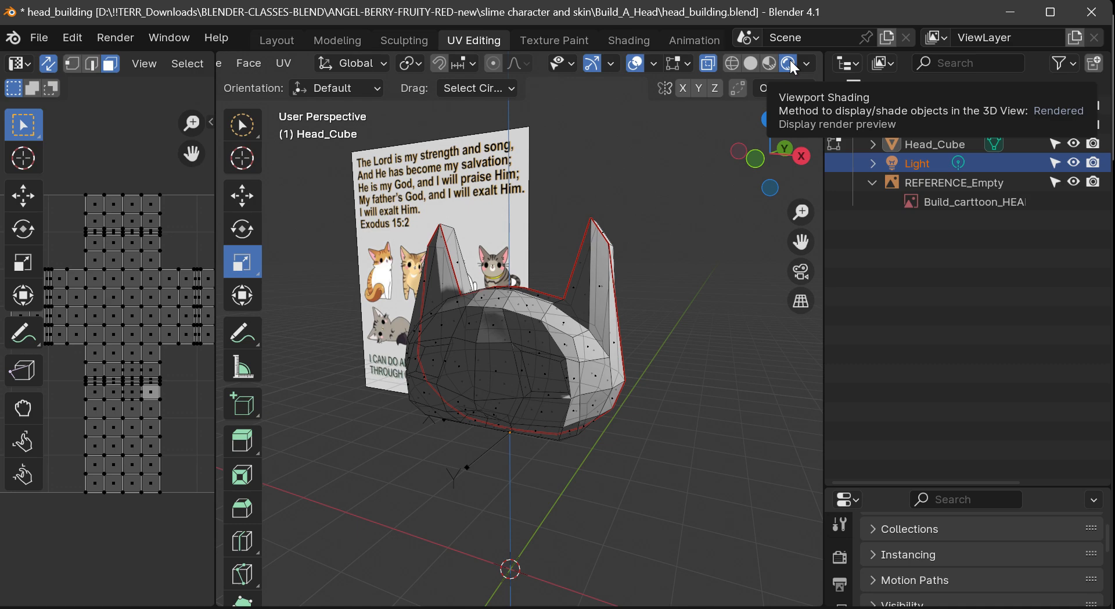
pyautogui.moveTo(772, 159)
pyautogui.mouseDown()
pyautogui.moveTo(708, 165)
pyautogui.moveTo(807, 163)
pyautogui.moveTo(757, 163)
pyautogui.mouseUp()
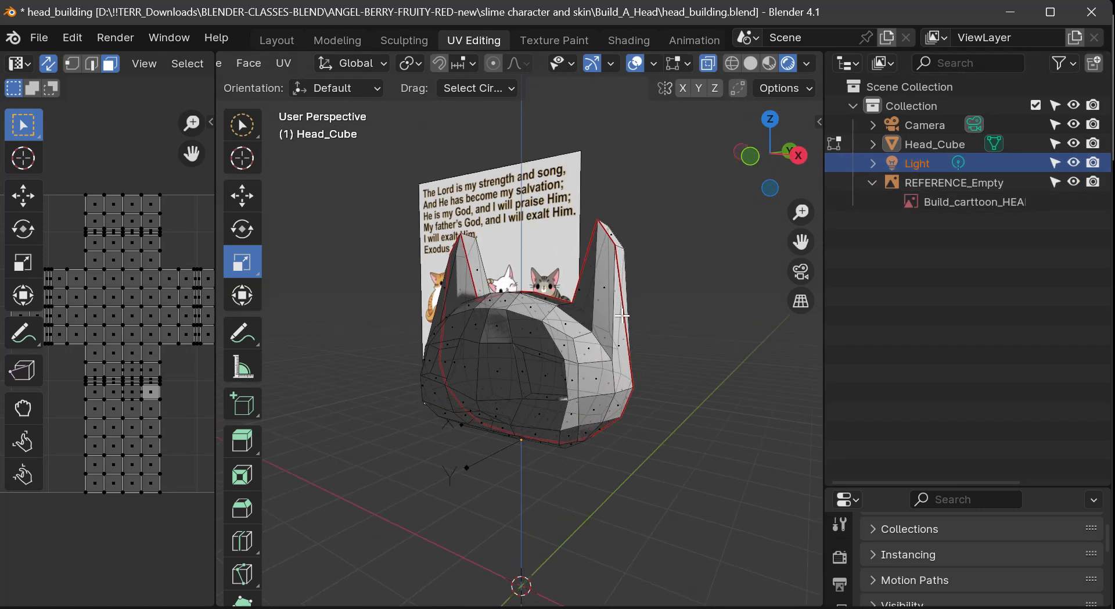
pyautogui.scroll(2, 649, 298)
pyautogui.scroll(1, 649, 299)
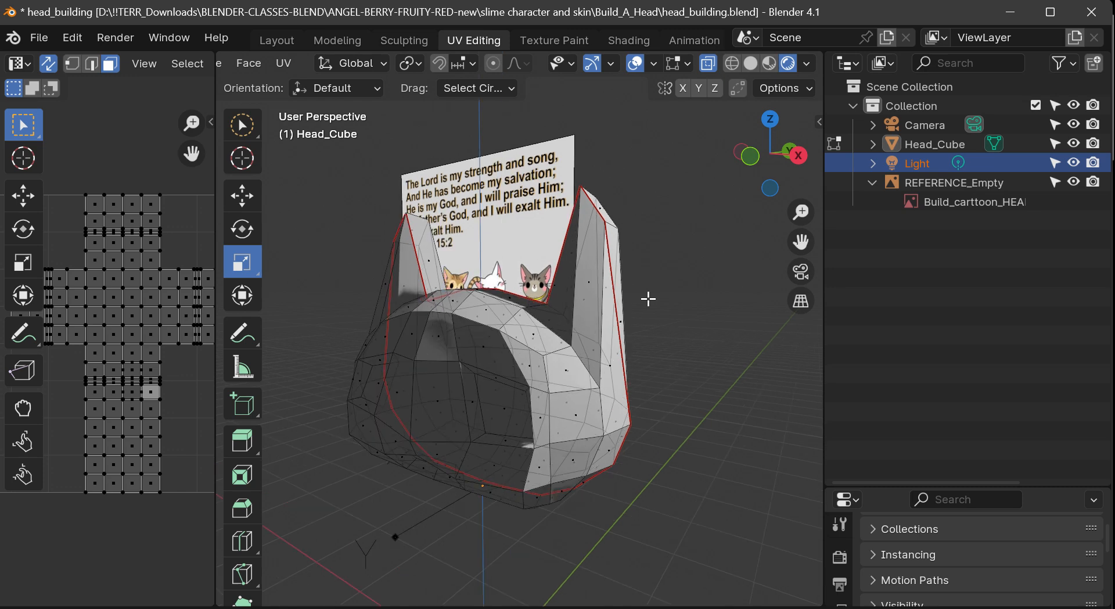
pyautogui.scroll(-1, 646, 299)
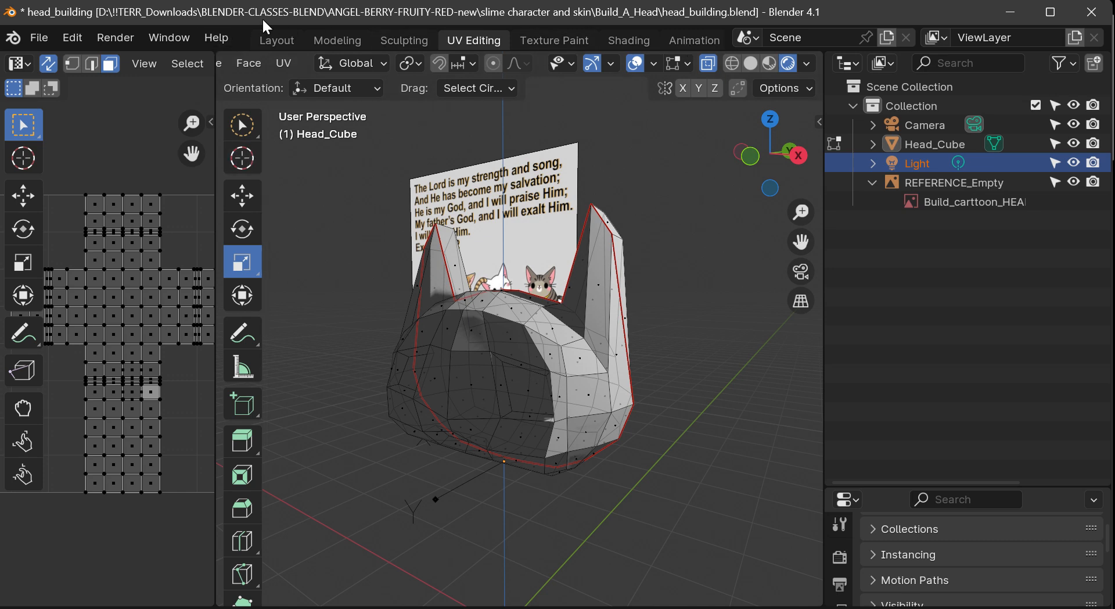
pyautogui.click(242, 125)
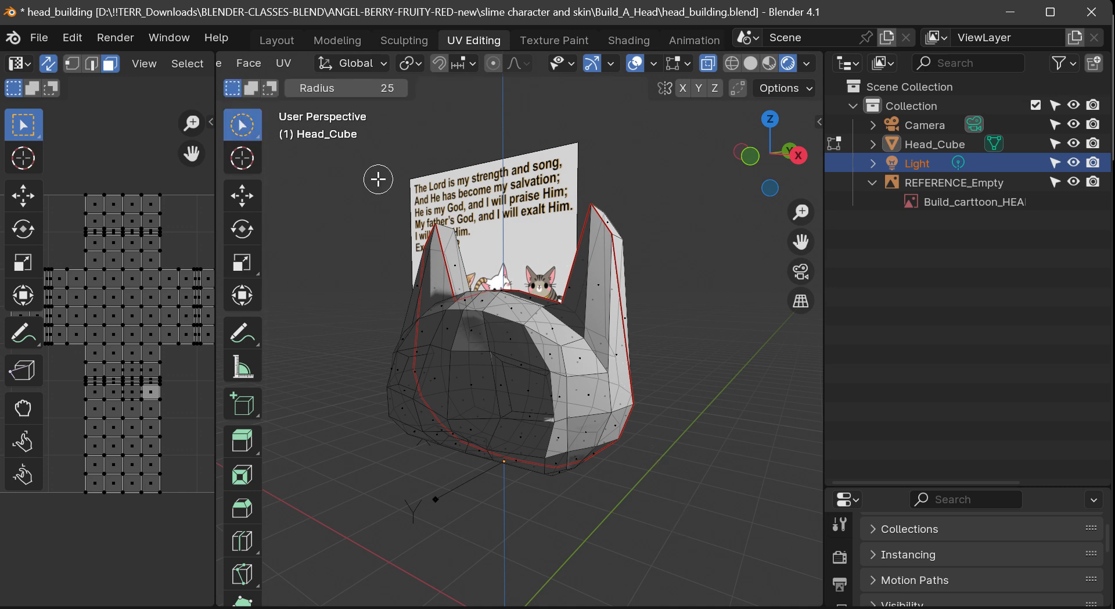
# Widen the 3D viewport over the outliner area and return Head_Cube to Object Mode
pyautogui.hscroll(-6, 284, 58)
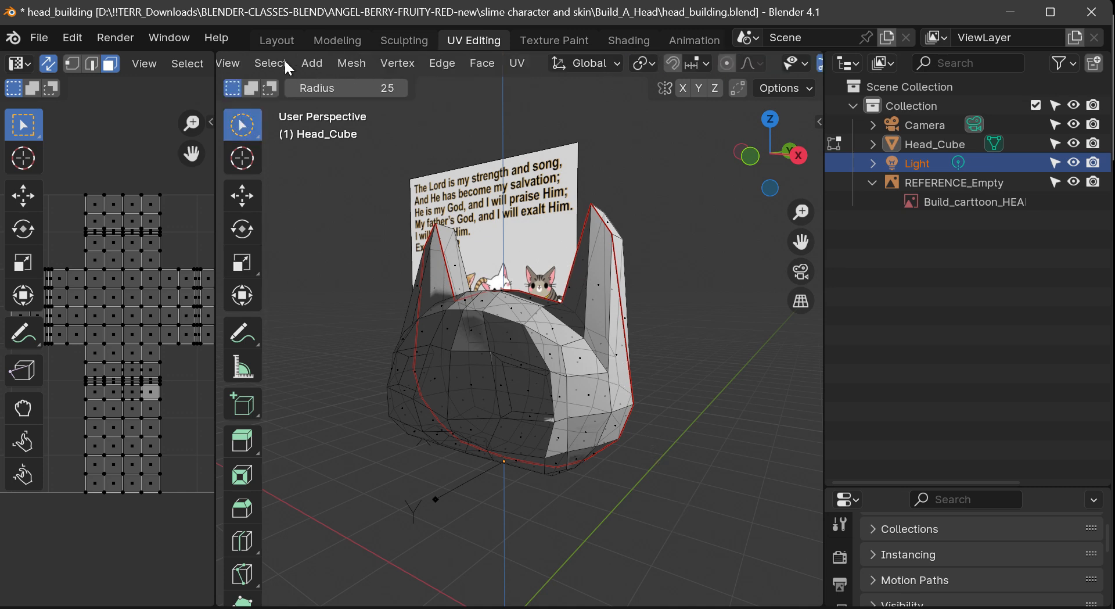
pyautogui.hscroll(-4, 284, 58)
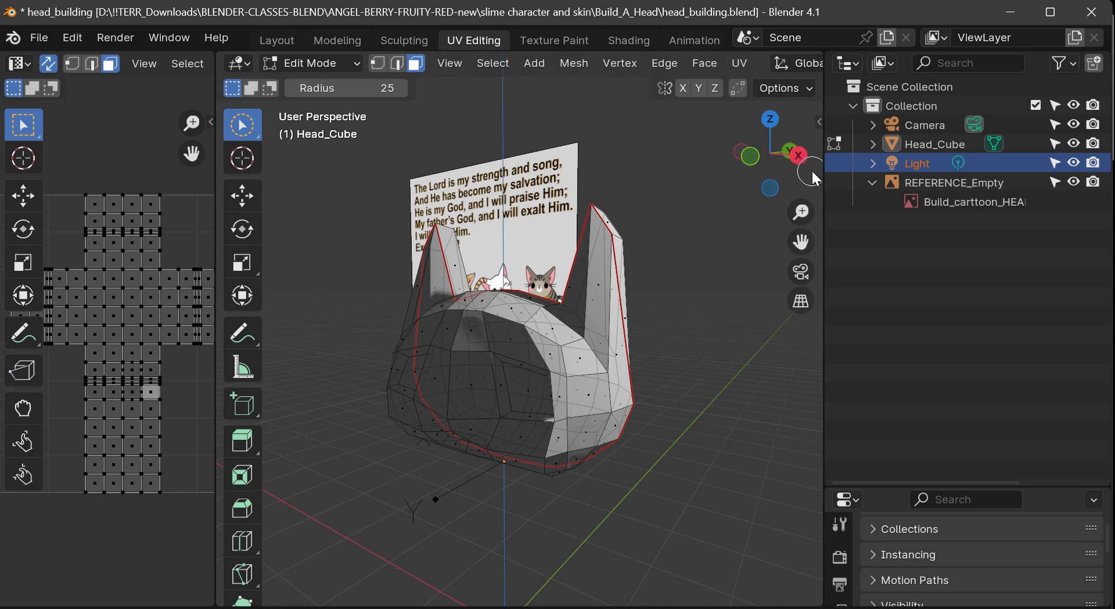
pyautogui.moveTo(821, 171); pyautogui.dragTo(1075, 142)
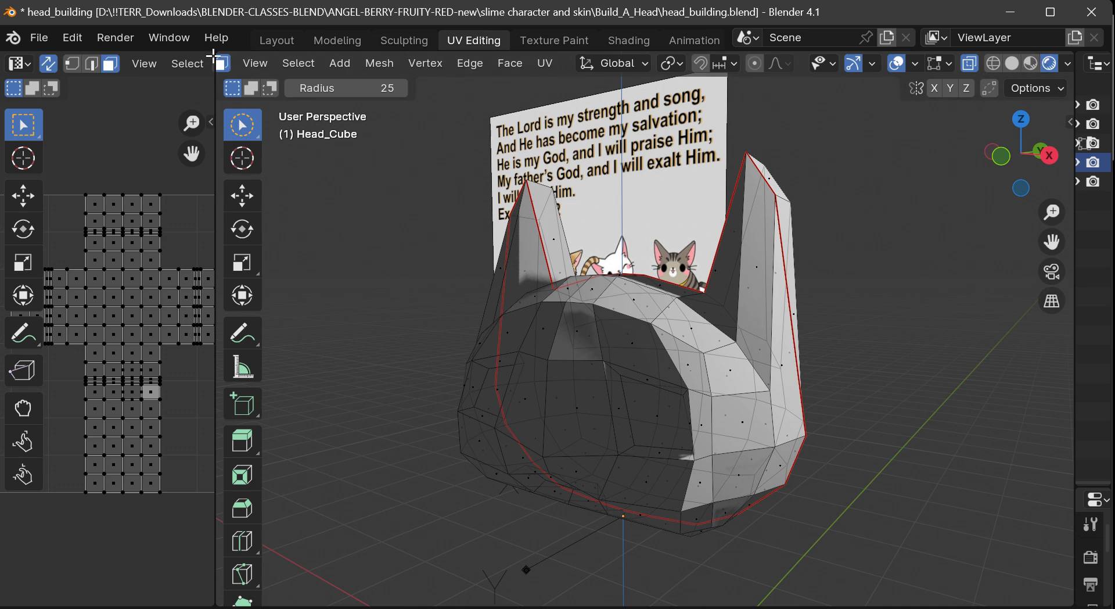
pyautogui.click(270, 63)
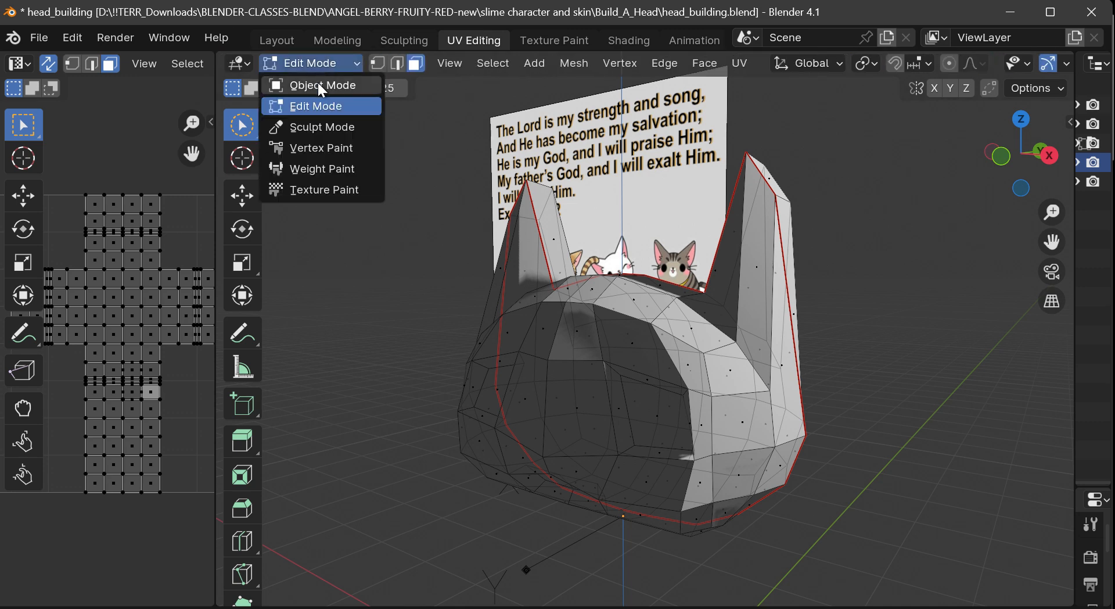
pyautogui.click(317, 84)
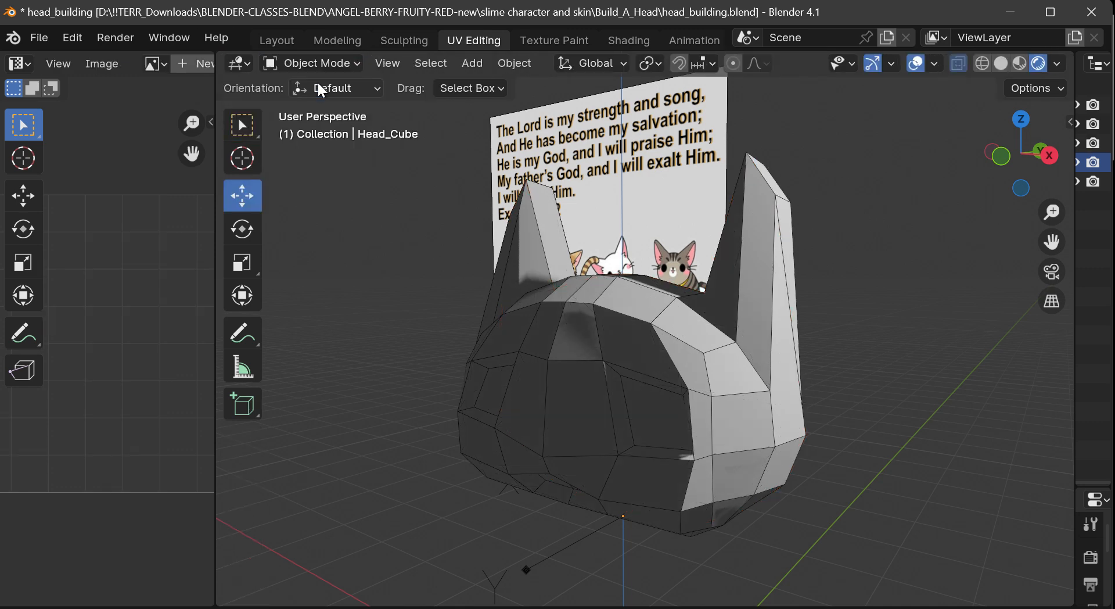
# Bring the wider scene into view and select the Camera object
pyautogui.scroll(-5, 854, 306)
pyautogui.scroll(5, 855, 306)
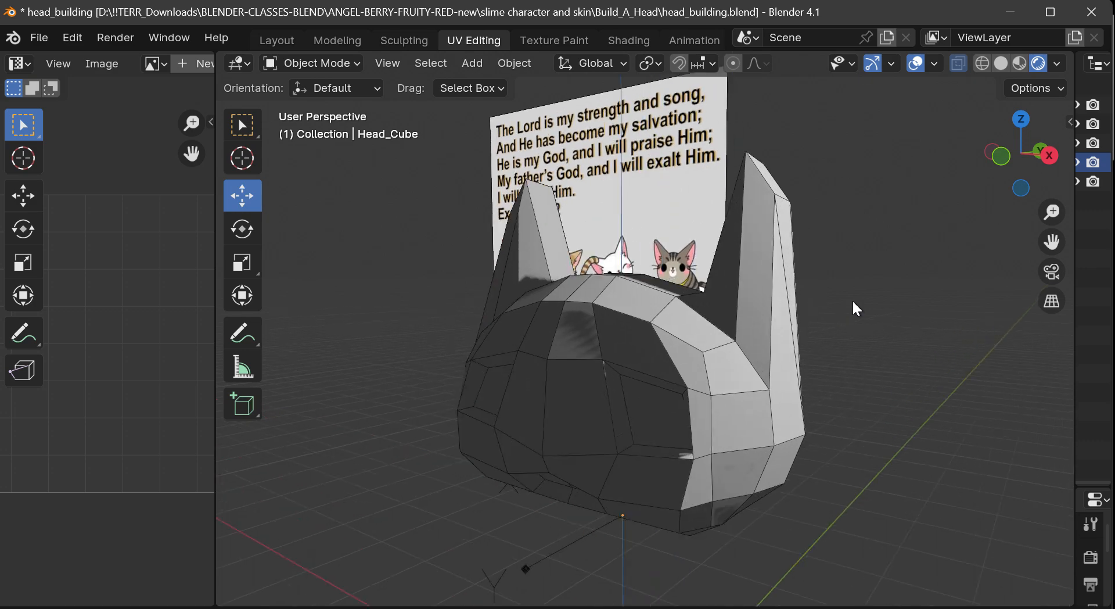
pyautogui.scroll(-3, 853, 306)
pyautogui.moveTo(1019, 158); pyautogui.dragTo(954, 173)
pyautogui.scroll(-4, 935, 180)
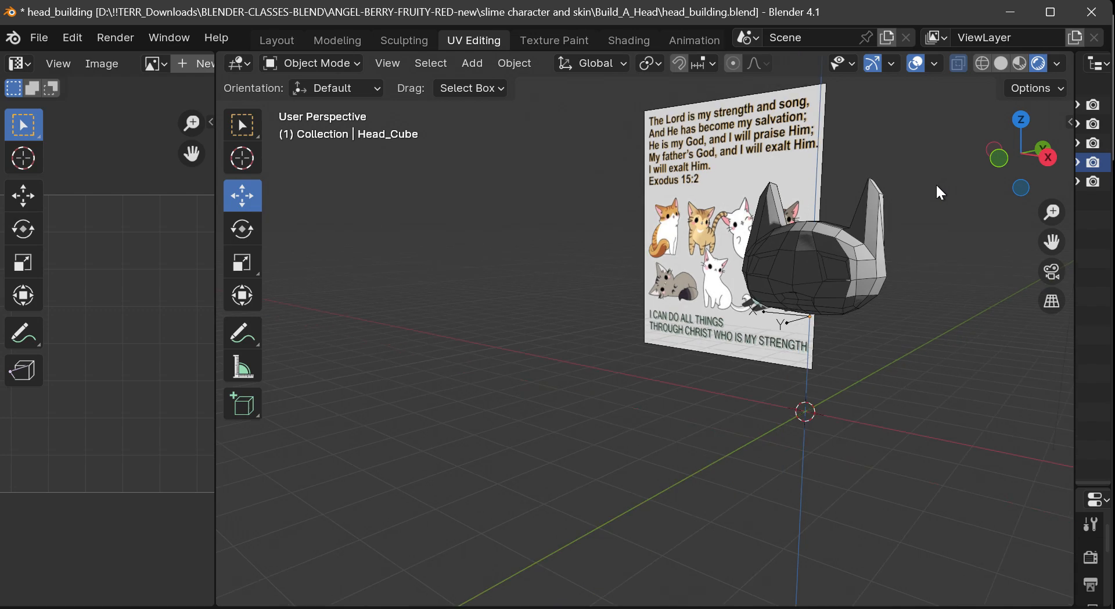
pyautogui.scroll(-2, 924, 214)
pyautogui.moveTo(1052, 242); pyautogui.dragTo(1036, 281)
pyautogui.click(353, 354)
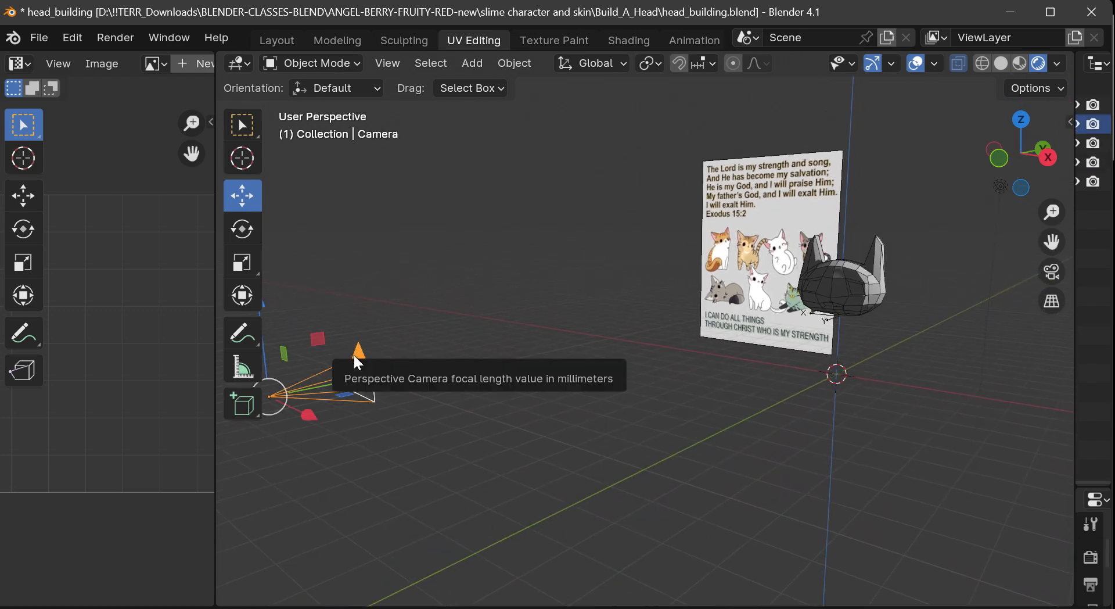
# Select the Light object above the cat head and bring it into a closer view
pyautogui.moveTo(1022, 156); pyautogui.dragTo(1103, 149)
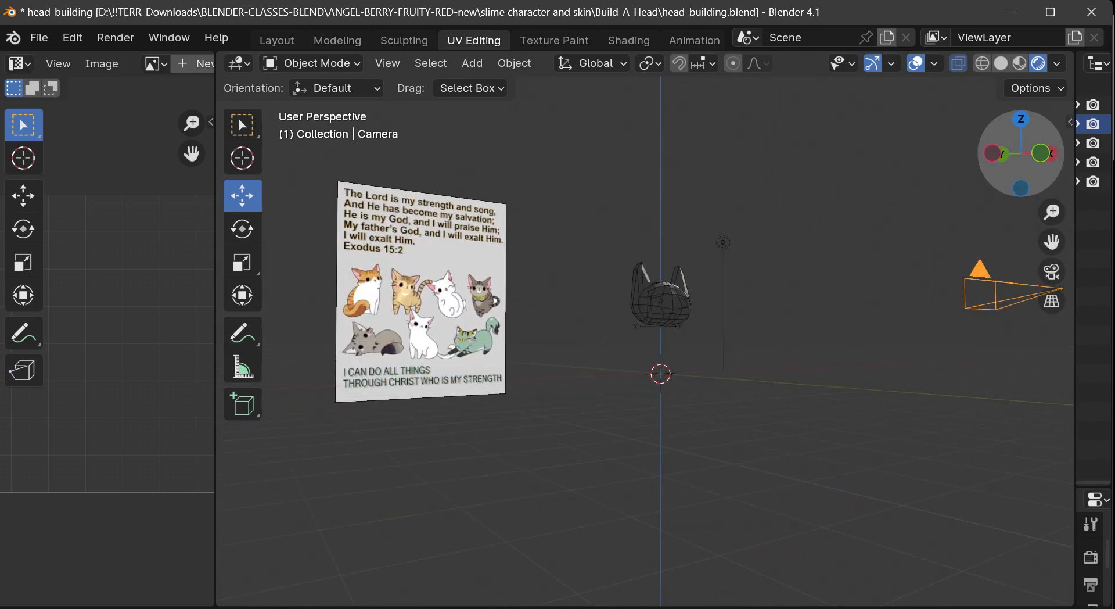
pyautogui.moveTo(1021, 154); pyautogui.dragTo(964, 169)
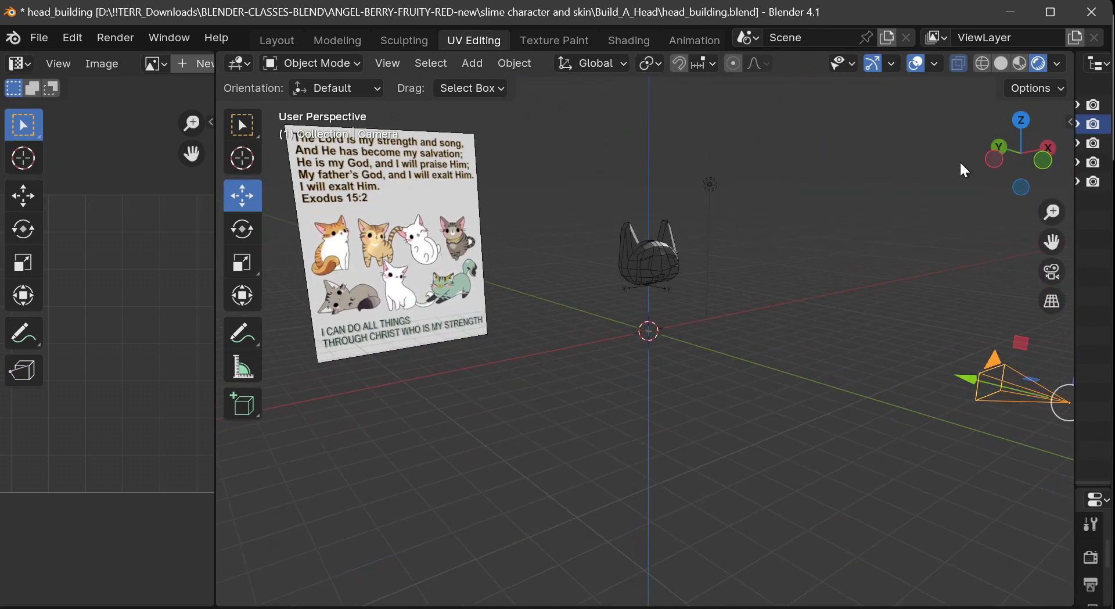
pyautogui.click(714, 193)
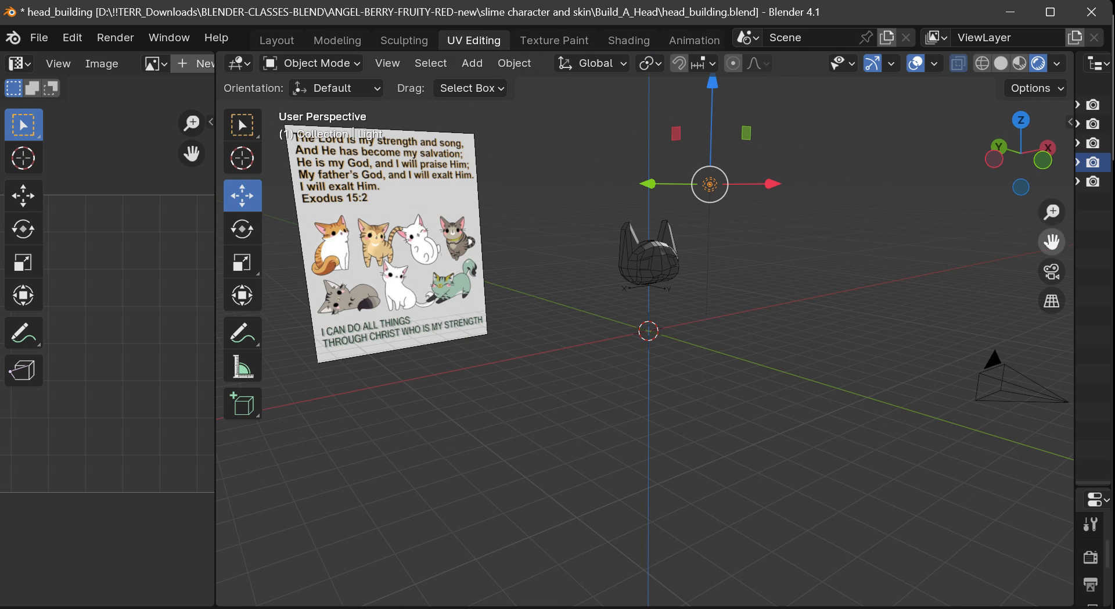
pyautogui.moveTo(1052, 241); pyautogui.dragTo(1046, 347)
pyautogui.scroll(4, 689, 242)
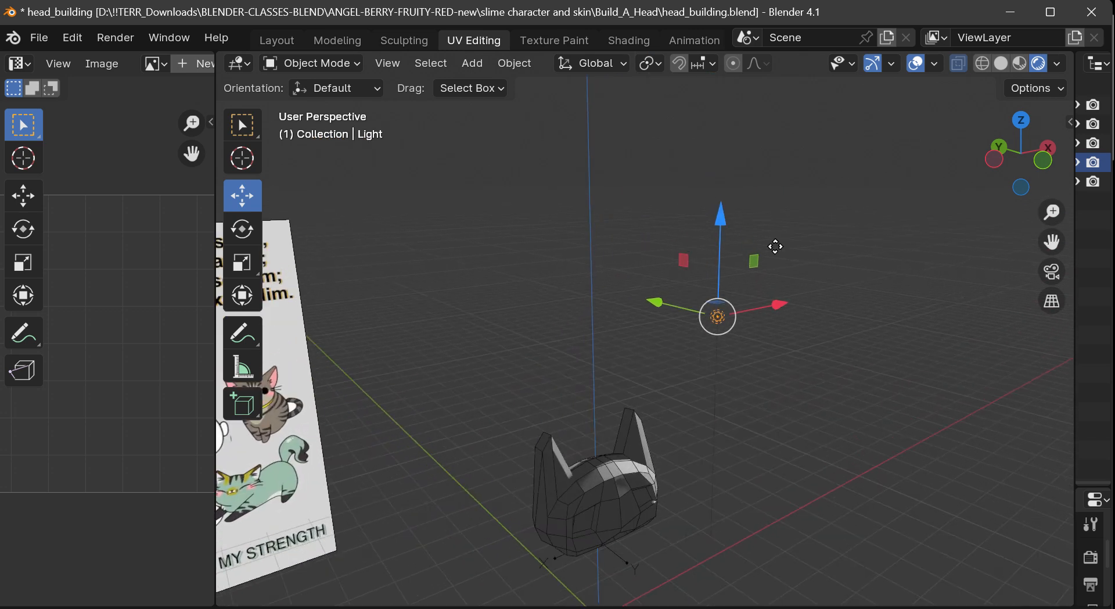
pyautogui.moveTo(1039, 184); pyautogui.dragTo(1015, 171)
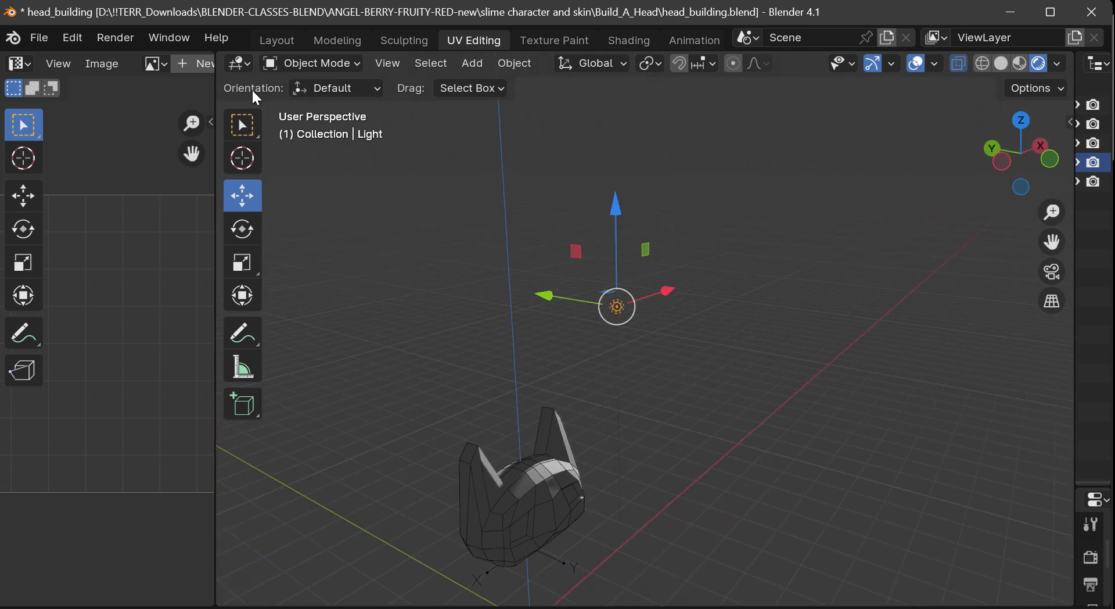
# Deselect the light and check which interaction modes are offered for it
pyautogui.click(409, 249)
pyautogui.click(320, 64)
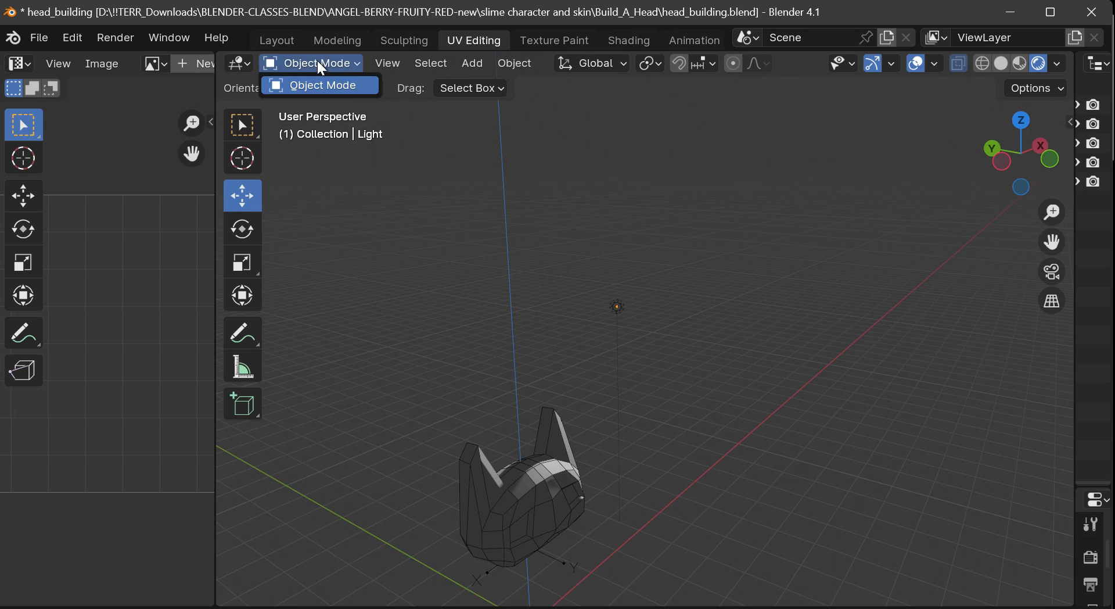
pyautogui.click(315, 85)
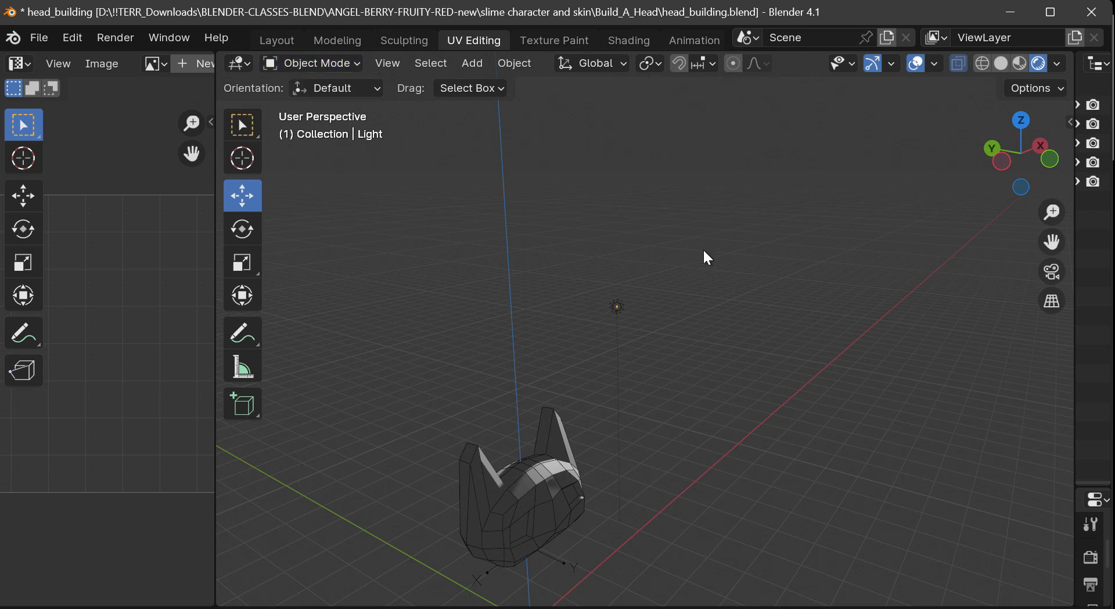
pyautogui.moveTo(1052, 242); pyautogui.dragTo(1112, 180)
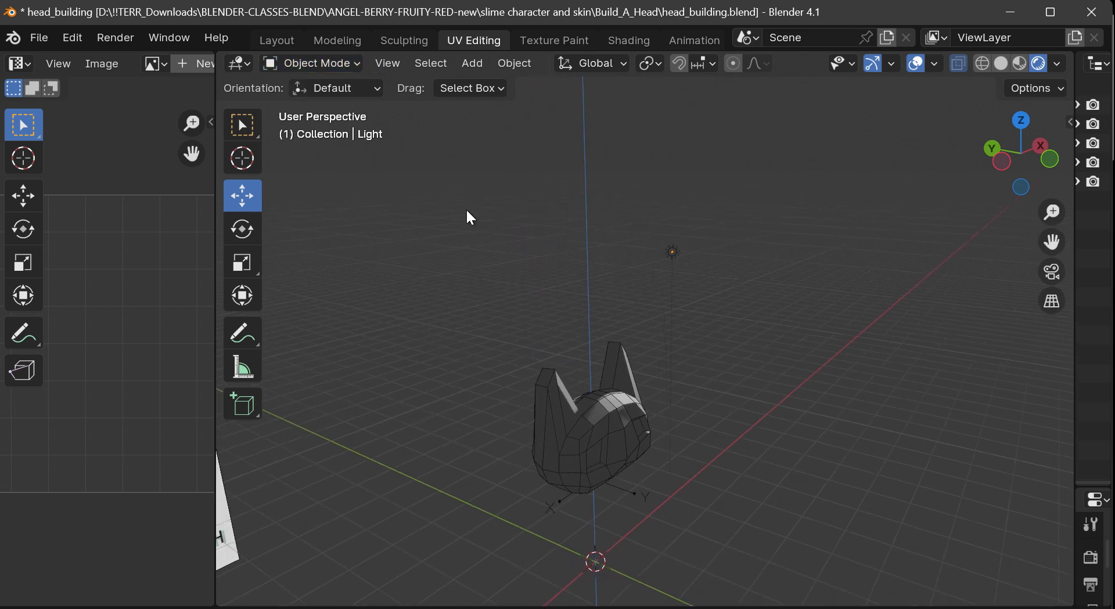
pyautogui.click(321, 67)
pyautogui.moveTo(1051, 242); pyautogui.dragTo(1079, 201)
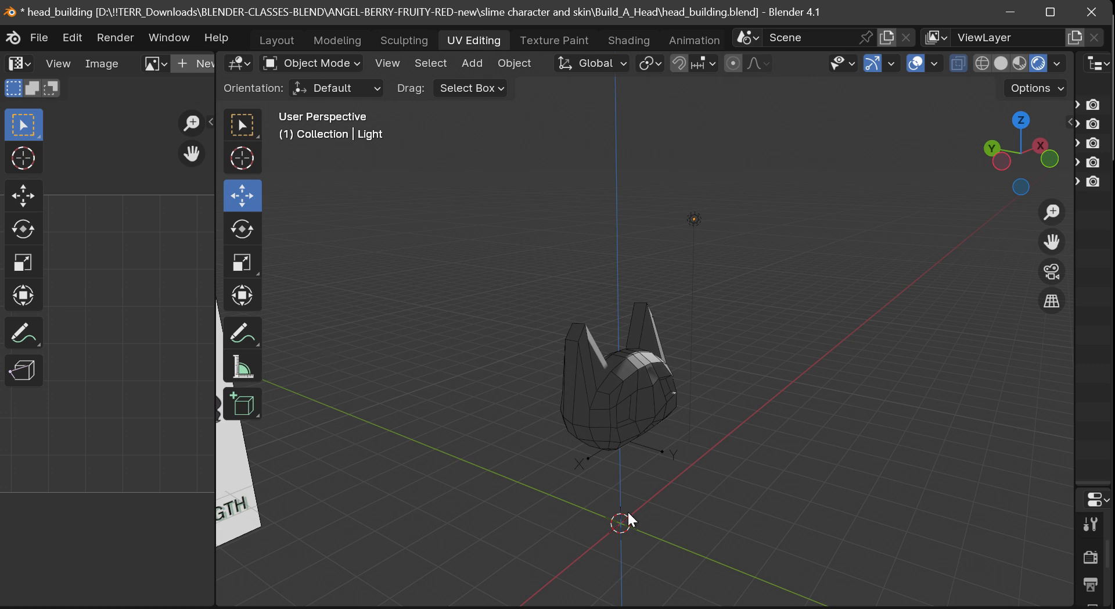
# Compare the selection of Head_Cube with that of the Light object, and check the light's interaction modes again
pyautogui.click(621, 427)
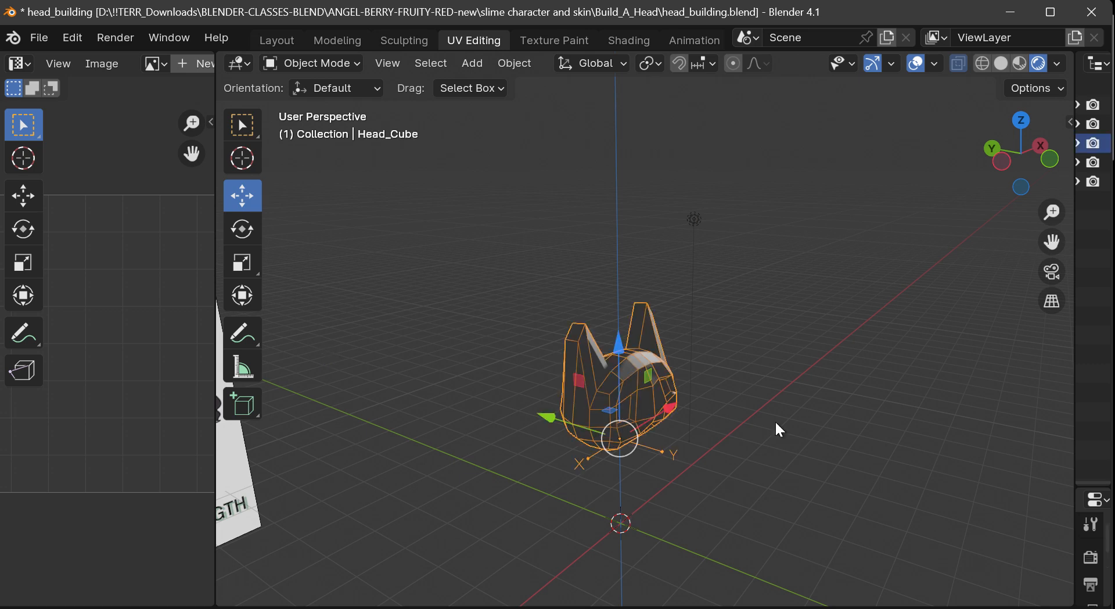
pyautogui.click(694, 220)
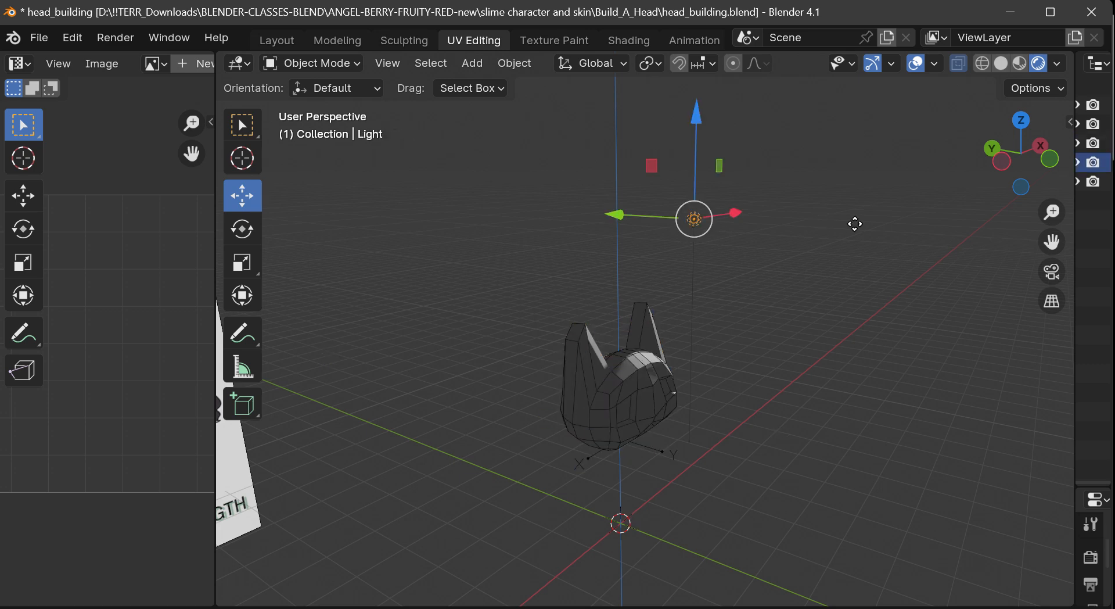
pyautogui.moveTo(1052, 242); pyautogui.dragTo(995, 283)
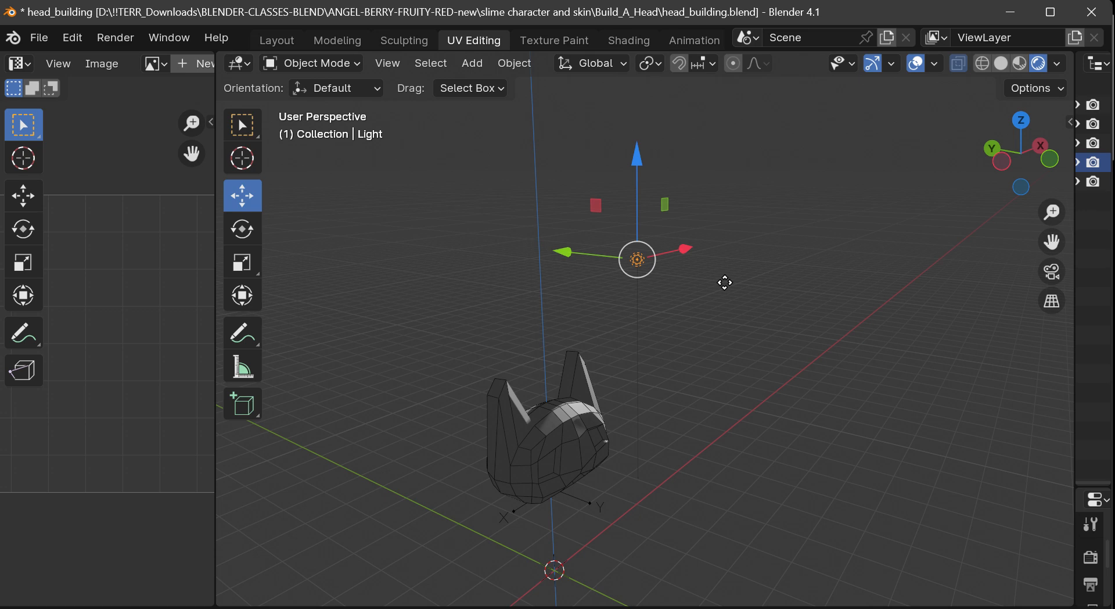
pyautogui.moveTo(1033, 137); pyautogui.dragTo(962, 155)
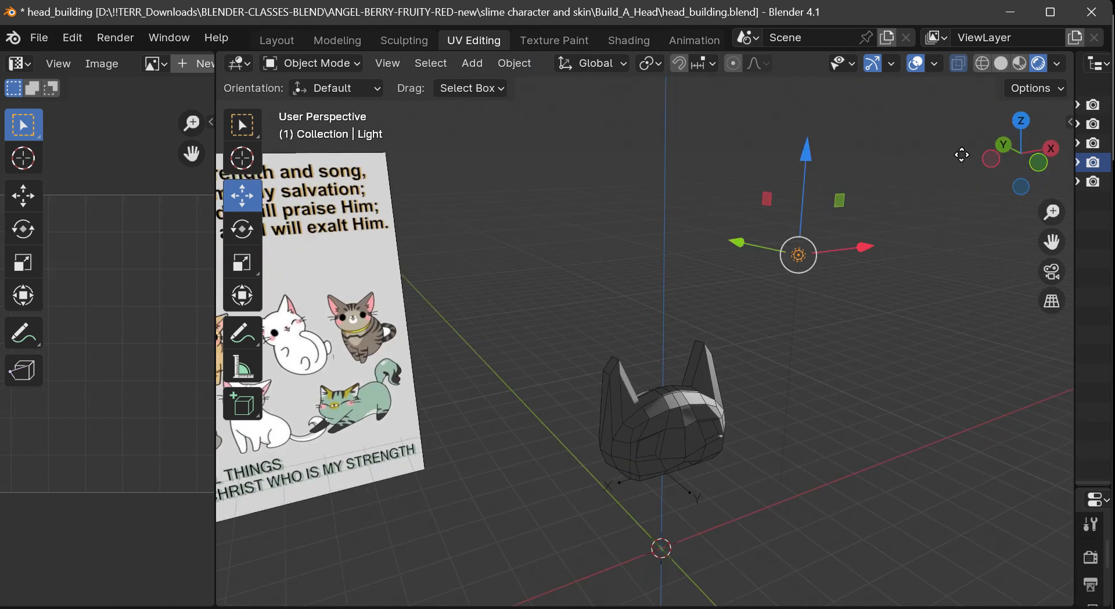
pyautogui.moveTo(1052, 242); pyautogui.dragTo(1021, 197)
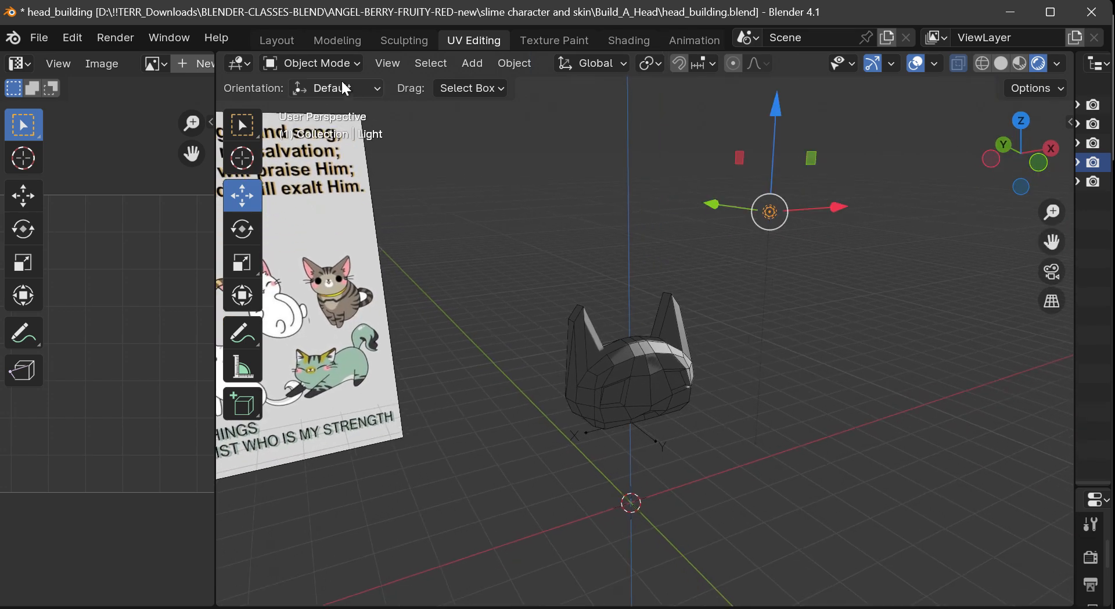
pyautogui.click(325, 63)
pyautogui.click(680, 373)
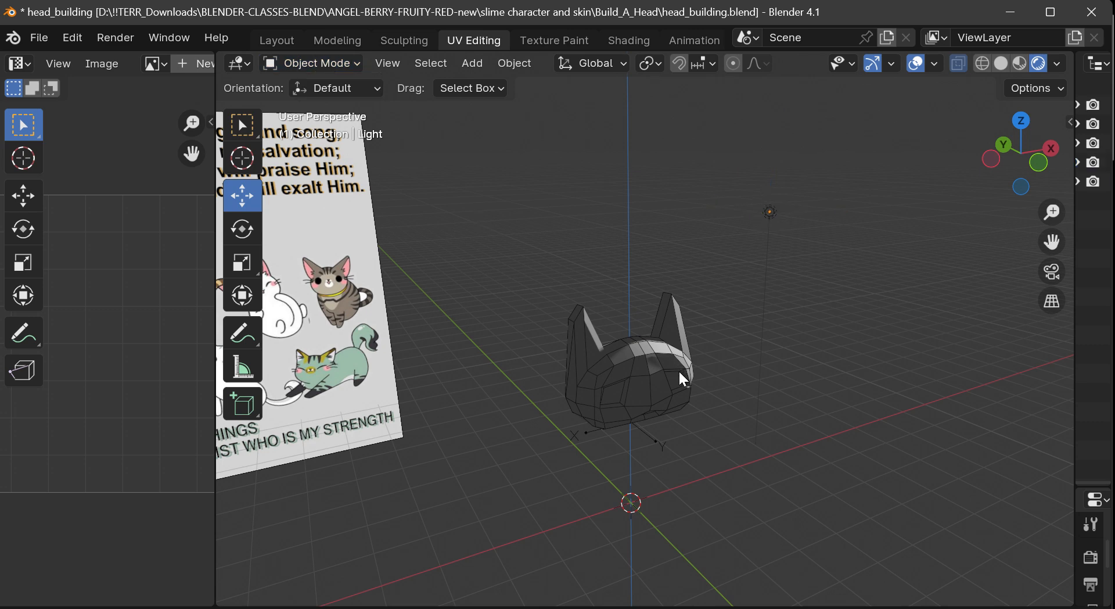
# Put Head_Cube into Edit Mode and circle-select a few faces on the lit side of the head
pyautogui.click(651, 385)
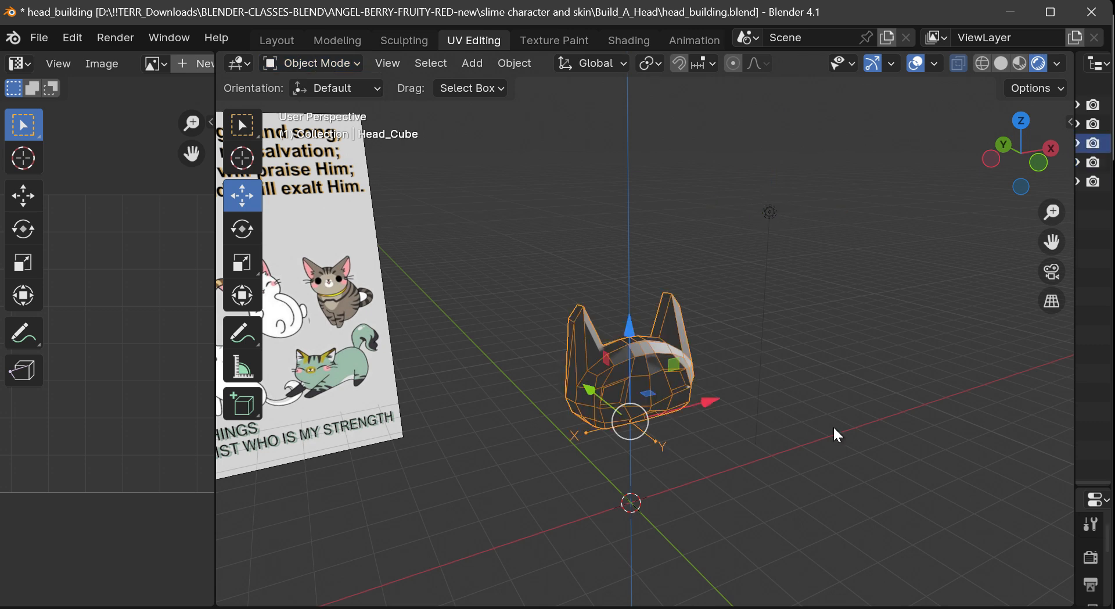
pyautogui.press('Tab')
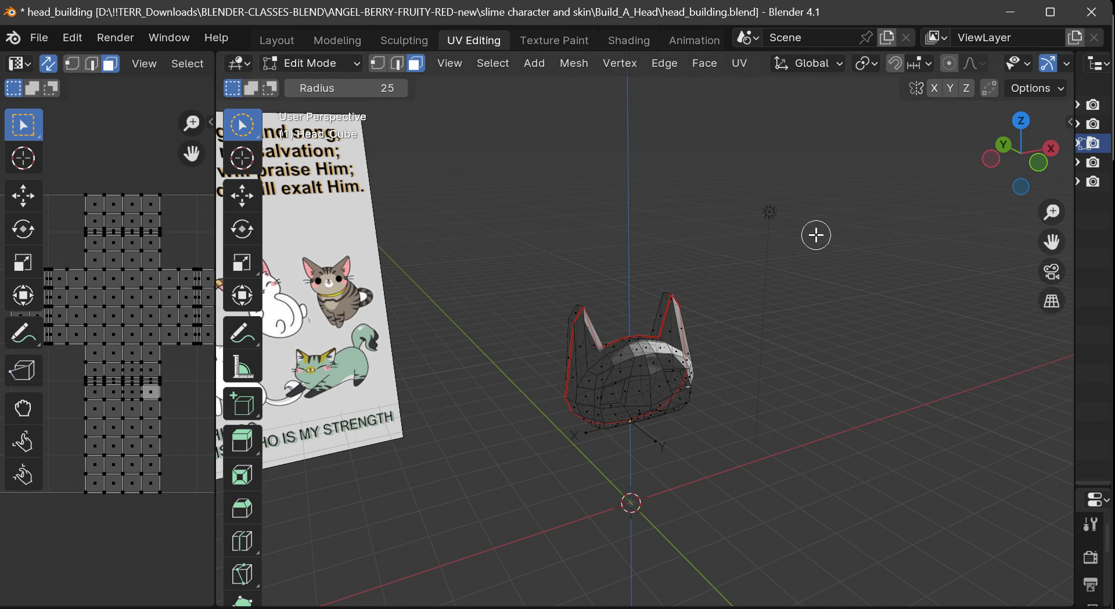
pyautogui.scroll(3, 940, 198)
pyautogui.scroll(1, 940, 198)
pyautogui.scroll(2, 778, 203)
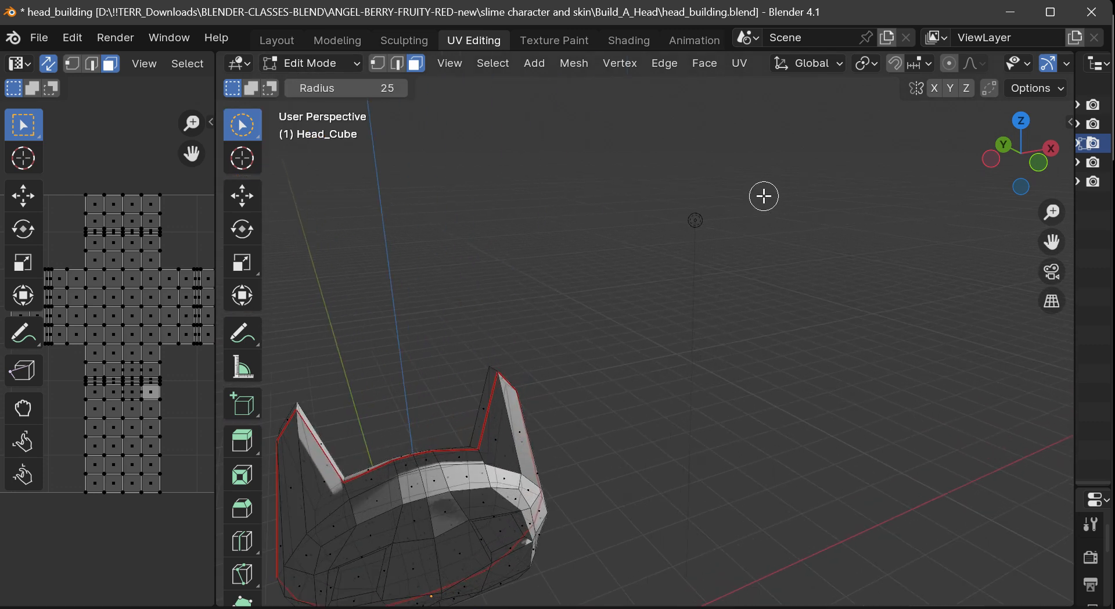
pyautogui.scroll(-1, 756, 198)
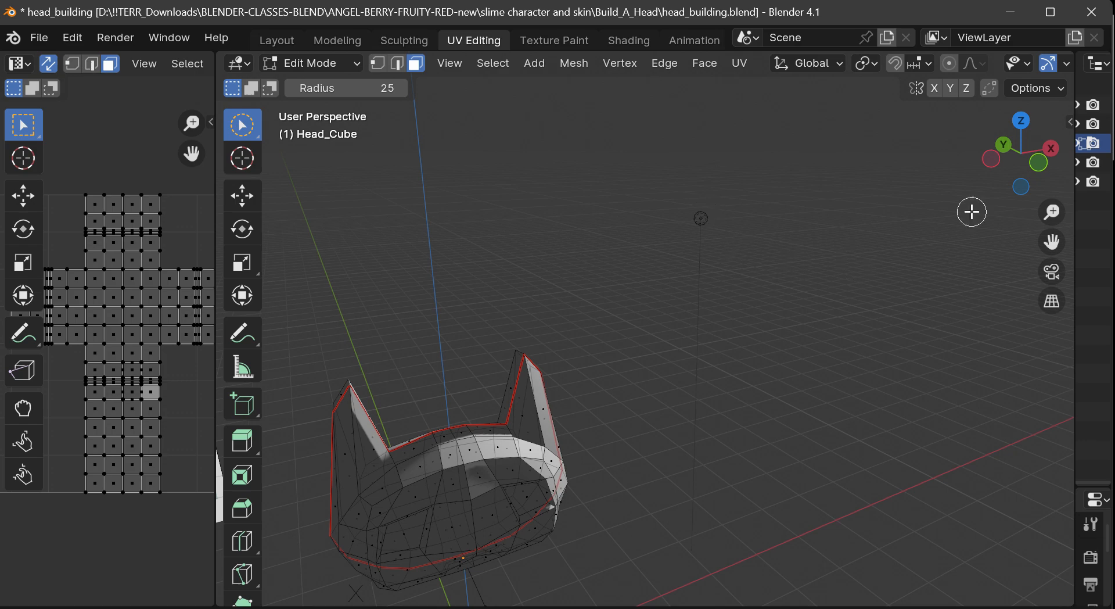
pyautogui.moveTo(1022, 179); pyautogui.dragTo(849, 415)
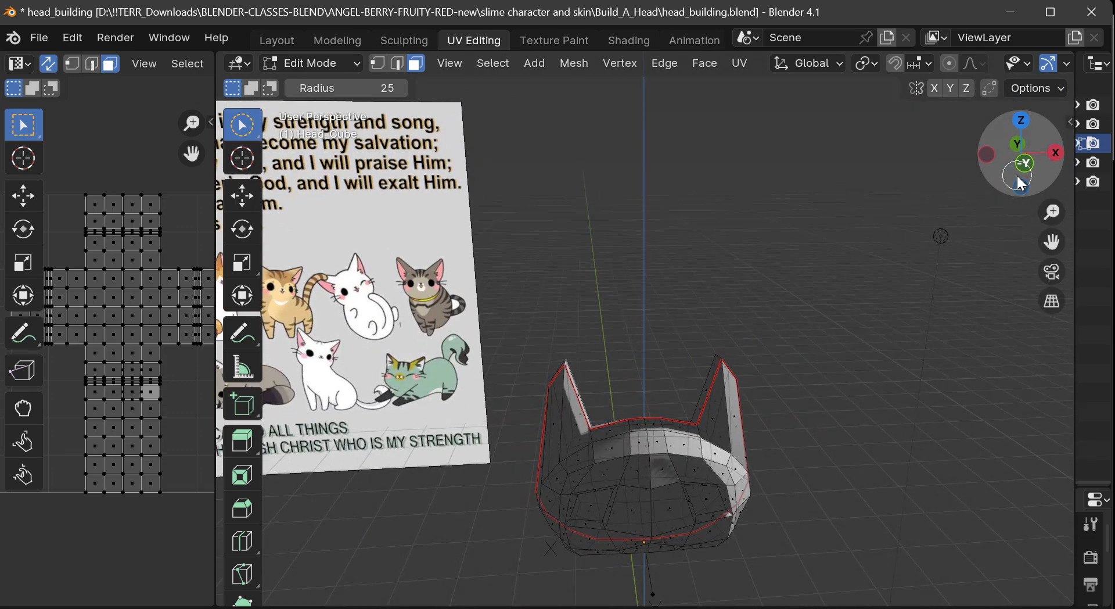
pyautogui.click(725, 475)
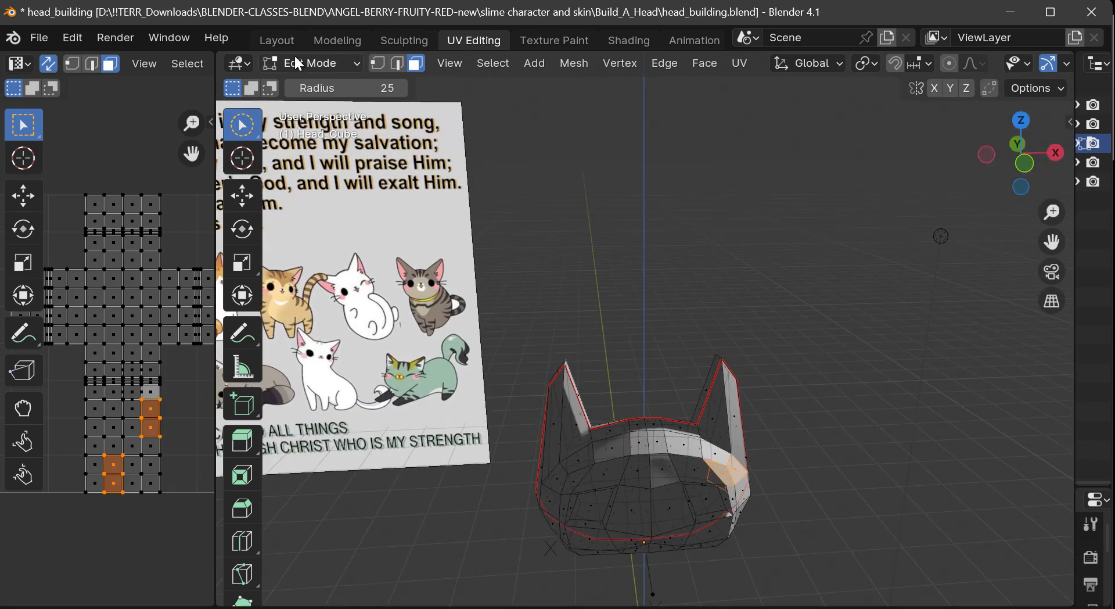
# Return Head_Cube to Object Mode and select the Light object, viewing it together with the head and camera
pyautogui.press('Tab')
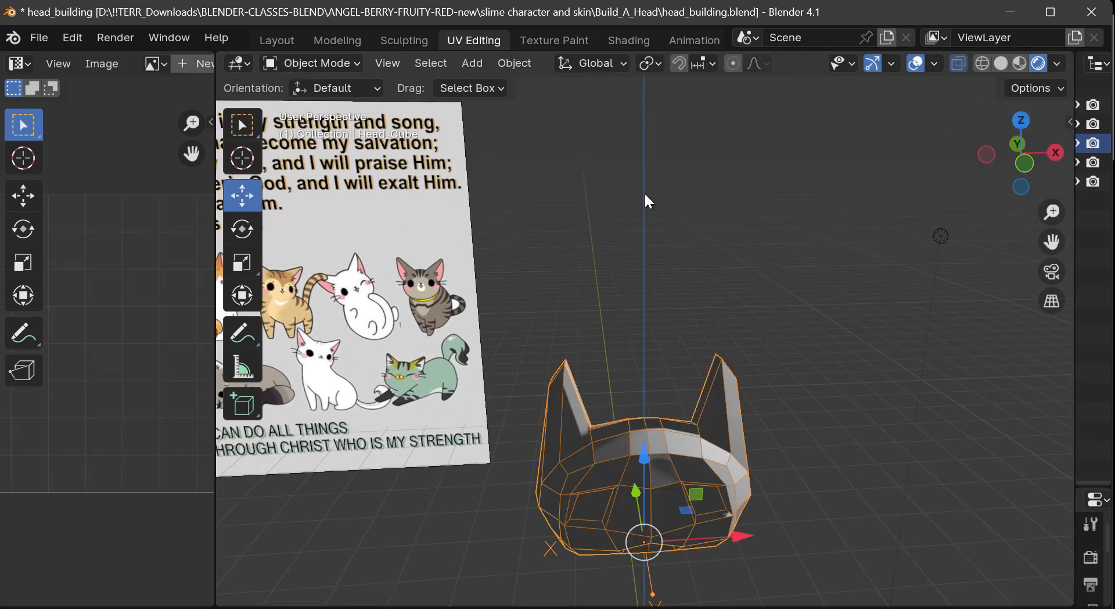
pyautogui.click(939, 237)
pyautogui.moveTo(1051, 241); pyautogui.dragTo(914, 185)
pyautogui.scroll(-5, 778, 184)
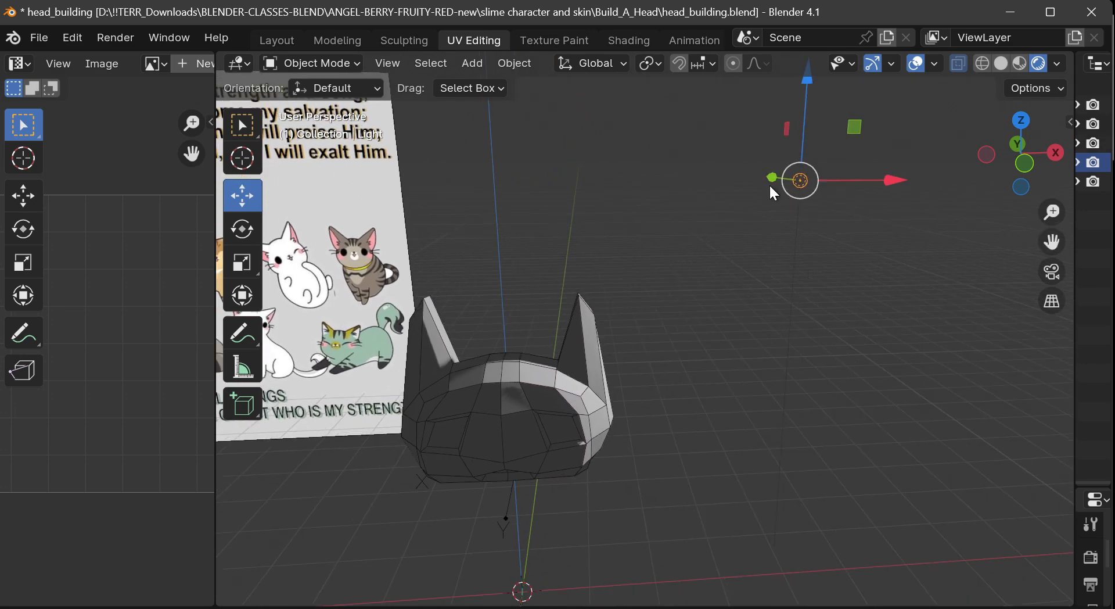
pyautogui.moveTo(1020, 165)
pyautogui.mouseDown()
pyautogui.moveTo(889, 175)
pyautogui.moveTo(1009, 157)
pyautogui.mouseUp()
pyautogui.moveTo(1051, 242); pyautogui.dragTo(889, 315)
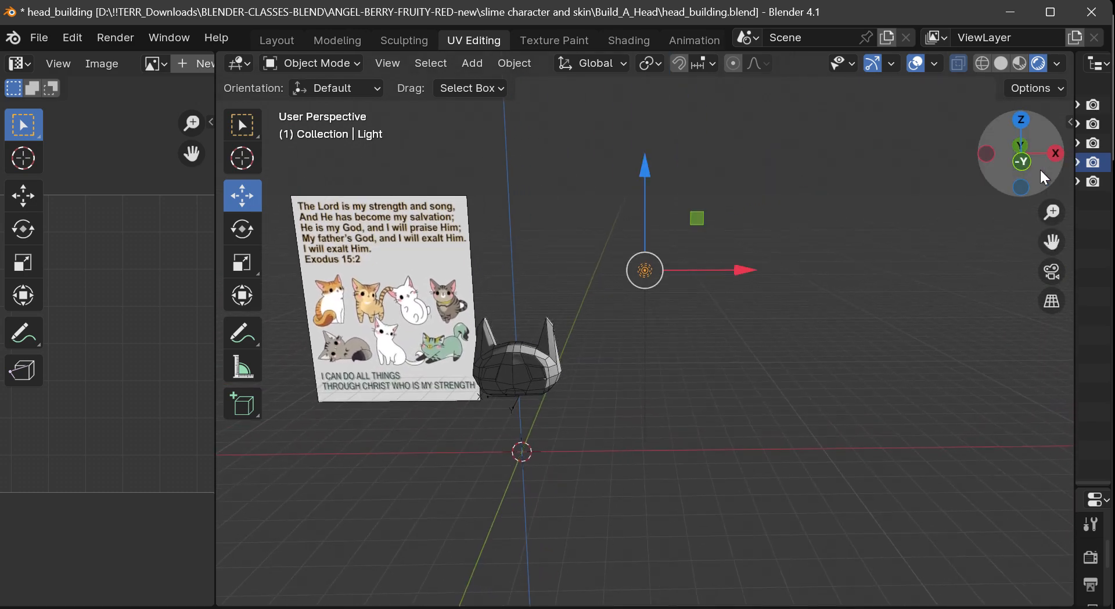
pyautogui.moveTo(1022, 179); pyautogui.dragTo(916, 176)
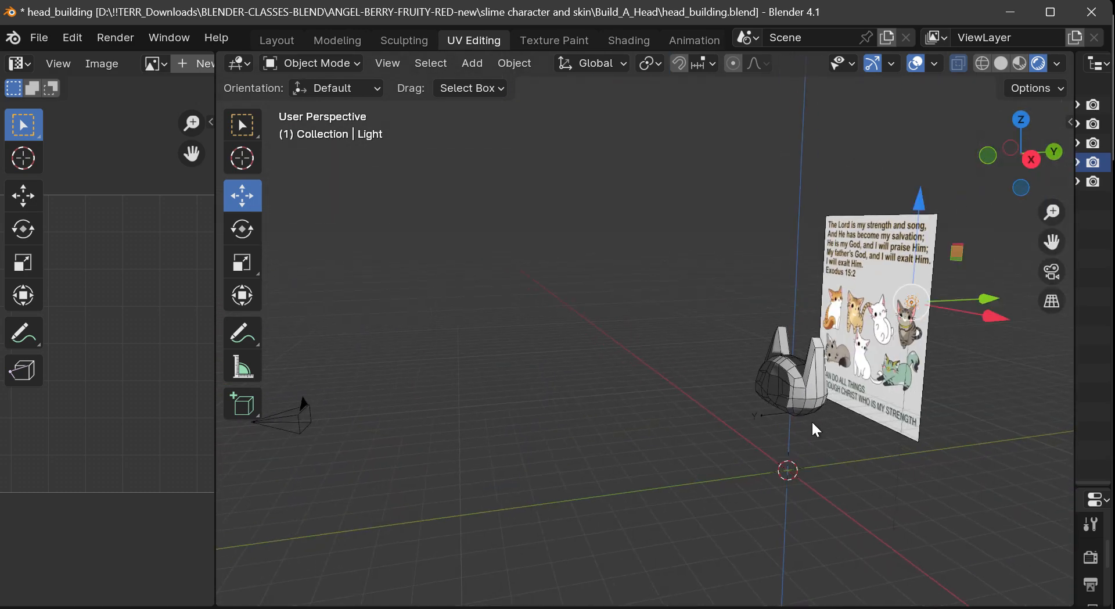
# Select Head_Cube and view it closely from the side
pyautogui.click(800, 401)
pyautogui.moveTo(1053, 244); pyautogui.dragTo(830, 209)
pyautogui.moveTo(1024, 166); pyautogui.dragTo(970, 161)
pyautogui.scroll(2, 778, 256)
pyautogui.scroll(2, 779, 265)
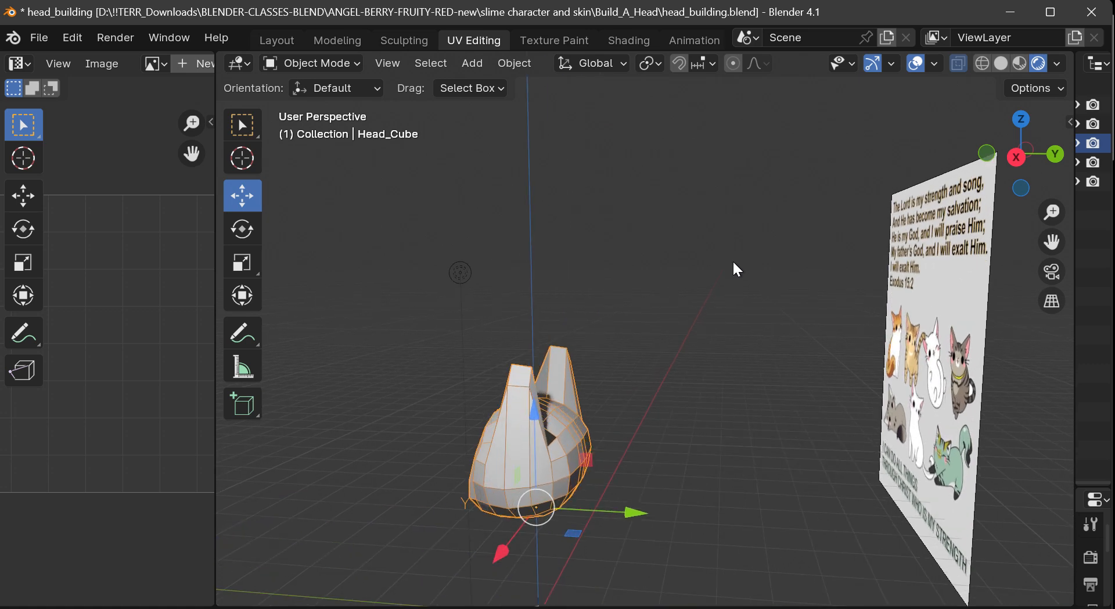
# Select the Light object and move it along the negative Y axis to the front of the head
pyautogui.click(442, 266)
pyautogui.click(462, 272)
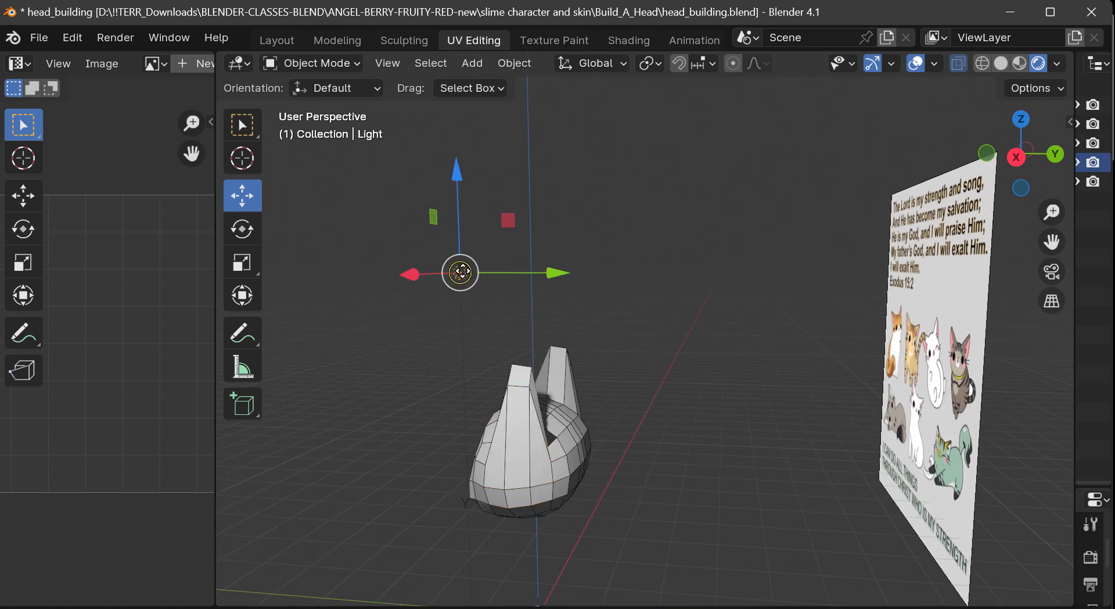
pyautogui.moveTo(1045, 238)
pyautogui.mouseDown()
pyautogui.moveTo(1063, 232)
pyautogui.moveTo(999, 218)
pyautogui.moveTo(1045, 238)
pyautogui.mouseUp()
pyautogui.moveTo(951, 260); pyautogui.dragTo(956, 259)
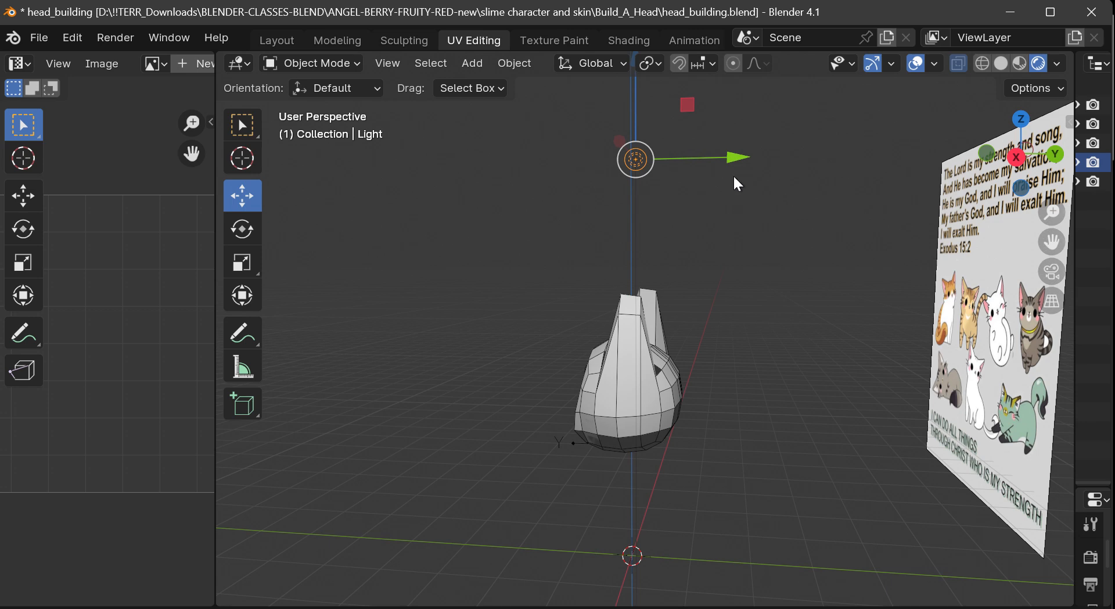
pyautogui.moveTo(736, 158); pyautogui.dragTo(424, 192)
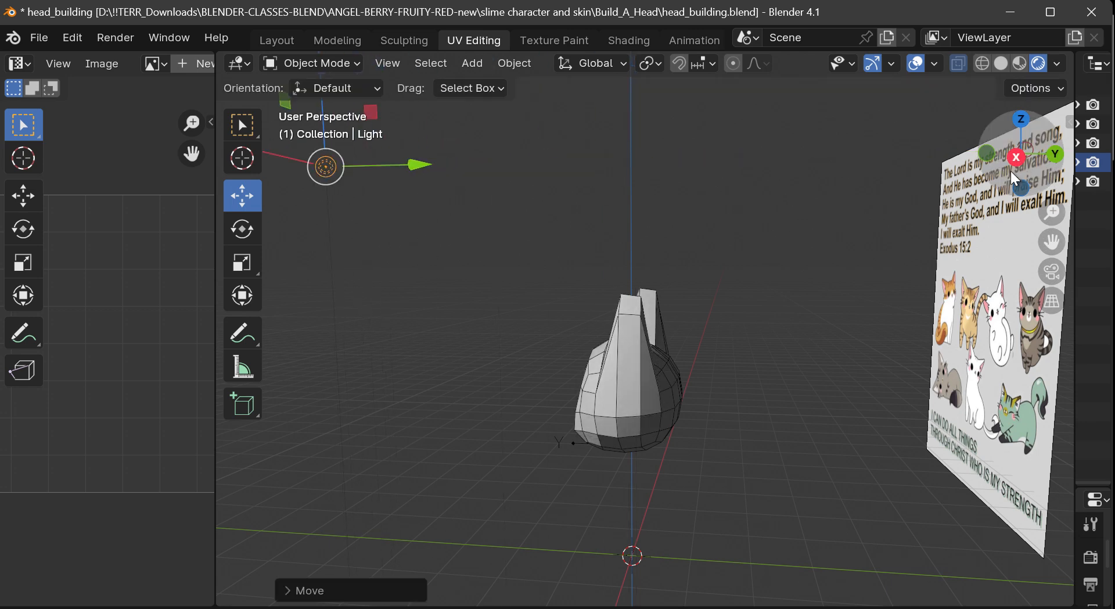
# Move the light farther along the negative Y axis and inspect the lighting on the cat's face
pyautogui.moveTo(1013, 177); pyautogui.dragTo(588, 353)
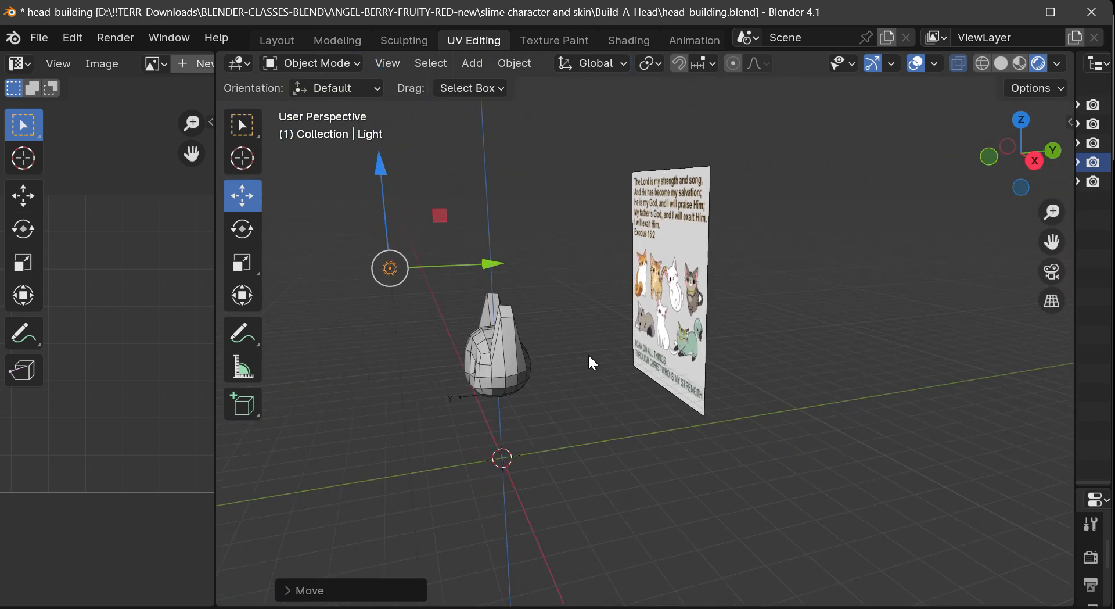
pyautogui.scroll(-2, 588, 355)
pyautogui.moveTo(1003, 167); pyautogui.dragTo(1102, 166)
pyautogui.moveTo(617, 326); pyautogui.dragTo(470, 348)
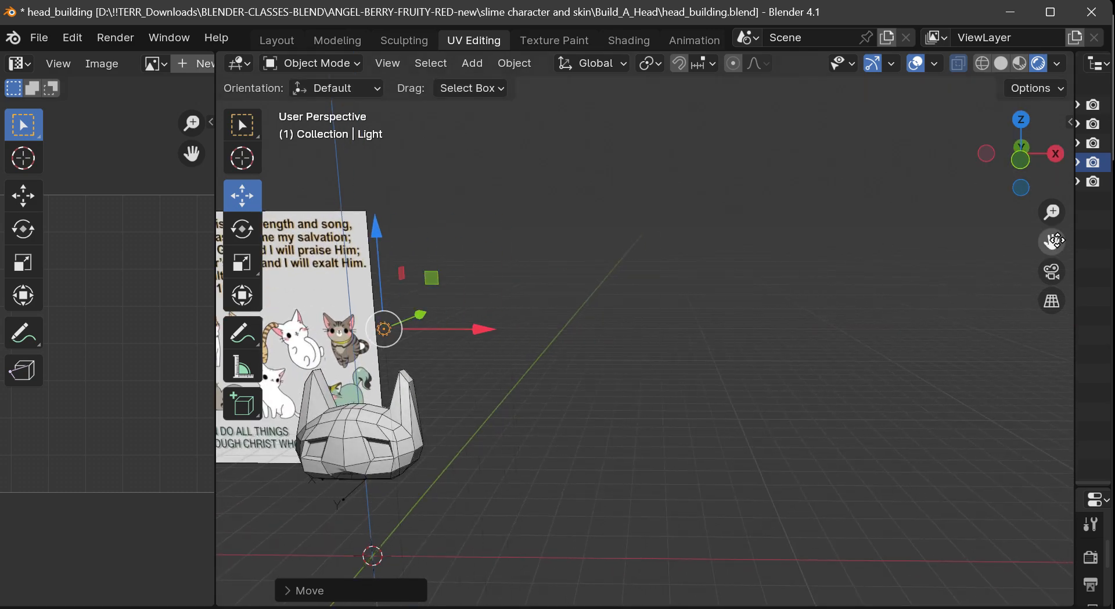
pyautogui.moveTo(1054, 240); pyautogui.dragTo(627, 192)
pyautogui.scroll(2, 910, 254)
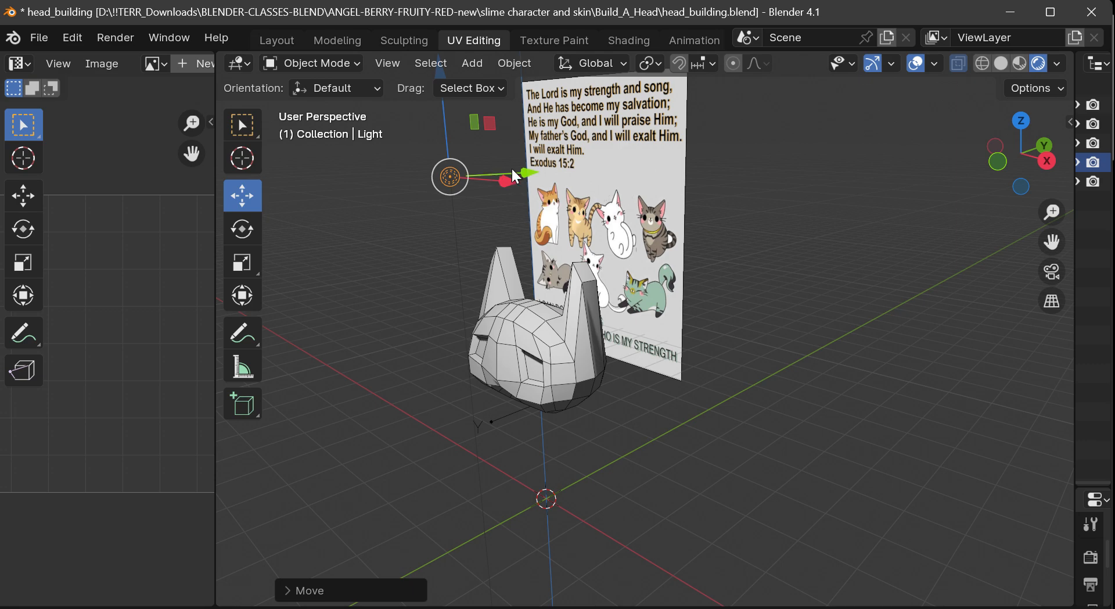
pyautogui.moveTo(515, 174); pyautogui.dragTo(397, 192)
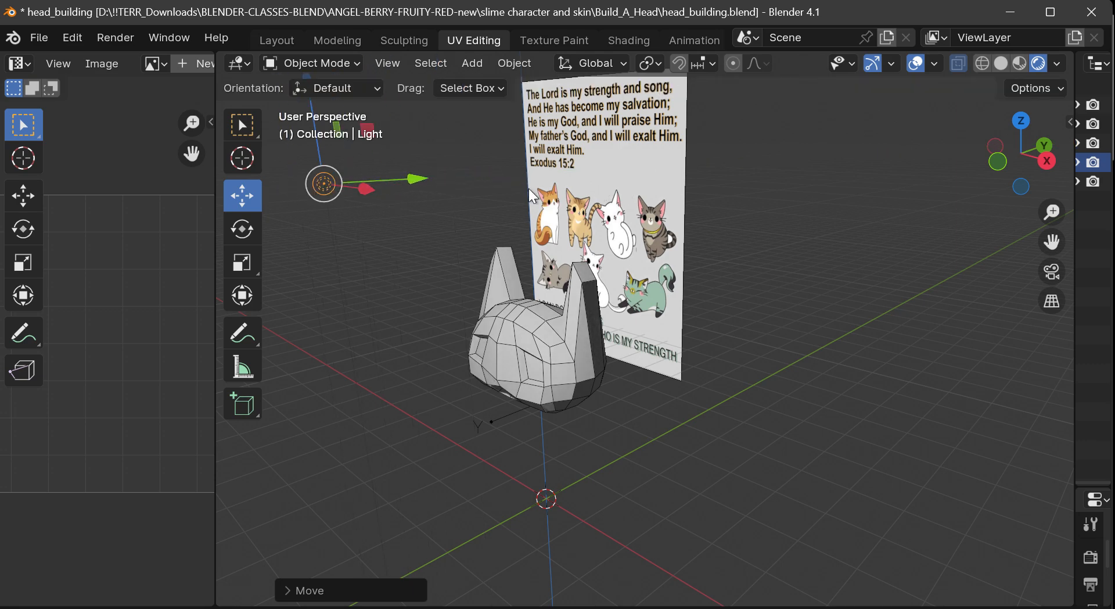
pyautogui.moveTo(1052, 241); pyautogui.dragTo(1112, 224)
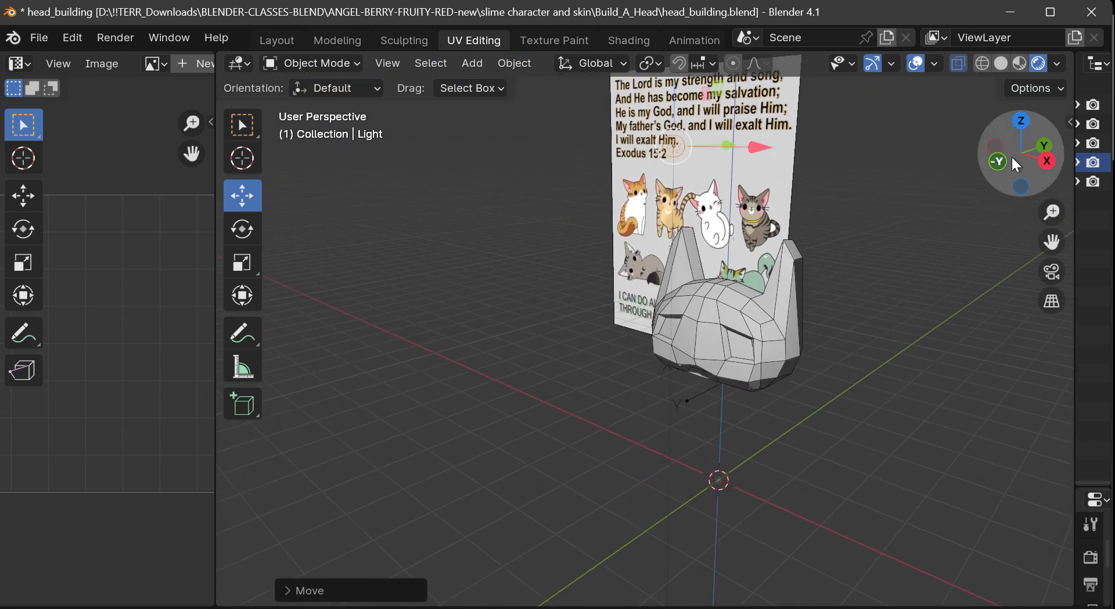
pyautogui.moveTo(1013, 165); pyautogui.dragTo(1098, 161)
pyautogui.moveTo(290, 148); pyautogui.dragTo(287, 151)
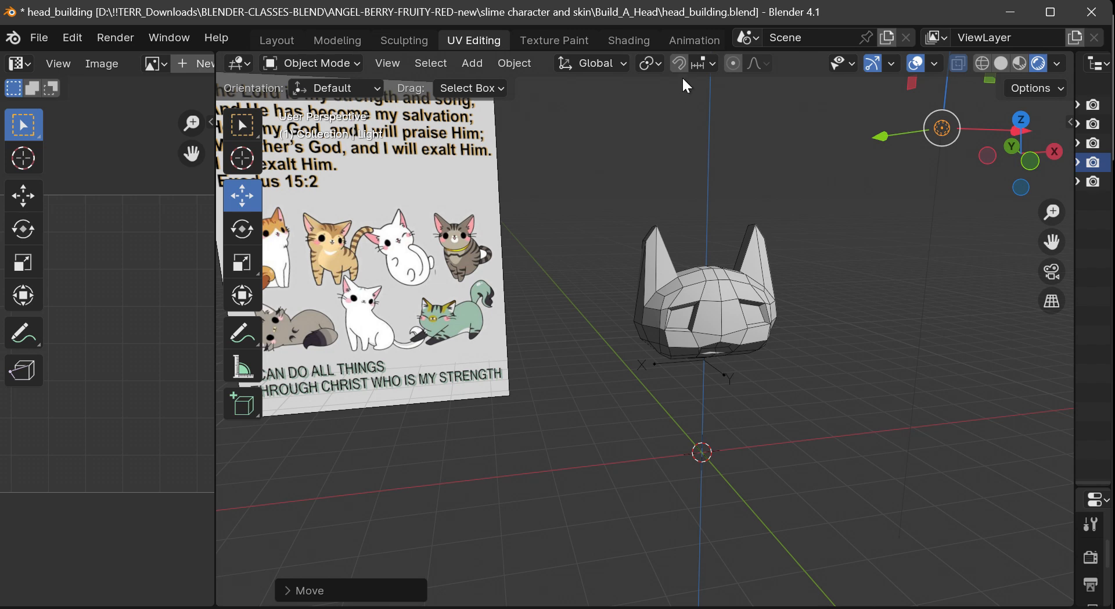
# Lower the light along the Z axis to about head height and render a still image of the scene
pyautogui.moveTo(945, 94); pyautogui.dragTo(928, 270)
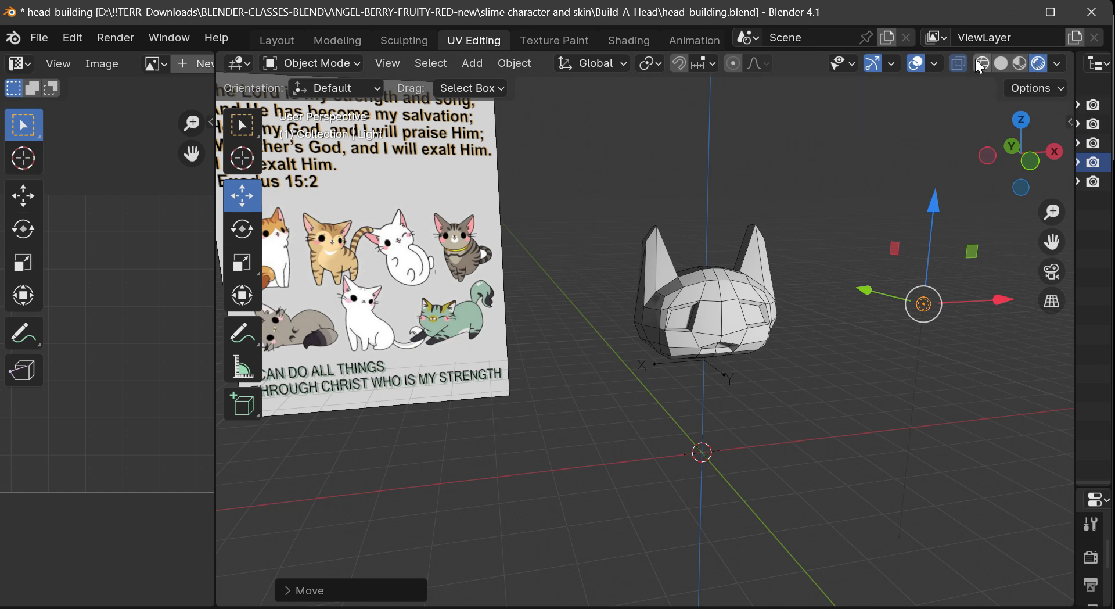
pyautogui.click(113, 35)
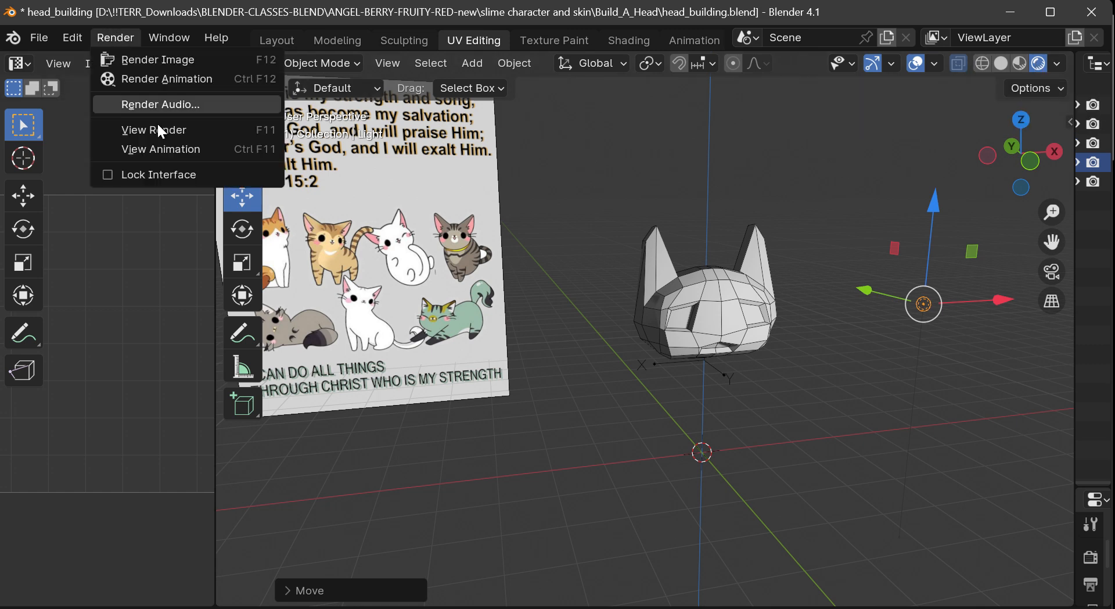
pyautogui.click(119, 37)
pyautogui.click(123, 32)
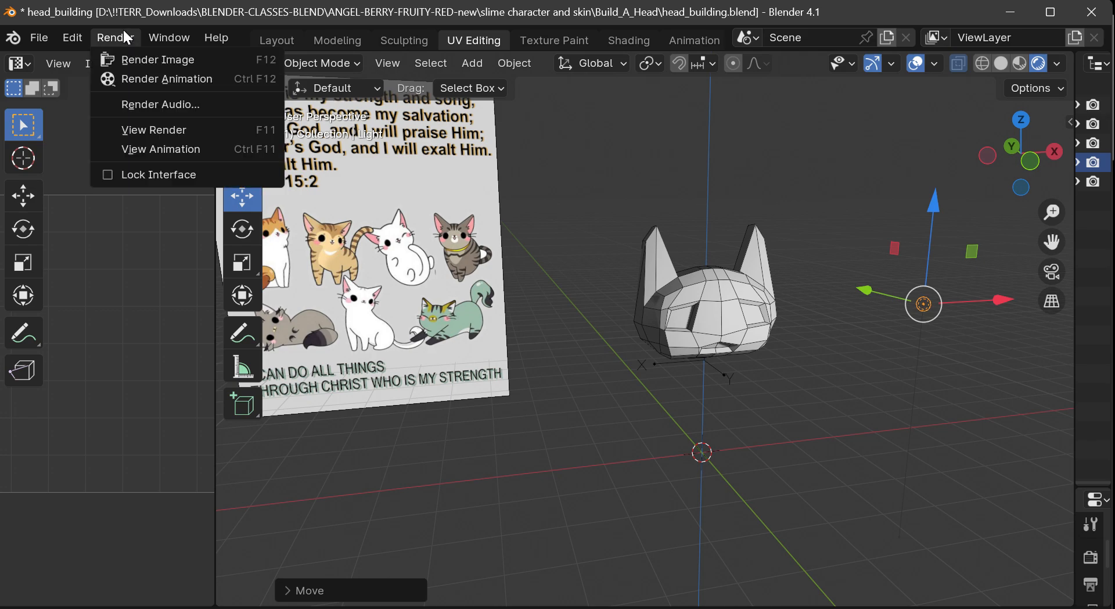
pyautogui.click(131, 60)
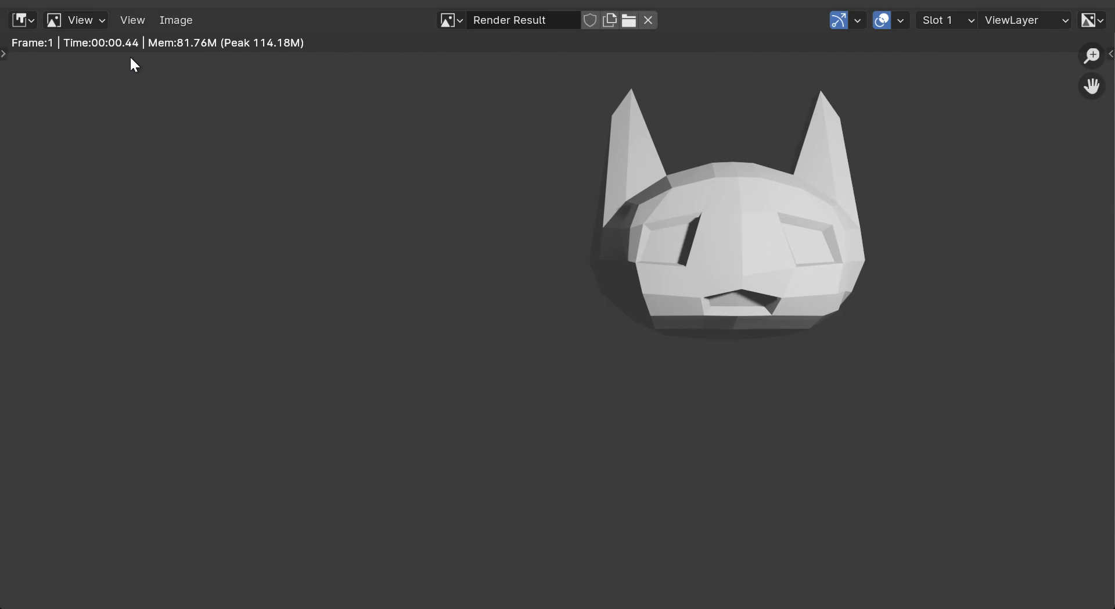
# Examine the whole rendered frame of the cat head and close the render window
pyautogui.scroll(-6, 634, 166)
pyautogui.scroll(4, 634, 166)
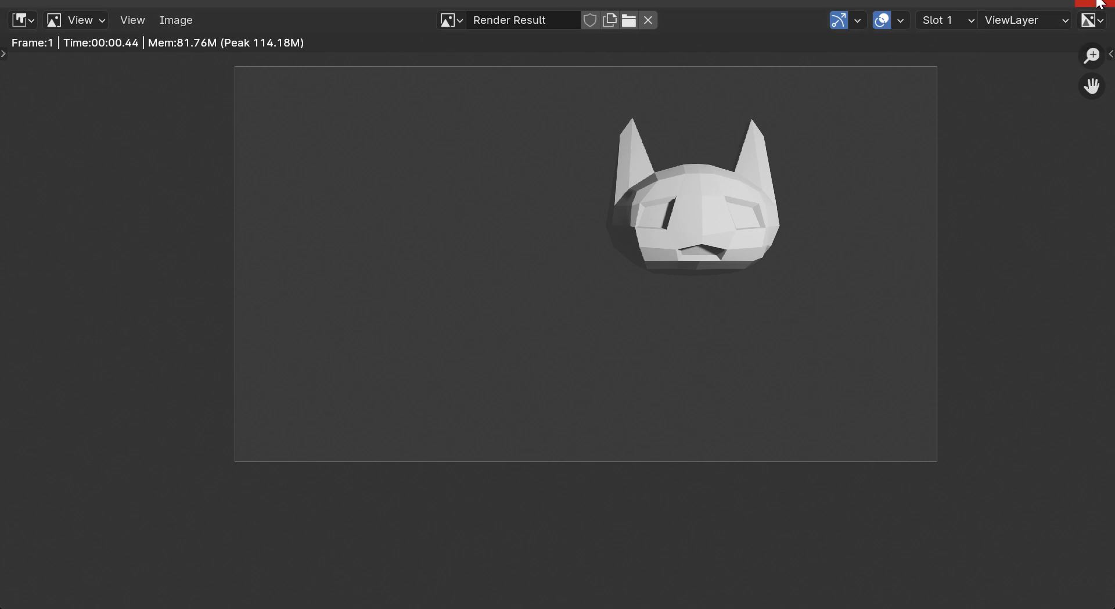
pyautogui.doubleClick(1016, 2)
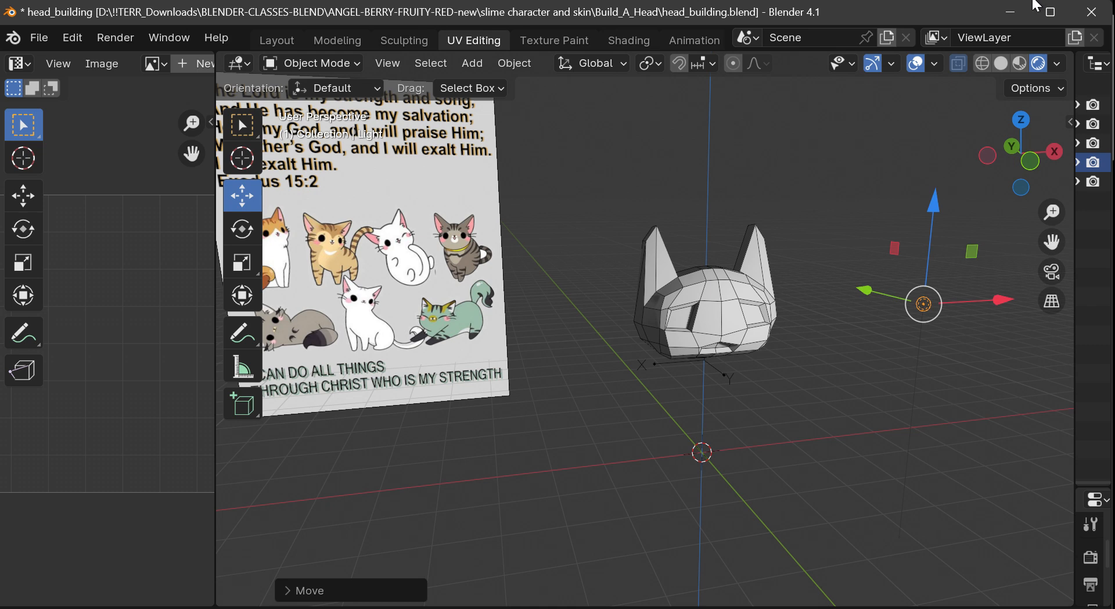
# Select Head_Cube, frame it in the viewport, and switch to the camera view
pyautogui.moveTo(1037, 186); pyautogui.dragTo(978, 186)
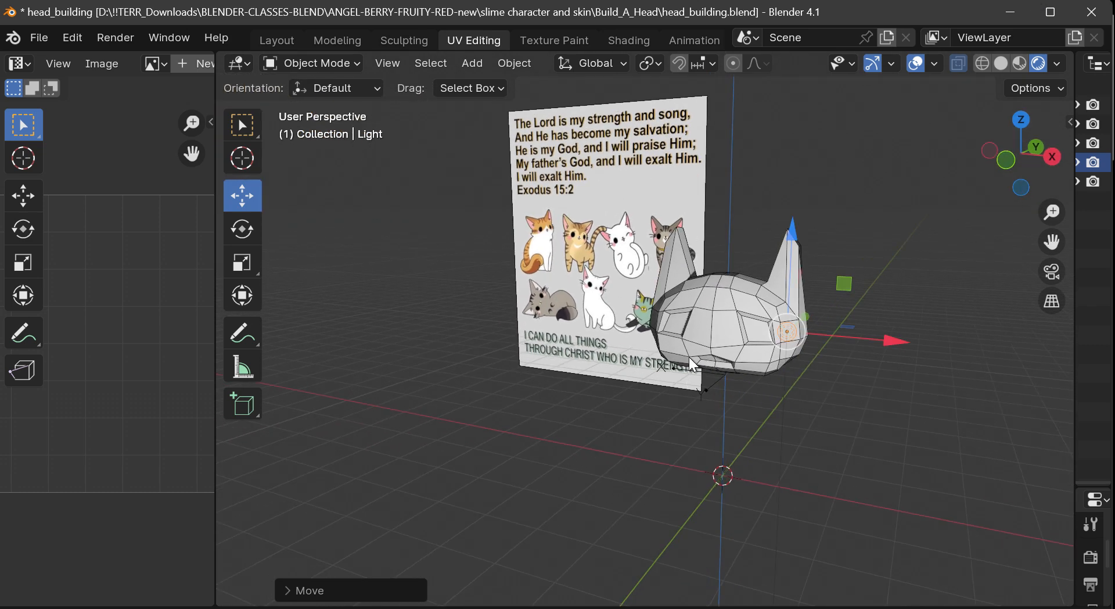
pyautogui.click(726, 329)
pyautogui.press('KP_Decimal')
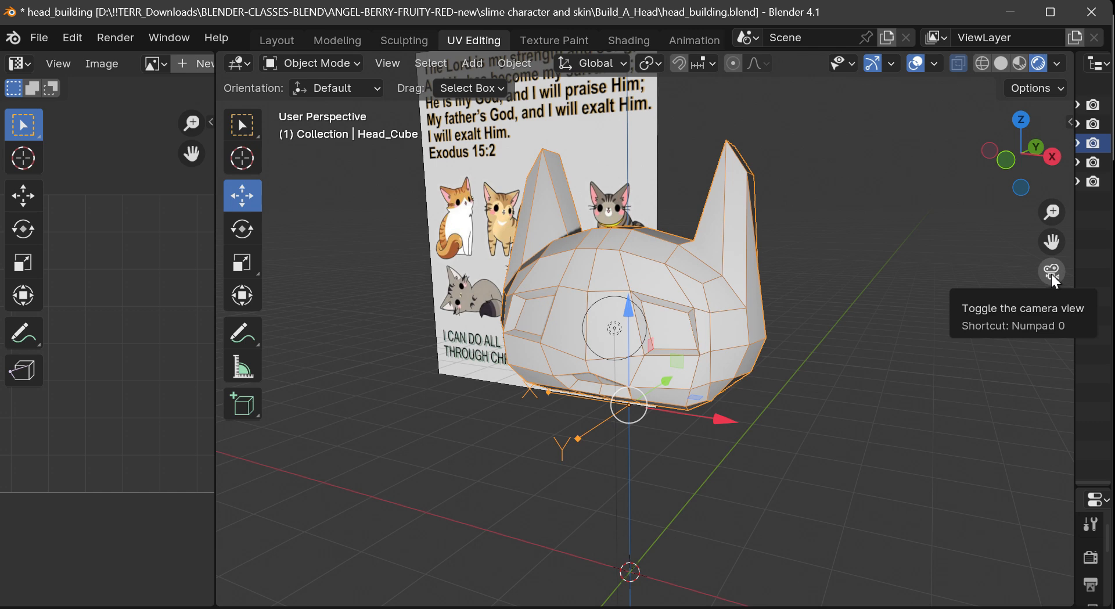
pyautogui.click(1051, 272)
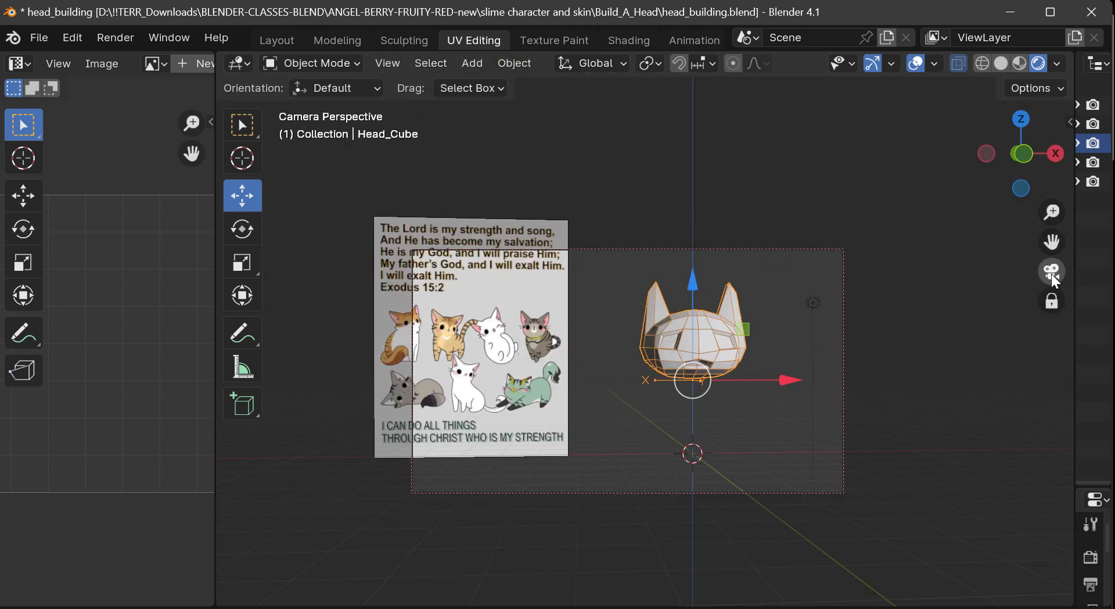
pyautogui.click(1051, 272)
pyautogui.click(1051, 271)
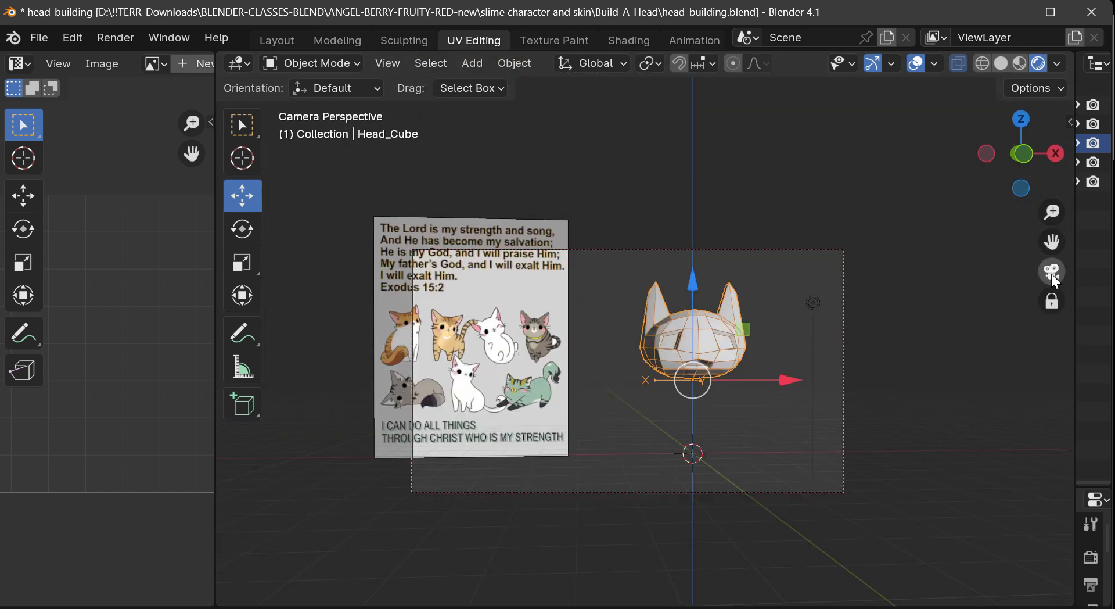
# Deselect all objects and show the View Lock settings, leaving Camera to View enabled
pyautogui.click(1072, 116)
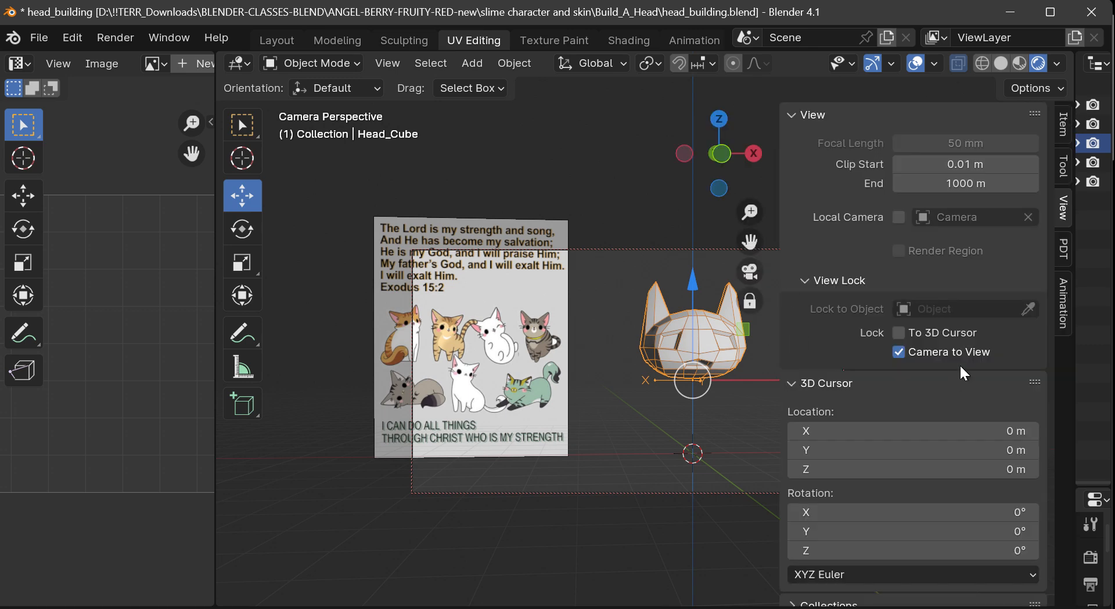
pyautogui.hotkey('alt', 'a')
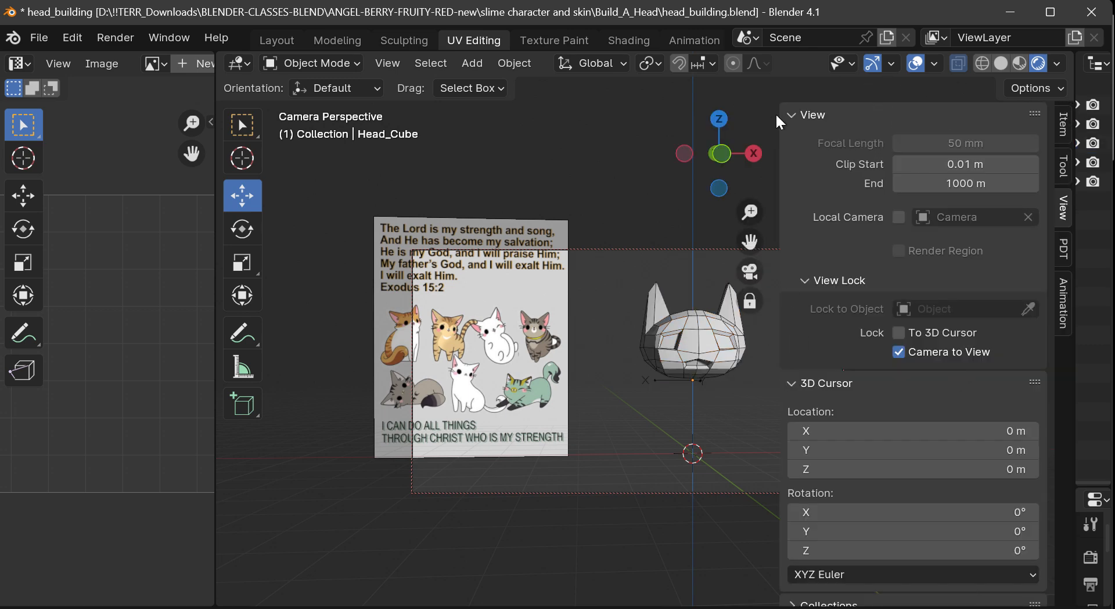
pyautogui.moveTo(778, 120); pyautogui.dragTo(923, 280)
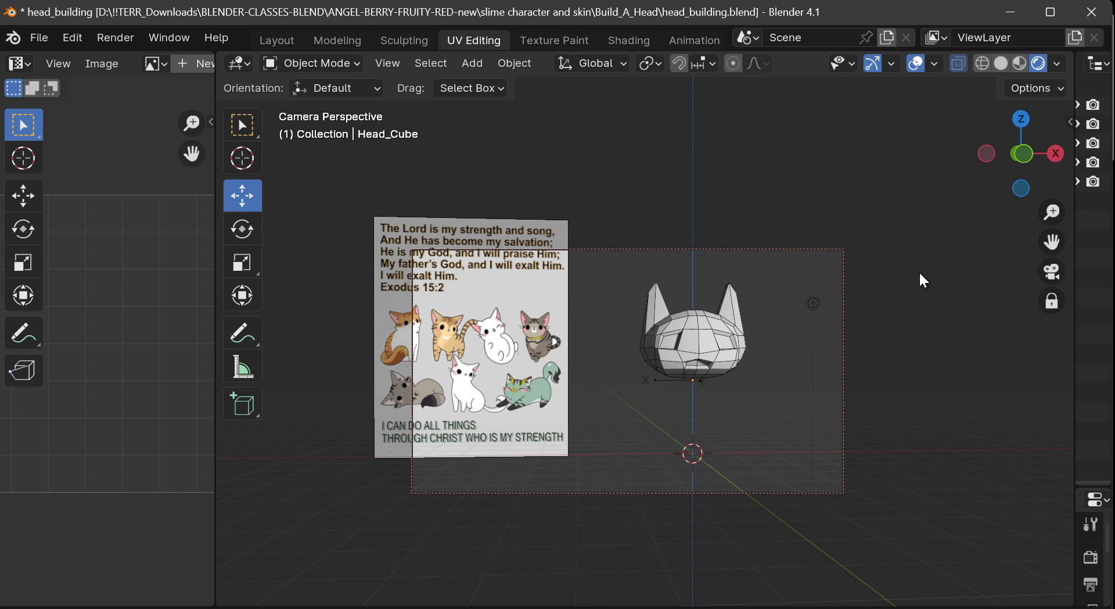
pyautogui.press('n')
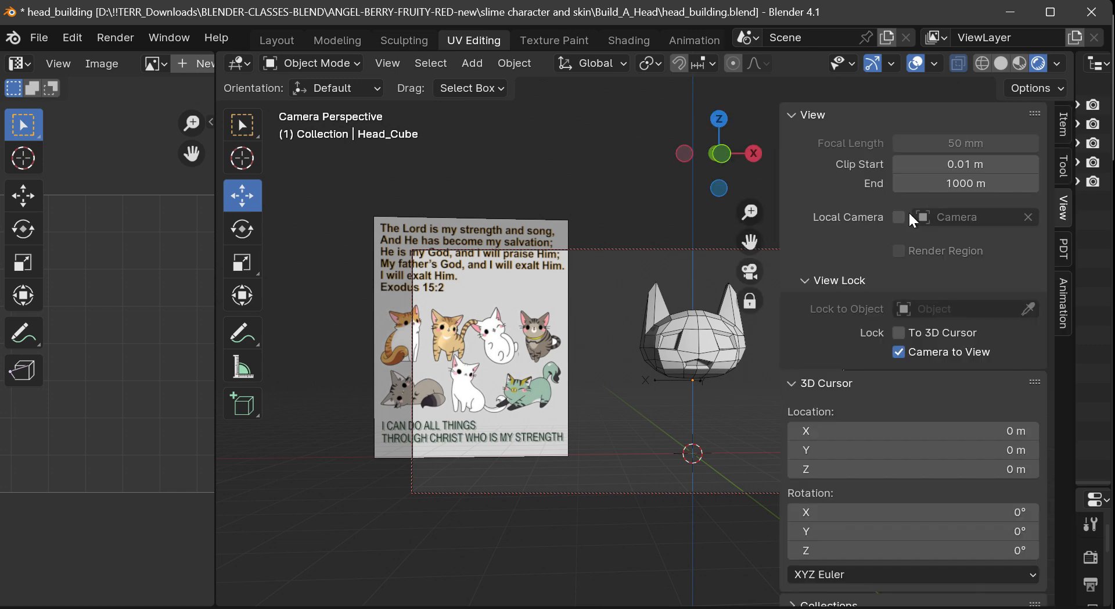
pyautogui.click(899, 352)
pyautogui.click(906, 352)
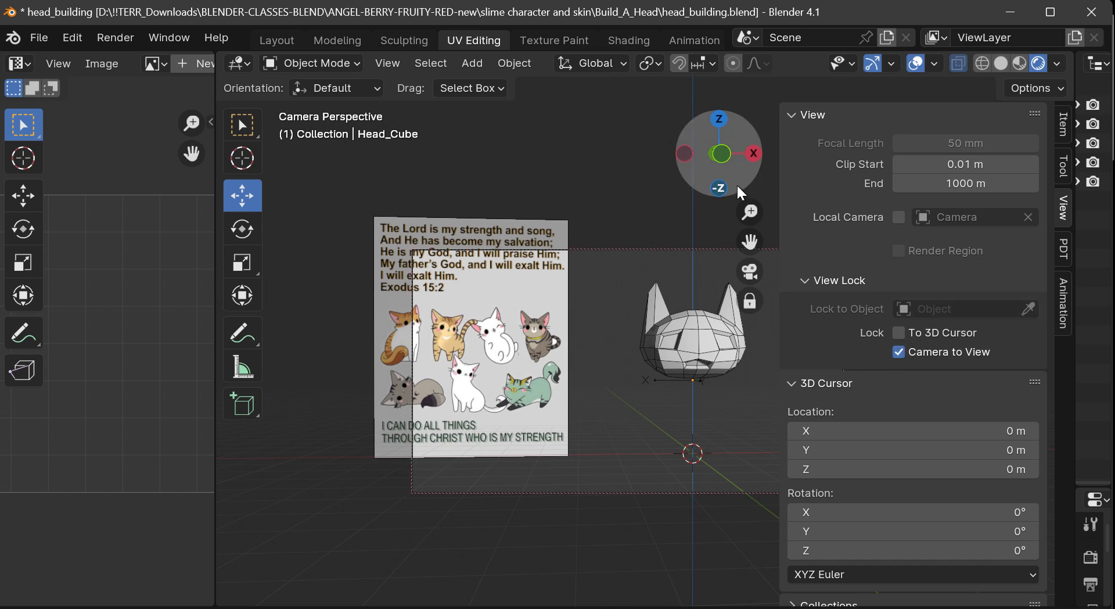
# Reposition the locked camera closer to the cat head at a slight side angle, and hide the view settings
pyautogui.moveTo(737, 183); pyautogui.dragTo(717, 194)
pyautogui.moveTo(749, 241); pyautogui.dragTo(784, 180)
pyautogui.scroll(3, 718, 252)
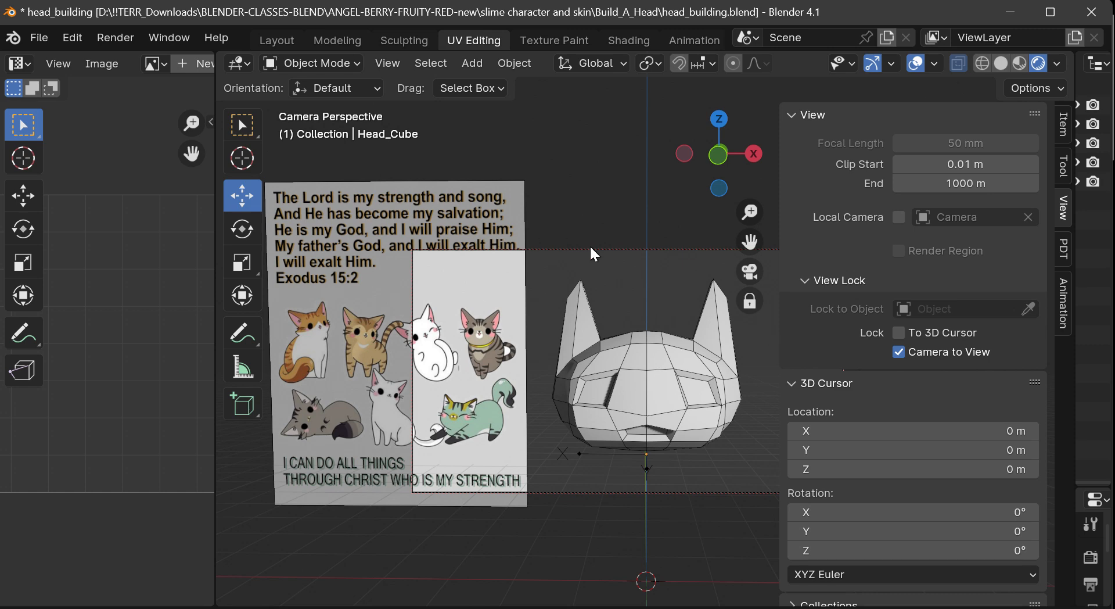
pyautogui.moveTo(720, 158); pyautogui.dragTo(683, 162)
pyautogui.scroll(1, 675, 284)
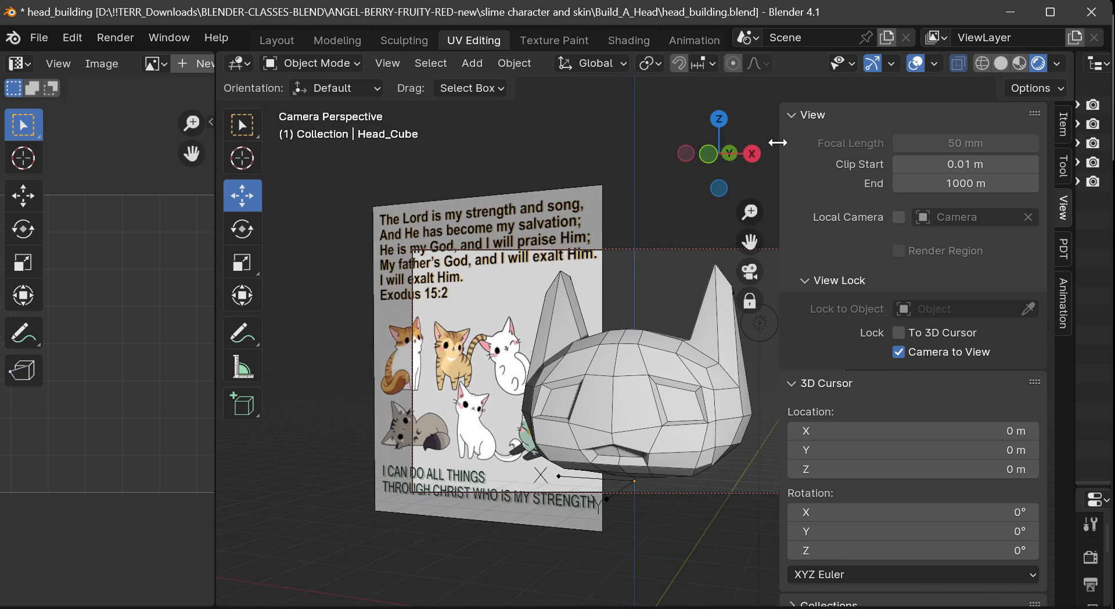
pyautogui.press('n')
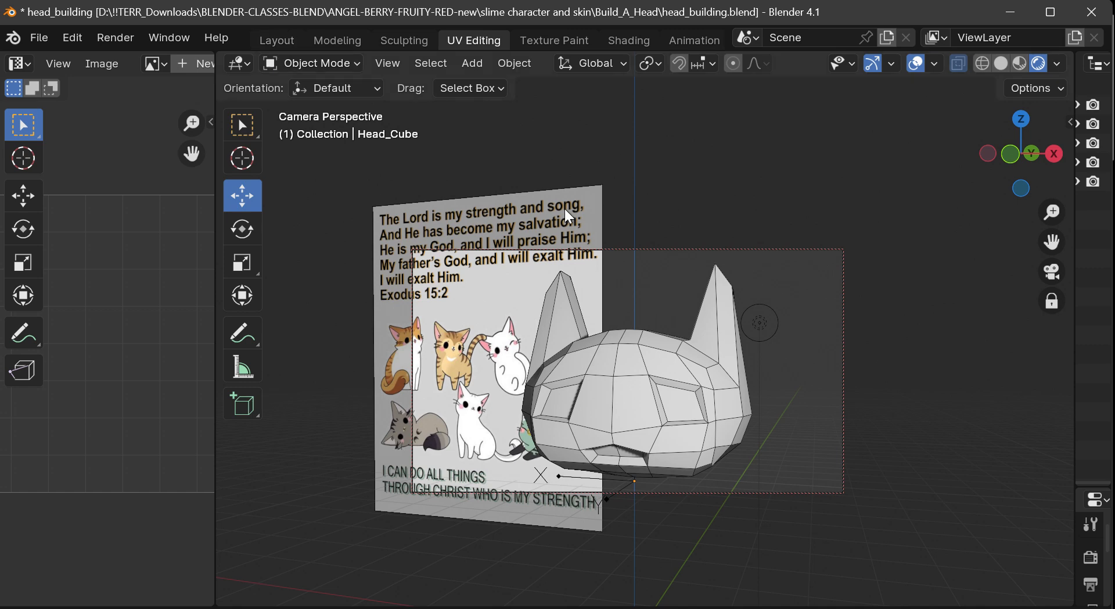
# Render a still image from the new camera angle and examine the result up close
pyautogui.click(115, 38)
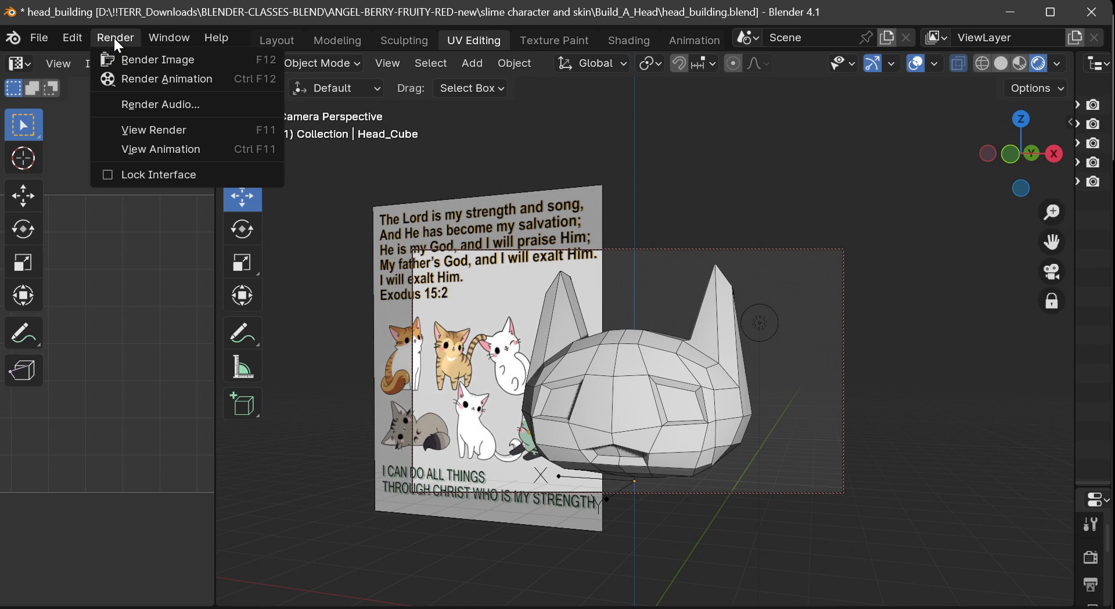
pyautogui.click(146, 58)
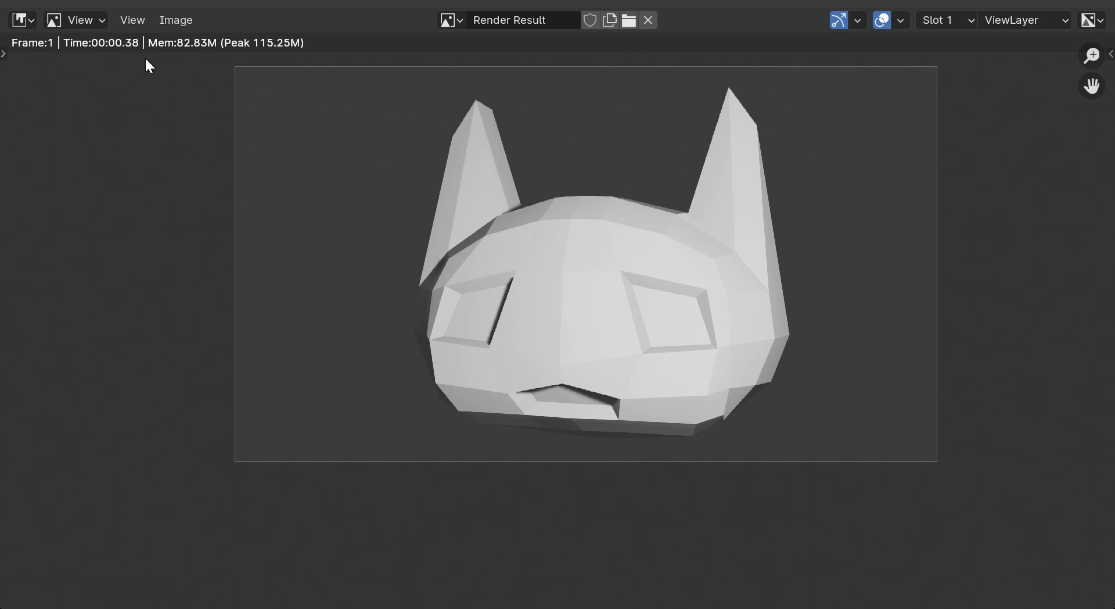
pyautogui.scroll(-1, 192, 64)
pyautogui.scroll(3, 215, 67)
# Save the render as a PNG image named head_character_res in the Build_A_Head folder
pyautogui.click(175, 19)
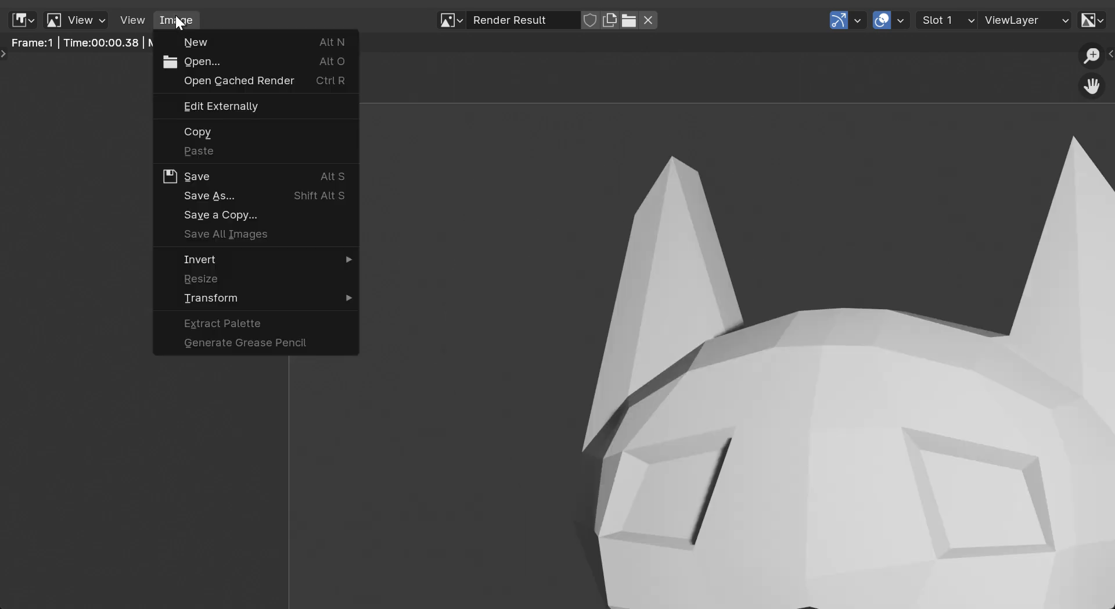
pyautogui.click(208, 195)
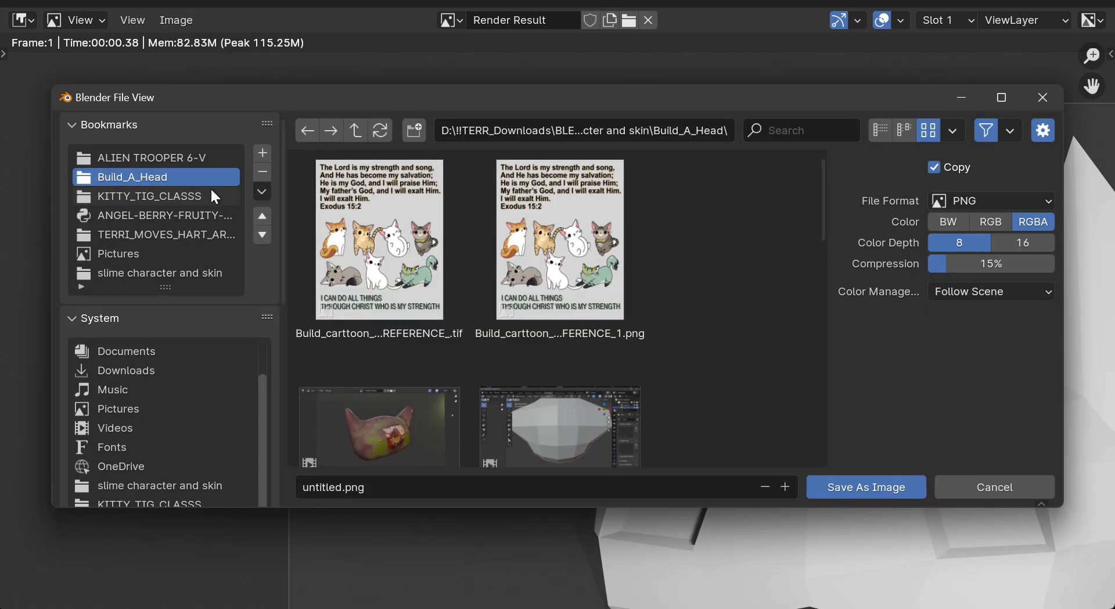
pyautogui.click(348, 487)
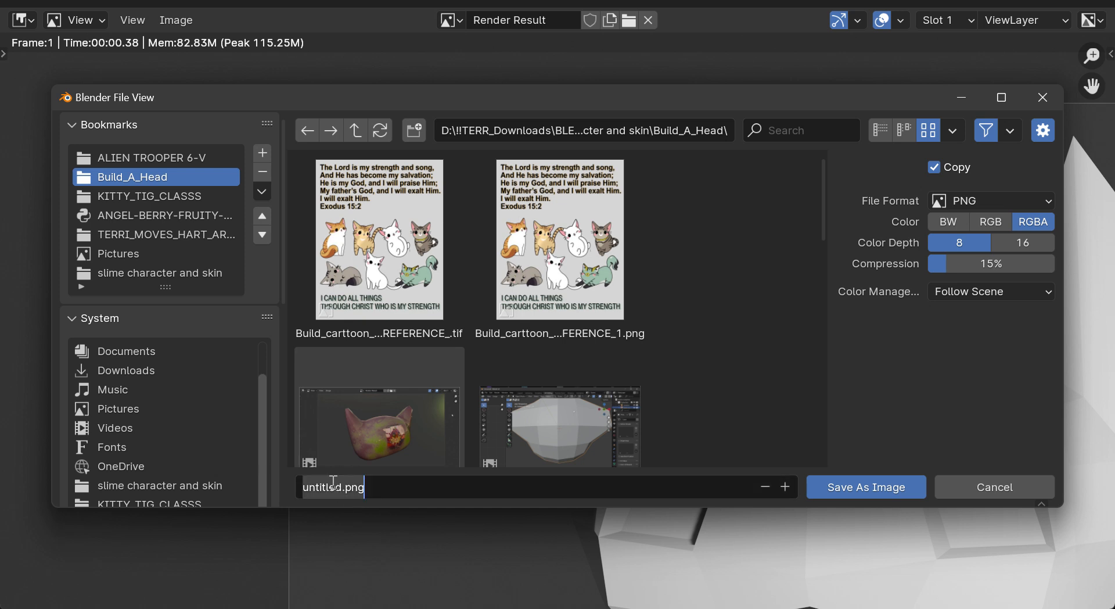
pyautogui.click(393, 483)
pyautogui.moveTo(393, 483); pyautogui.dragTo(297, 487)
pyautogui.write('head')
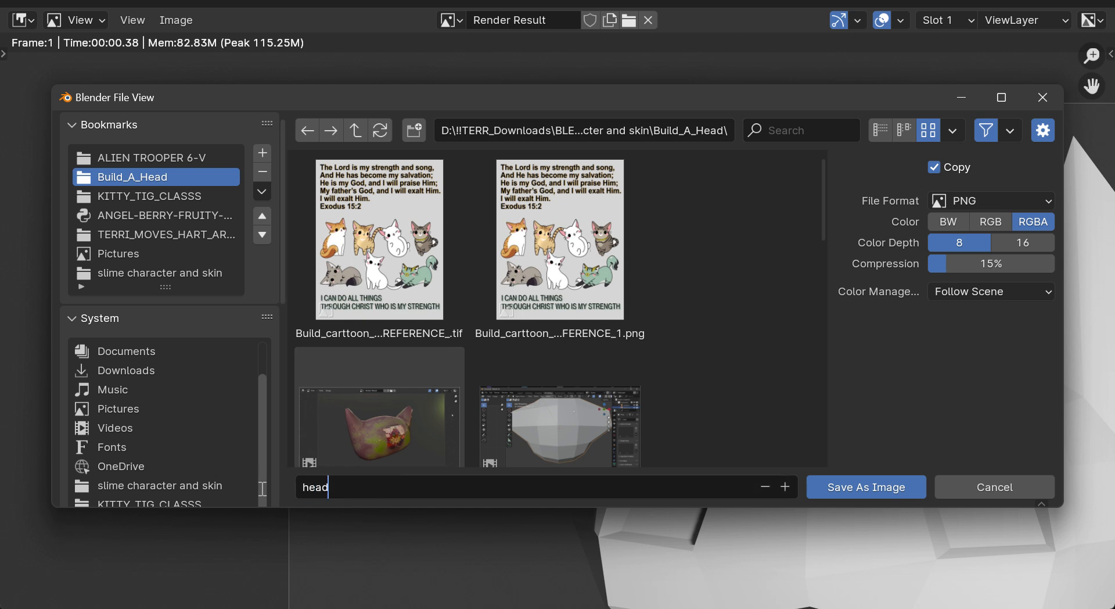
pyautogui.write('_character_re')
pyautogui.write('s')
pyautogui.click(836, 490)
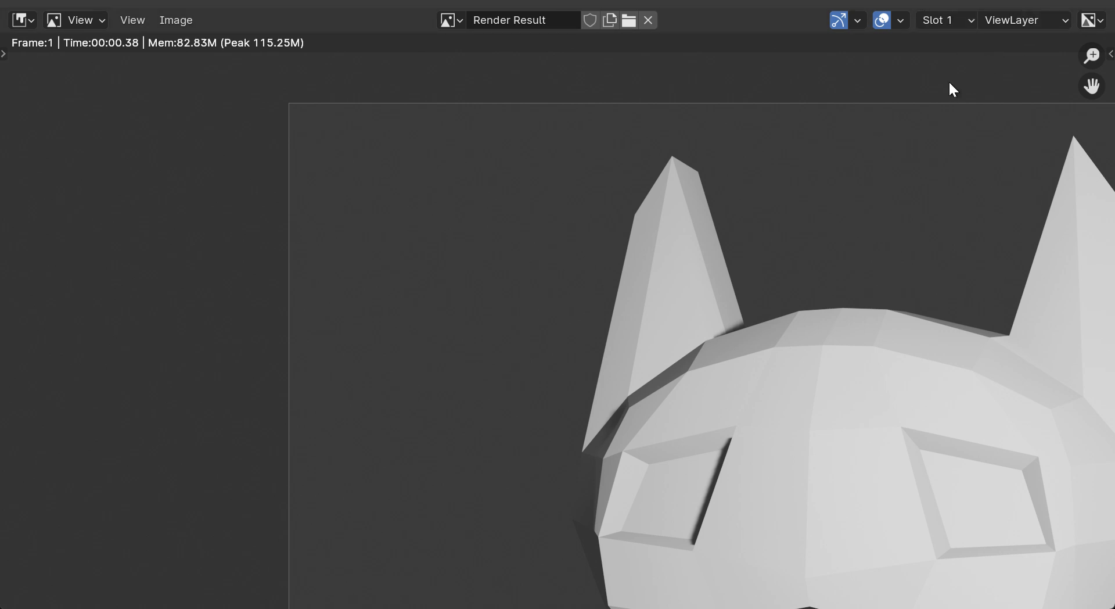
# Bring the whole render into view and switch the Render Result to Slot 2
pyautogui.scroll(-2, 995, 116)
pyautogui.moveTo(1091, 85); pyautogui.dragTo(874, 220)
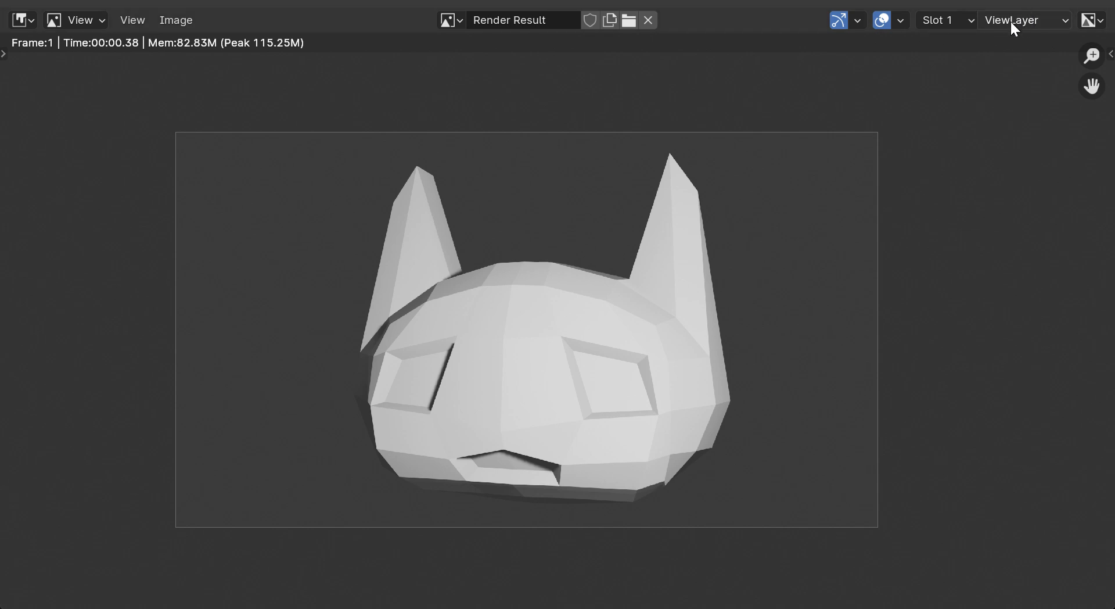
pyautogui.click(939, 21)
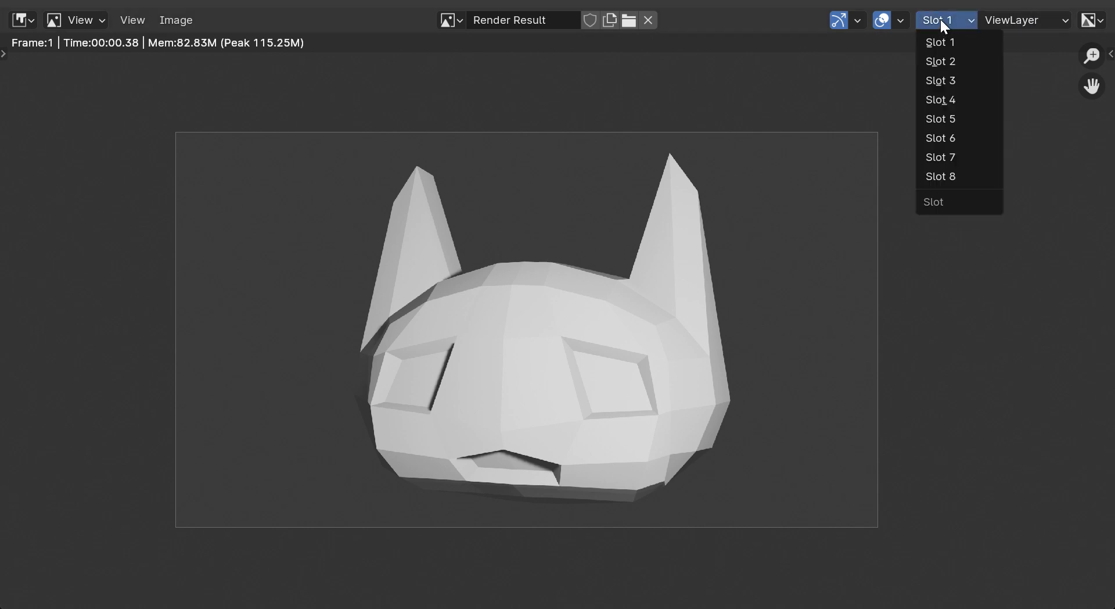
pyautogui.click(944, 61)
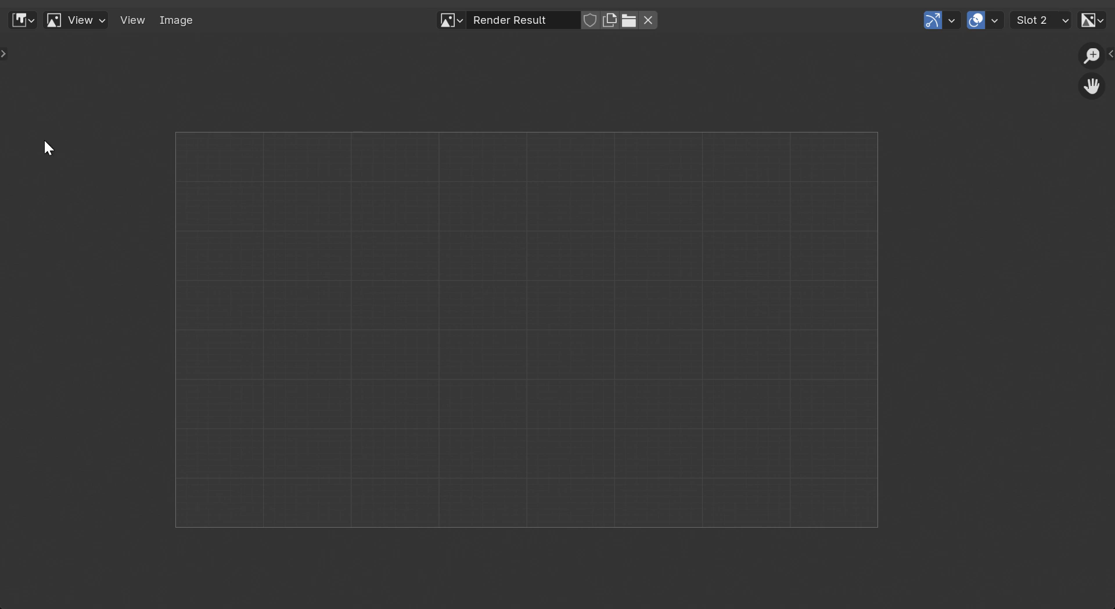
pyautogui.click(168, 21)
pyautogui.click(1041, 22)
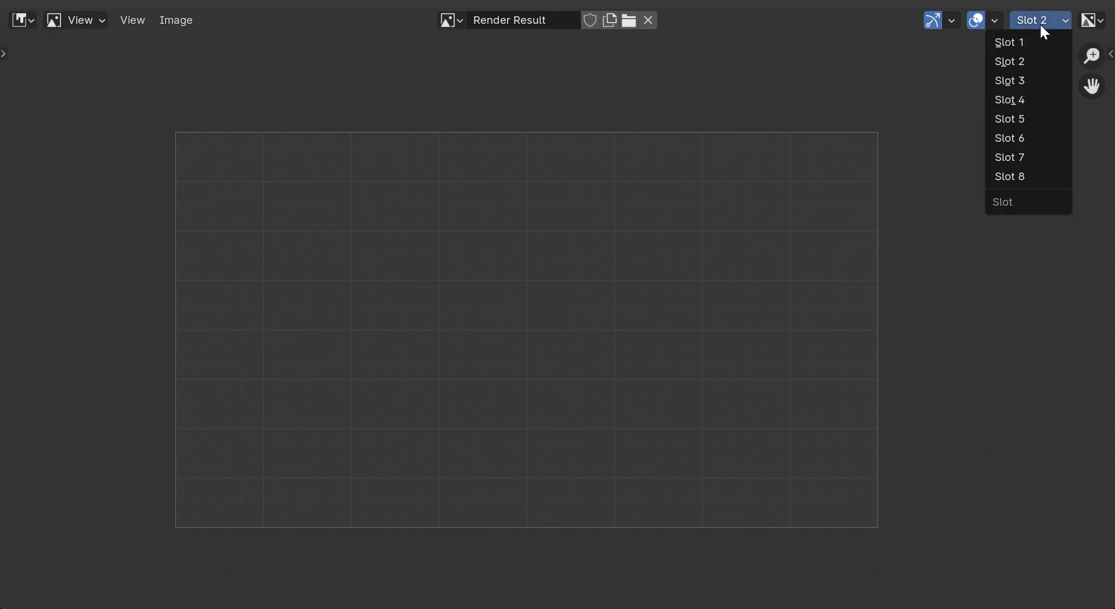
# Show the image properties of the Render Result and examine its Render Slots list
pyautogui.click(1110, 54)
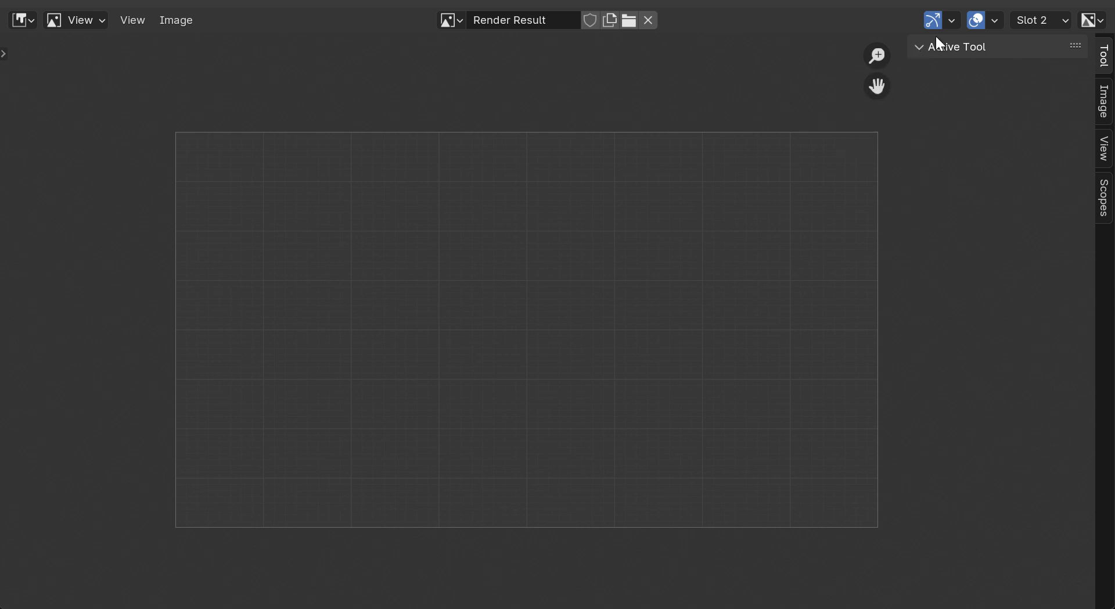
pyautogui.press('n')
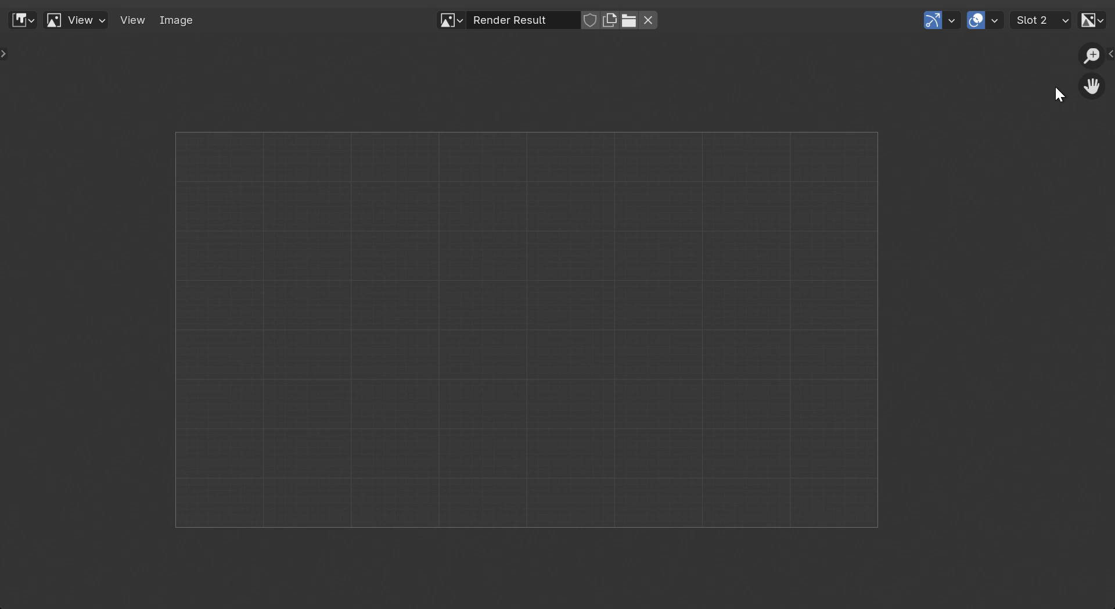
pyautogui.press('n')
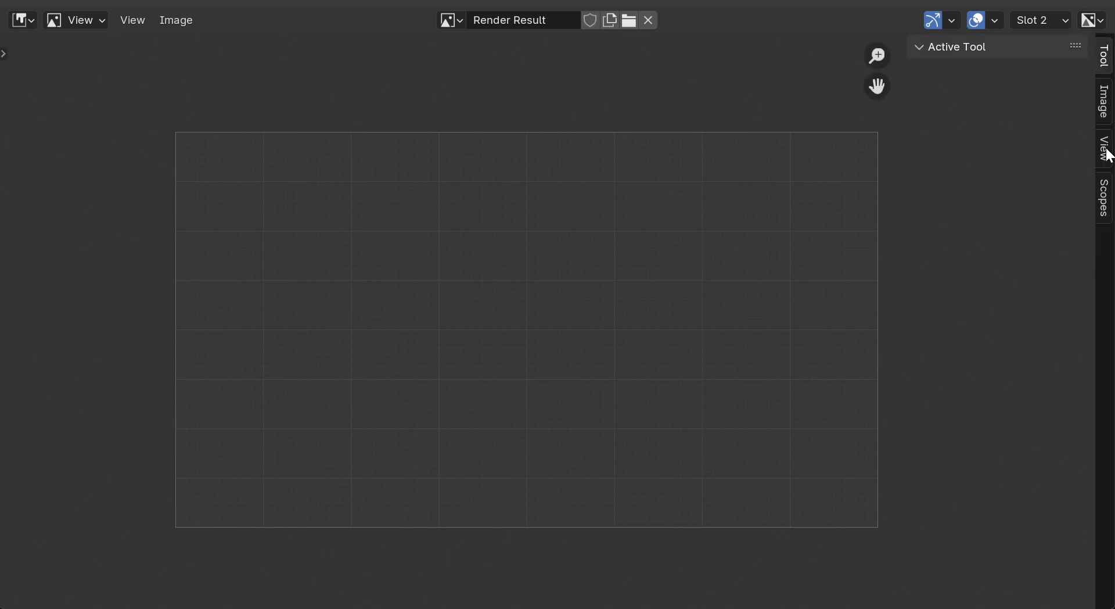
pyautogui.click(1102, 113)
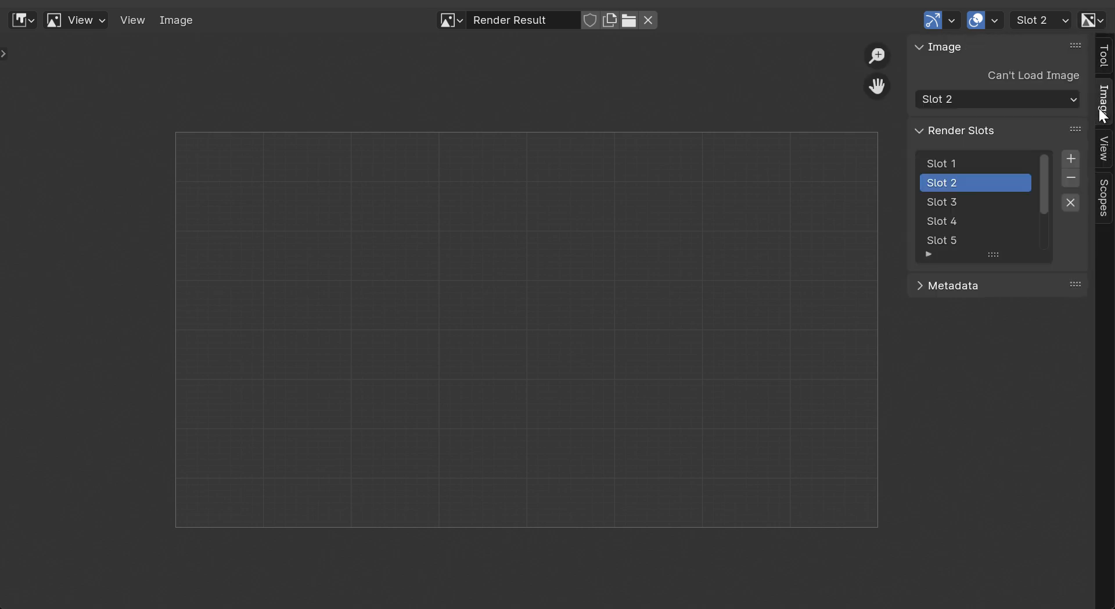
pyautogui.click(1036, 17)
pyautogui.press('n')
pyautogui.click(1045, 20)
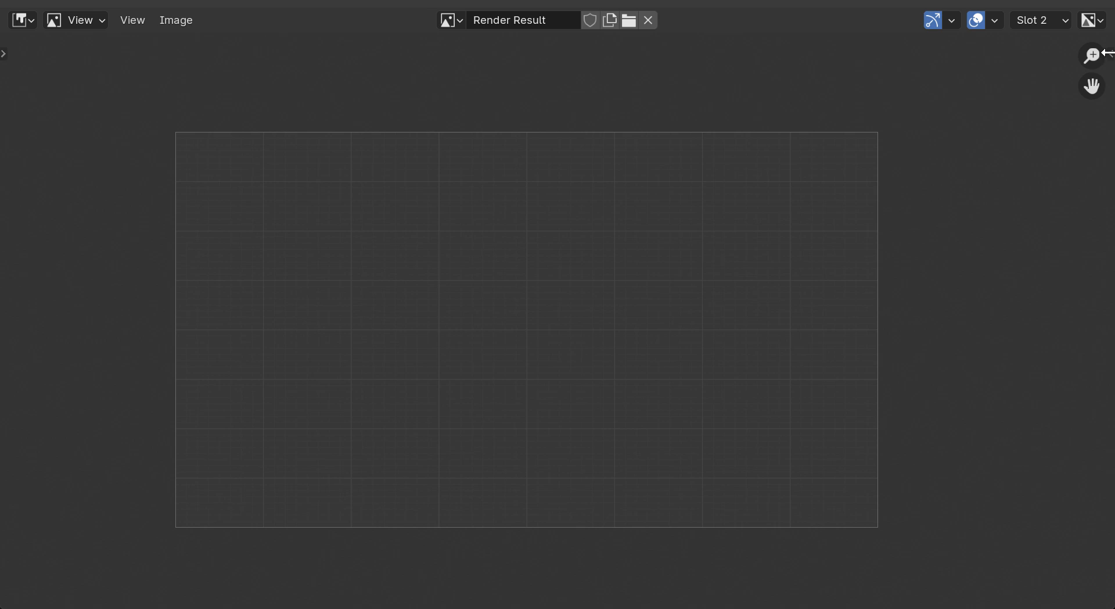
pyautogui.click(1107, 53)
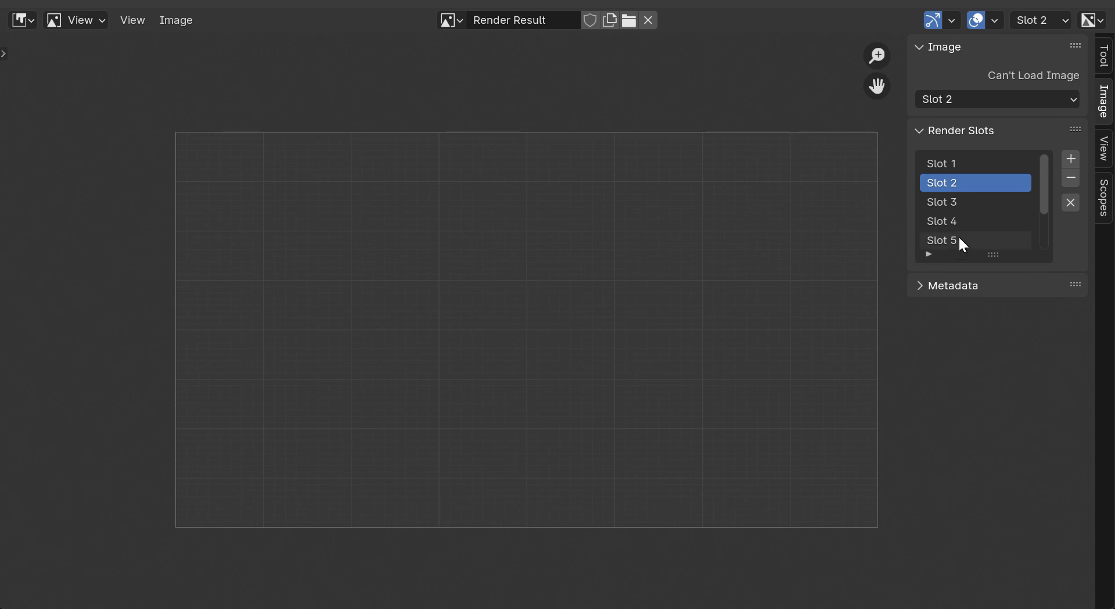
# Look through the Render Slots list and compare Slot 1 with Slot 2
pyautogui.scroll(-3, 976, 221)
pyautogui.scroll(1, 989, 202)
pyautogui.scroll(-1, 992, 202)
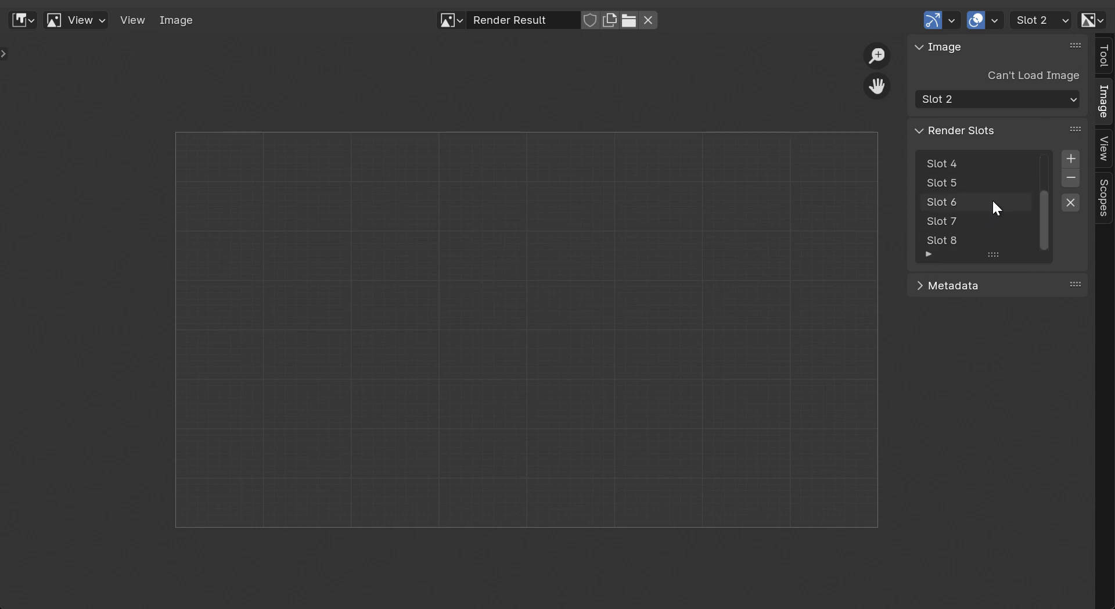
pyautogui.scroll(3, 949, 164)
pyautogui.click(941, 163)
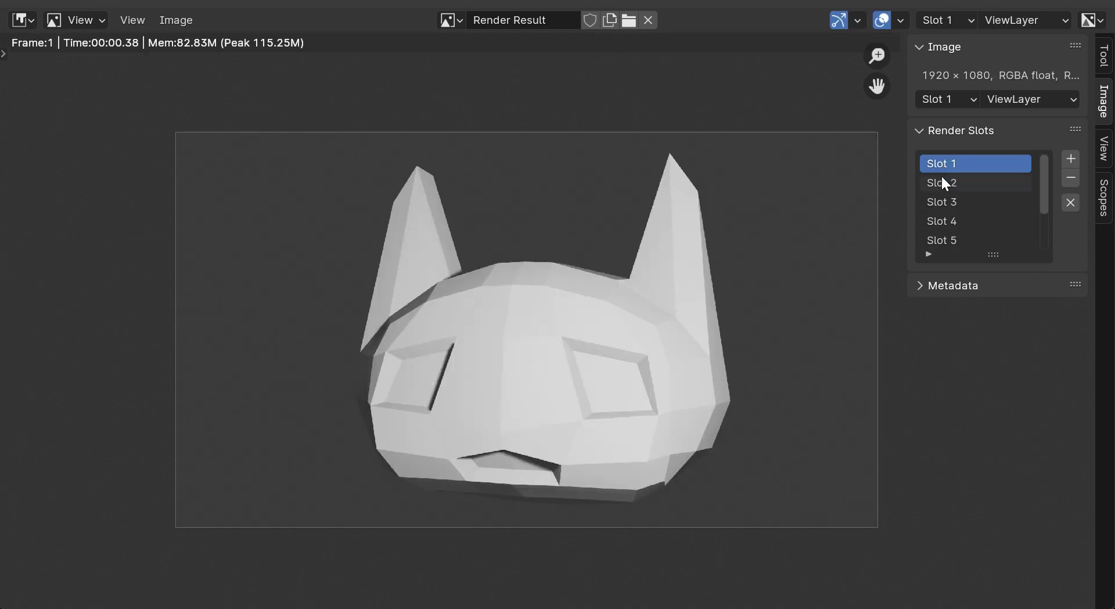
pyautogui.click(942, 178)
# Select Slot 8 and remove the last two render slots
pyautogui.scroll(-3, 962, 222)
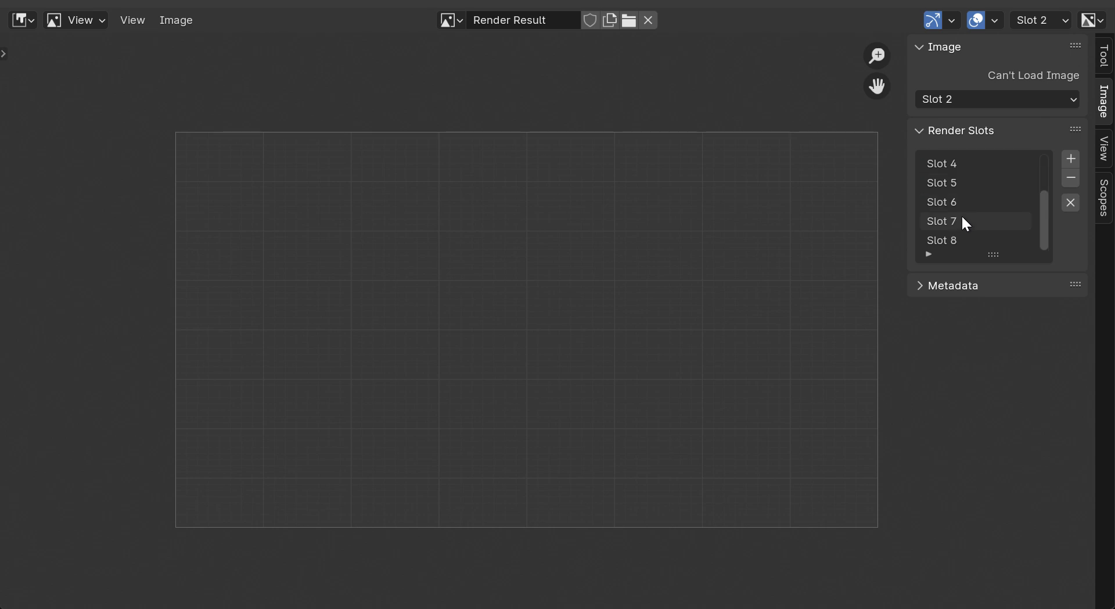
pyautogui.click(946, 243)
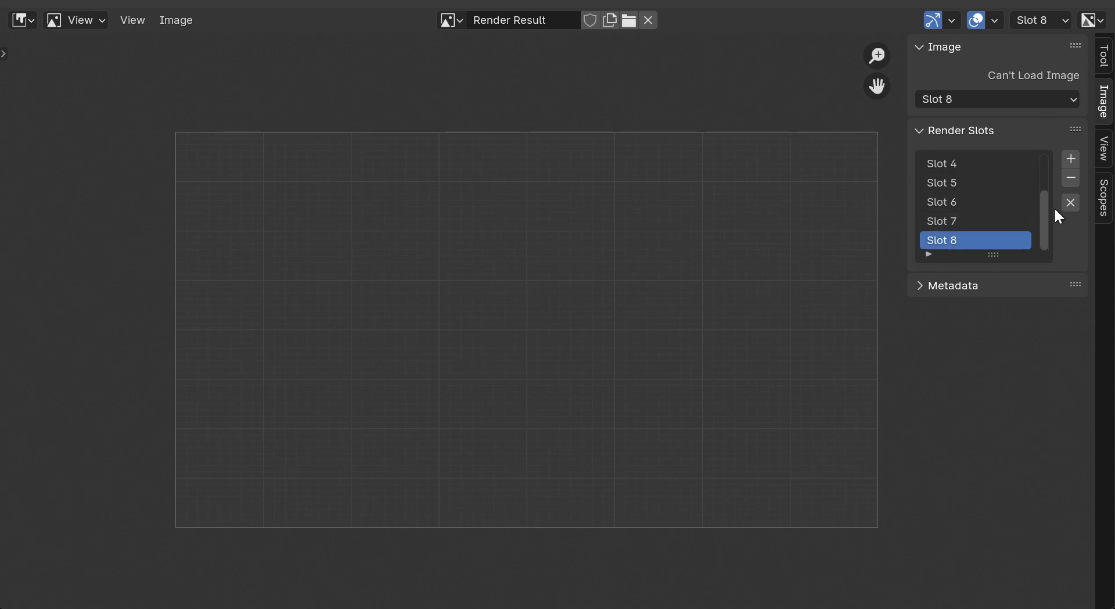
pyautogui.click(1070, 178)
pyautogui.click(1069, 178)
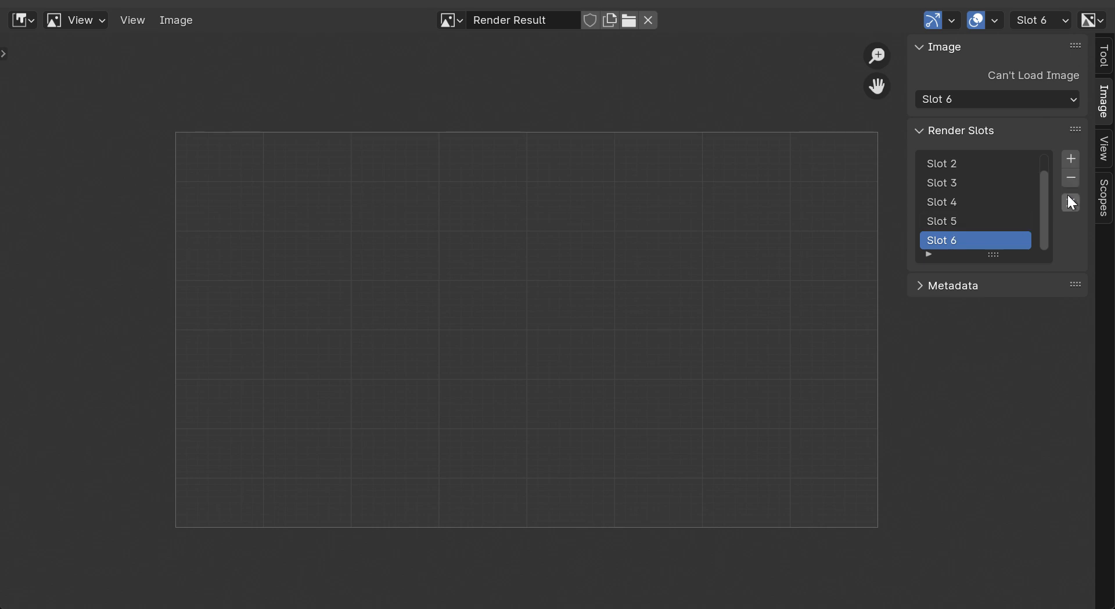
# Add four new render slots and expand the Metadata section of the Render Result
pyautogui.click(1070, 159)
pyautogui.click(1070, 159)
pyautogui.click(1070, 159)
pyautogui.click(1071, 159)
pyautogui.click(1016, 284)
# Check Slot 9 and Slot 6, and make Slot 4 the active render slot
pyautogui.click(951, 220)
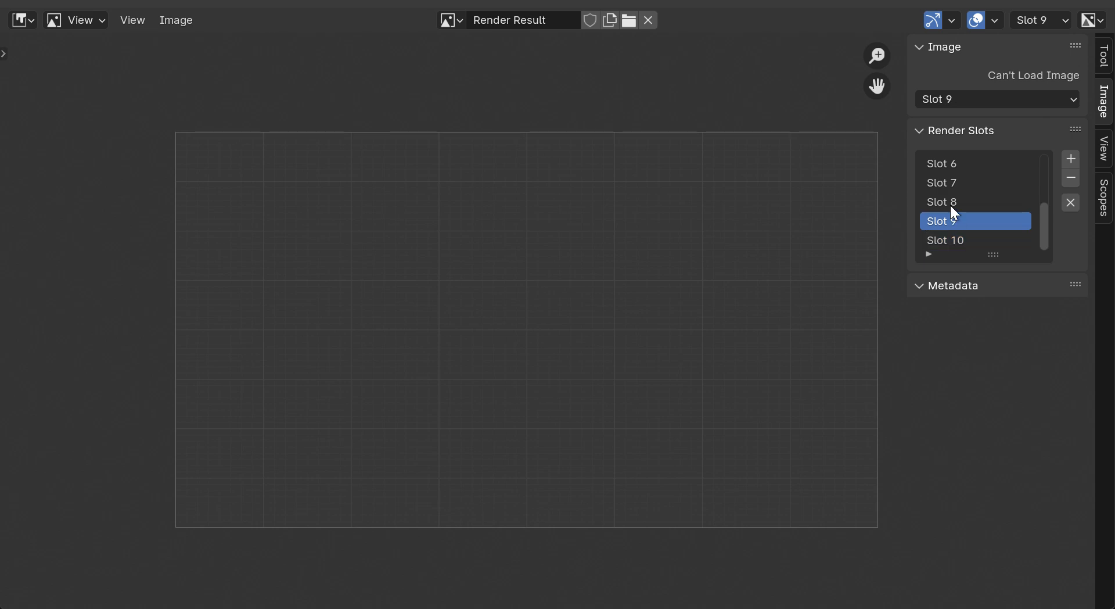
pyautogui.click(946, 181)
pyautogui.click(945, 165)
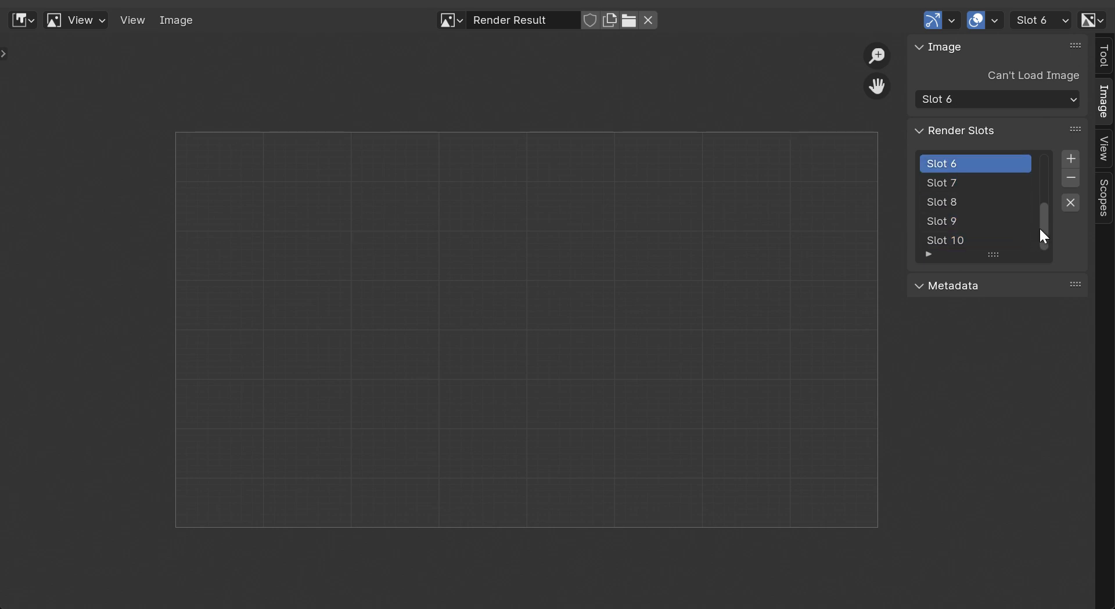
pyautogui.moveTo(1043, 235); pyautogui.dragTo(1044, 156)
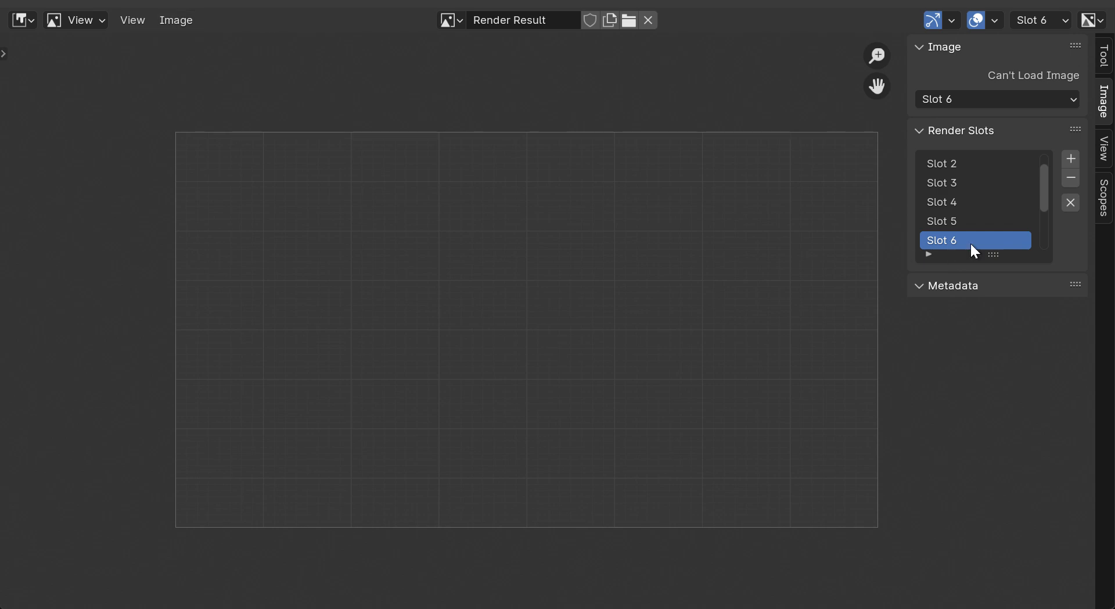
pyautogui.click(971, 206)
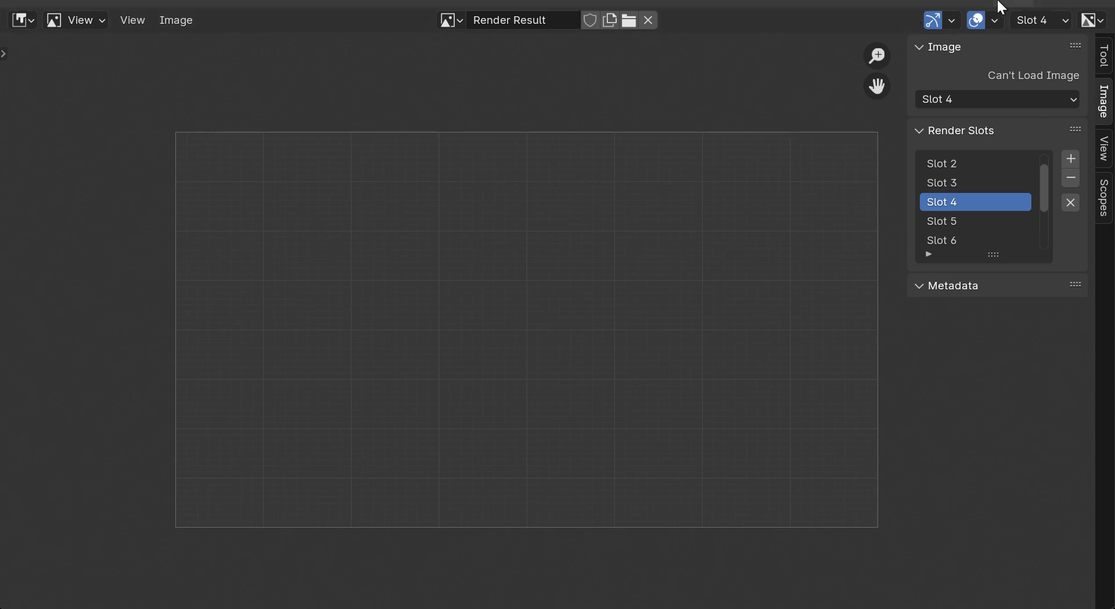
# Bring the Render Result window back from the main window and move it down to uncover the 3D viewport
pyautogui.click(1016, 1)
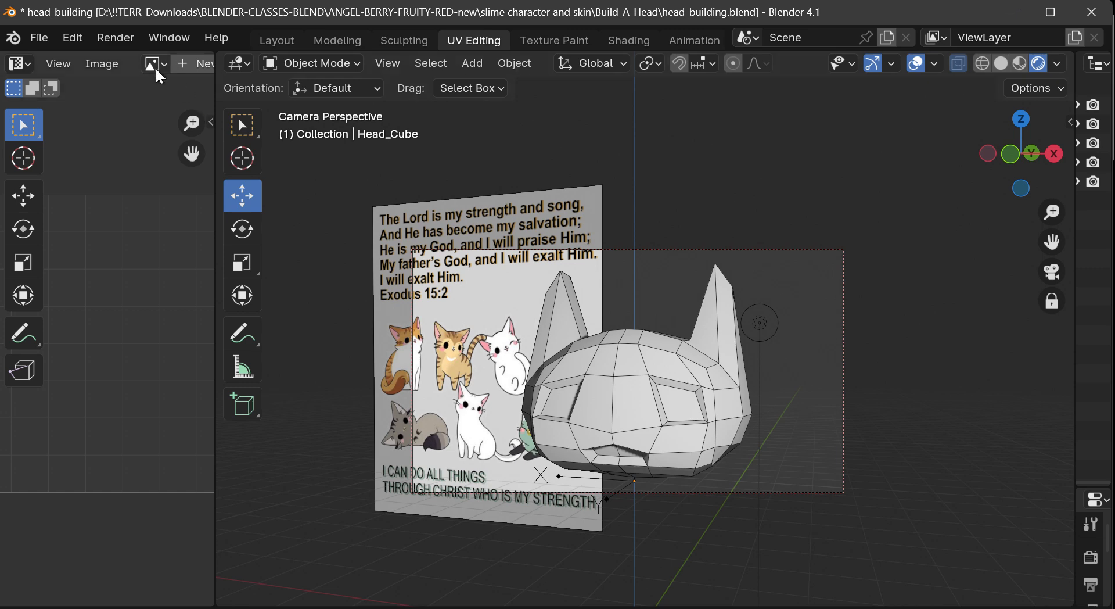
pyautogui.click(105, 36)
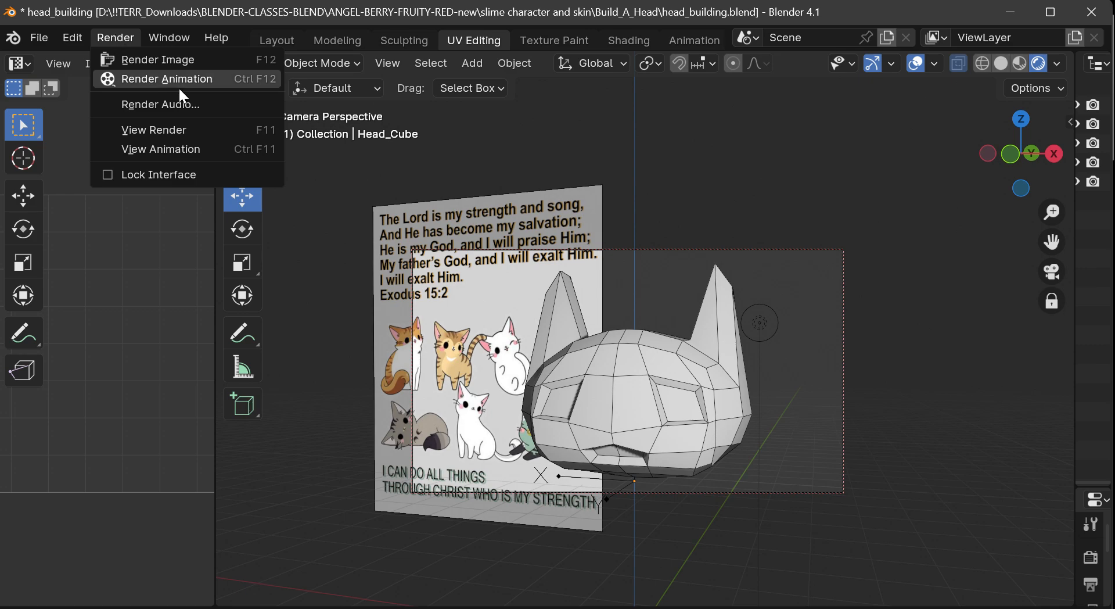
pyautogui.click(168, 133)
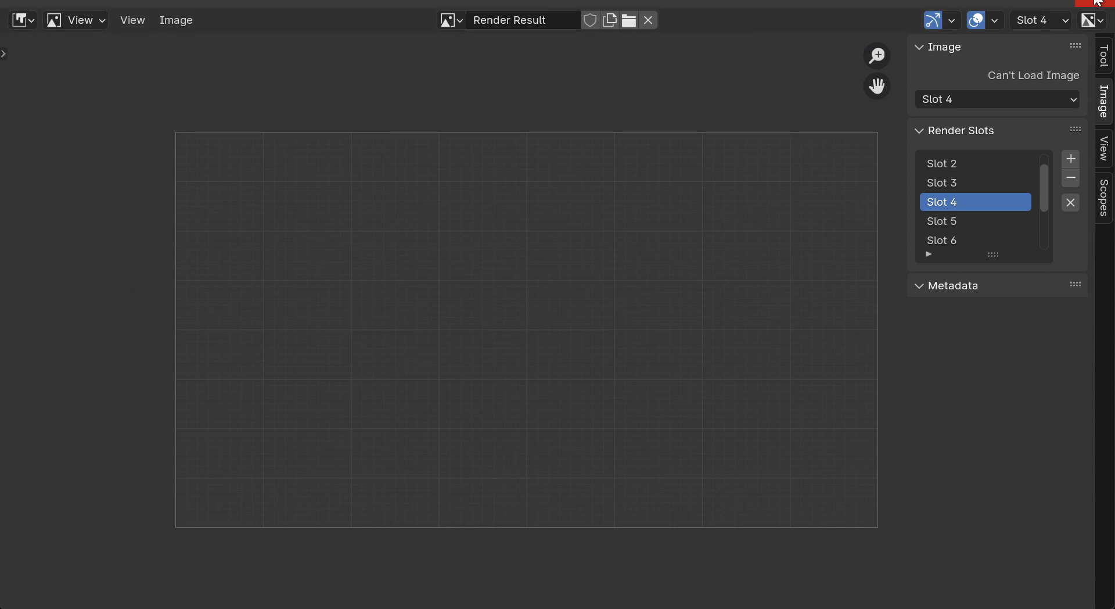
pyautogui.moveTo(937, 3); pyautogui.dragTo(953, 540)
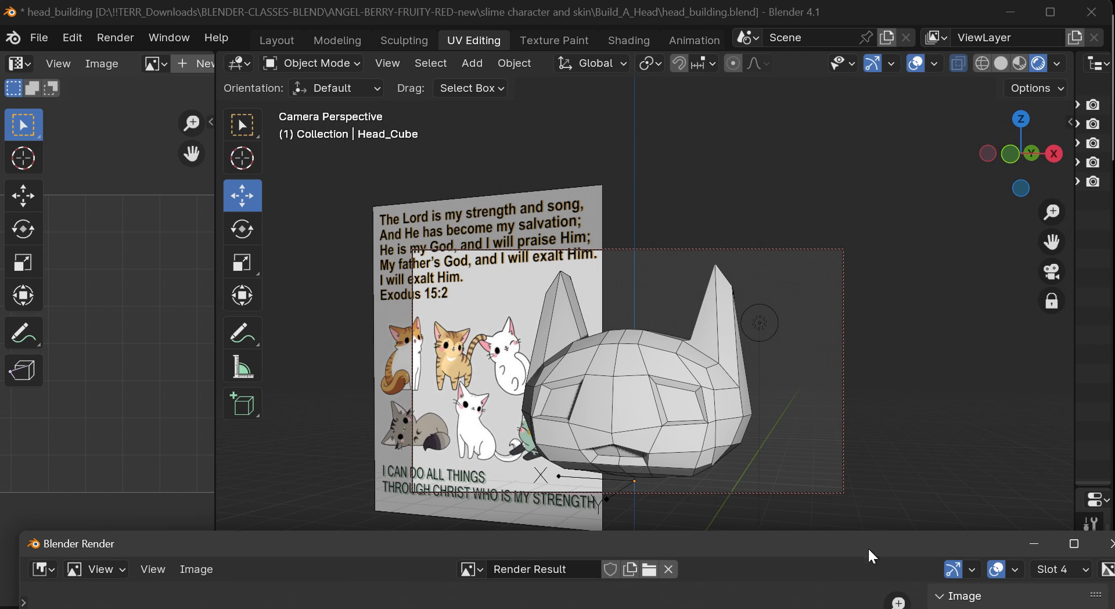
pyautogui.moveTo(869, 548); pyautogui.dragTo(846, 568)
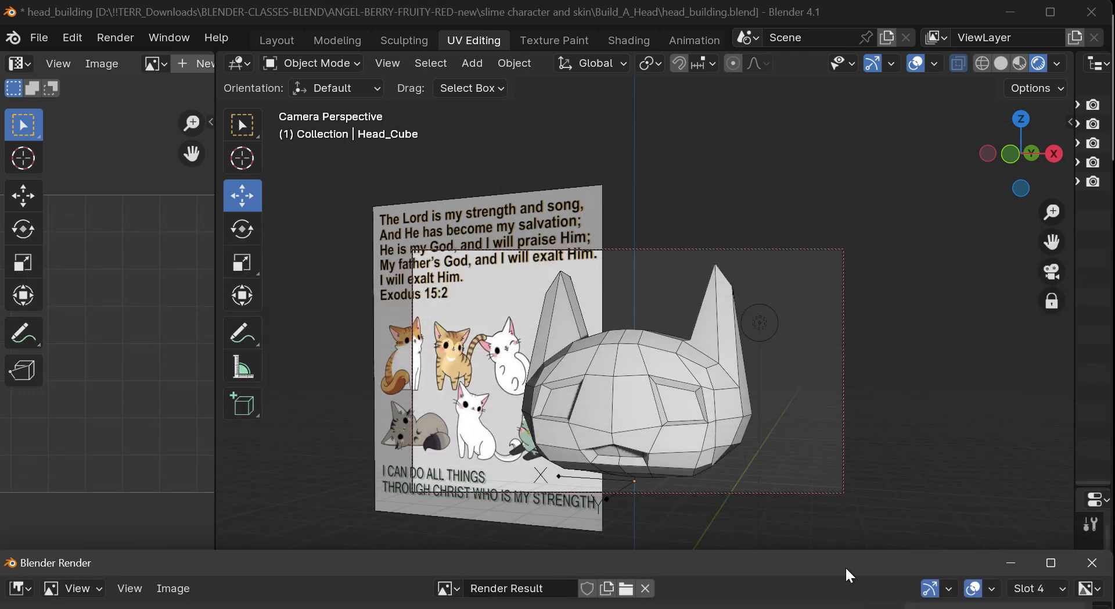
pyautogui.click(885, 273)
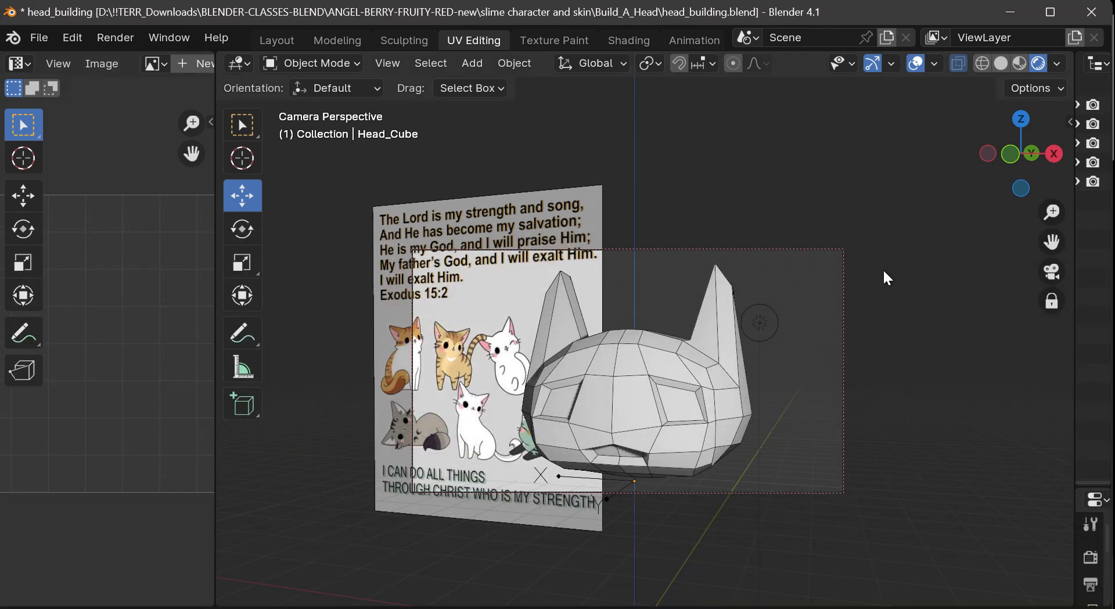
# Orbit the camera to the other side of the cat head and render a still image into Slot 4
pyautogui.moveTo(1040, 158); pyautogui.dragTo(988, 174)
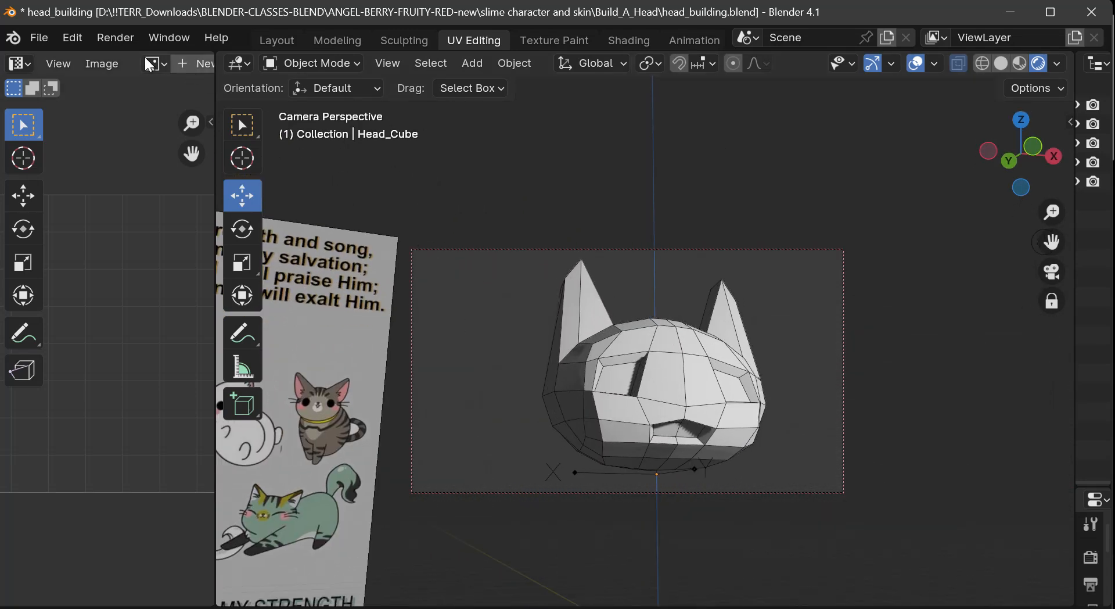
pyautogui.click(115, 37)
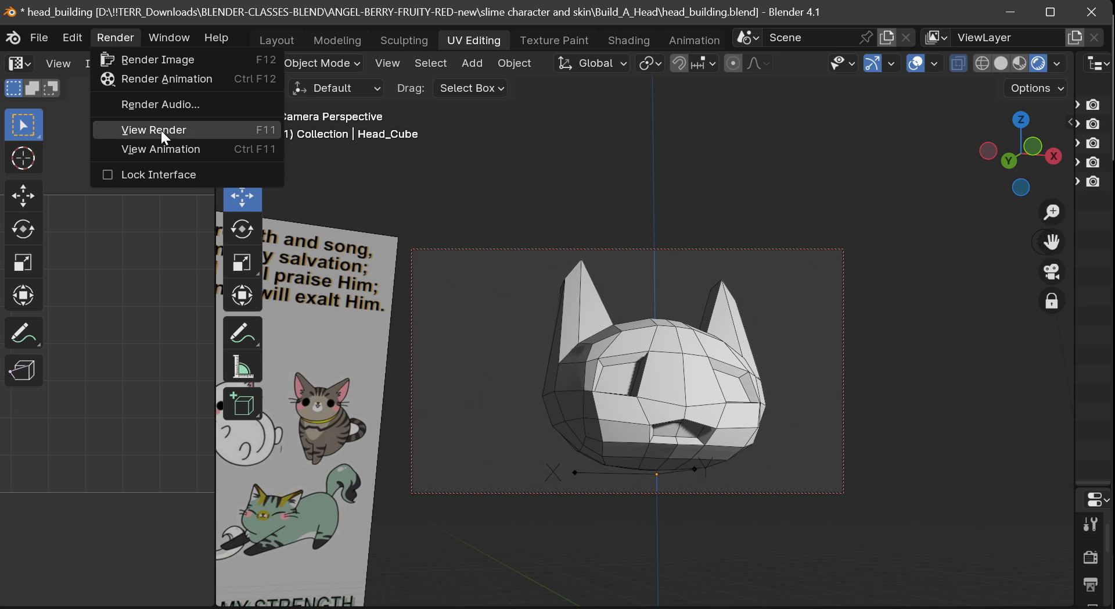
pyautogui.click(170, 60)
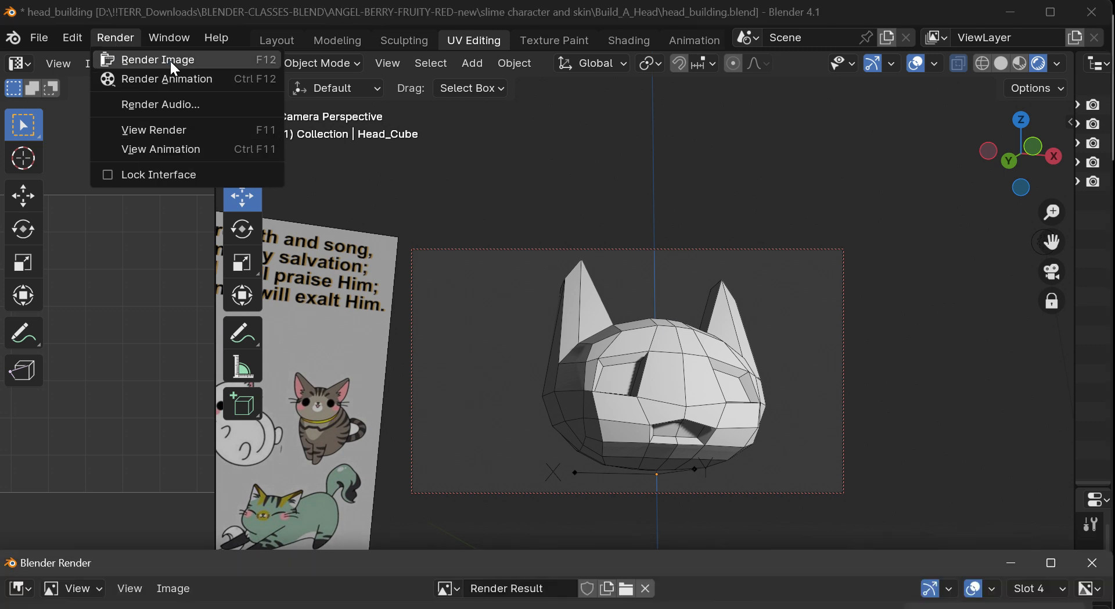
pyautogui.click(170, 59)
pyautogui.moveTo(591, 556); pyautogui.dragTo(627, 599)
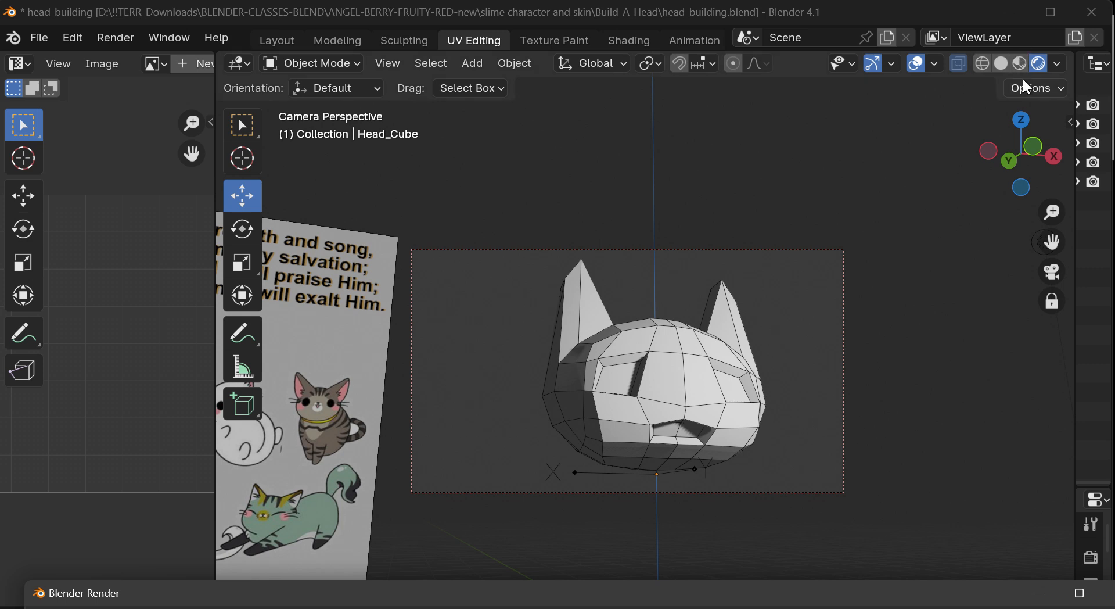
# Switch the 3D viewport from Rendered to Solid shading
pyautogui.click(1036, 61)
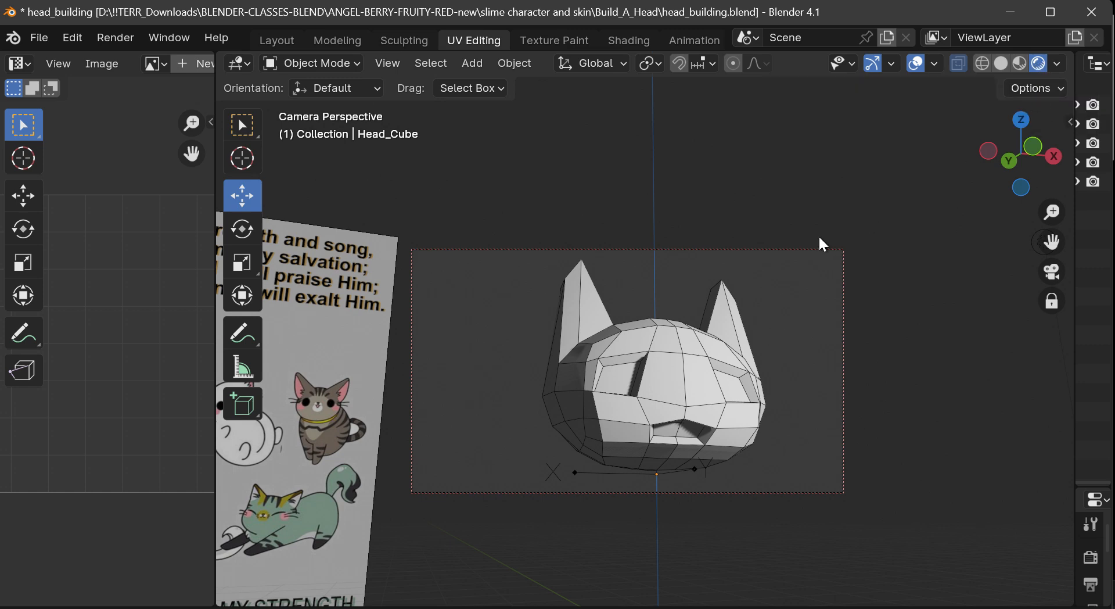
pyautogui.press('z')
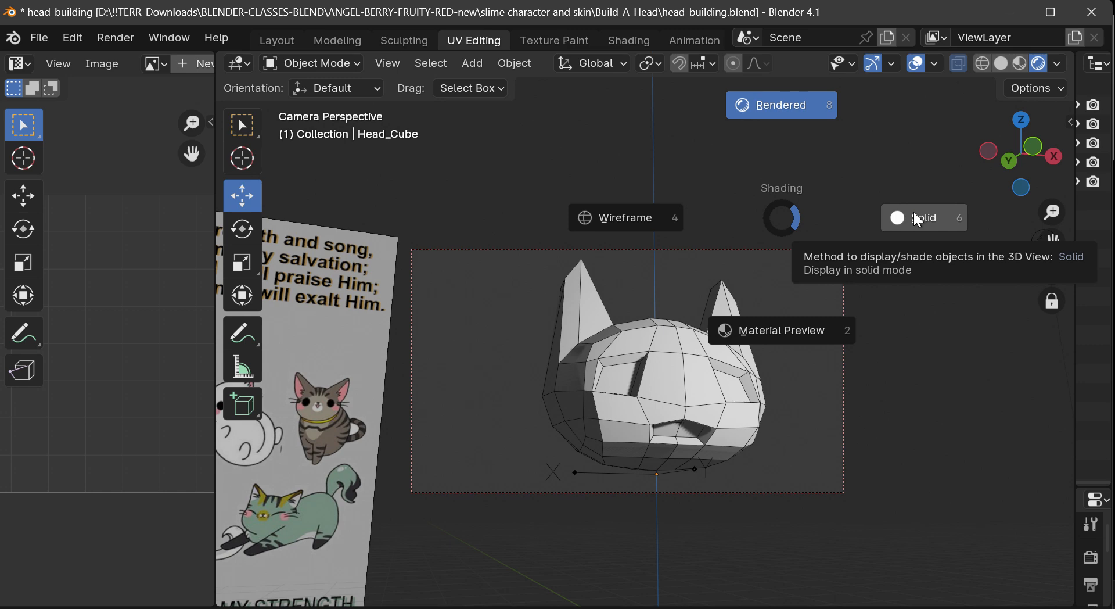
pyautogui.click(925, 141)
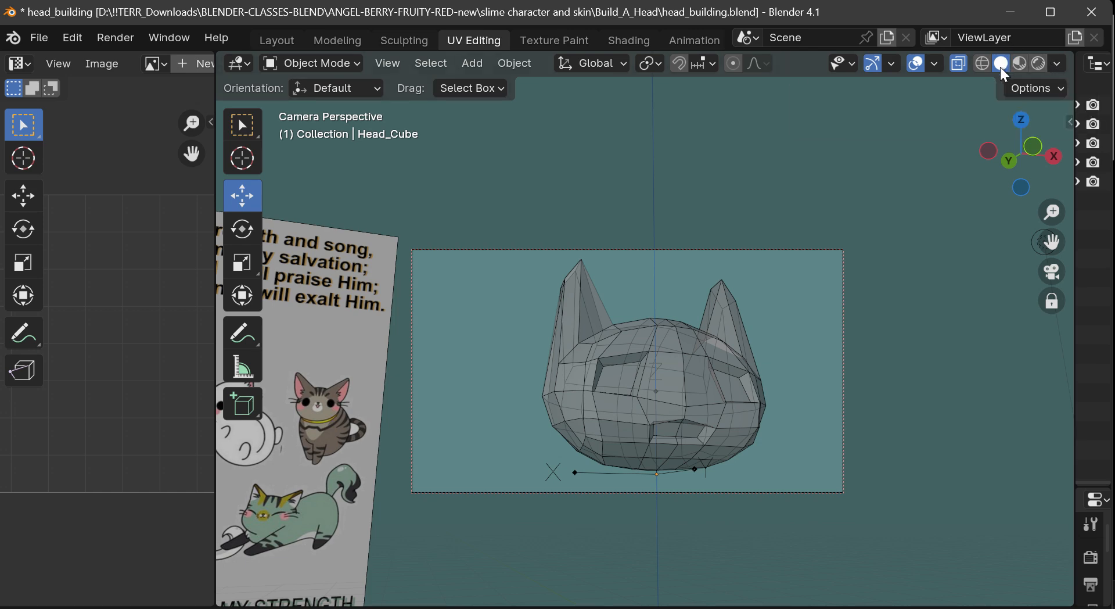
pyautogui.hotkey('ctrl', 'z')
pyautogui.hotkey('ctrl', 'shift', 'z')
# Render a still image with the viewport in Solid shading and move the render window clear of the viewport
pyautogui.click(116, 41)
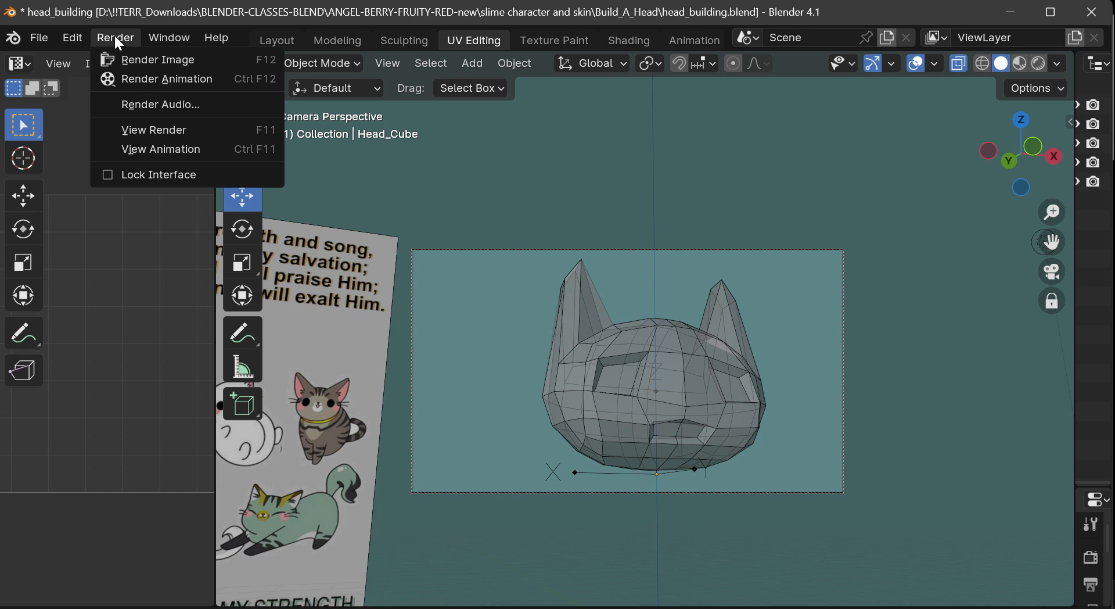
pyautogui.click(151, 58)
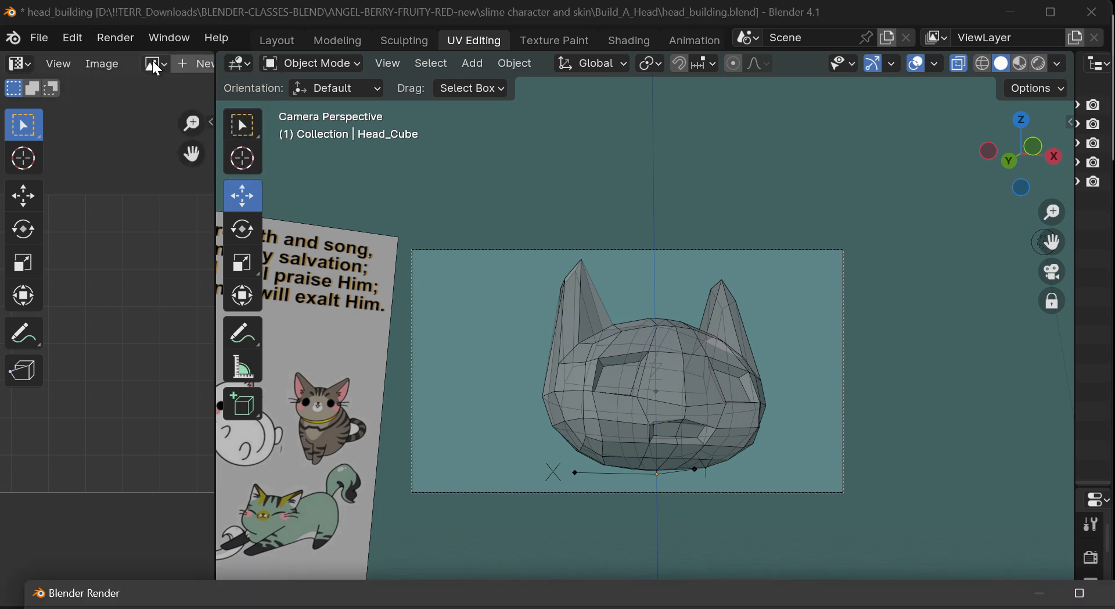
pyautogui.moveTo(667, 598); pyautogui.dragTo(627, 444)
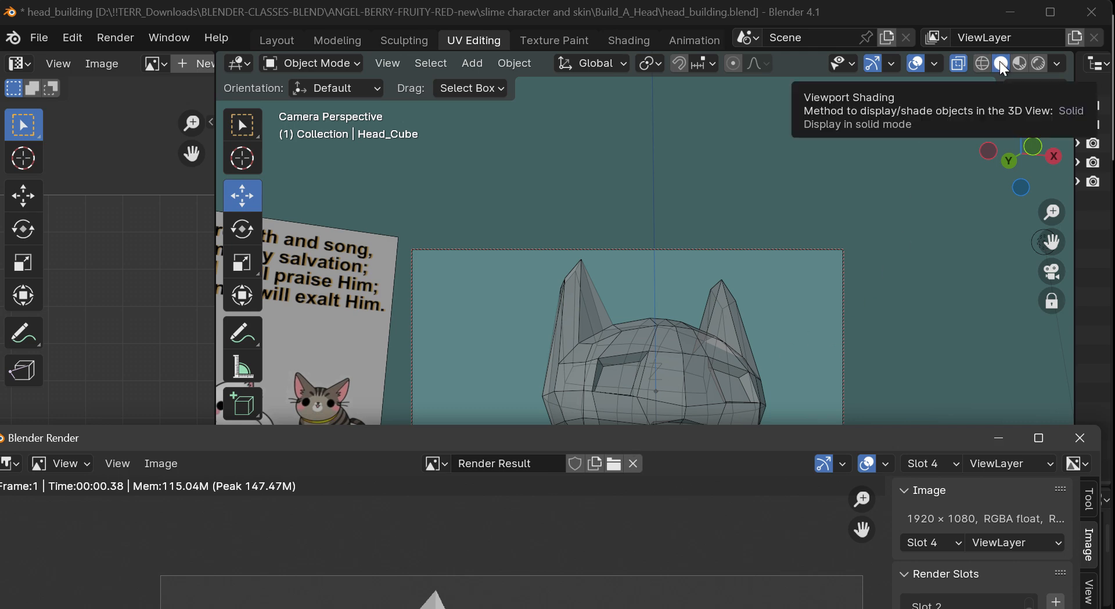
pyautogui.moveTo(730, 439); pyautogui.dragTo(751, 585)
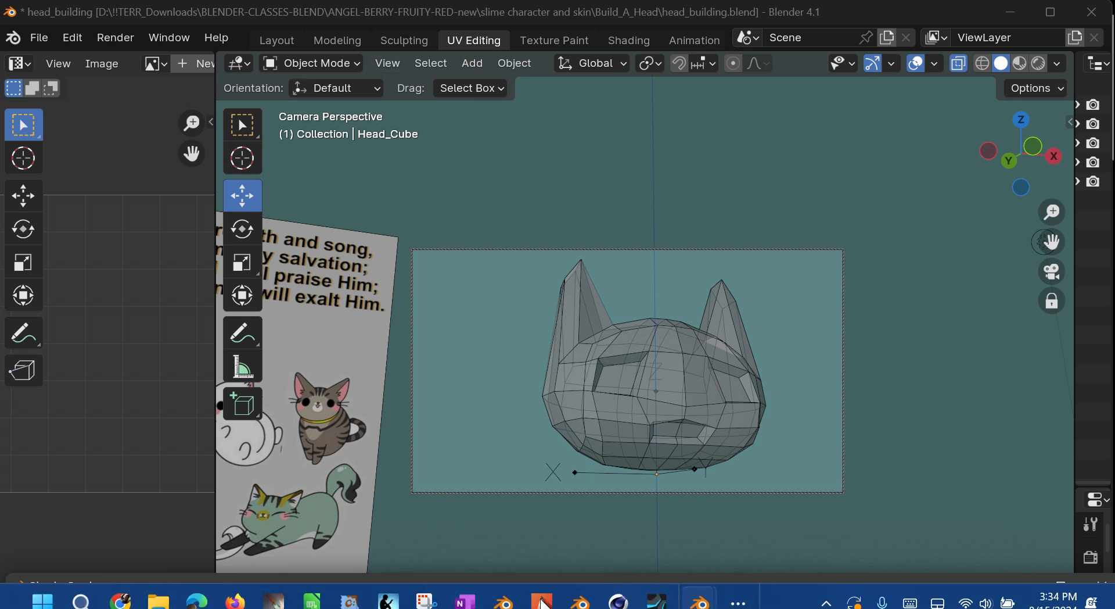
# Examine the cat head render in Slot 4, switch to Slot 3, and return to the main window
pyautogui.moveTo(562, 576); pyautogui.dragTo(431, 98)
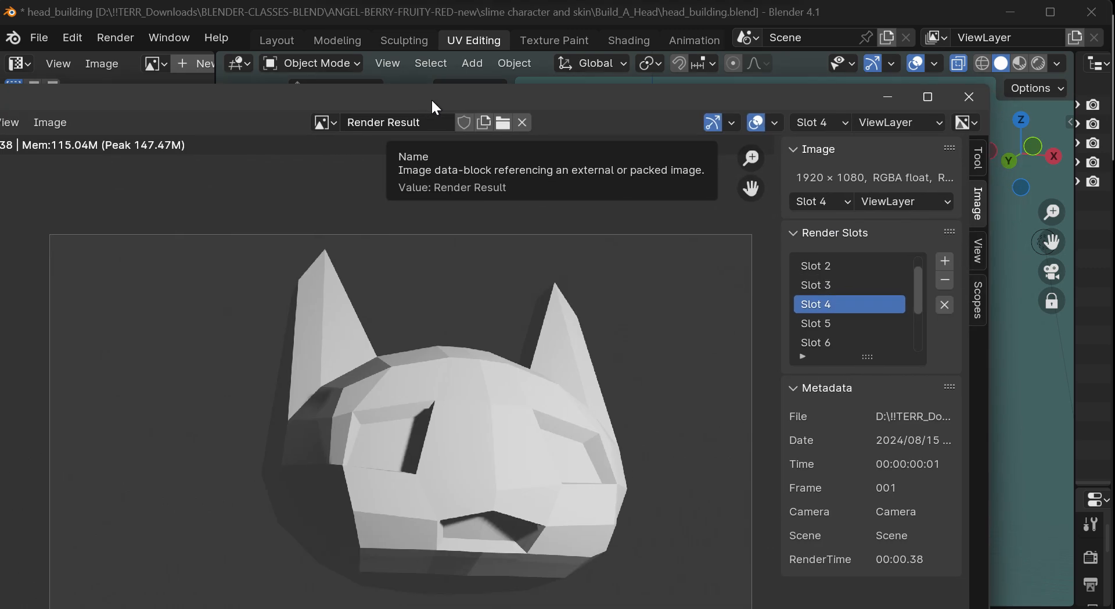
pyautogui.click(827, 281)
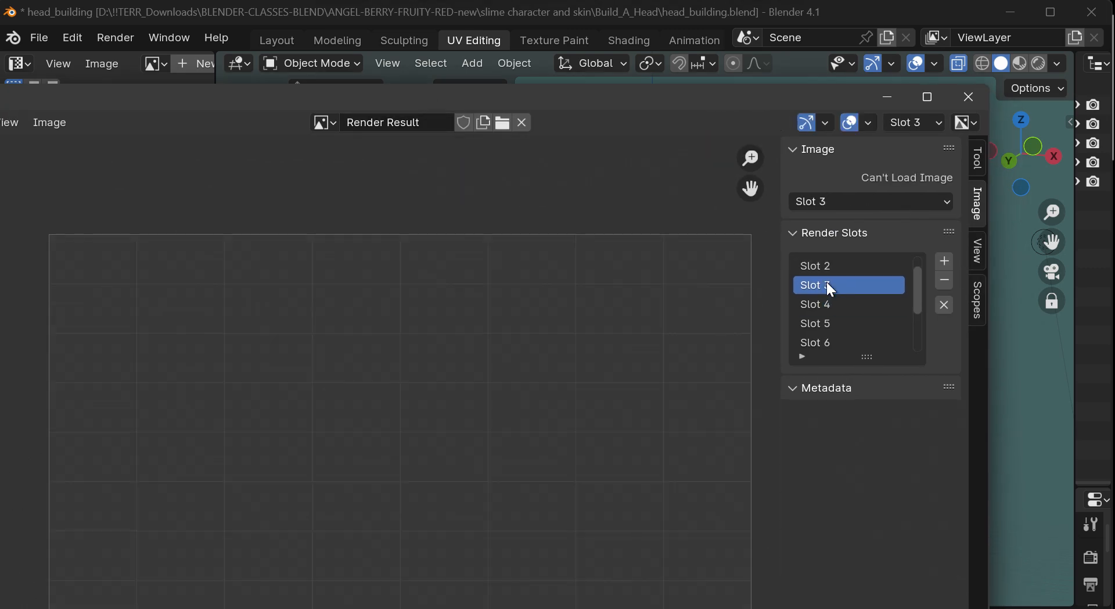
pyautogui.press('Escape')
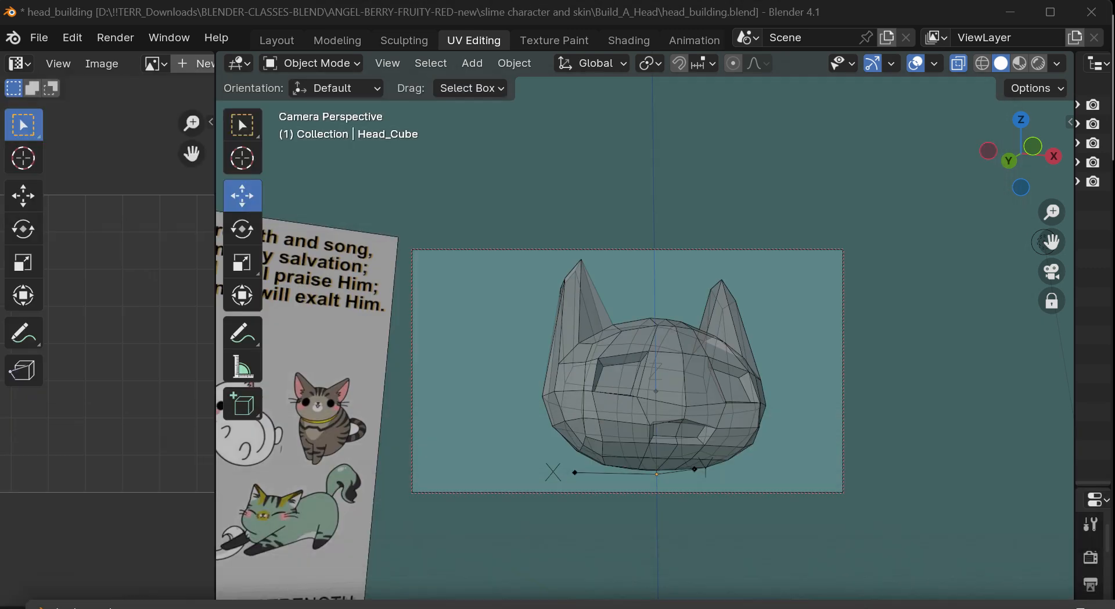
pyautogui.click(389, 64)
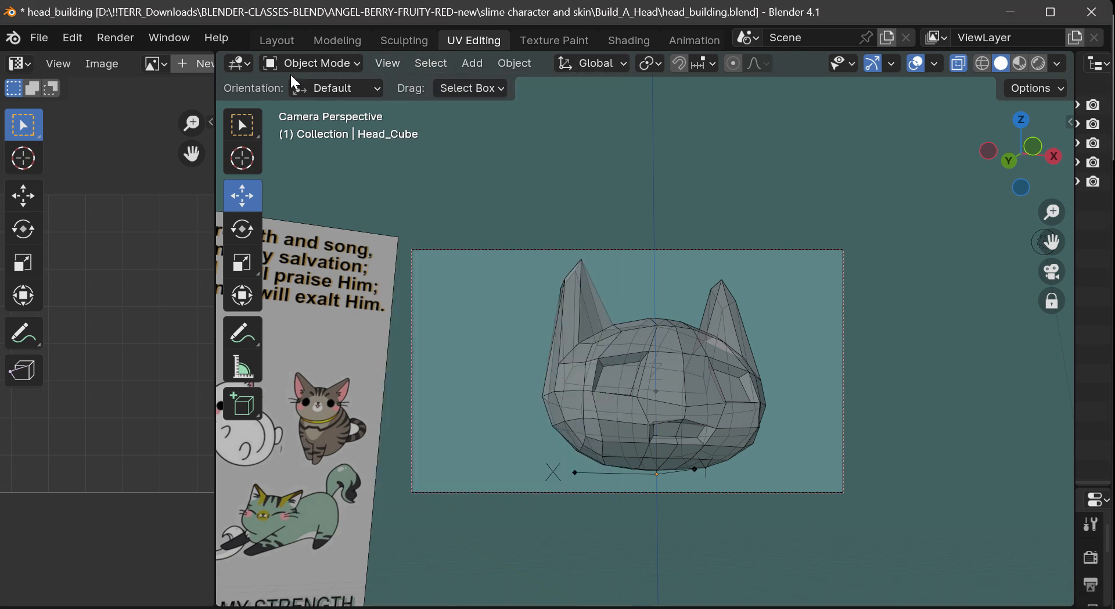
pyautogui.click(243, 63)
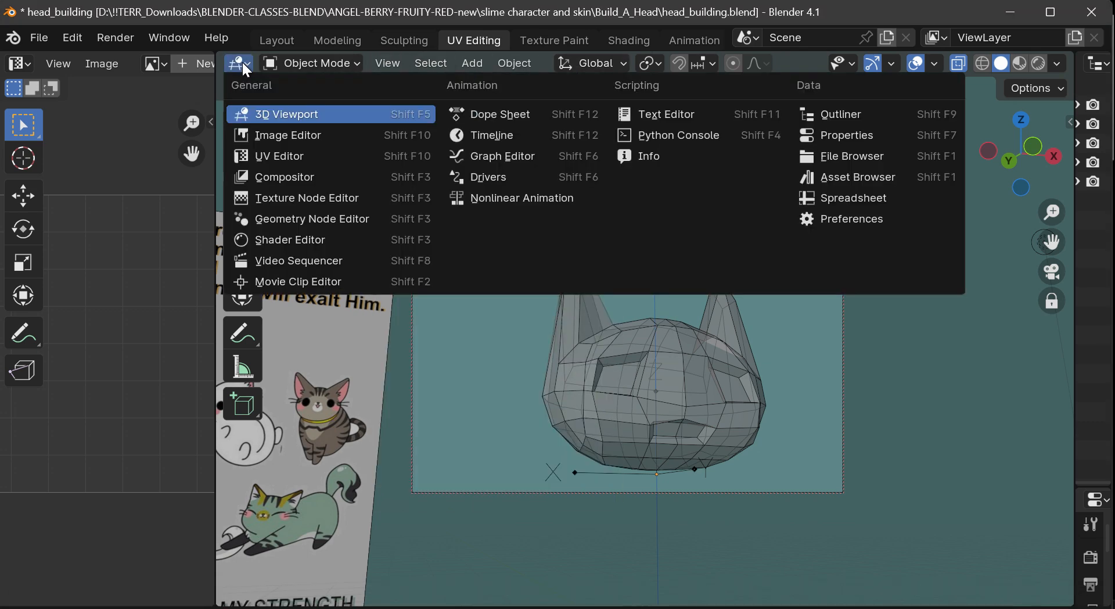
pyautogui.click(266, 113)
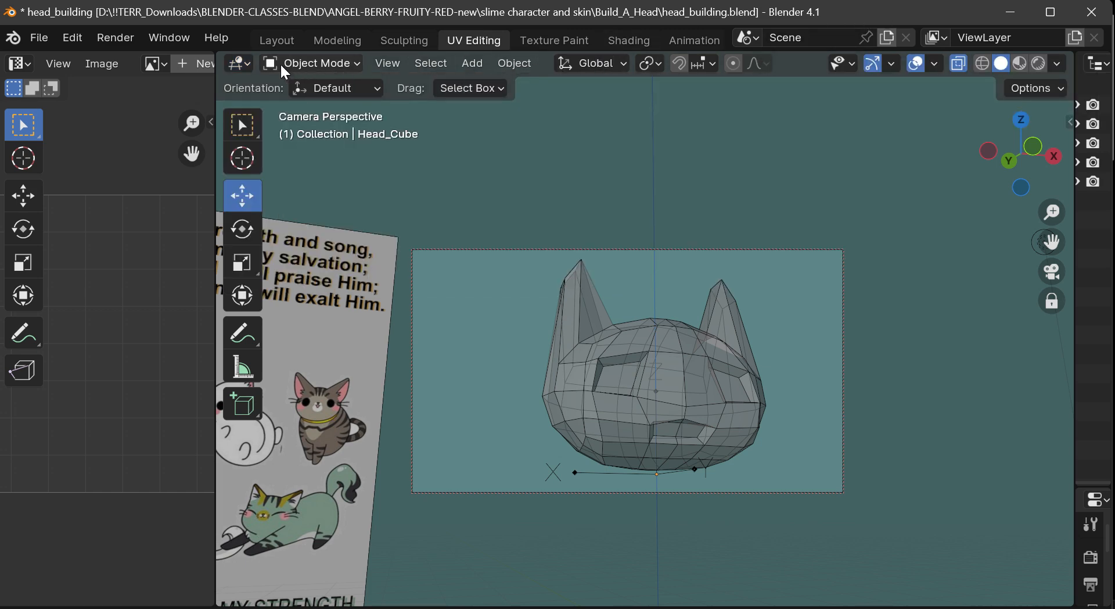
# Put Head_Cube in Edit Mode and orbit the camera view around to the front of the head
pyautogui.click(348, 62)
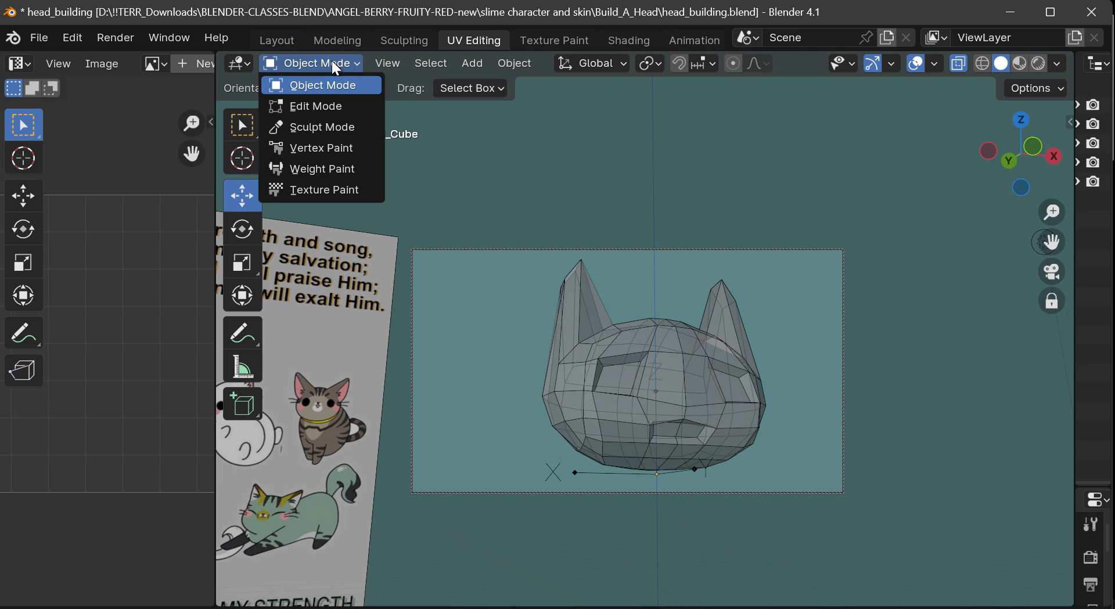
pyautogui.click(316, 103)
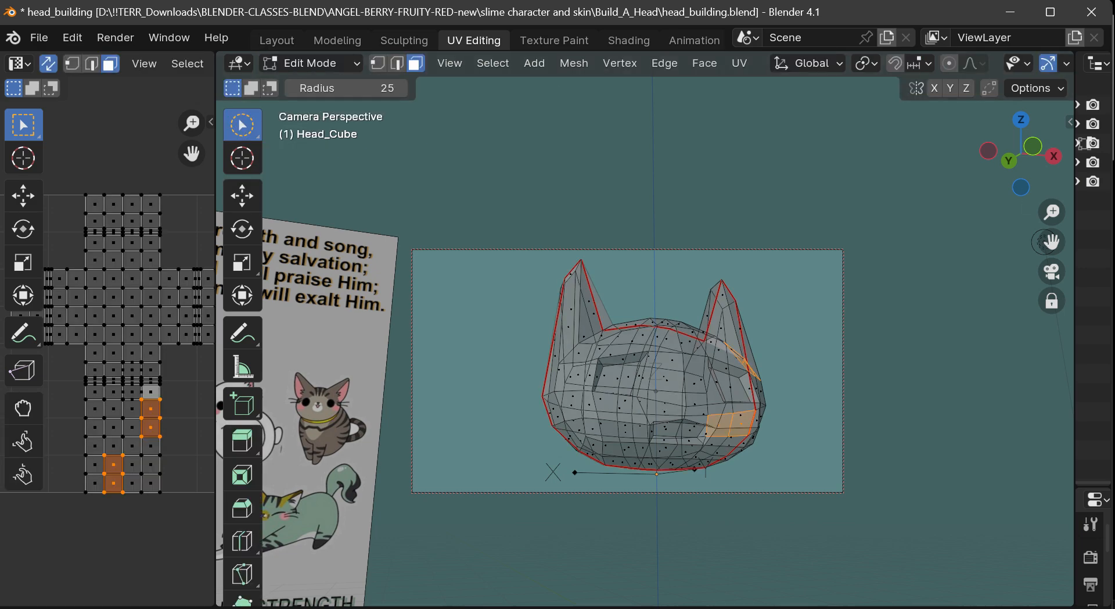
pyautogui.click(1033, 147)
pyautogui.moveTo(977, 192); pyautogui.dragTo(954, 180)
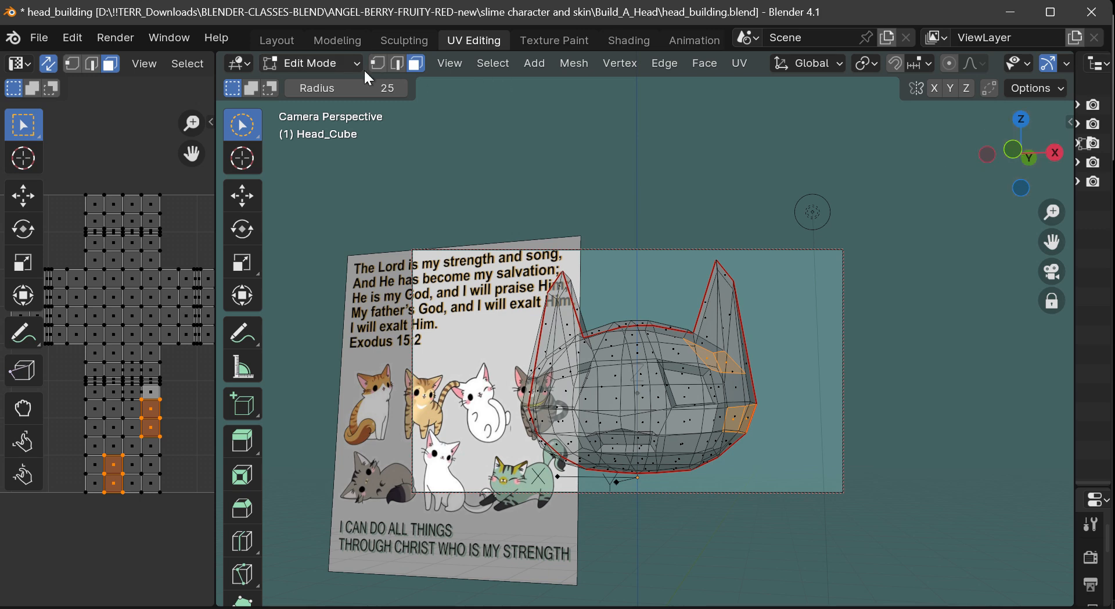
# Select the eye faces on both sides of the cat head
pyautogui.click(700, 383)
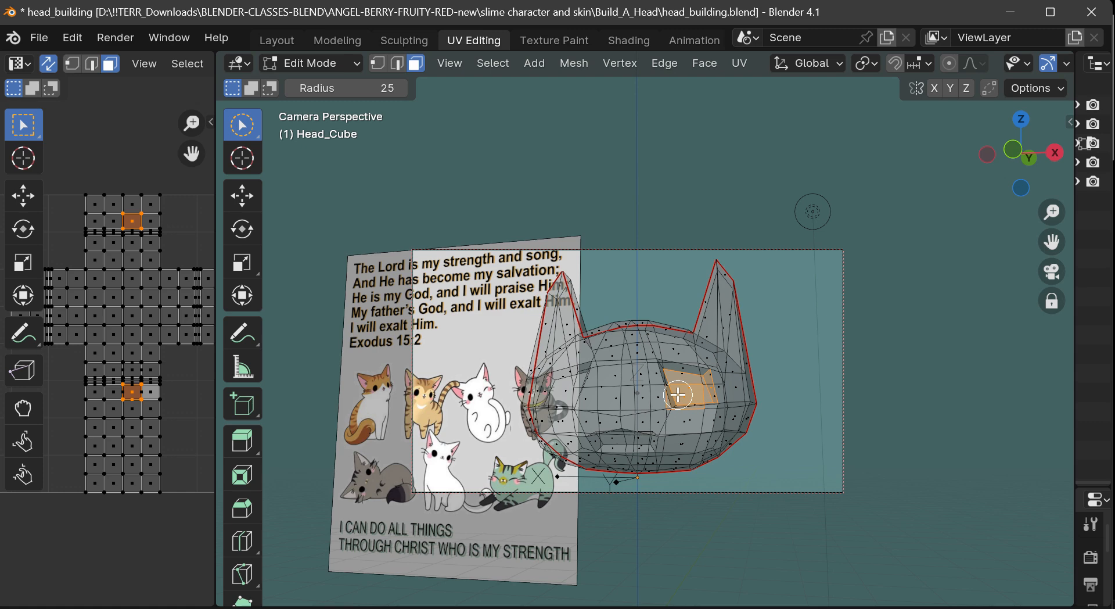
pyautogui.click(572, 389)
pyautogui.click(699, 385)
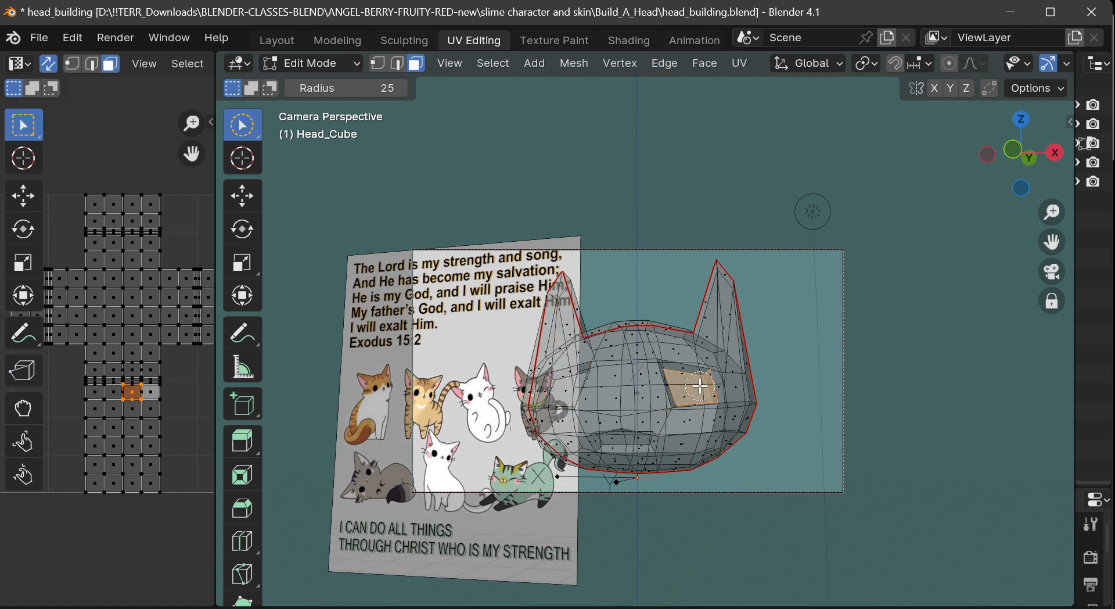
pyautogui.keyDown('shift'); pyautogui.click(572, 390); pyautogui.keyUp('shift')
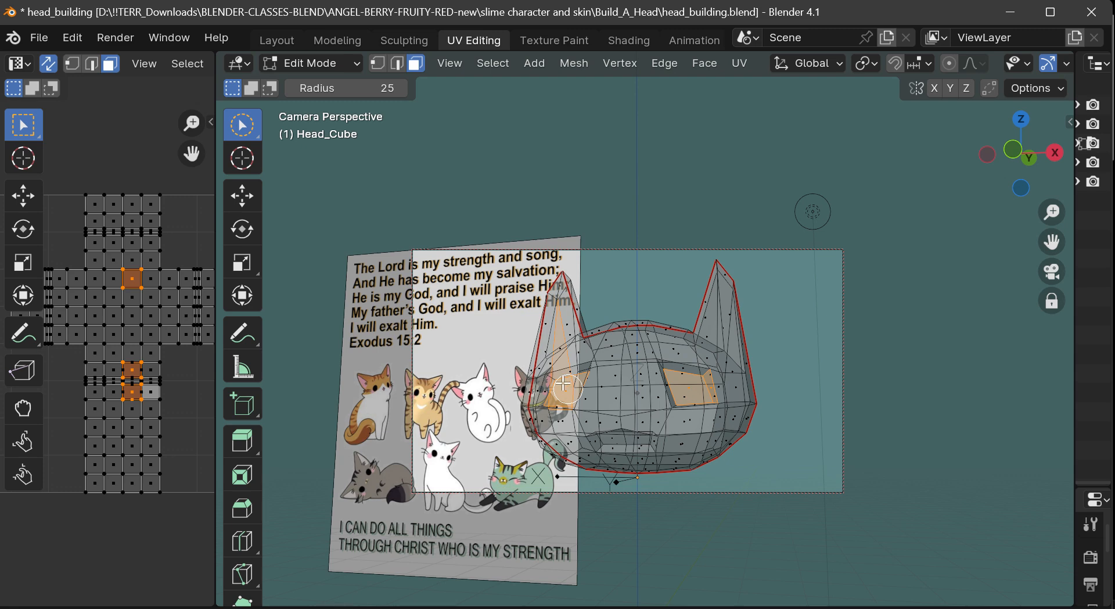
# Render the Edit Mode viewport as a still image and call up the render view
pyautogui.click(451, 63)
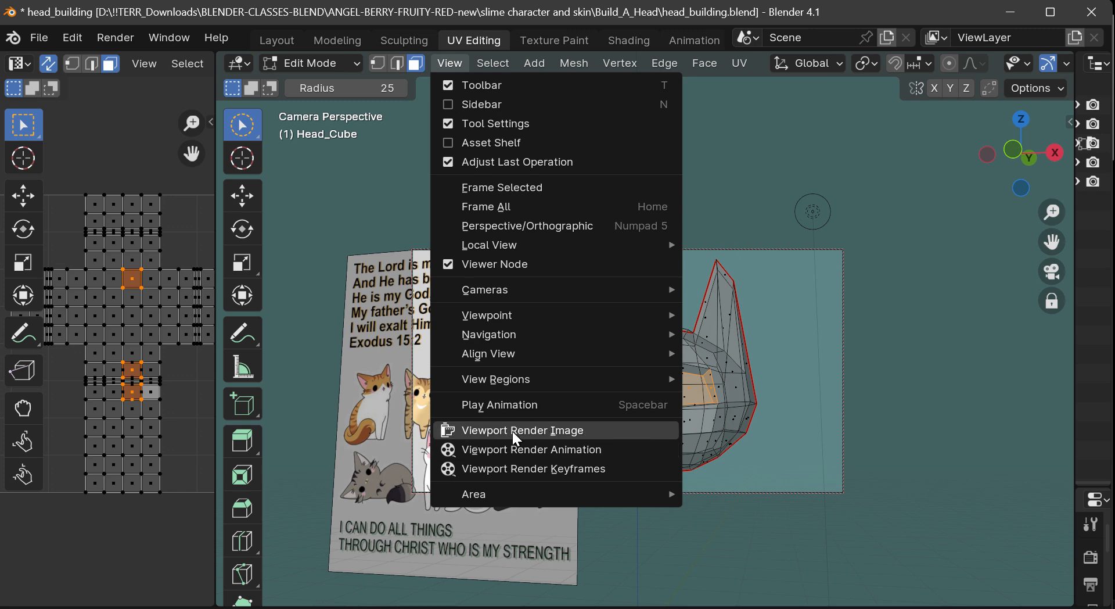
pyautogui.click(492, 429)
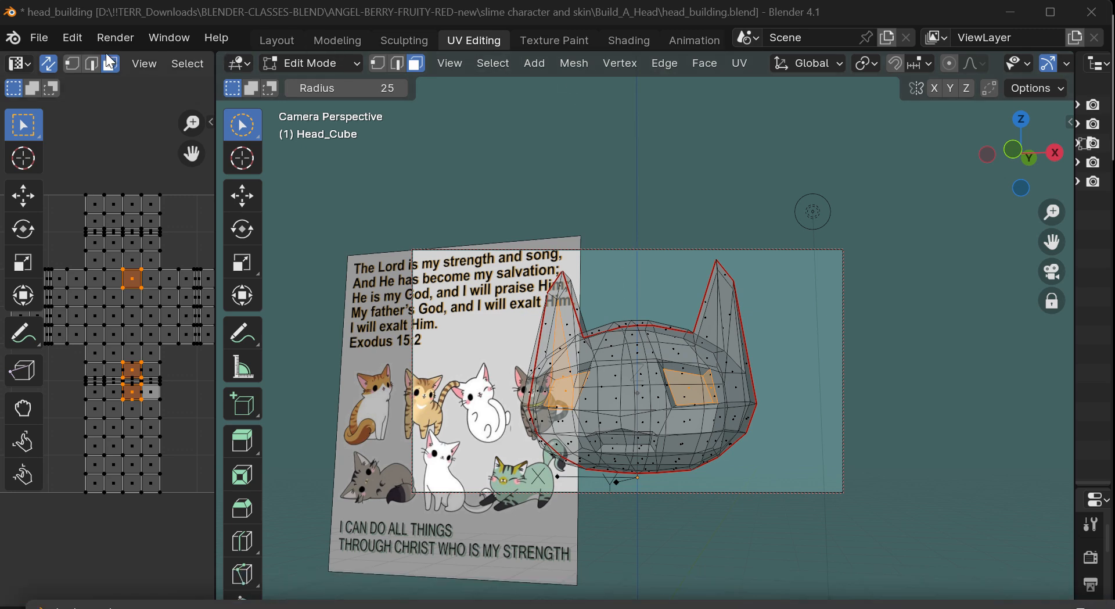
pyautogui.click(116, 37)
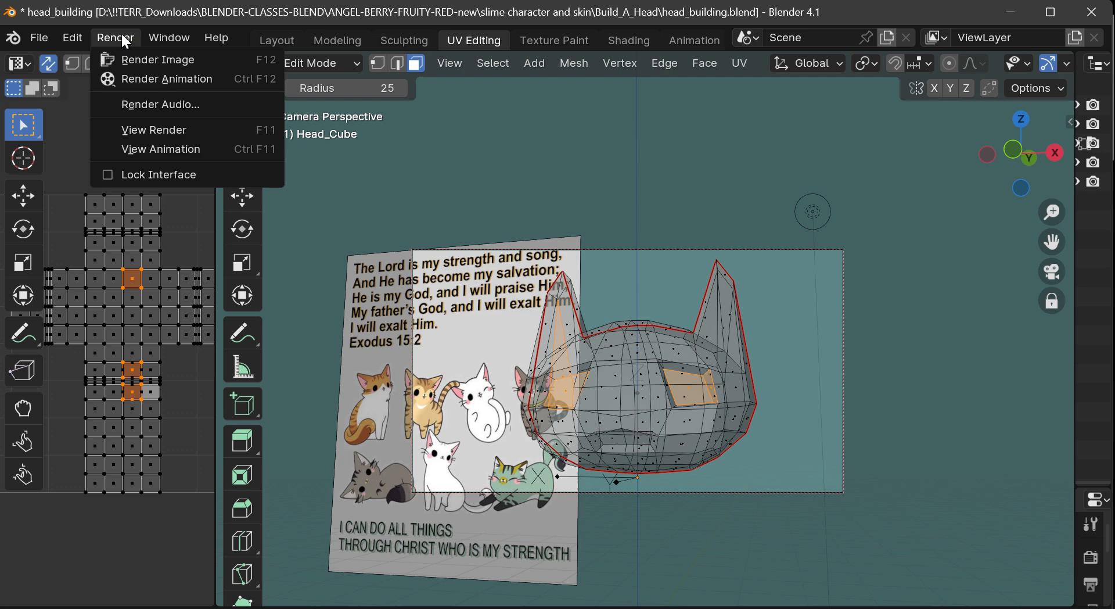
pyautogui.click(136, 132)
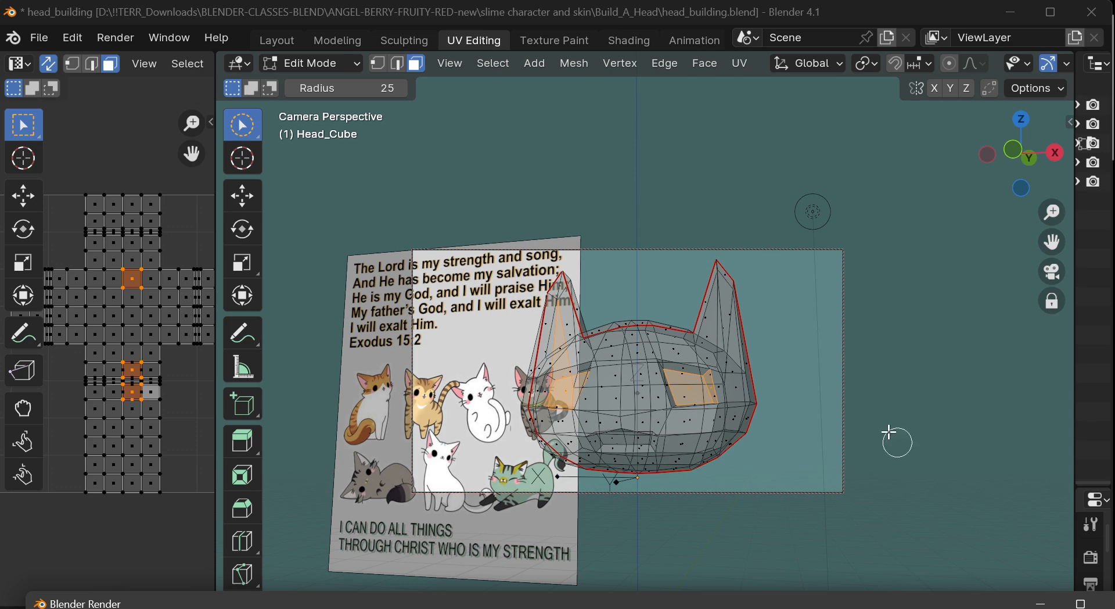
# Rearrange the main and render windows and bring the Blender Render window to the front
pyautogui.moveTo(830, 18); pyautogui.dragTo(989, 299)
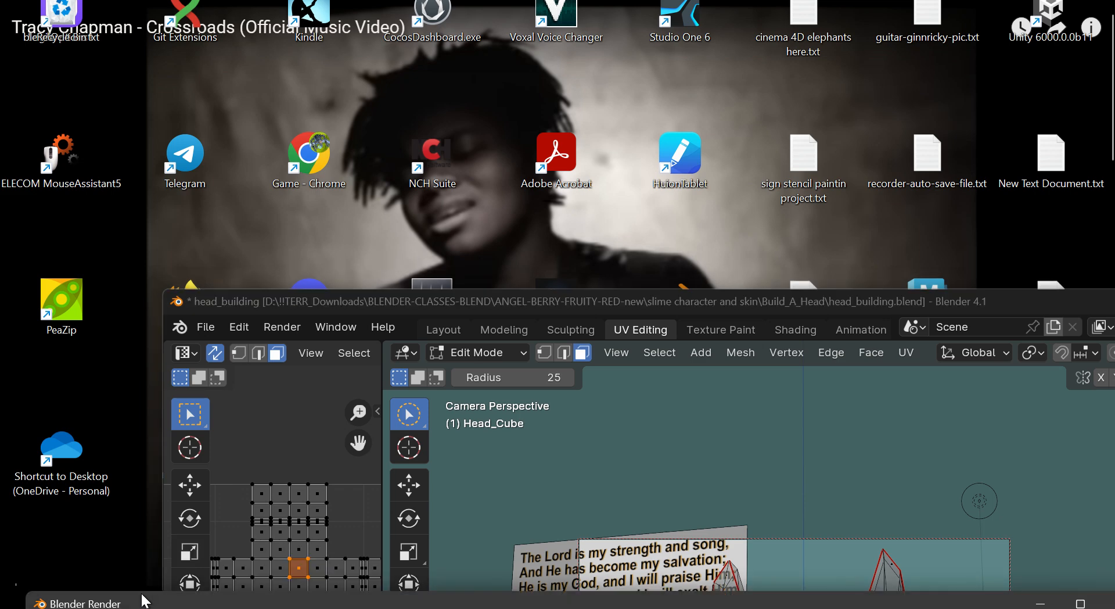
pyautogui.moveTo(343, 601); pyautogui.dragTo(455, 317)
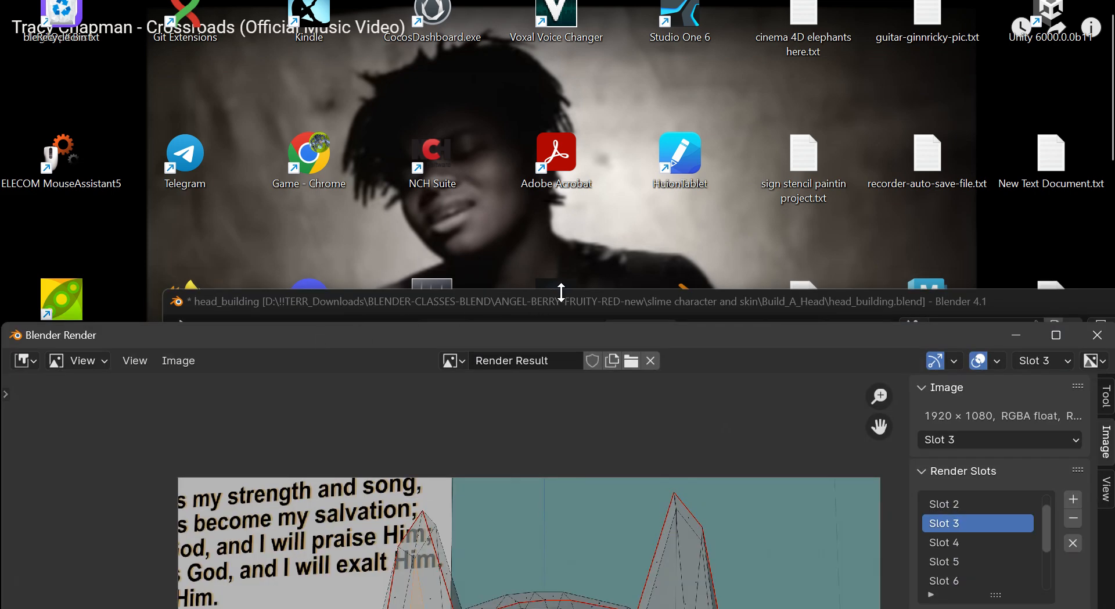
pyautogui.moveTo(575, 302); pyautogui.dragTo(403, 3)
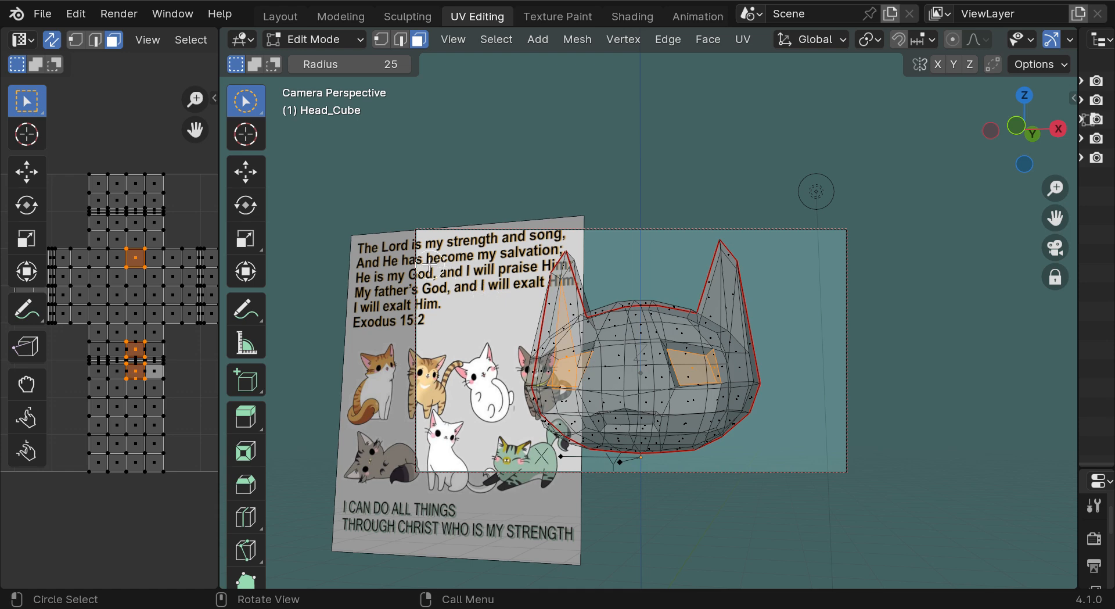
pyautogui.moveTo(199, 599)
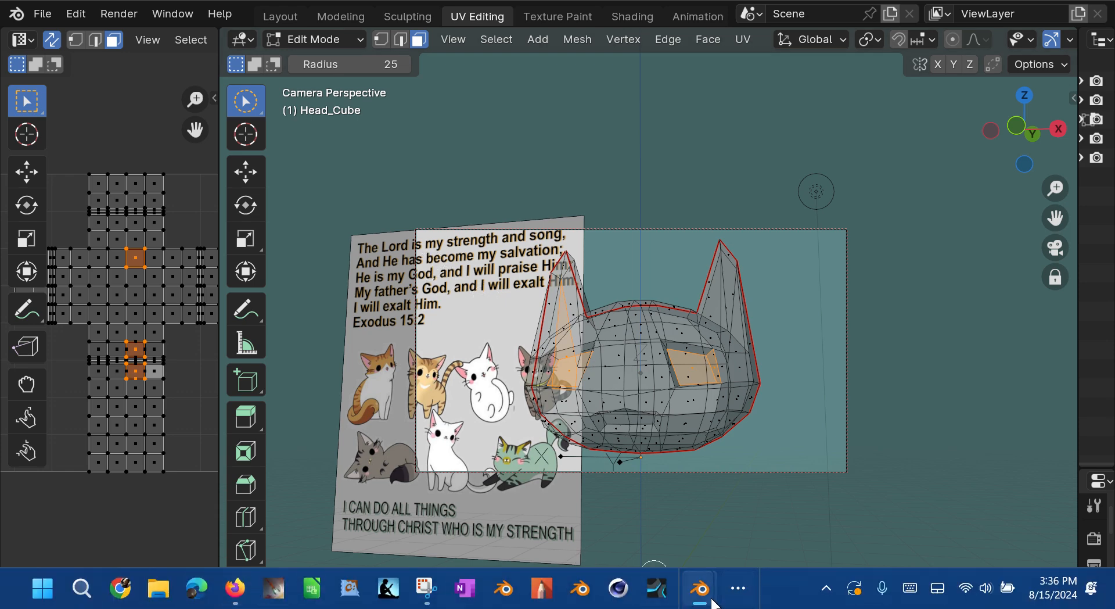
pyautogui.moveTo(705, 601)
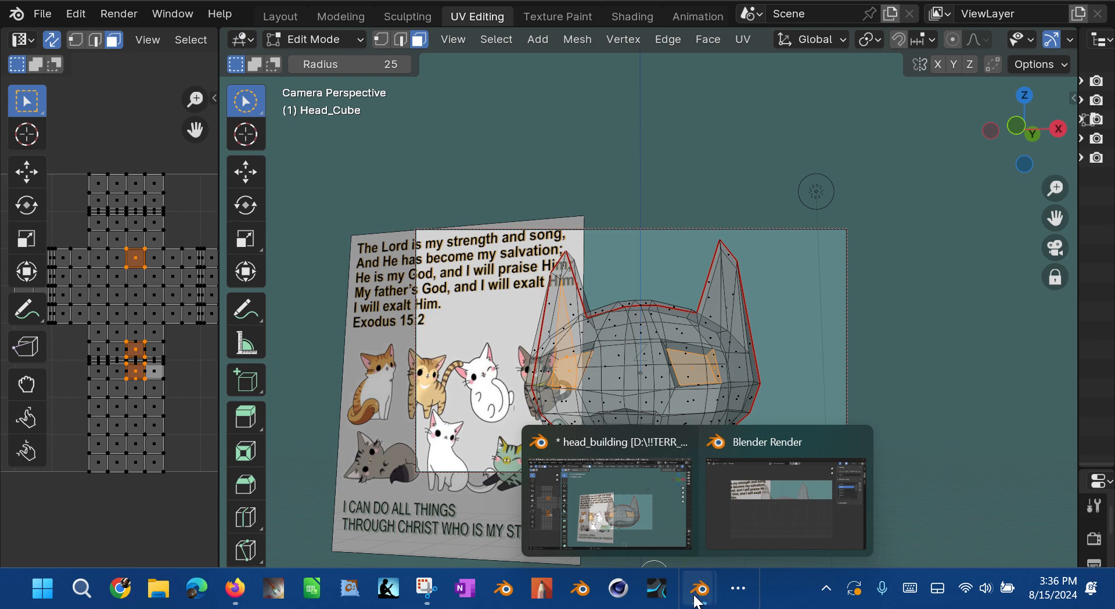
pyautogui.moveTo(772, 505)
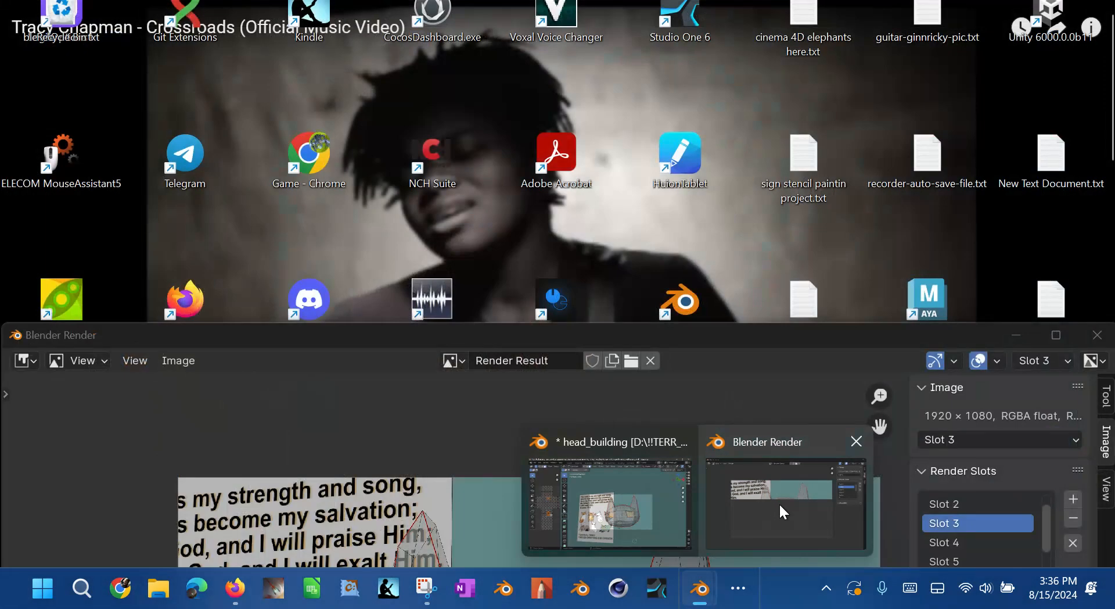
pyautogui.click(786, 509)
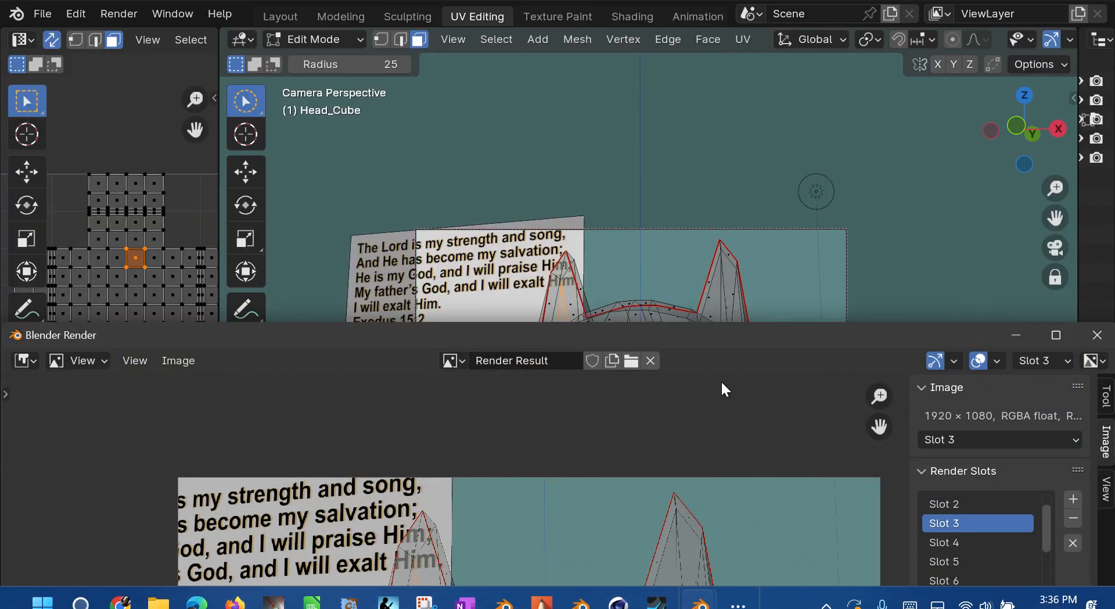
# Move the render window up to examine the Slot 3 viewport render, lower it slightly, and minimize it
pyautogui.moveTo(727, 333); pyautogui.dragTo(714, 5)
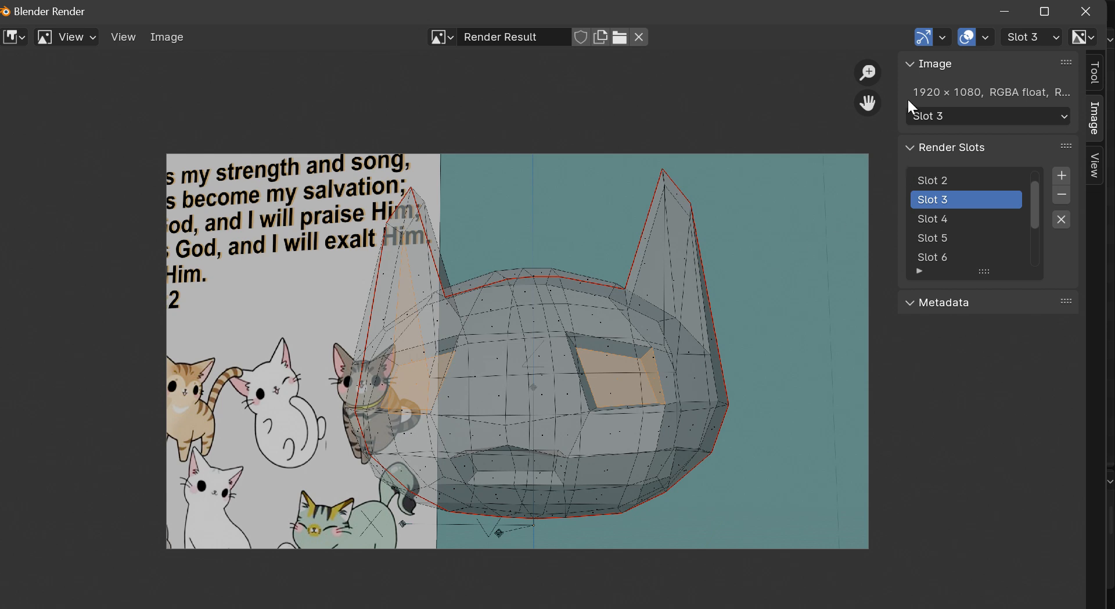
pyautogui.moveTo(950, 11); pyautogui.dragTo(937, 77)
pyautogui.click(991, 76)
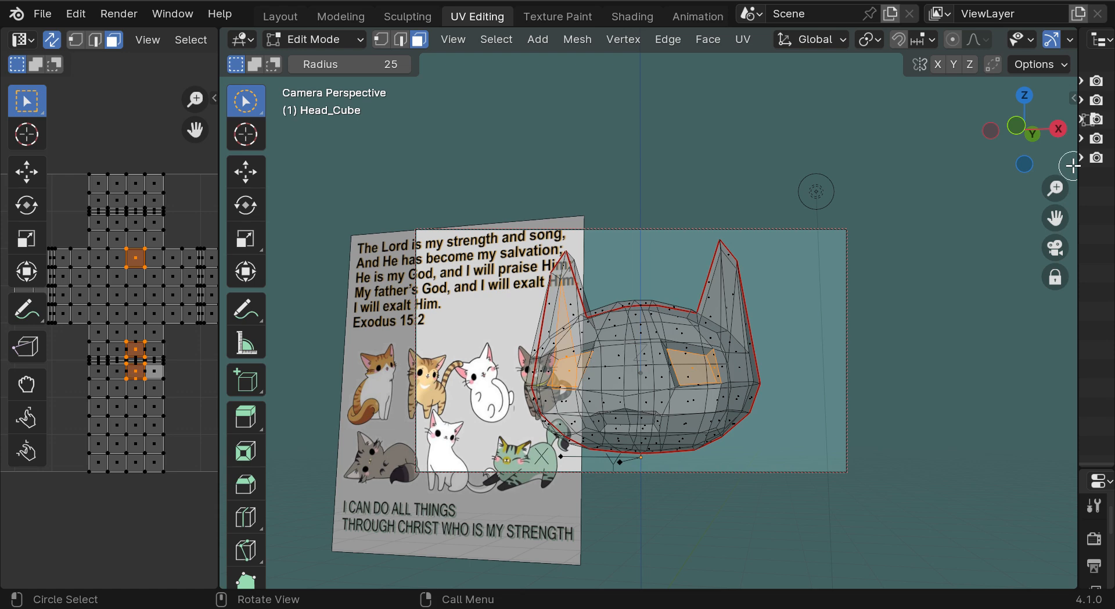
# Widen the Outliner, disable REFERENCE_Empty in renders, and hide it in the viewport
pyautogui.moveTo(1078, 158); pyautogui.dragTo(753, 224)
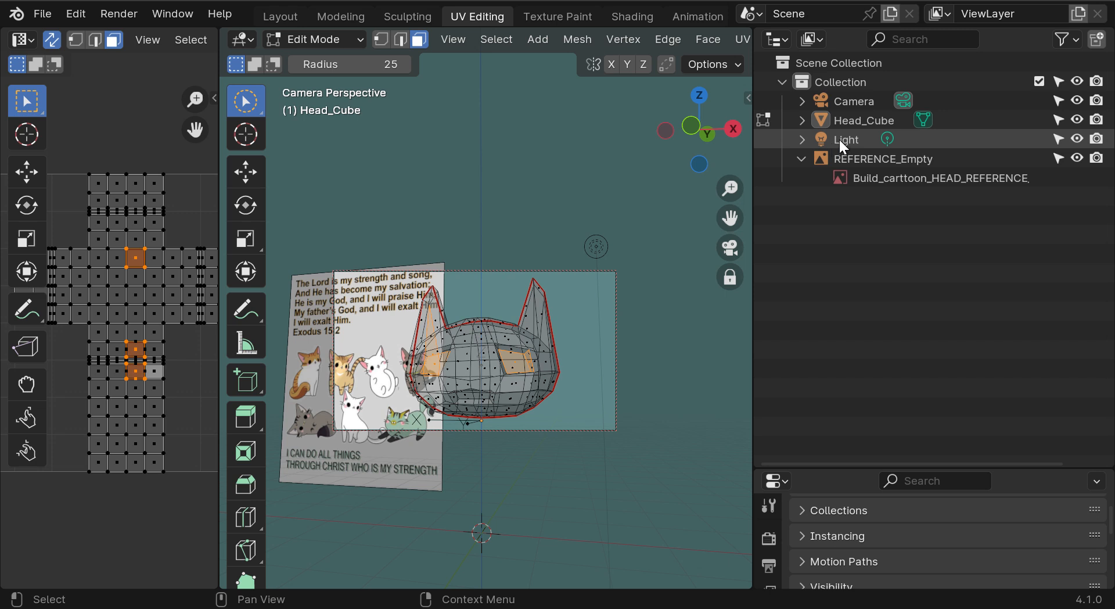
pyautogui.click(852, 157)
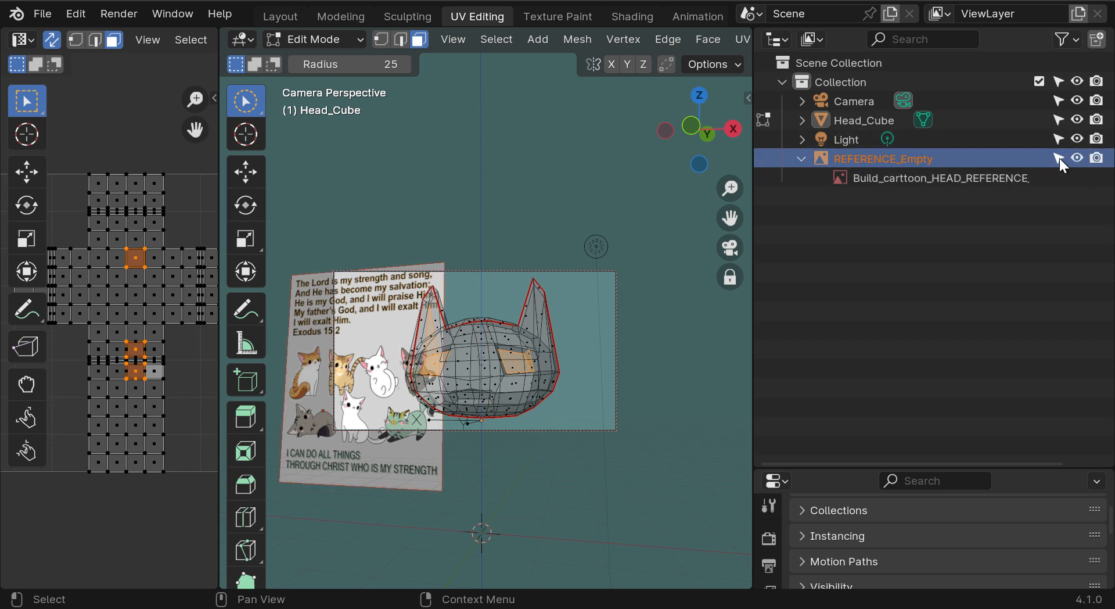
pyautogui.click(1096, 158)
pyautogui.click(1077, 158)
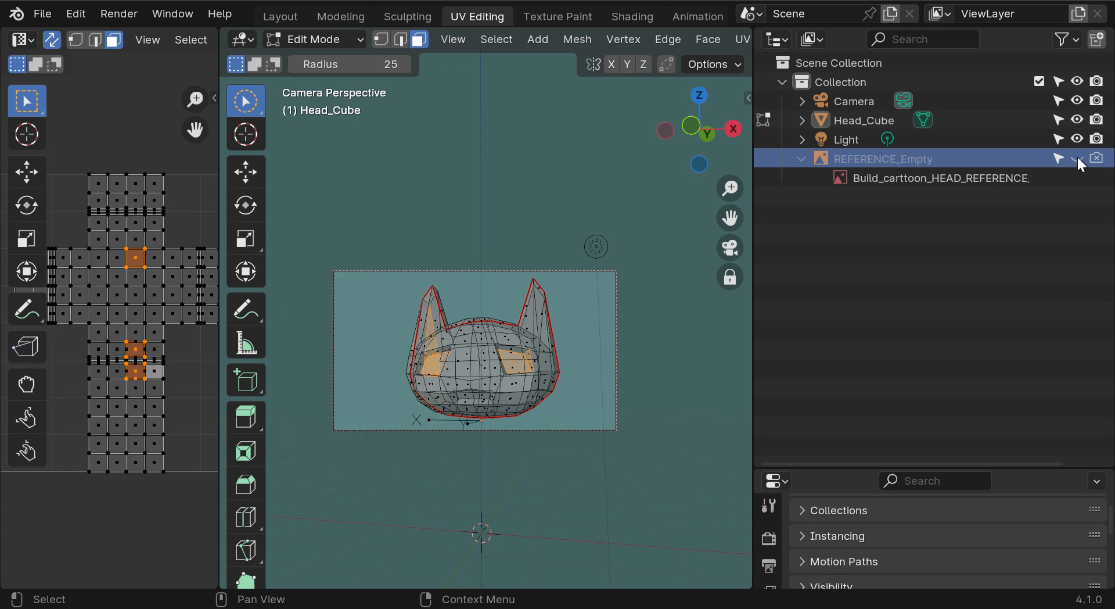
pyautogui.click(1075, 155)
pyautogui.click(1075, 154)
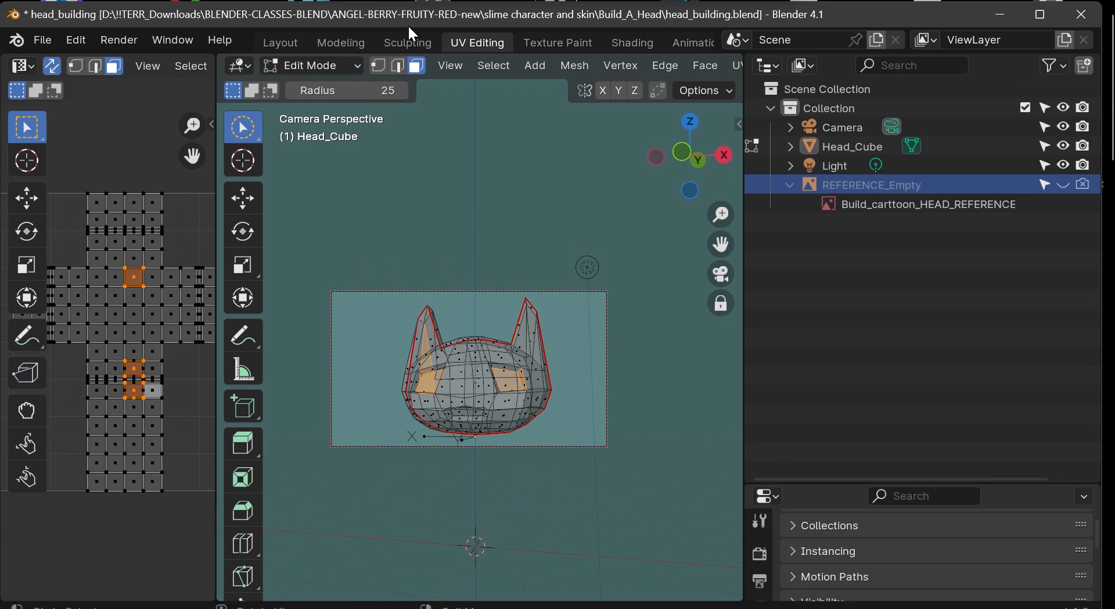
# Show the existing render result in the render window
pyautogui.click(454, 65)
pyautogui.click(113, 42)
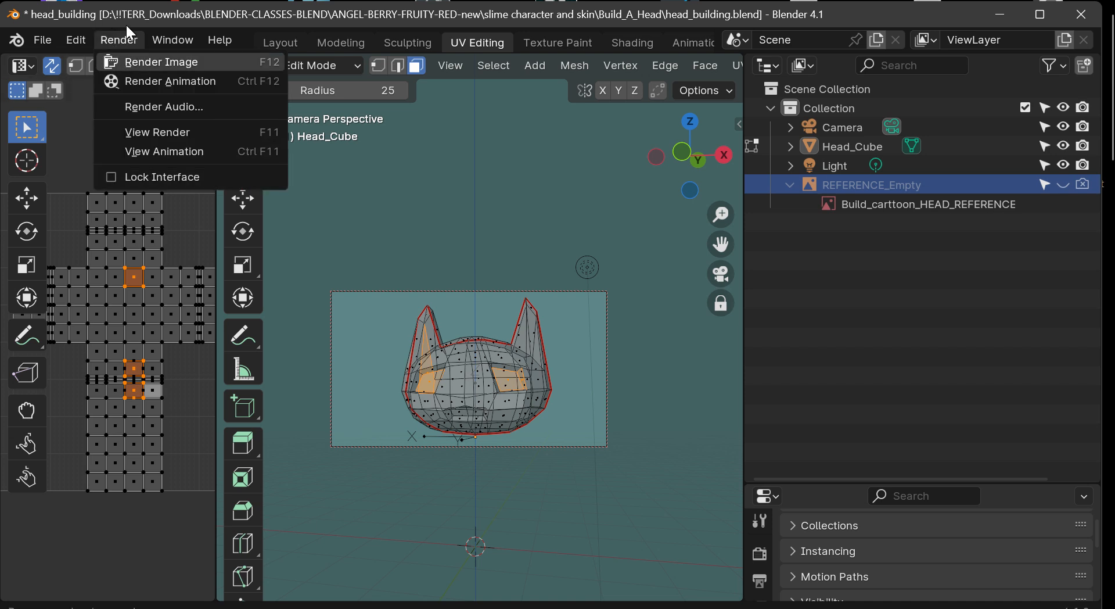
pyautogui.click(117, 41)
pyautogui.click(116, 40)
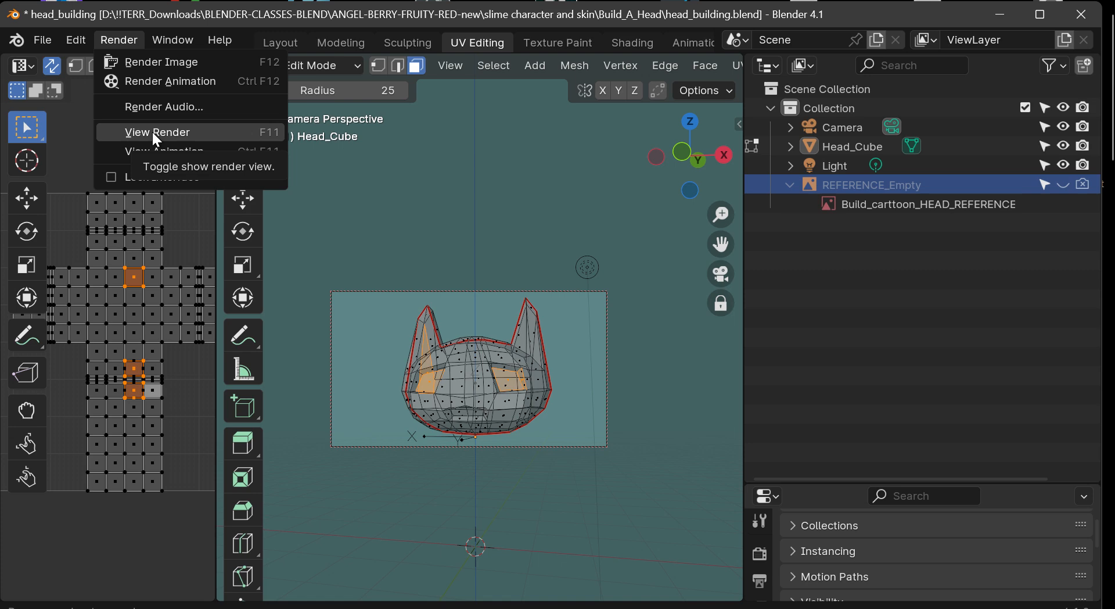
pyautogui.click(153, 133)
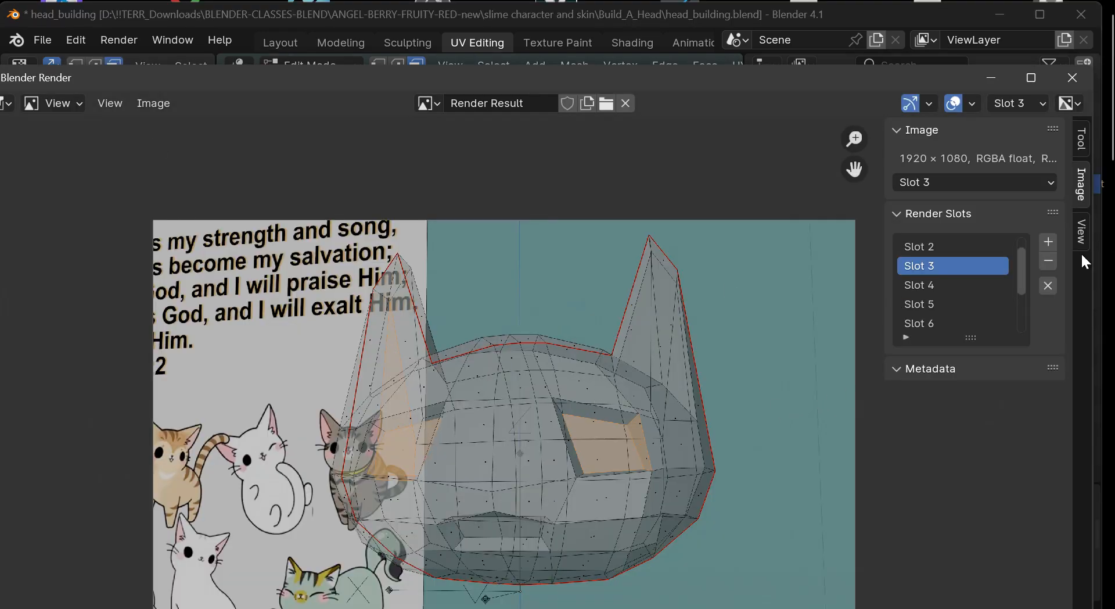
# Compare the contents of render slots 2 to 5, switching repeatedly between Slot 3 and Slot 4
pyautogui.click(931, 286)
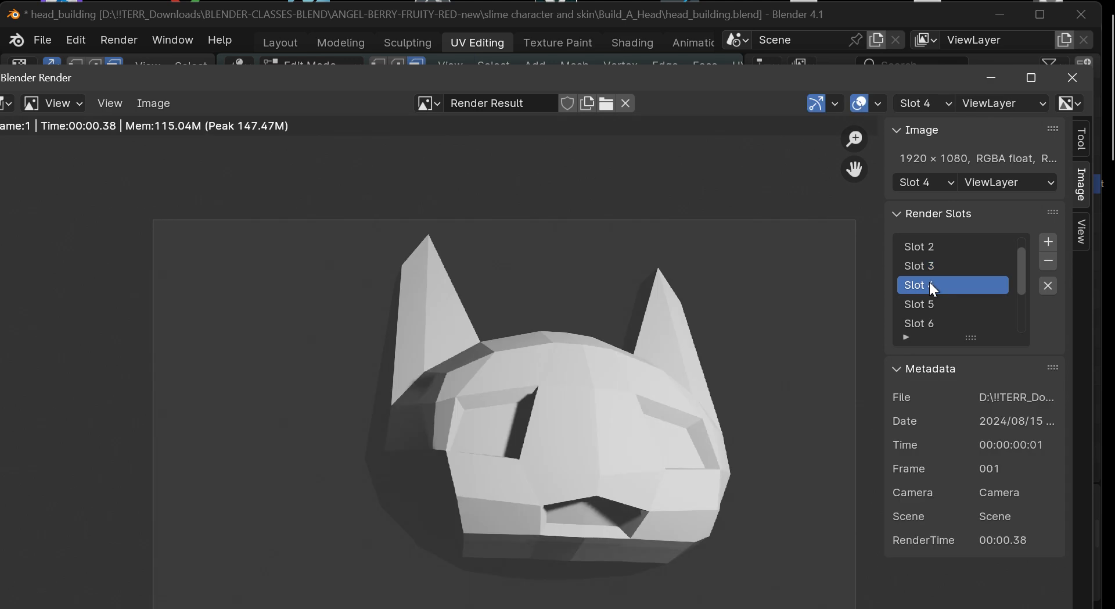
pyautogui.click(928, 306)
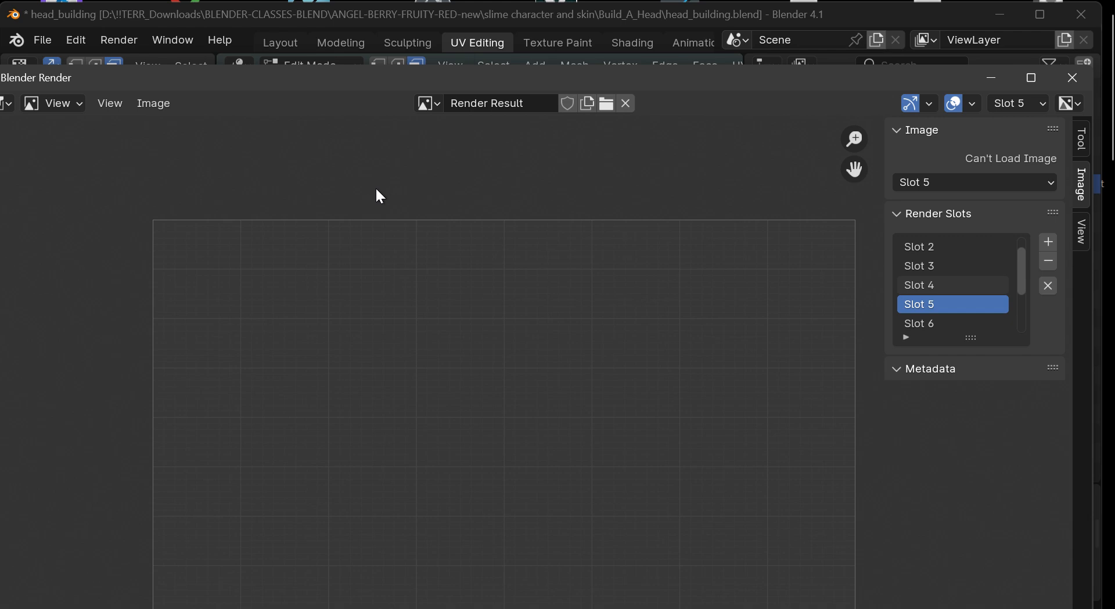
pyautogui.click(934, 267)
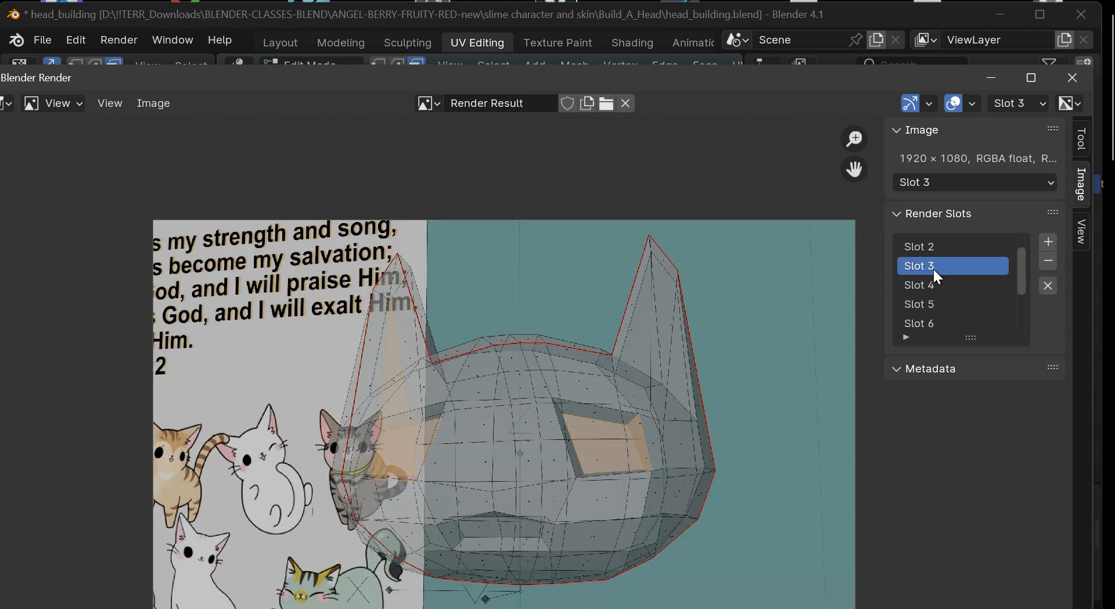
pyautogui.click(926, 285)
pyautogui.click(919, 272)
pyautogui.click(926, 290)
pyautogui.click(924, 272)
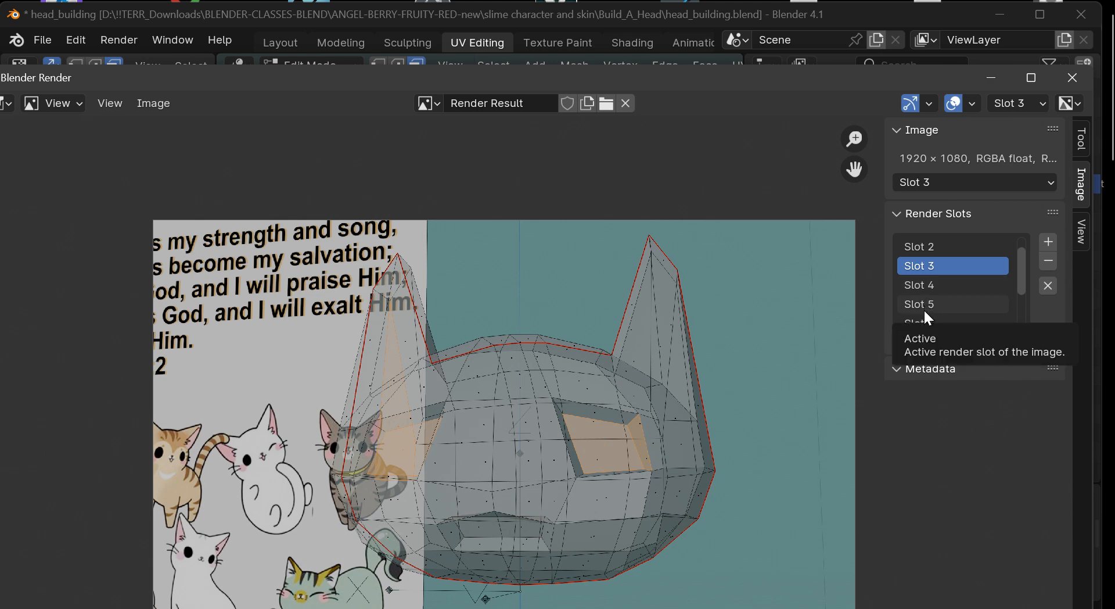
pyautogui.click(920, 246)
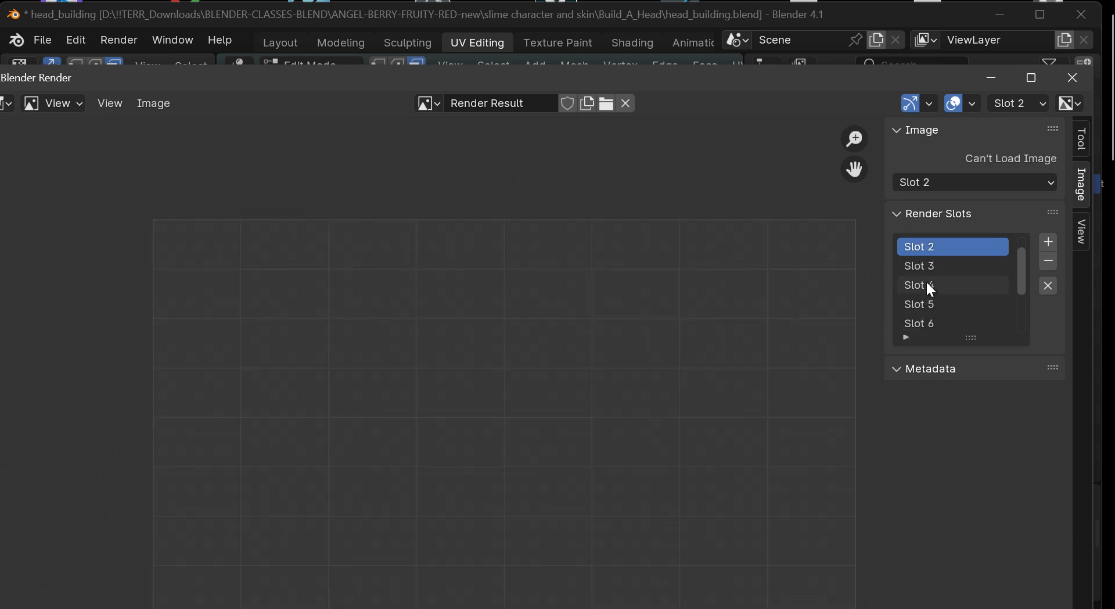
pyautogui.click(928, 284)
pyautogui.click(925, 273)
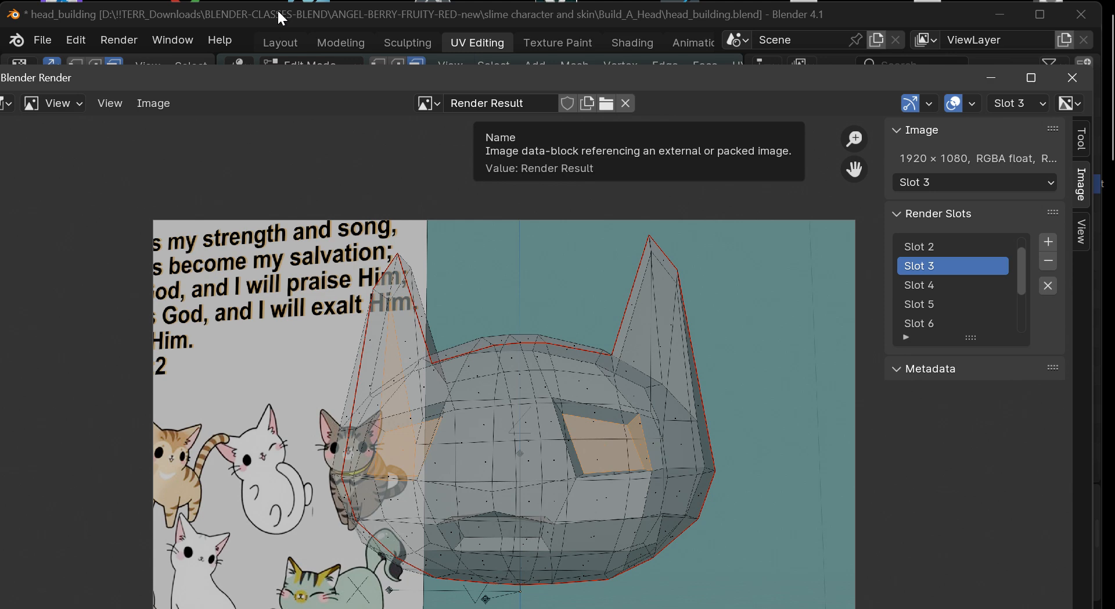
# Make Slot 5 the active render slot and return to the main window
pyautogui.click(931, 284)
pyautogui.click(933, 306)
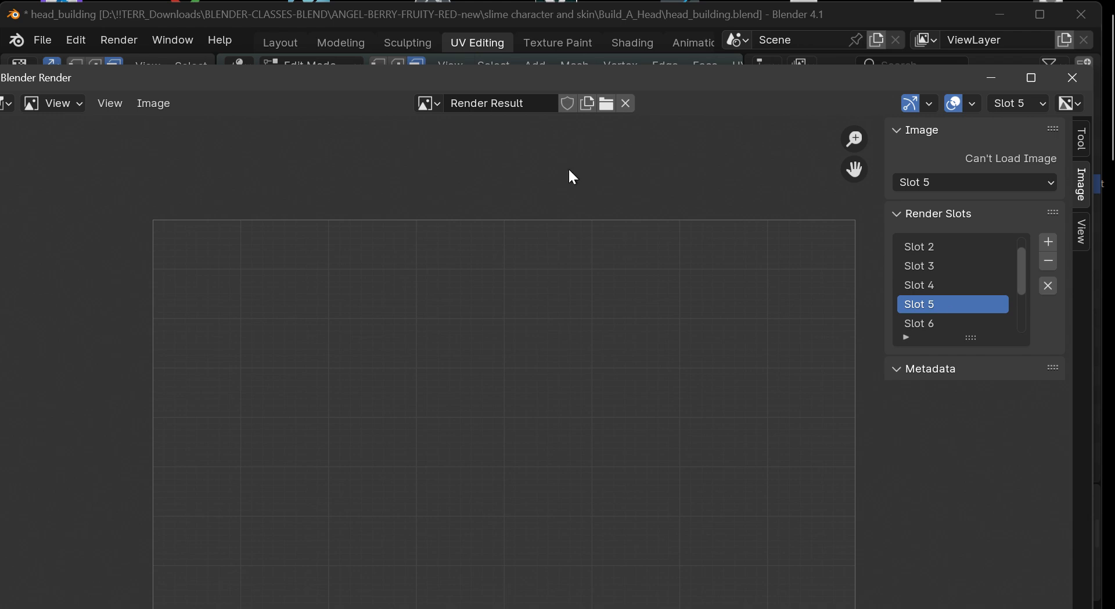
pyautogui.click(360, 18)
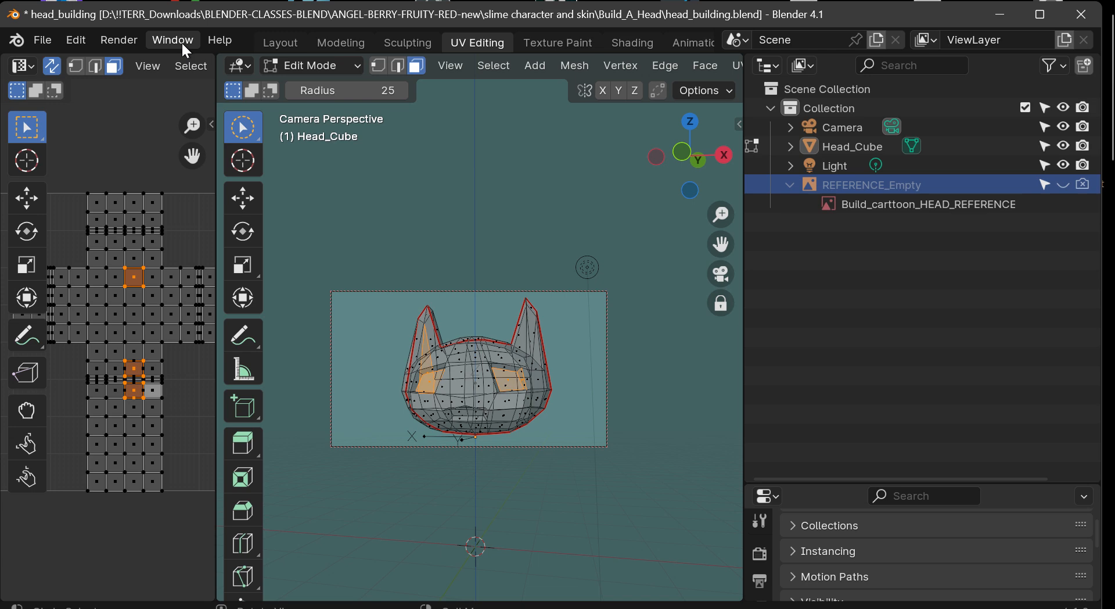
# Move the camera to a high front angle on the cat head and render the viewport image into Slot 5
pyautogui.moveTo(707, 170); pyautogui.dragTo(758, 280)
pyautogui.moveTo(720, 245); pyautogui.dragTo(730, 290)
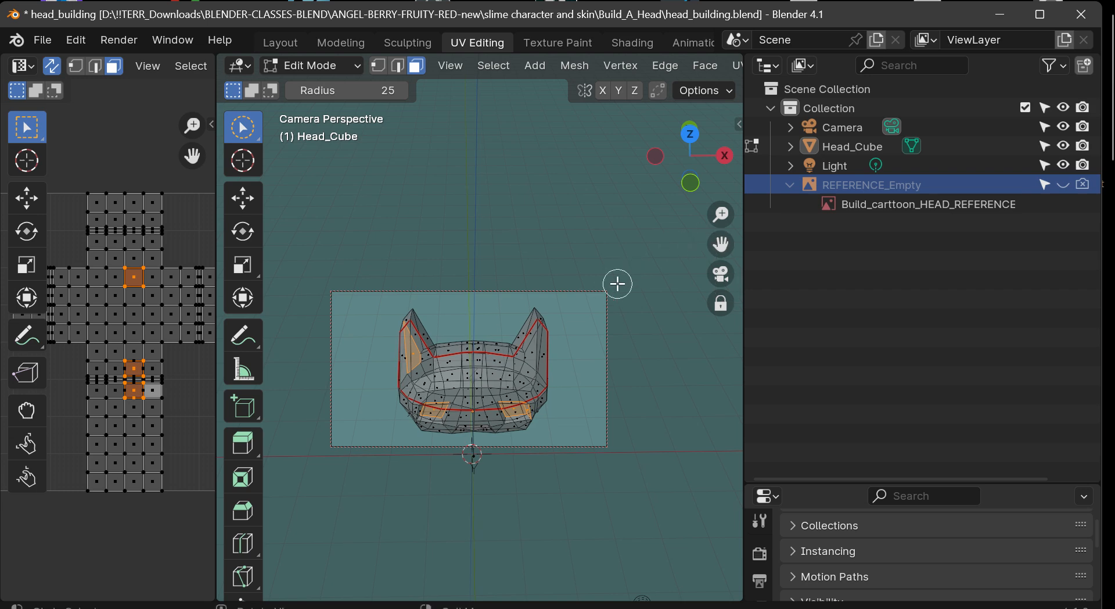
pyautogui.moveTo(721, 214); pyautogui.dragTo(599, 528)
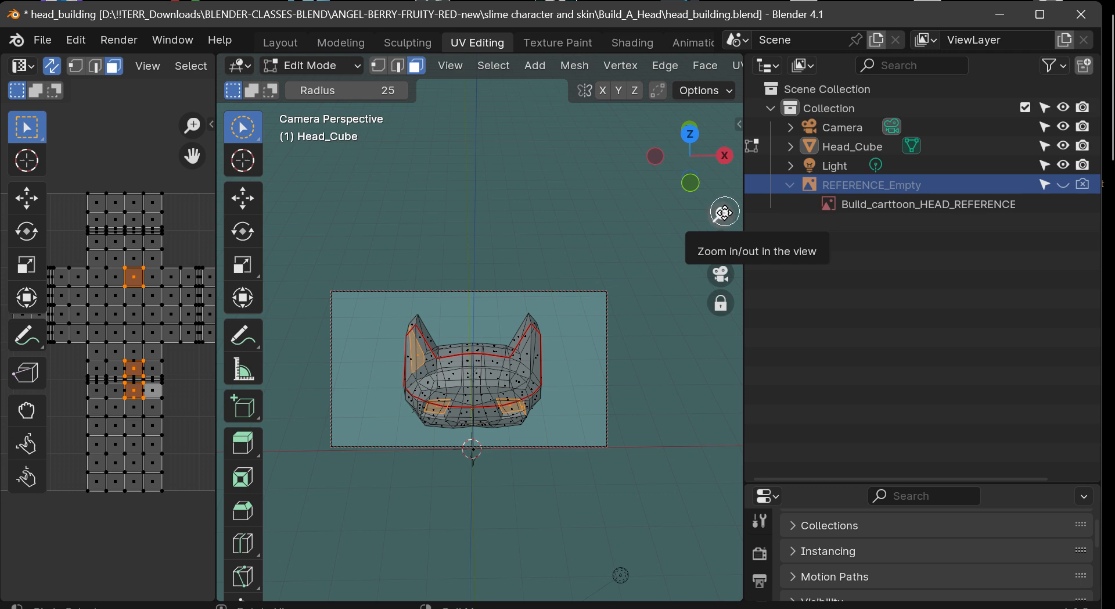
pyautogui.moveTo(724, 246); pyautogui.dragTo(720, 246)
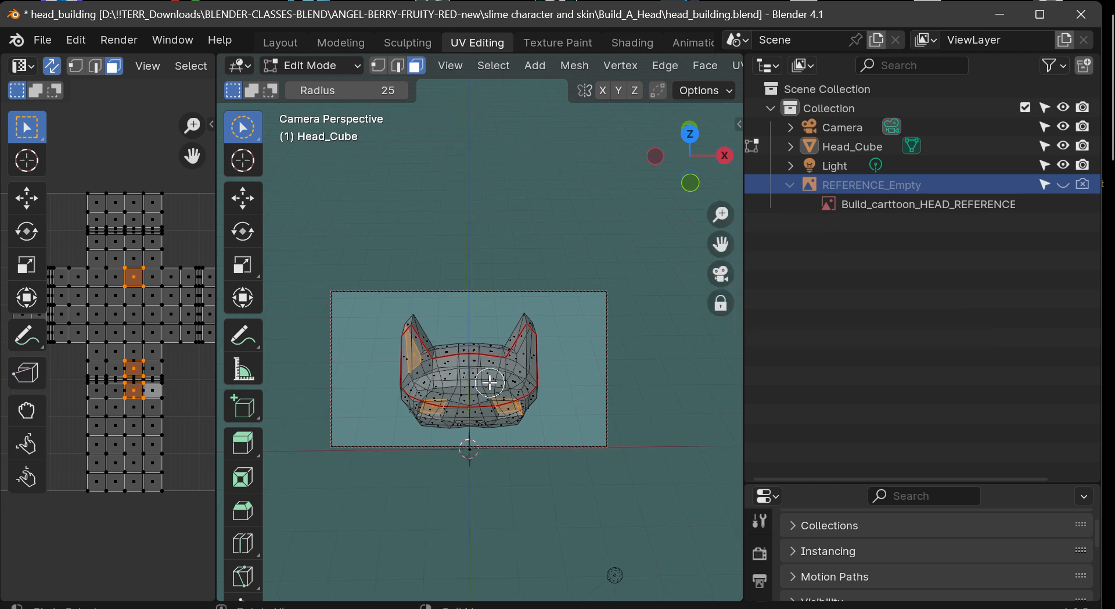
pyautogui.click(116, 41)
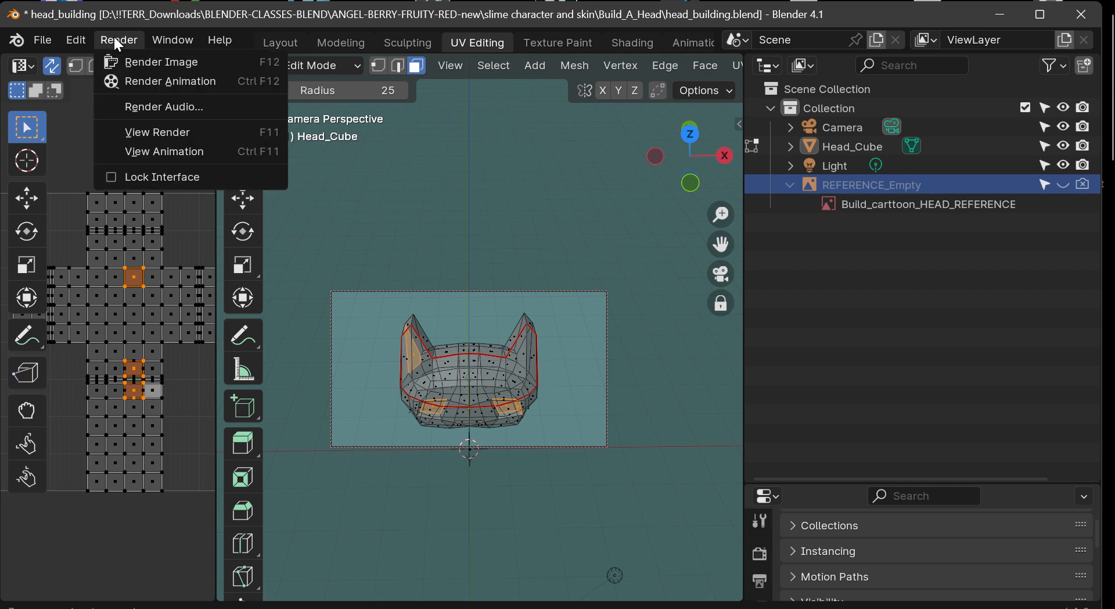
pyautogui.click(453, 66)
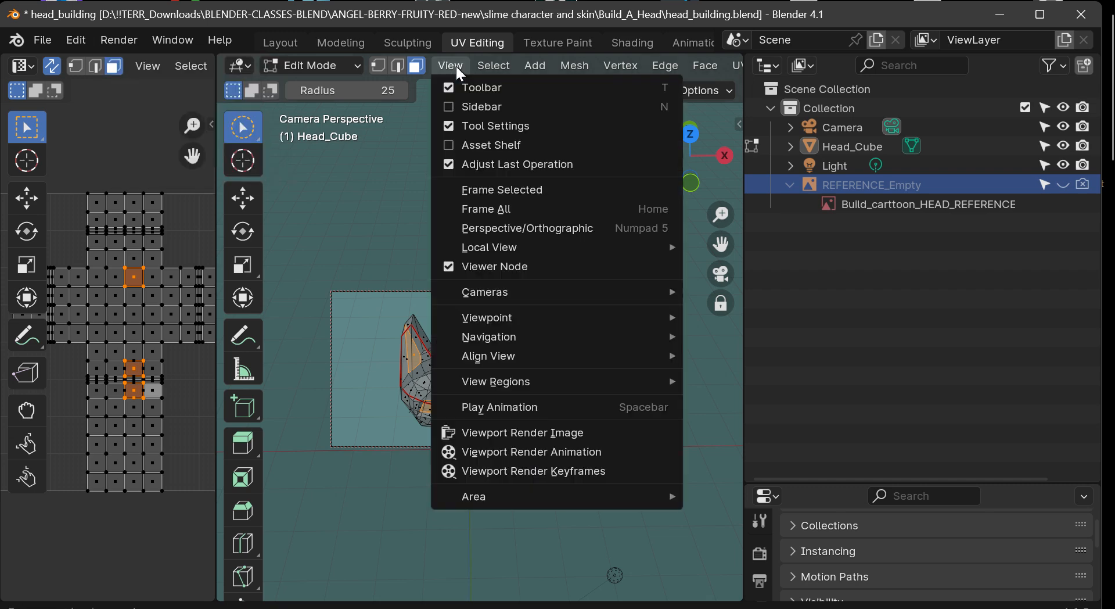
pyautogui.click(488, 441)
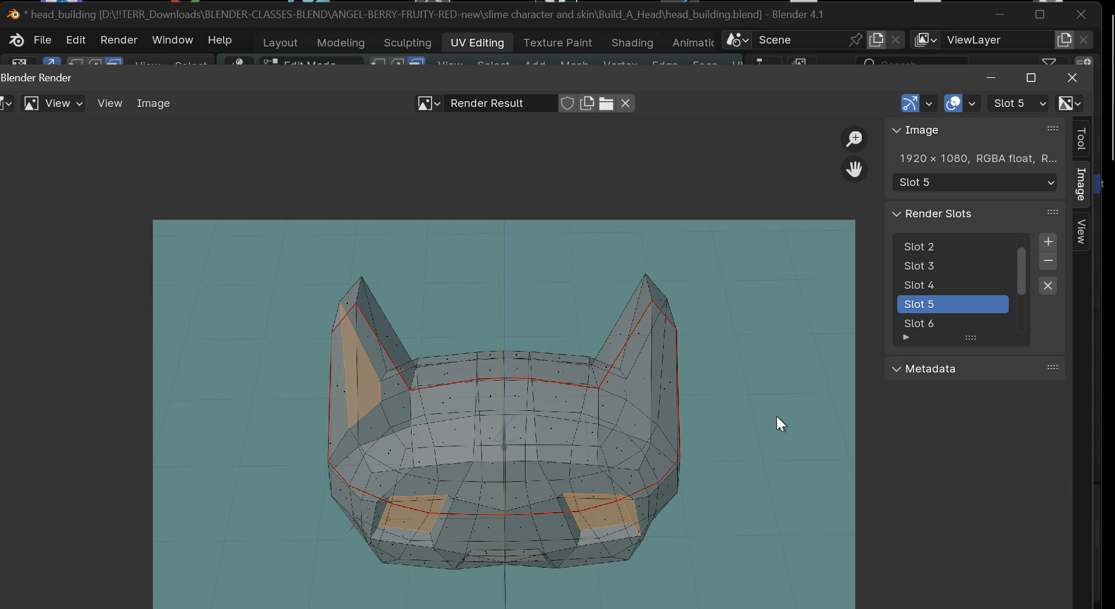
# Examine the Slot 5 render's mesh detail up close in the render window and return to the main window
pyautogui.doubleClick(706, 72)
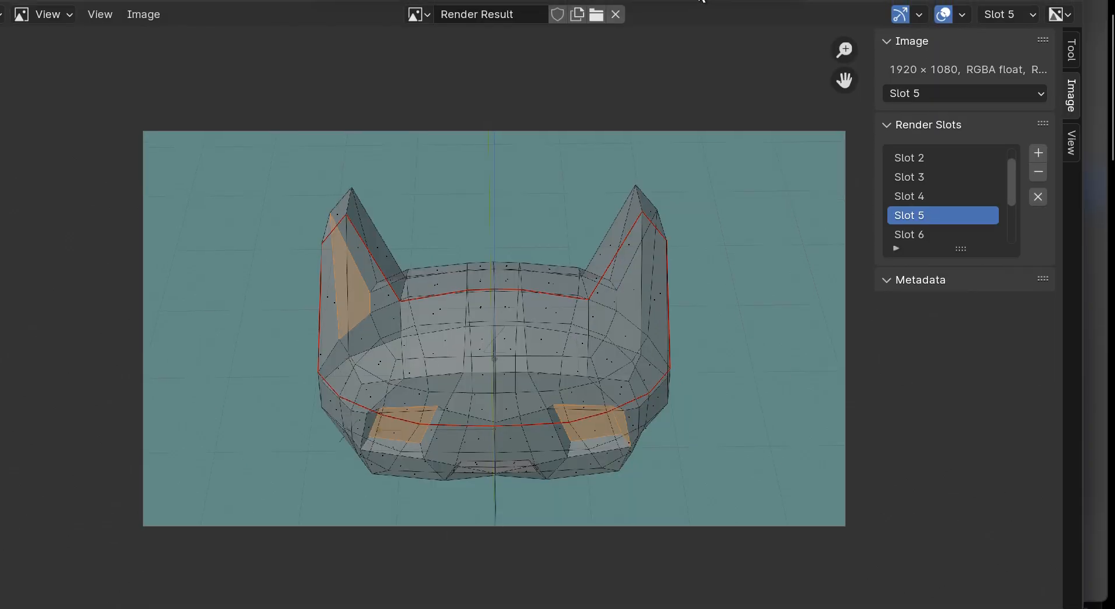
pyautogui.scroll(4, 502, 402)
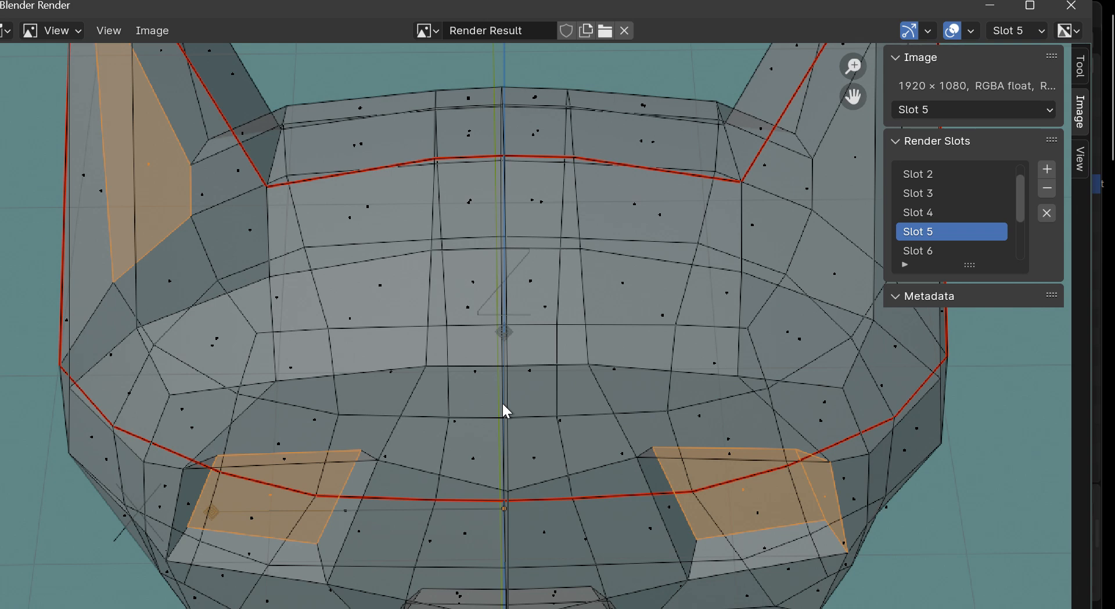
pyautogui.scroll(3, 503, 405)
pyautogui.scroll(-6, 503, 404)
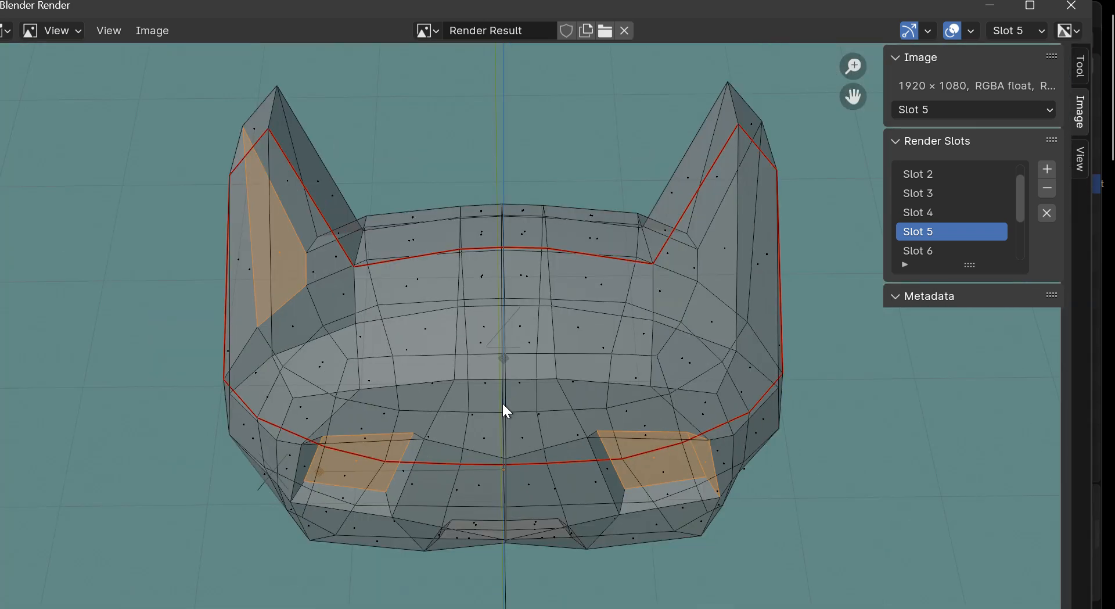
pyautogui.scroll(2, 502, 404)
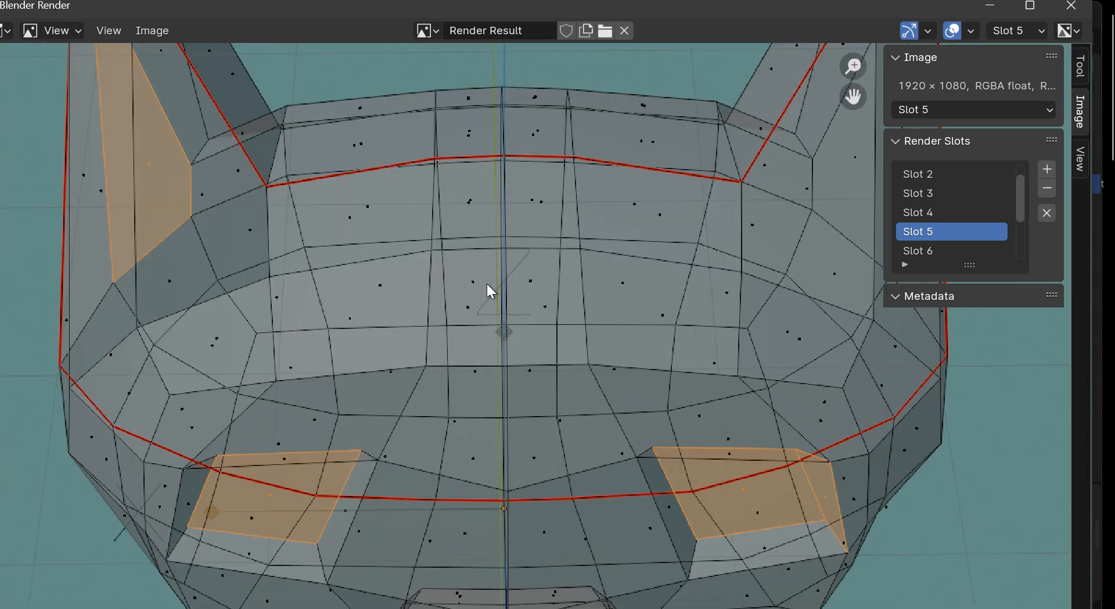
pyautogui.scroll(-2, 506, 371)
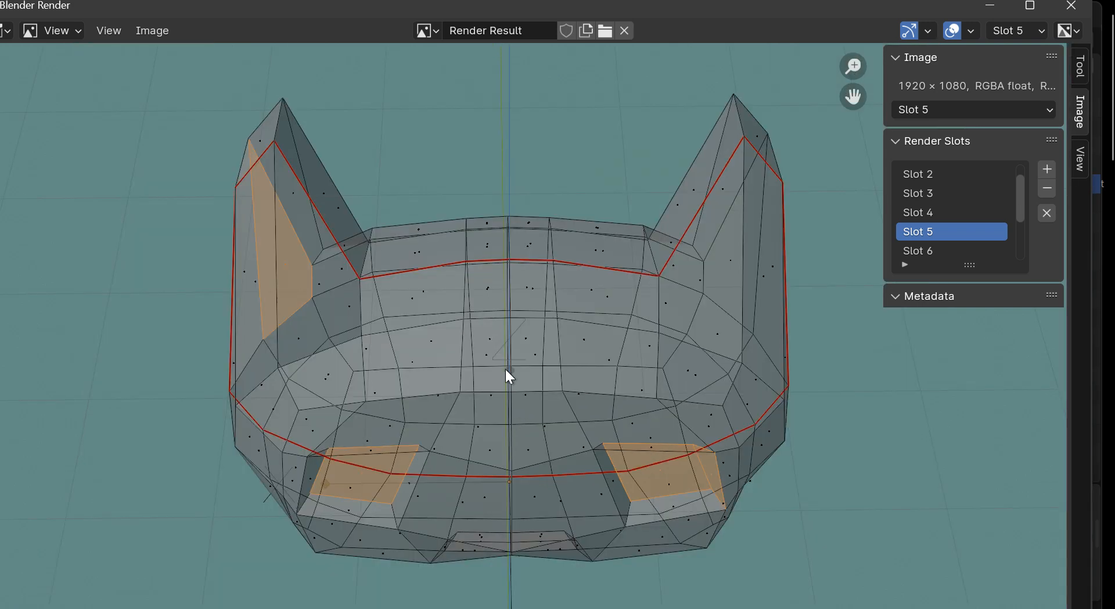
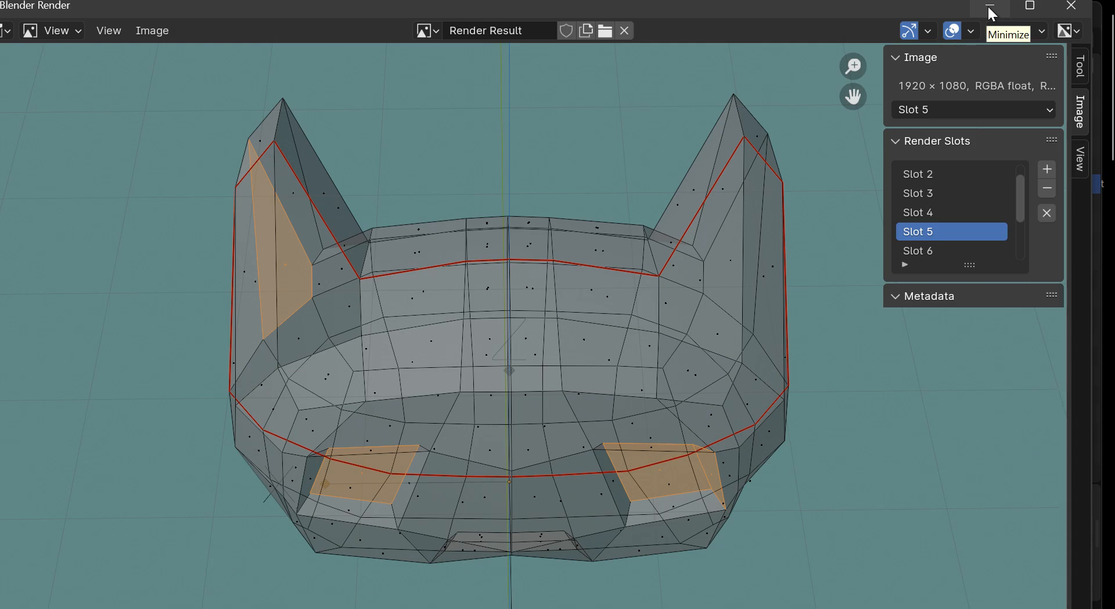
pyautogui.click(991, 9)
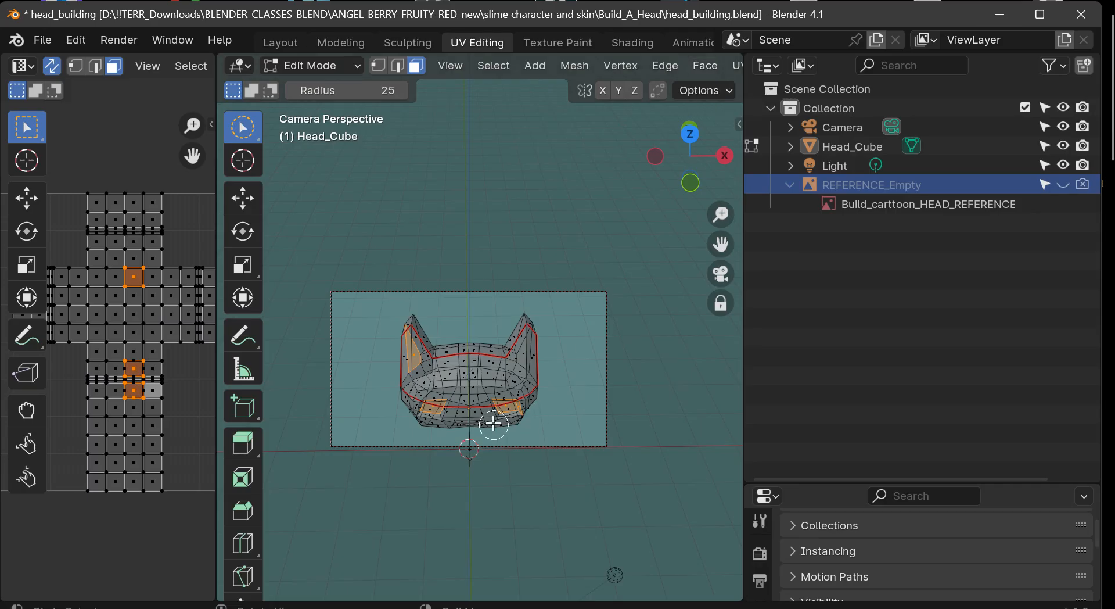
# Reposition the camera to a lower, more distant front angle with the whole cat head inside the frame
pyautogui.scroll(1, 493, 424)
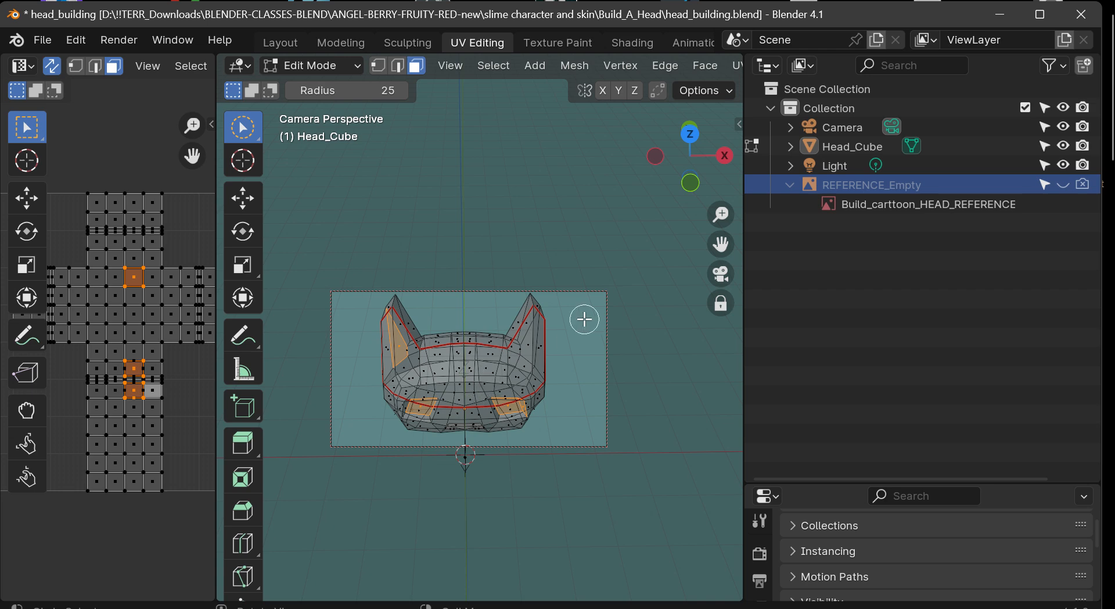
pyautogui.moveTo(686, 174); pyautogui.dragTo(718, 306)
pyautogui.moveTo(720, 215); pyautogui.dragTo(673, 244)
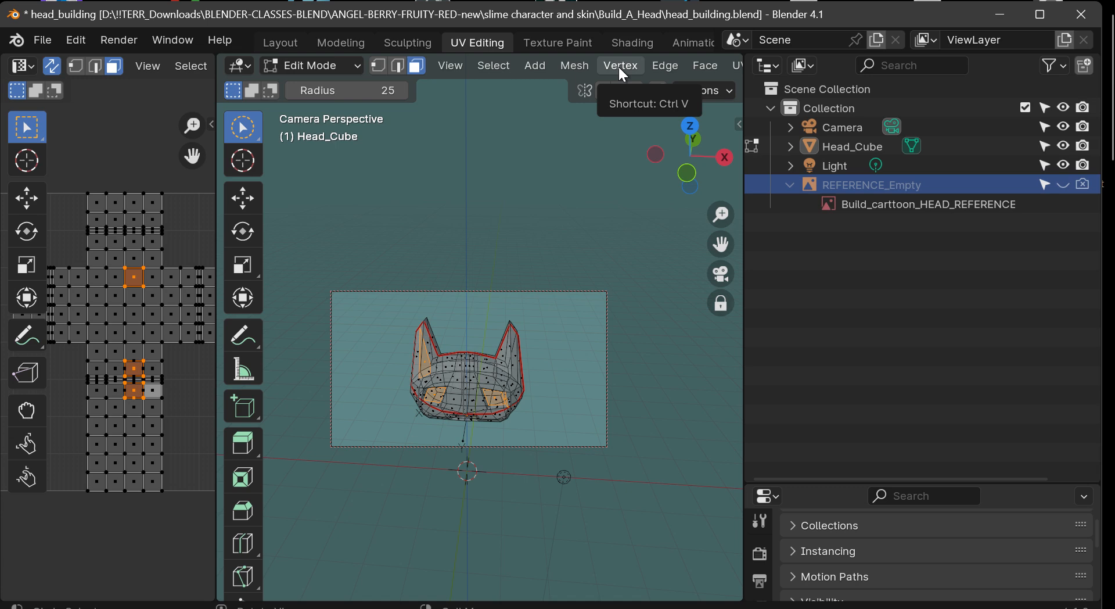
# Look through the 3D viewport header's options and bring up the available editor types
pyautogui.scroll(-5, 453, 66)
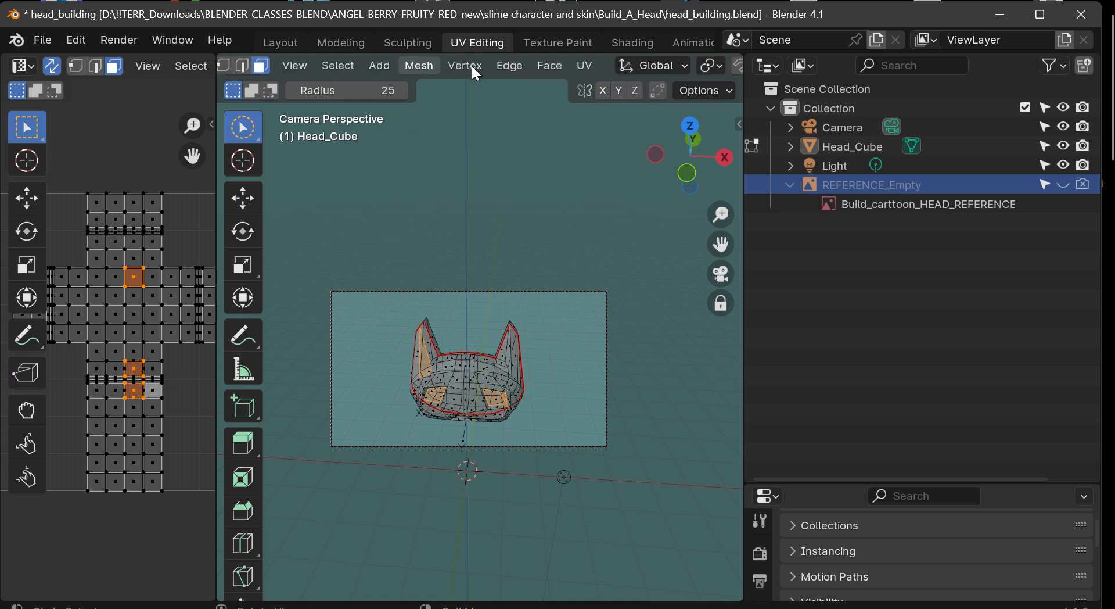
pyautogui.scroll(5, 472, 65)
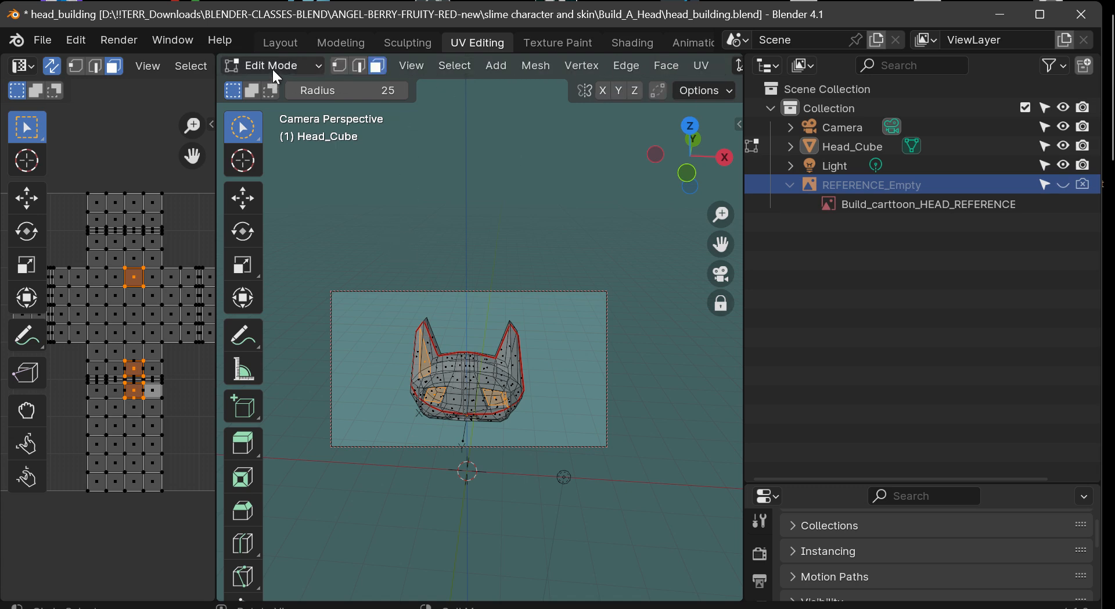
pyautogui.scroll(-4, 517, 65)
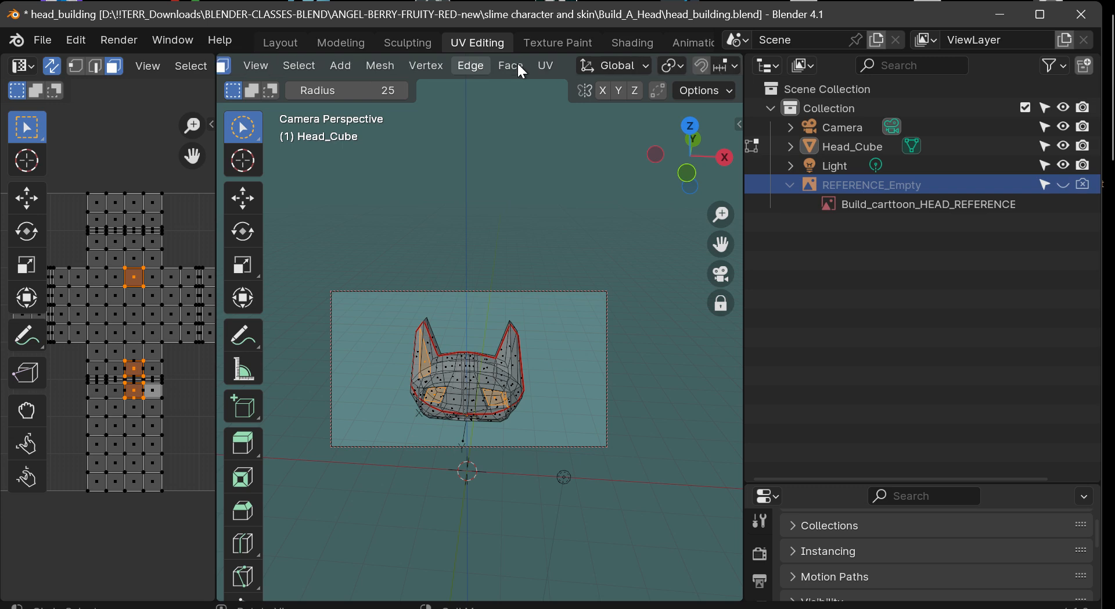
pyautogui.scroll(5, 516, 65)
pyautogui.scroll(-5, 552, 65)
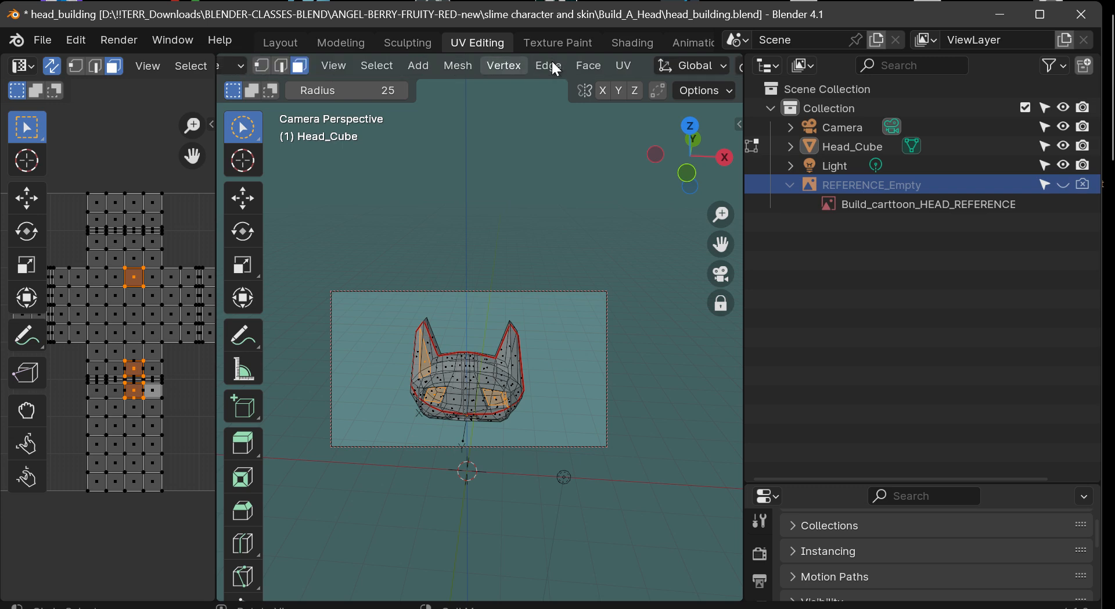
pyautogui.scroll(5, 555, 65)
pyautogui.click(237, 66)
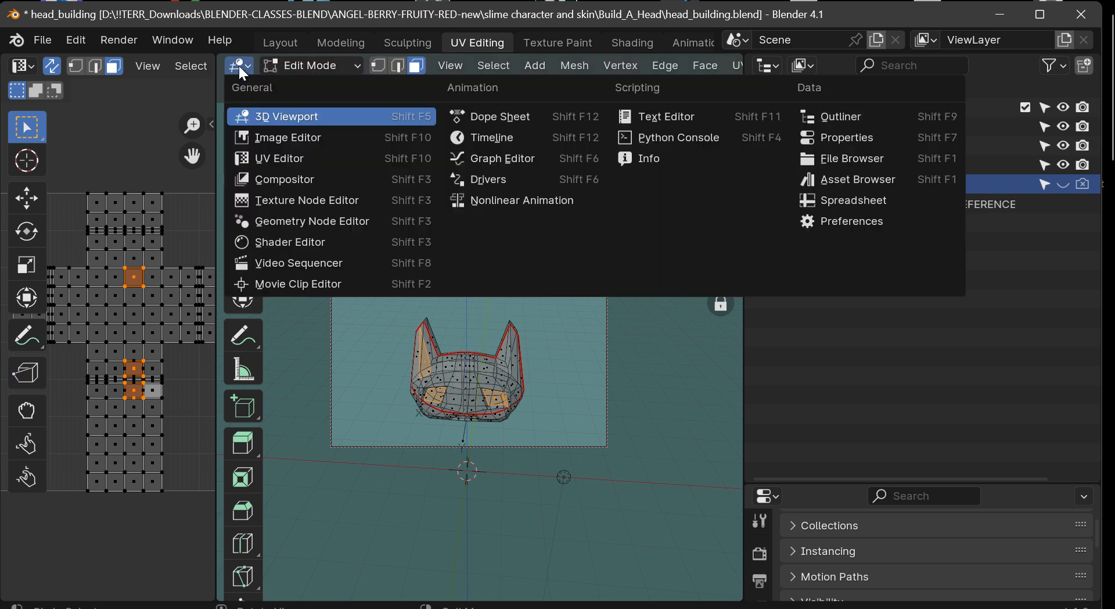
# Turn the 3D viewport overlays off and on again to compare the head with and without them
pyautogui.click(281, 117)
pyautogui.scroll(-5, 563, 65)
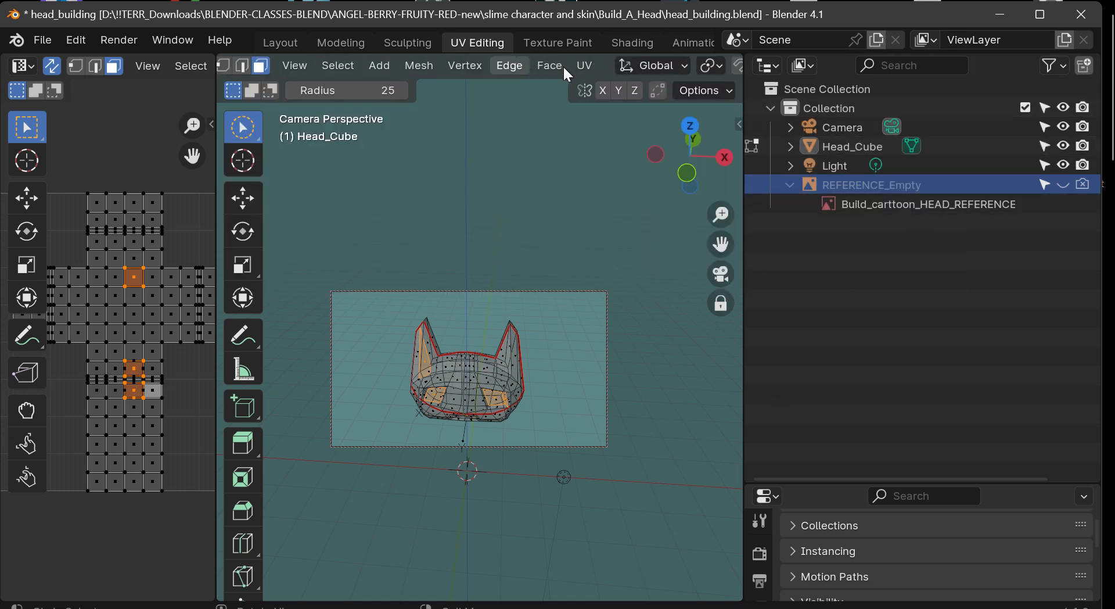
pyautogui.scroll(-5, 566, 72)
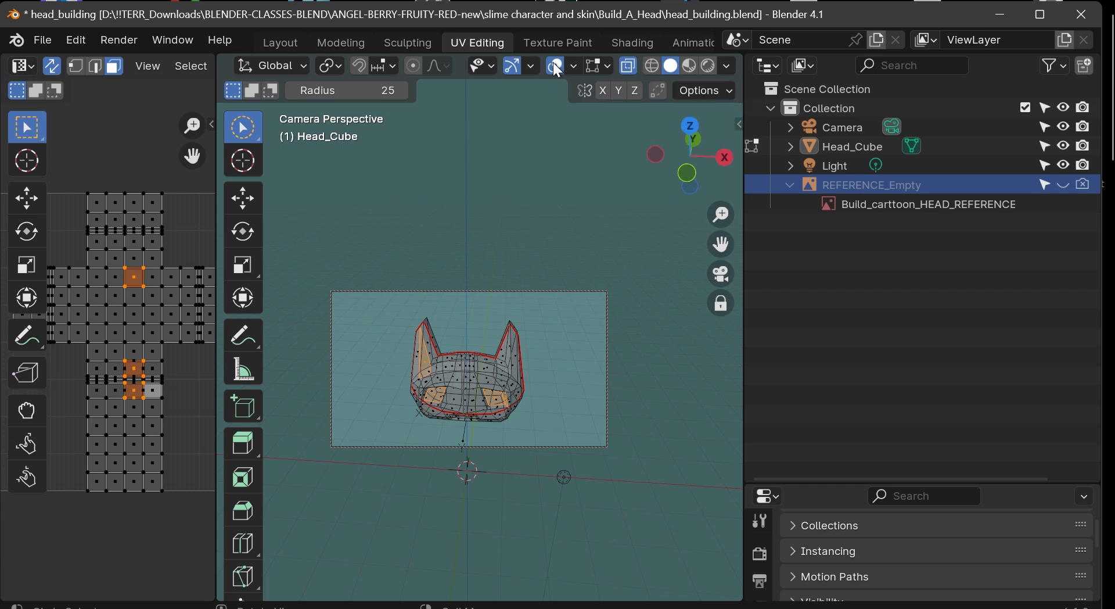
pyautogui.click(556, 66)
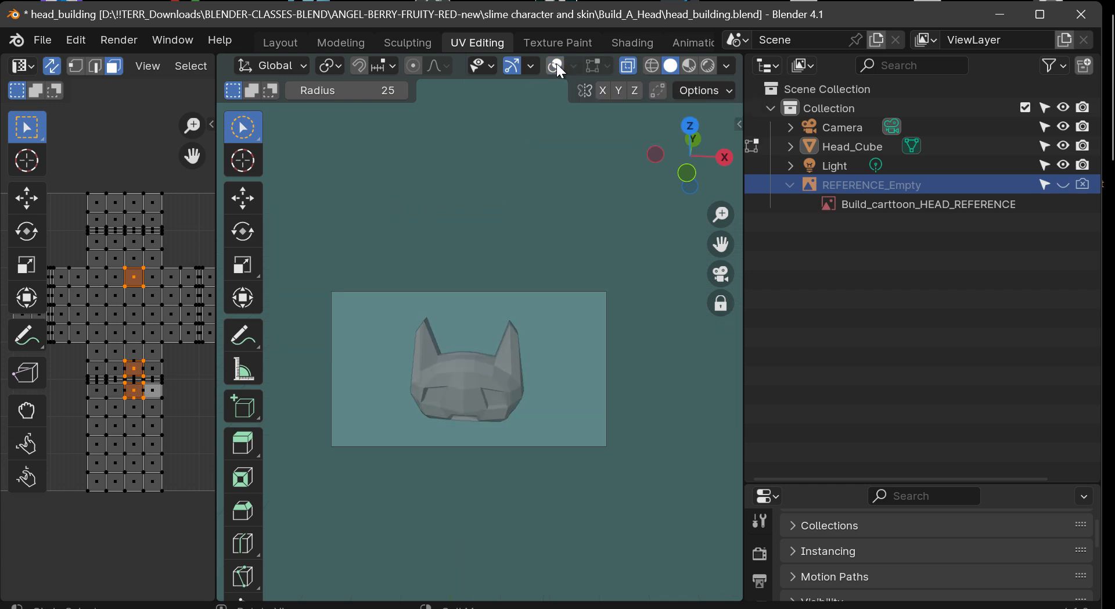
pyautogui.click(556, 65)
pyautogui.click(556, 65)
pyautogui.click(556, 66)
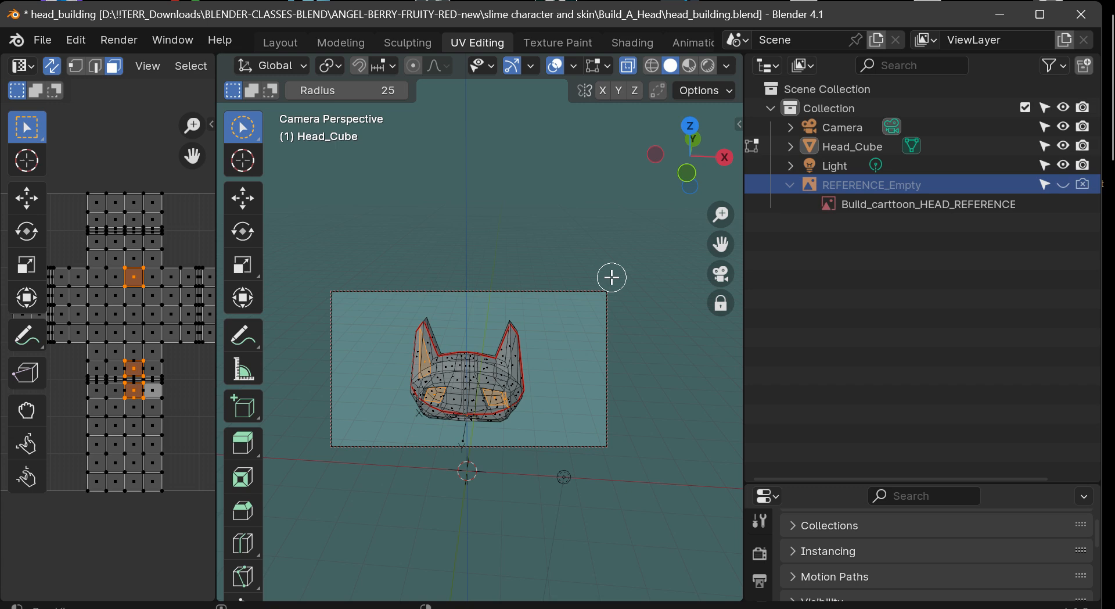
pyautogui.hotkey('shift', 'alt', 'z')
pyautogui.hotkey('shift', 'alt', 'z')
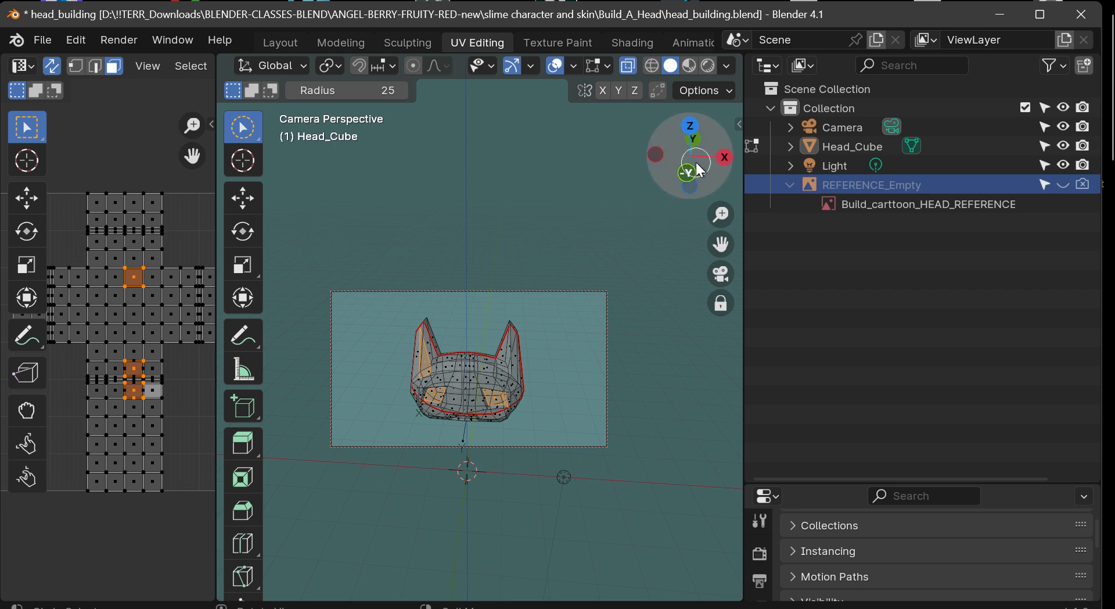
# Switch the head's viewport shading to Wireframe and return it to Solid
pyautogui.moveTo(691, 172); pyautogui.dragTo(694, 142)
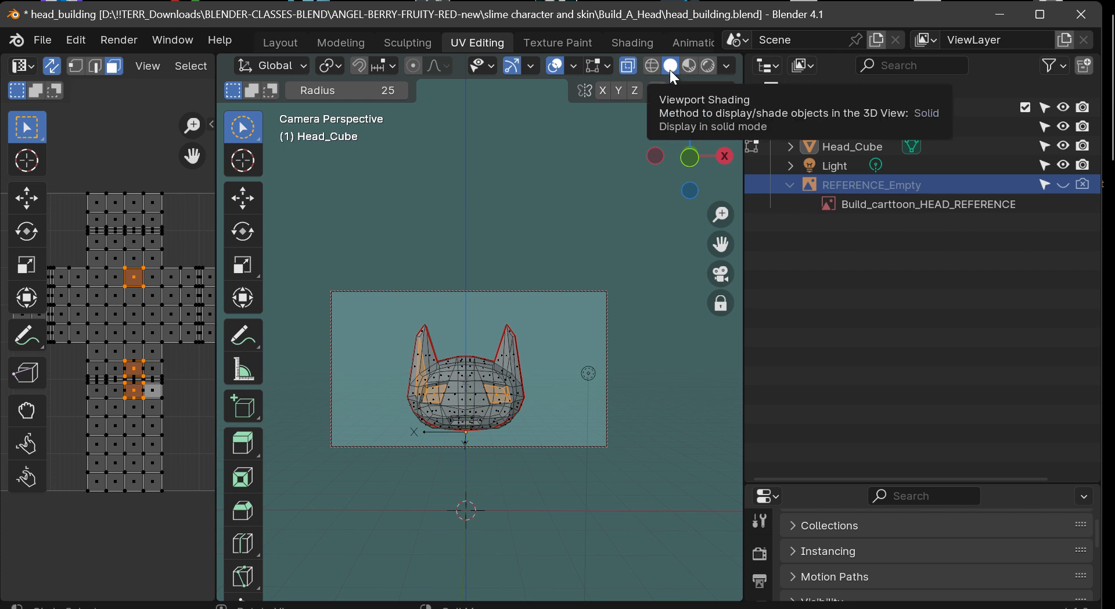
pyautogui.press('z')
pyautogui.click(500, 486)
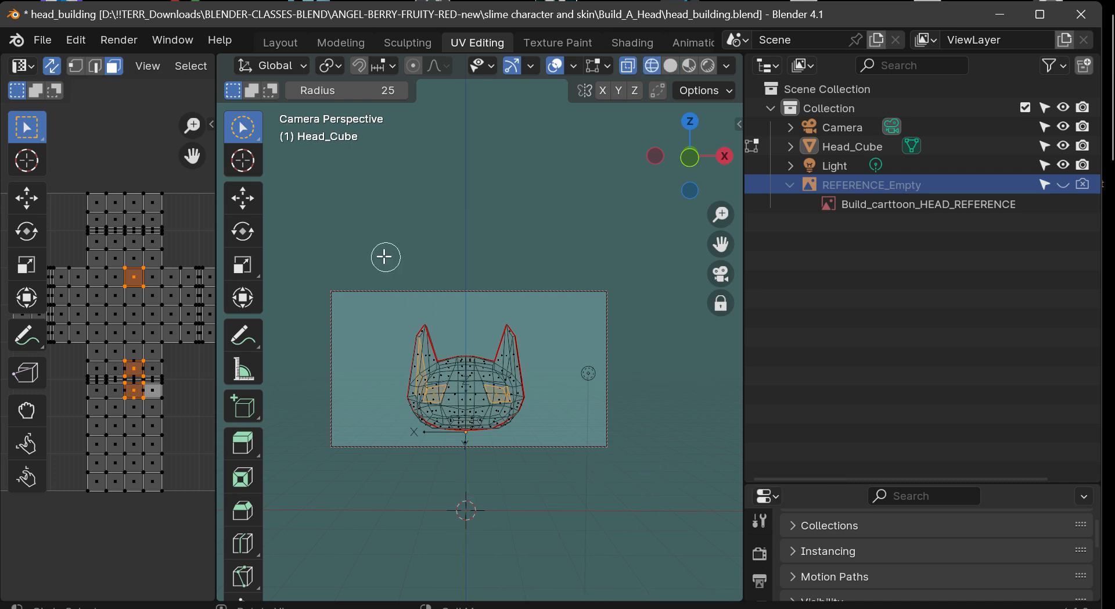
pyautogui.press('z')
pyautogui.click(521, 251)
pyautogui.press('z')
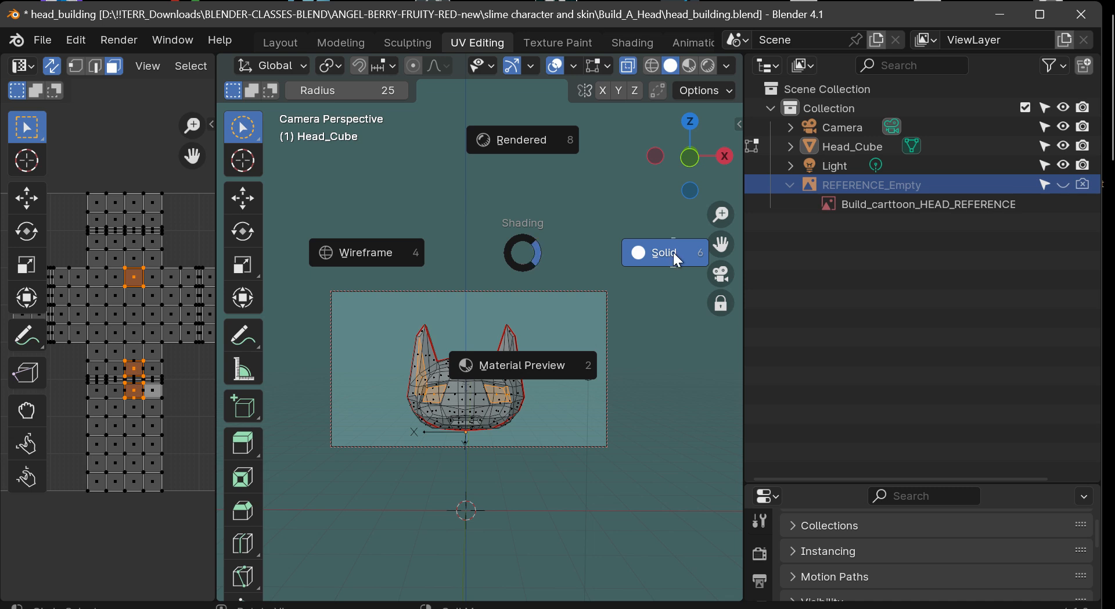
pyautogui.click(654, 253)
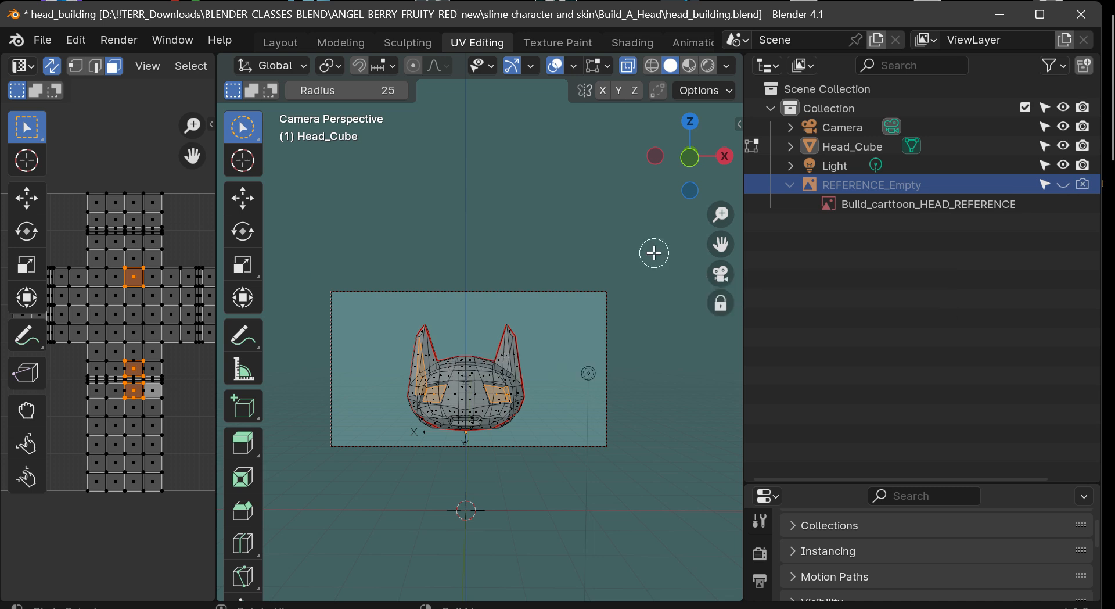
pyautogui.press('z')
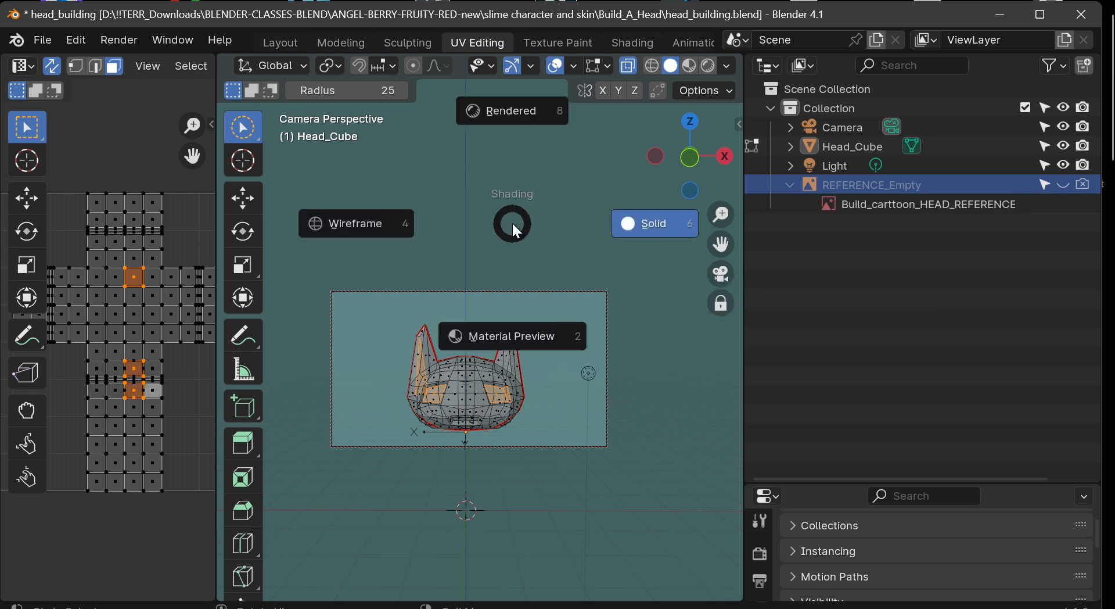
pyautogui.click(652, 225)
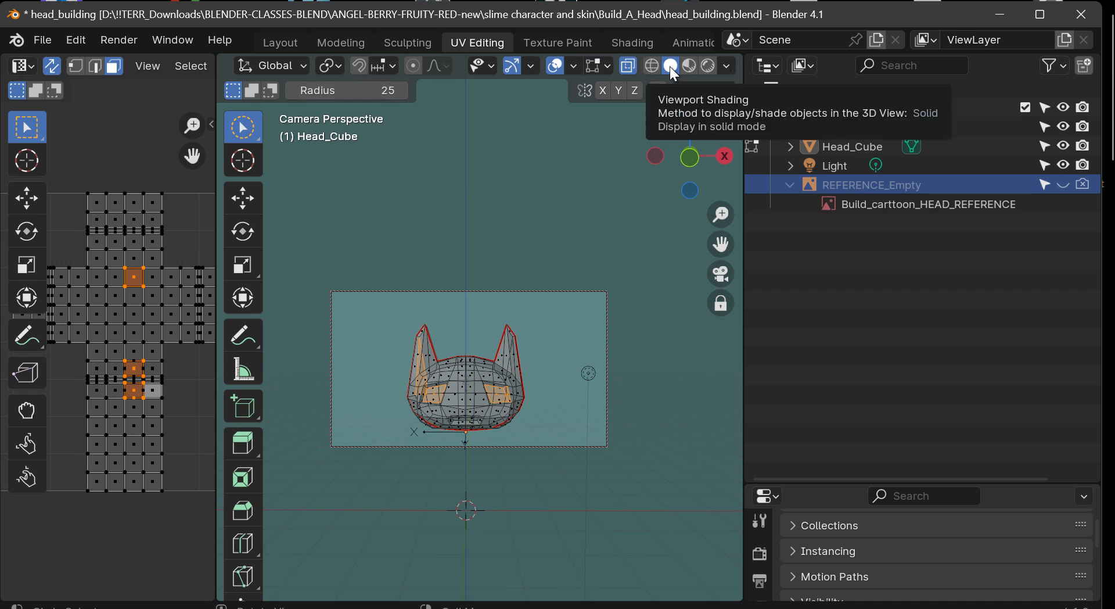
# Try several Studio light presets for Solid shading and choose the bright white one
pyautogui.click(726, 66)
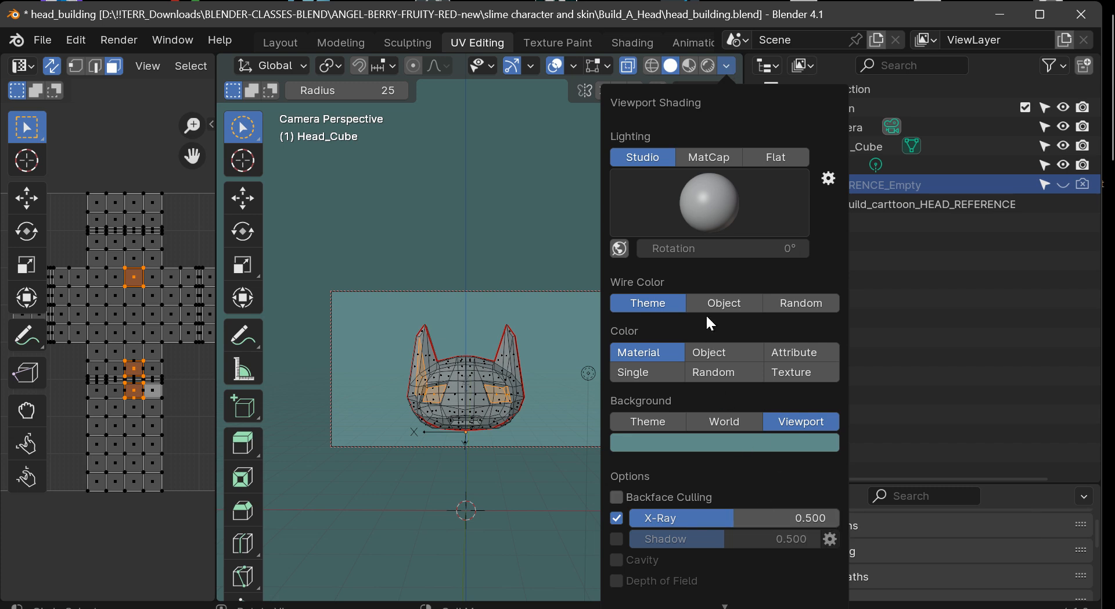
pyautogui.click(698, 157)
pyautogui.click(667, 158)
pyautogui.click(709, 204)
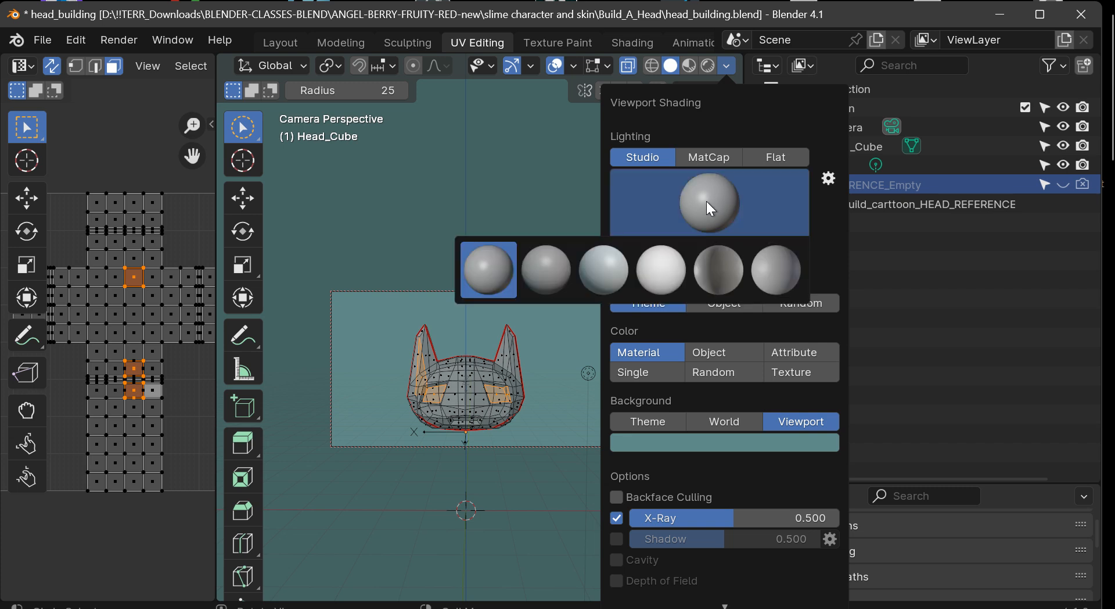
pyautogui.click(663, 266)
pyautogui.click(713, 195)
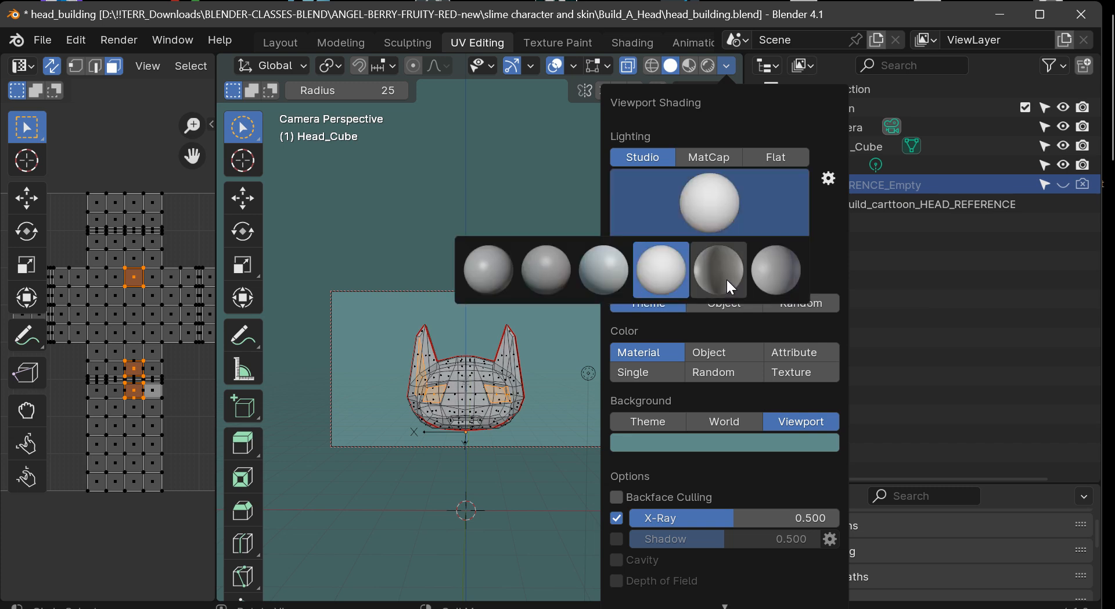
pyautogui.click(719, 263)
pyautogui.click(733, 222)
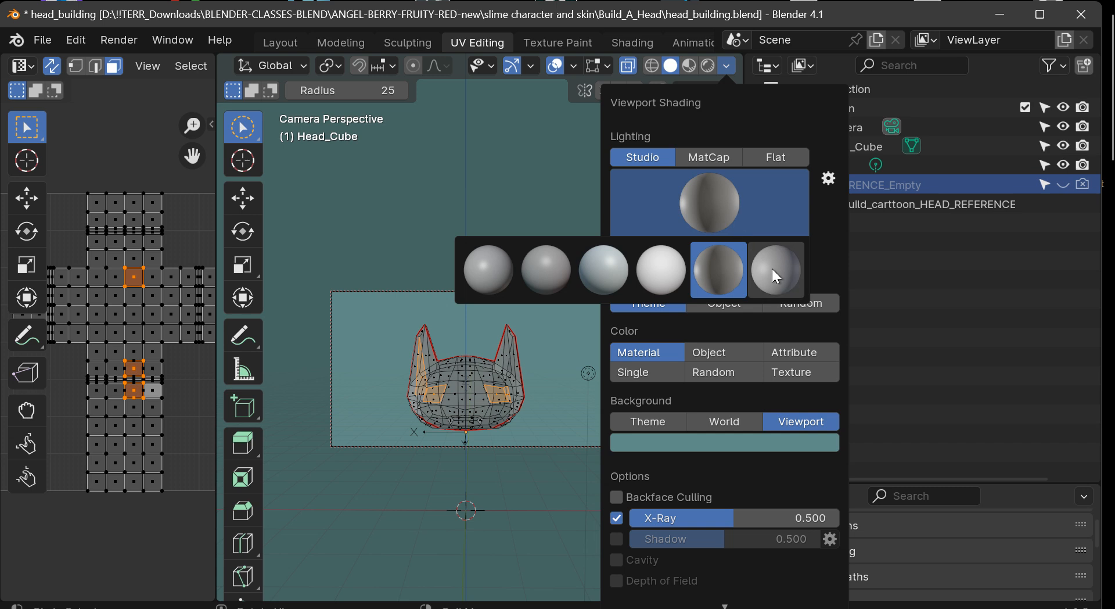
pyautogui.click(774, 268)
pyautogui.click(716, 201)
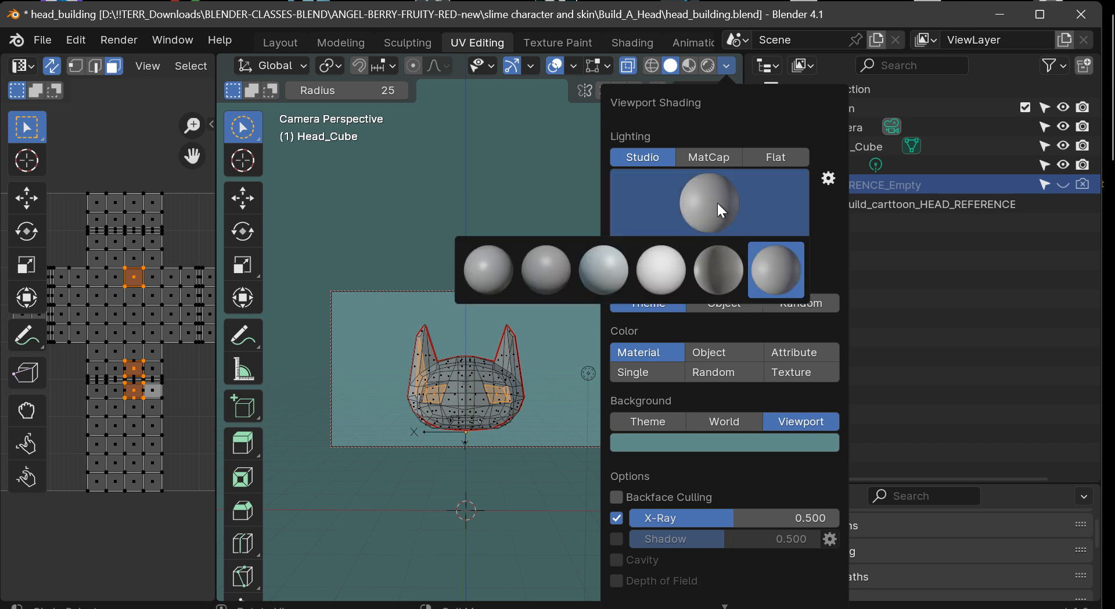
pyautogui.click(670, 271)
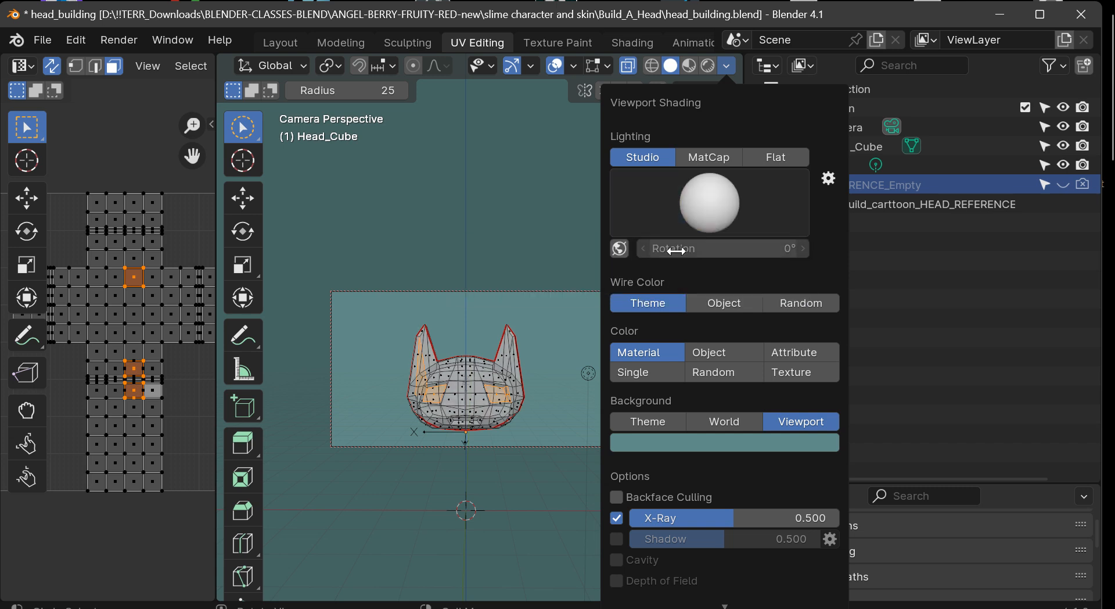
# Enable world space lighting, rotate it to -5.5°, and choose the dark striped studio light
pyautogui.click(620, 248)
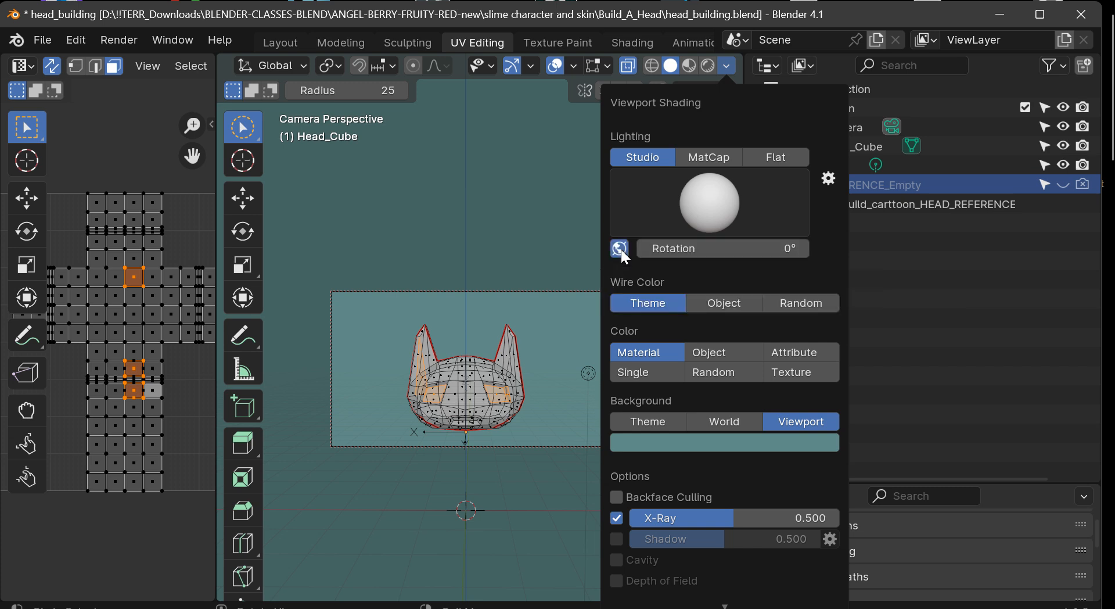
pyautogui.click(617, 250)
pyautogui.moveTo(726, 248)
pyautogui.mouseDown()
pyautogui.moveTo(739, 248)
pyautogui.moveTo(721, 248)
pyautogui.mouseUp()
pyautogui.click(703, 209)
pyautogui.click(717, 259)
pyautogui.scroll(4, 474, 422)
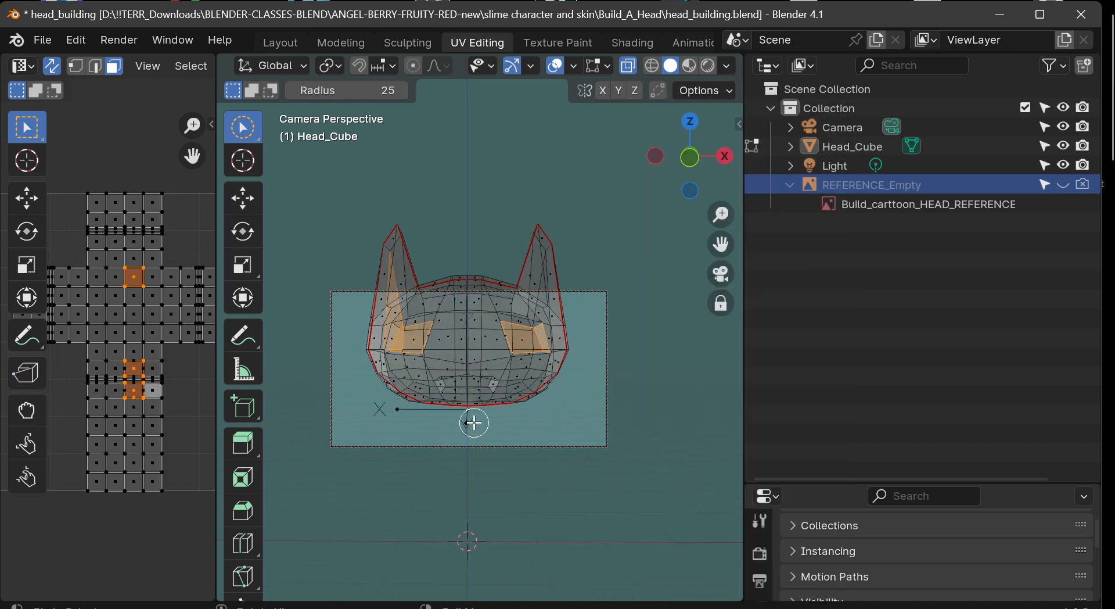
pyautogui.scroll(-3, 473, 422)
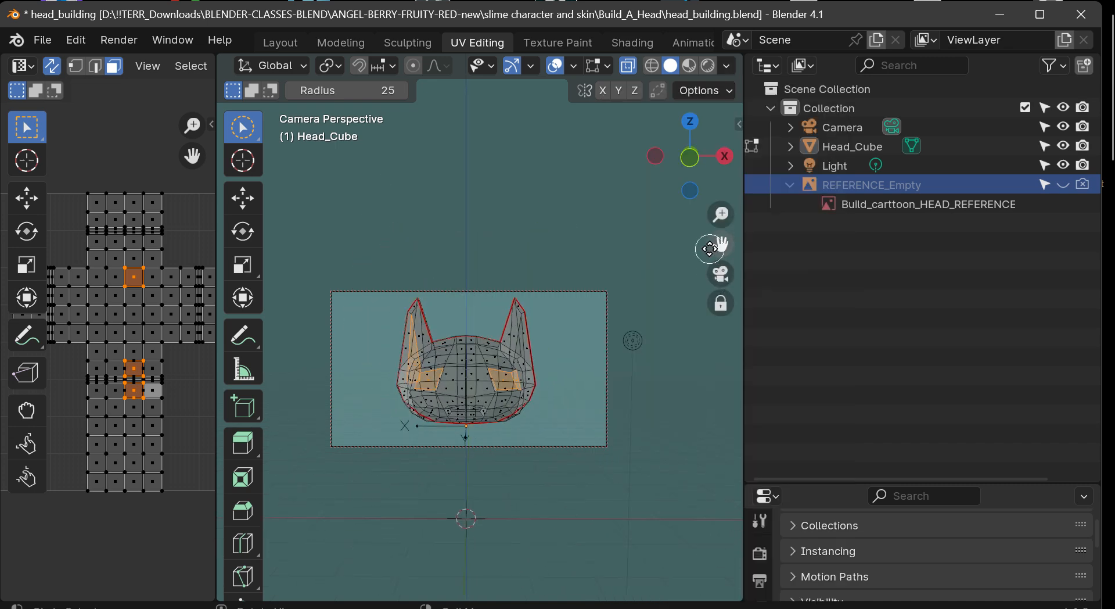
pyautogui.moveTo(720, 245); pyautogui.dragTo(712, 254)
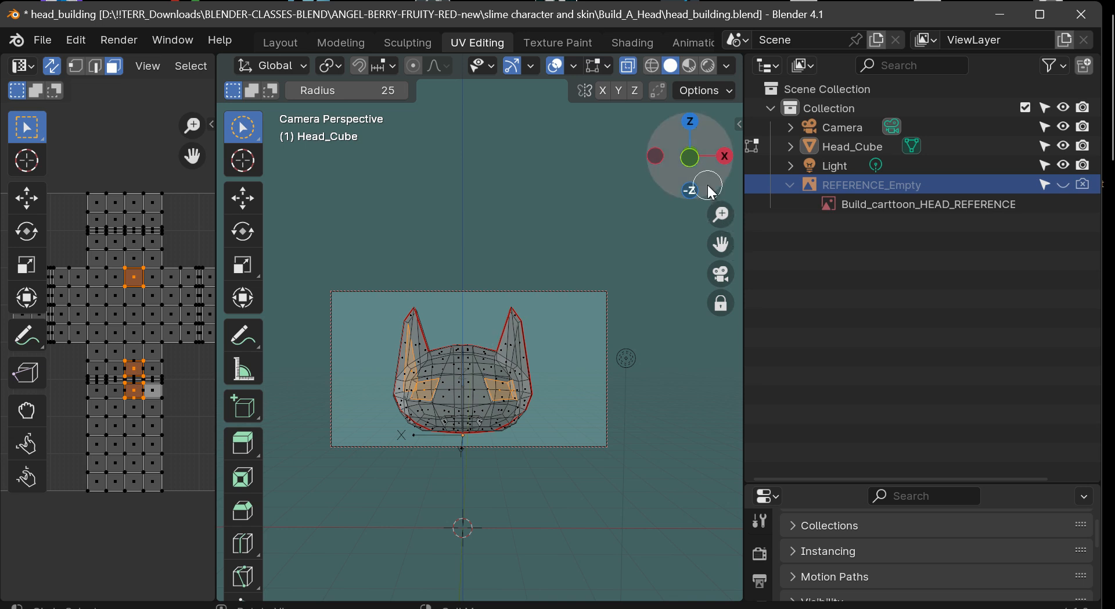
# Change the studio light to the pale bluish preset and rotate the lighting to -15.5°
pyautogui.click(726, 65)
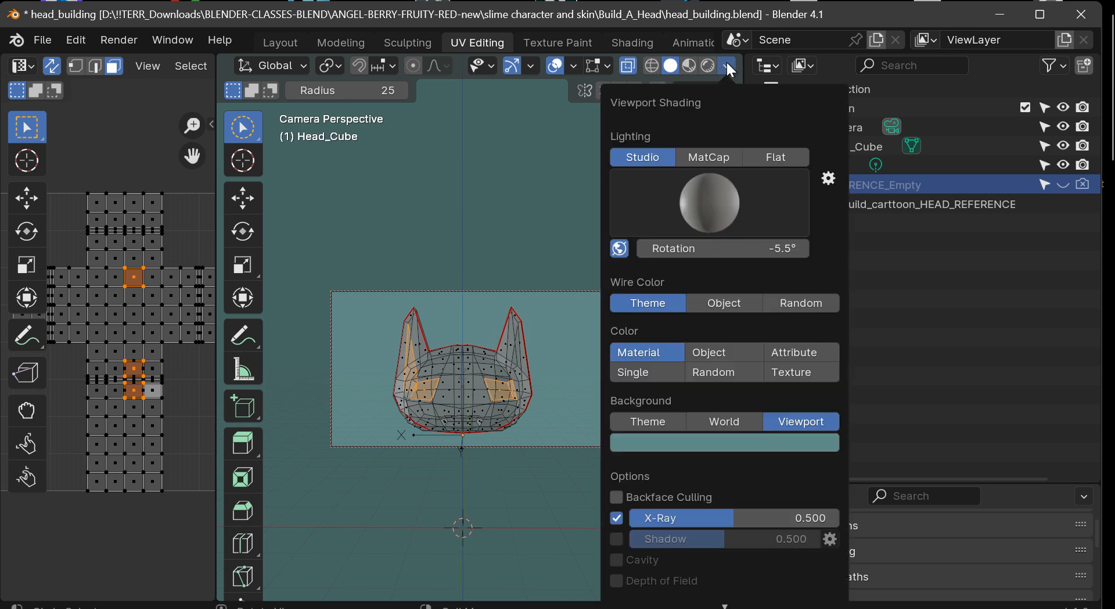
pyautogui.moveTo(715, 248)
pyautogui.mouseDown()
pyautogui.moveTo(728, 248)
pyautogui.moveTo(717, 248)
pyautogui.mouseUp()
pyautogui.click(727, 215)
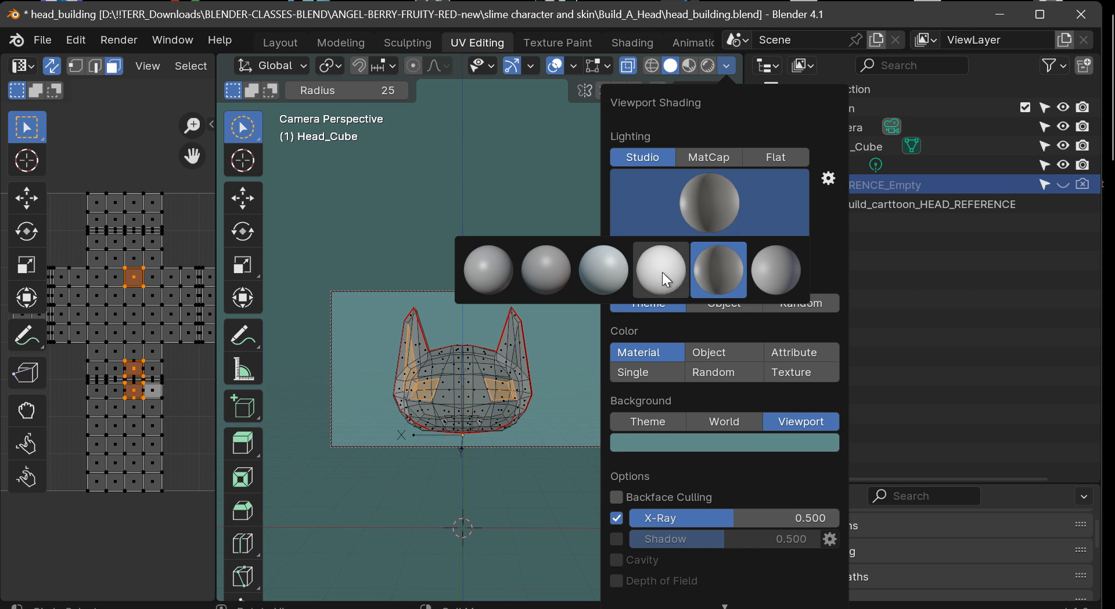
pyautogui.click(662, 271)
pyautogui.click(718, 206)
pyautogui.click(607, 270)
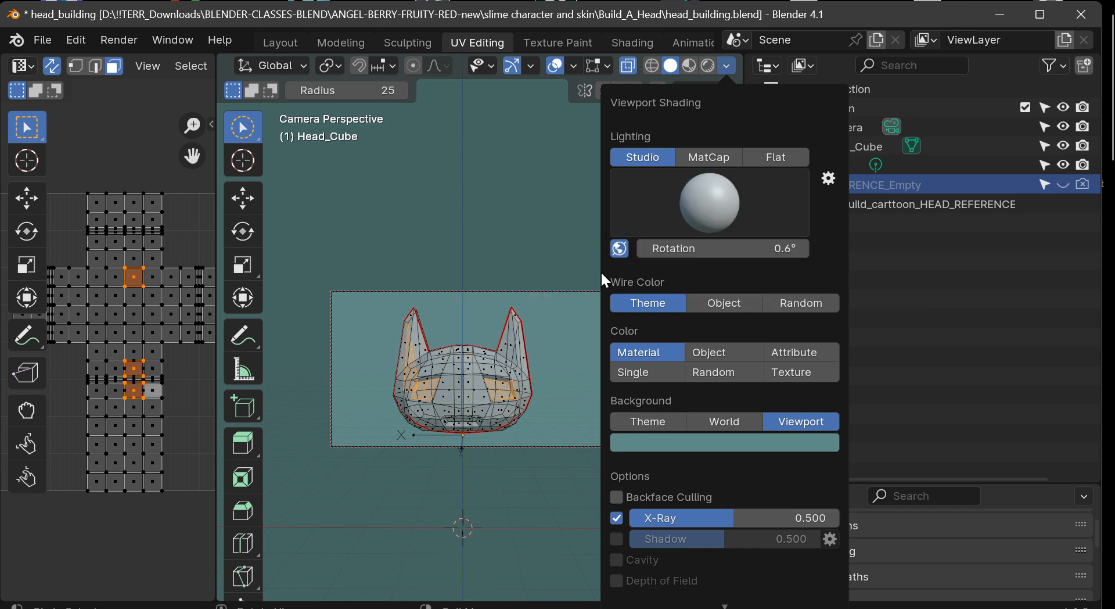
pyautogui.moveTo(720, 248)
pyautogui.mouseDown()
pyautogui.moveTo(769, 248)
pyautogui.moveTo(710, 248)
pyautogui.moveTo(760, 248)
pyautogui.moveTo(724, 248)
pyautogui.mouseUp()
pyautogui.click(689, 249)
pyautogui.click(723, 242)
pyautogui.click(774, 214)
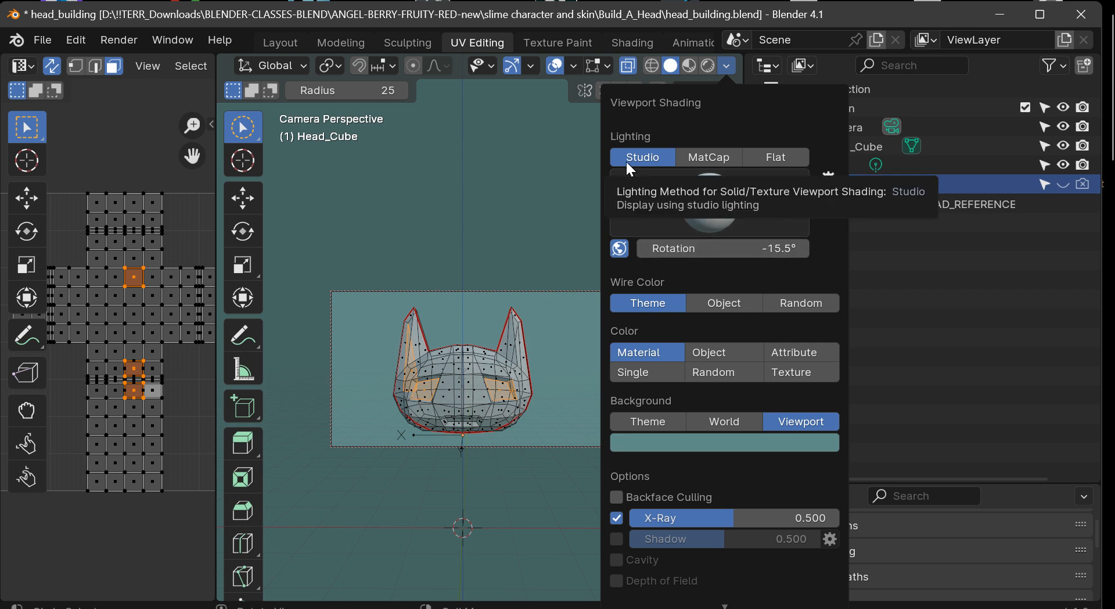
# Set the Solid shading color to Random and darken the teal viewport background to value 0.178
pyautogui.click(793, 375)
pyautogui.click(718, 373)
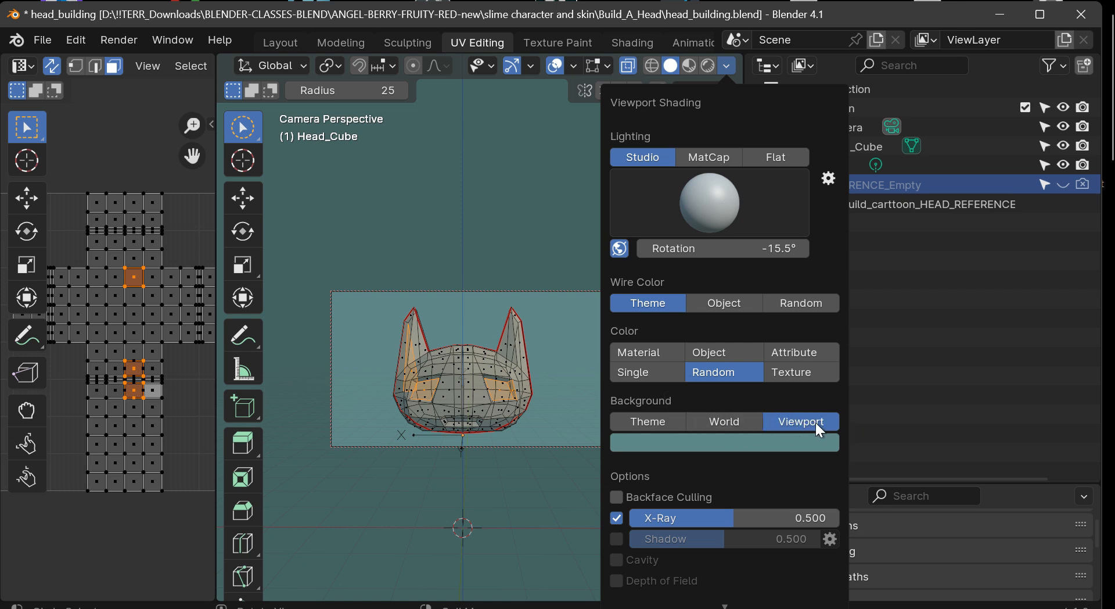
pyautogui.click(749, 444)
pyautogui.click(729, 443)
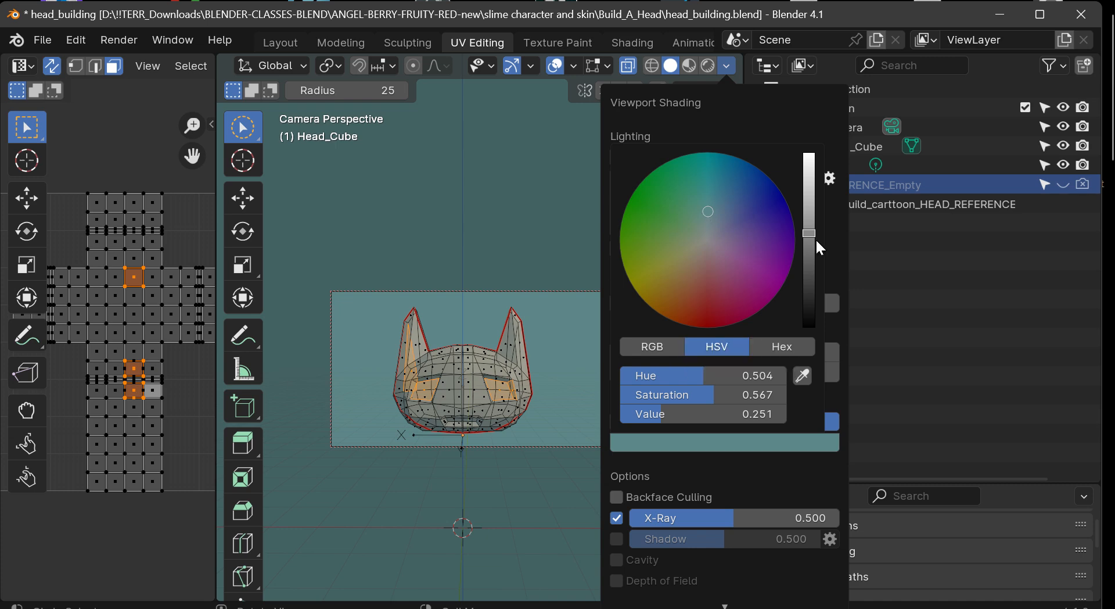
pyautogui.moveTo(809, 233)
pyautogui.mouseDown()
pyautogui.moveTo(809, 154)
pyautogui.moveTo(809, 323)
pyautogui.moveTo(809, 192)
pyautogui.moveTo(809, 267)
pyautogui.moveTo(809, 247)
pyautogui.mouseUp()
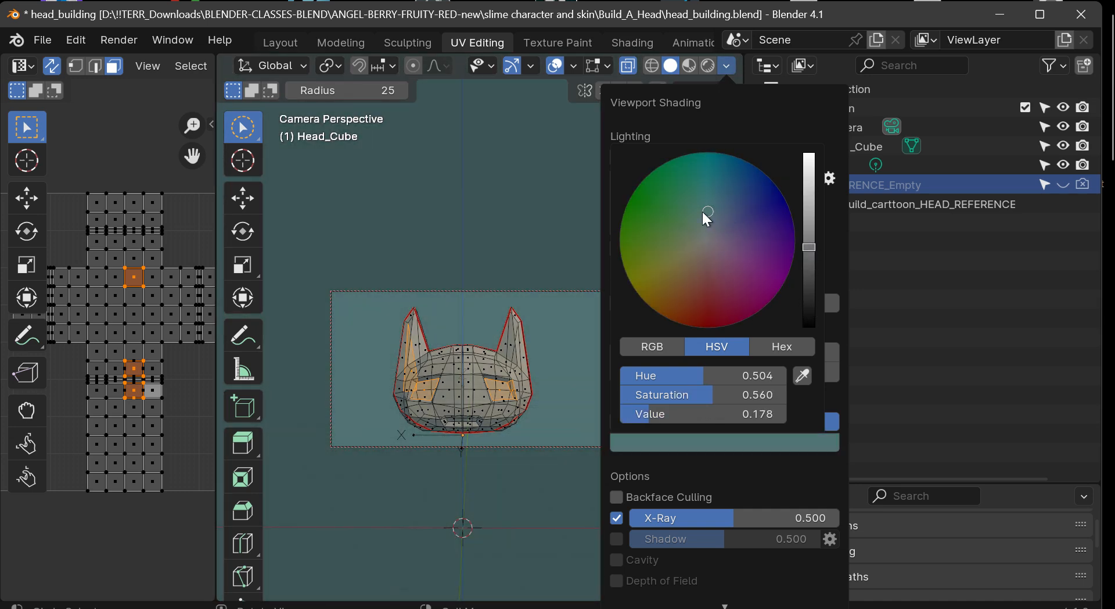
# Change the viewport background to pink with hue 0.959, saturation 0.524 and value 0.719
pyautogui.moveTo(710, 215)
pyautogui.mouseDown()
pyautogui.moveTo(670, 211)
pyautogui.moveTo(679, 223)
pyautogui.moveTo(706, 218)
pyautogui.moveTo(693, 195)
pyautogui.moveTo(728, 216)
pyautogui.moveTo(717, 213)
pyautogui.moveTo(710, 233)
pyautogui.mouseUp()
pyautogui.moveTo(809, 247); pyautogui.dragTo(809, 193)
pyautogui.moveTo(709, 234); pyautogui.dragTo(713, 259)
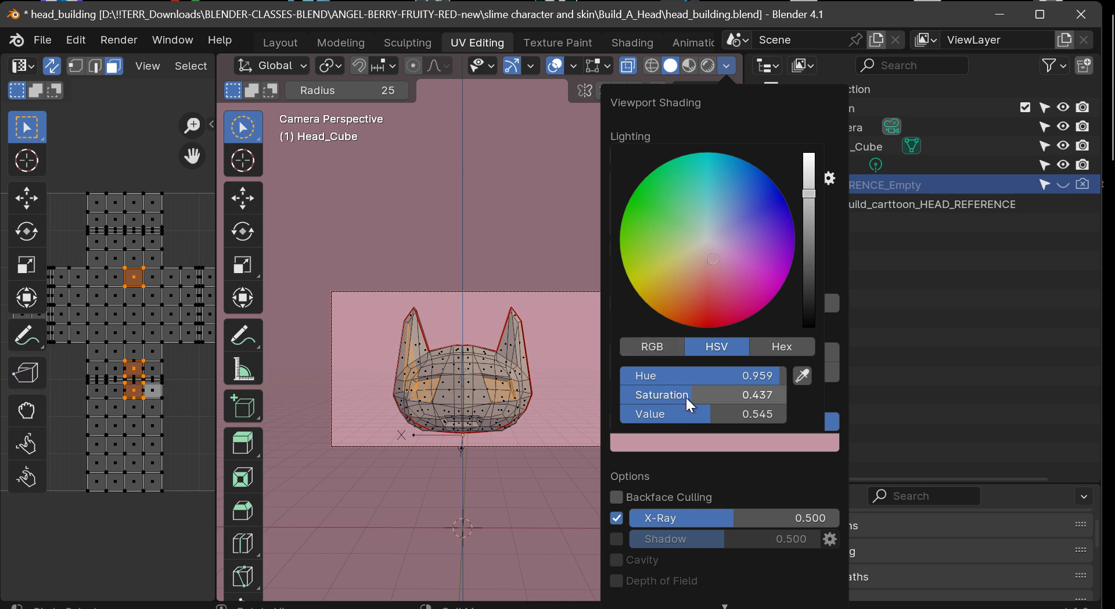
pyautogui.moveTo(687, 399); pyautogui.dragTo(741, 416)
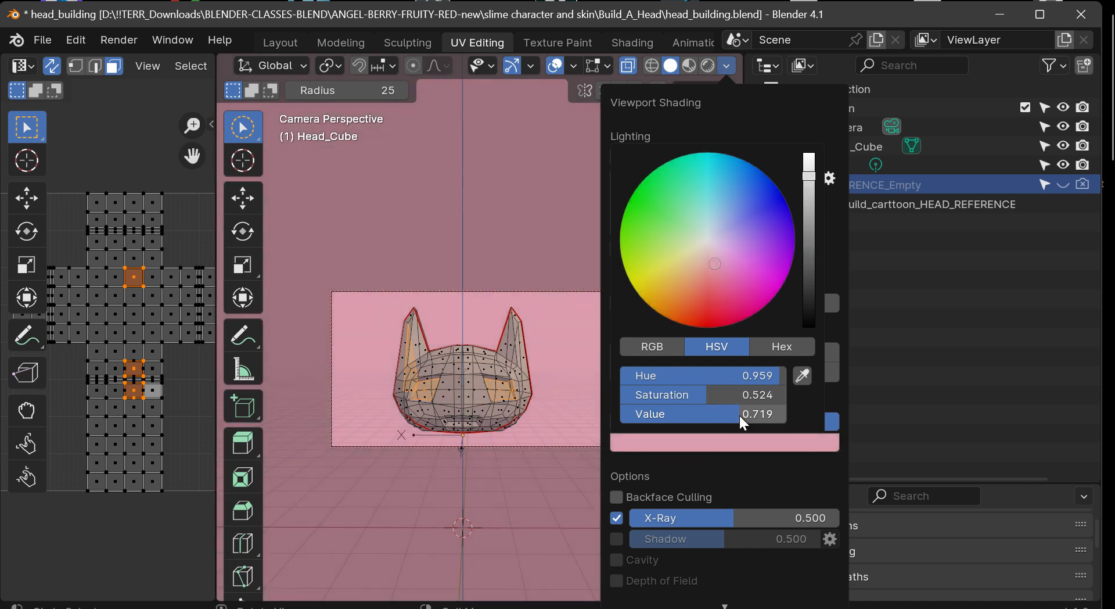
# Change the viewport background color from pink to a saturated orange
pyautogui.click(716, 441)
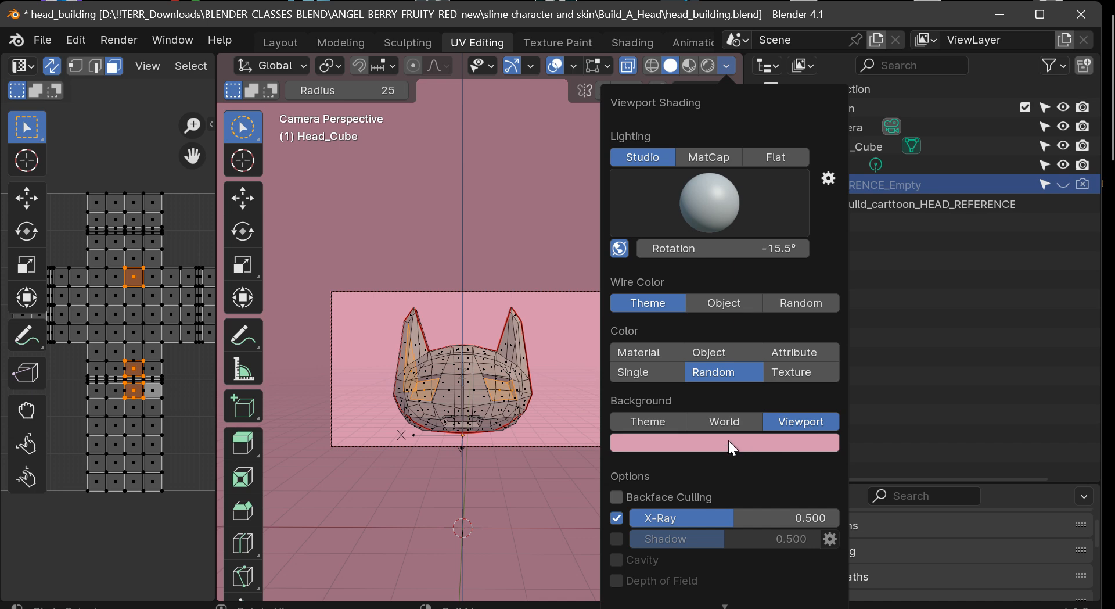
pyautogui.click(729, 444)
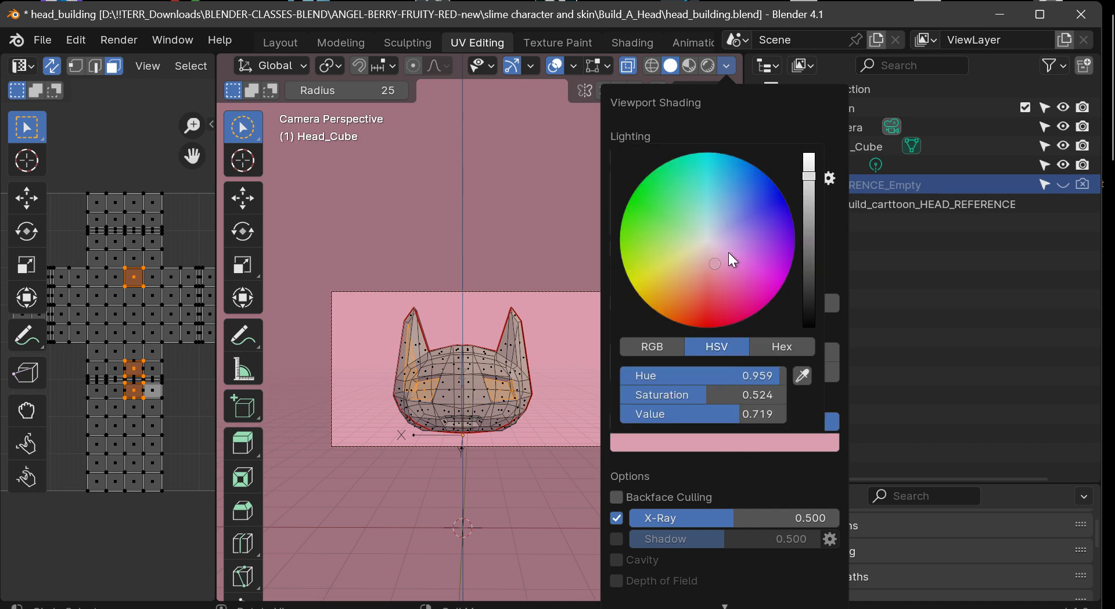
pyautogui.moveTo(728, 253)
pyautogui.mouseDown()
pyautogui.moveTo(679, 265)
pyautogui.moveTo(737, 216)
pyautogui.moveTo(698, 289)
pyautogui.moveTo(773, 262)
pyautogui.moveTo(723, 304)
pyautogui.moveTo(644, 281)
pyautogui.moveTo(750, 229)
pyautogui.moveTo(663, 306)
pyautogui.moveTo(699, 301)
pyautogui.moveTo(667, 300)
pyautogui.mouseUp()
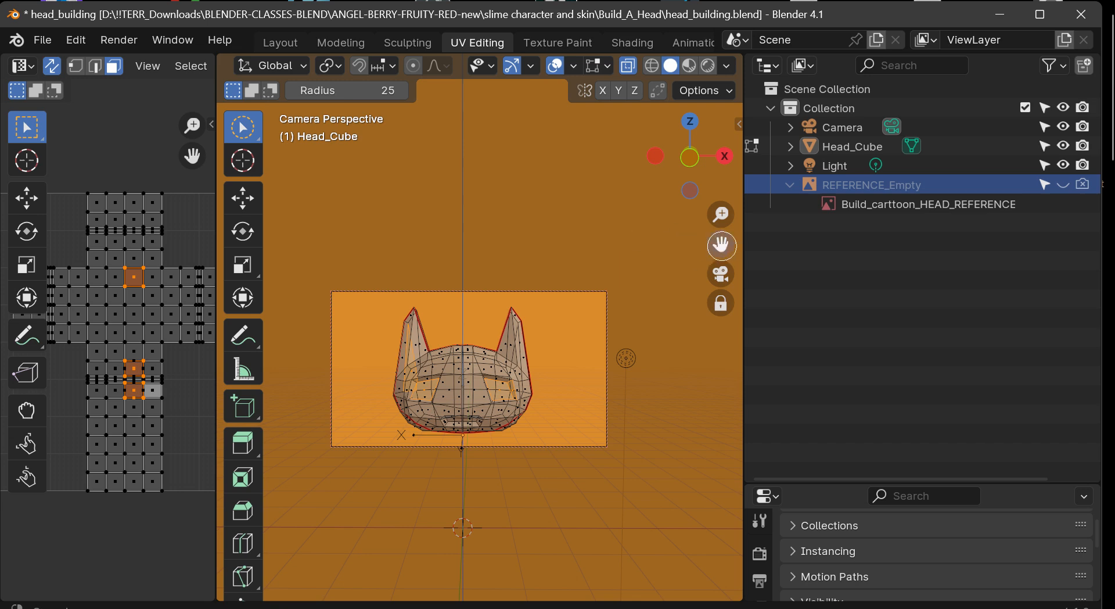
# Switch the Solid shading lighting from Studio to MatCap and choose the red metal_carpaint.exr sphere
pyautogui.moveTo(720, 244); pyautogui.dragTo(717, 242)
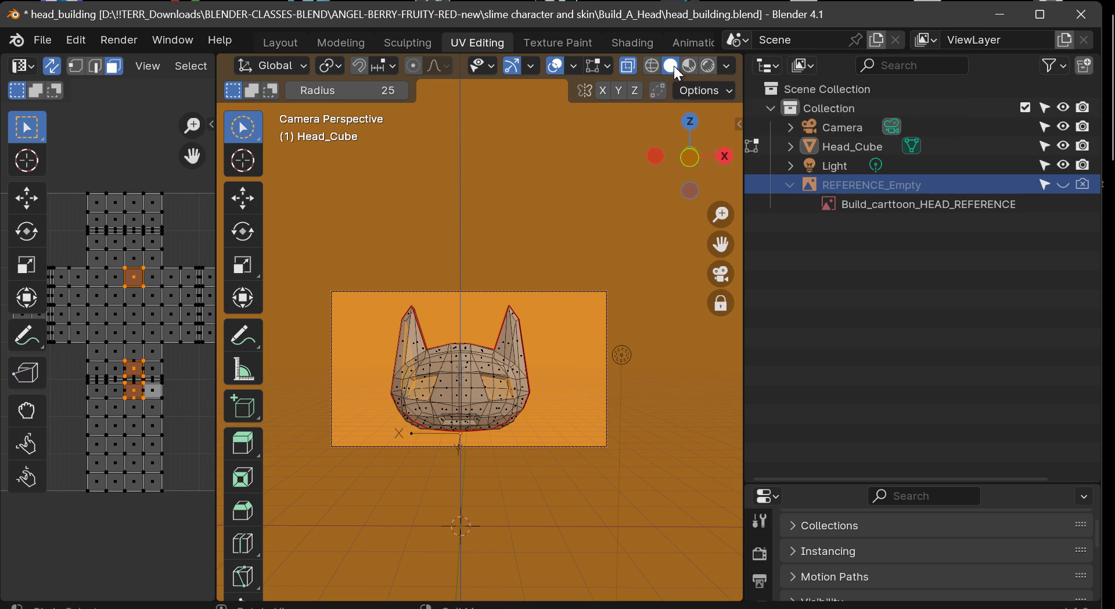
pyautogui.click(727, 66)
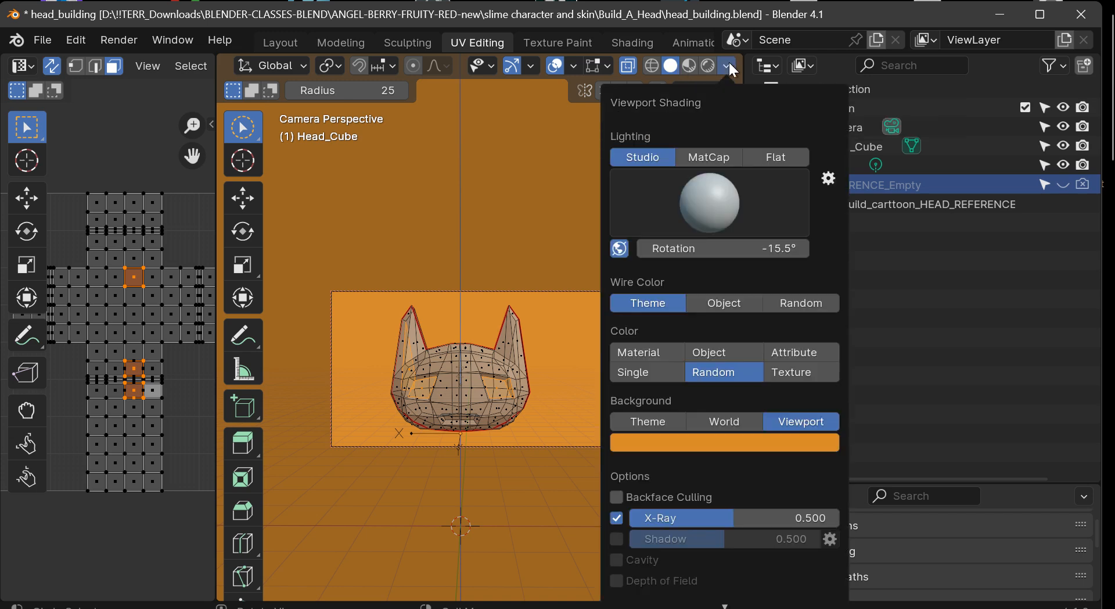
pyautogui.click(729, 64)
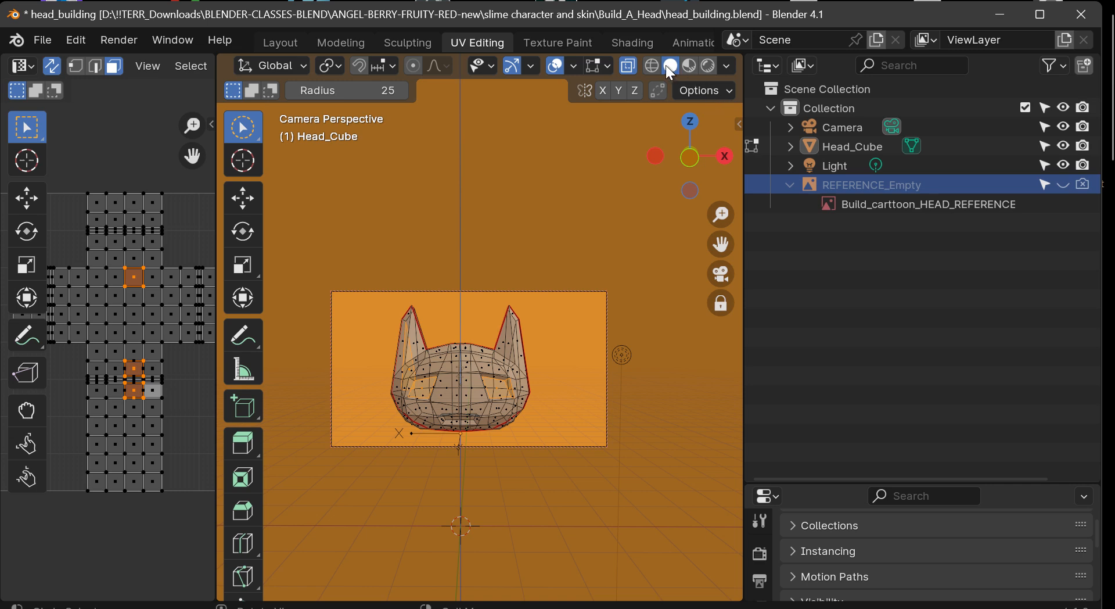
pyautogui.click(727, 66)
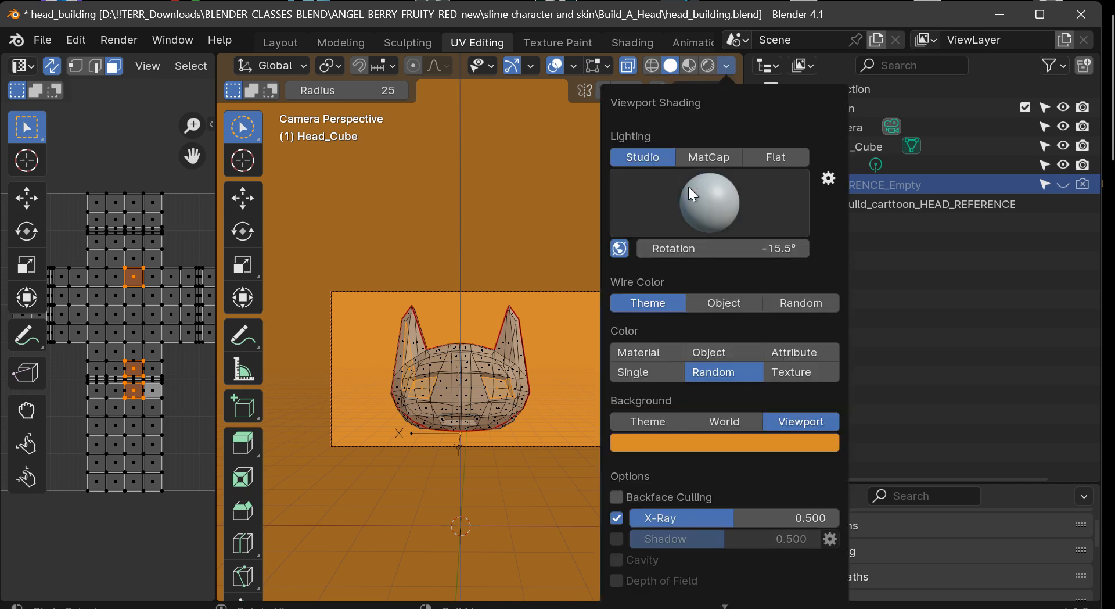
pyautogui.click(714, 210)
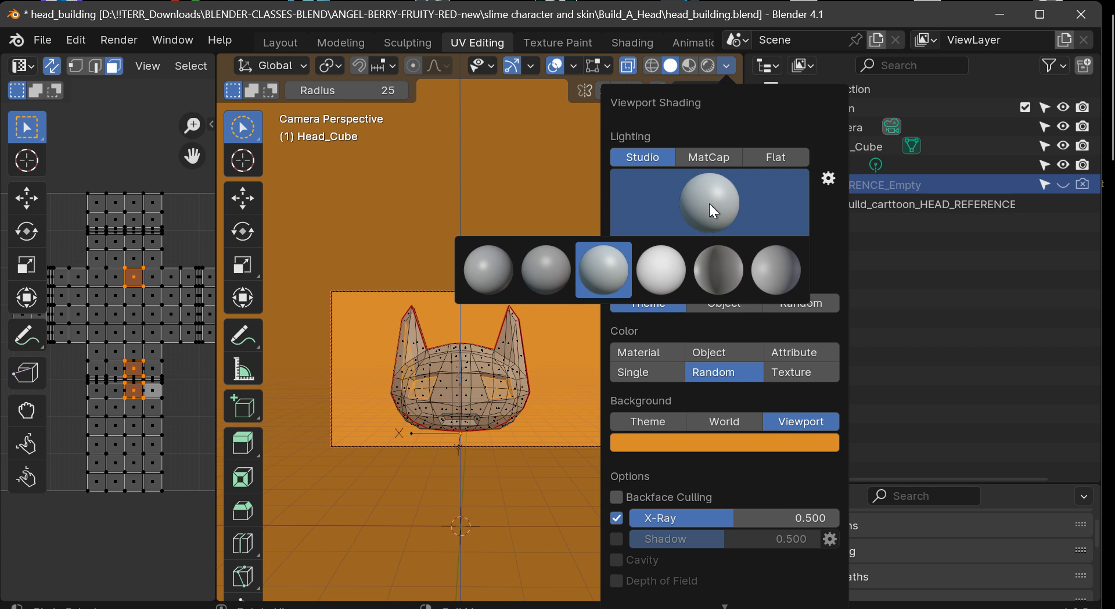
pyautogui.click(709, 156)
pyautogui.click(715, 205)
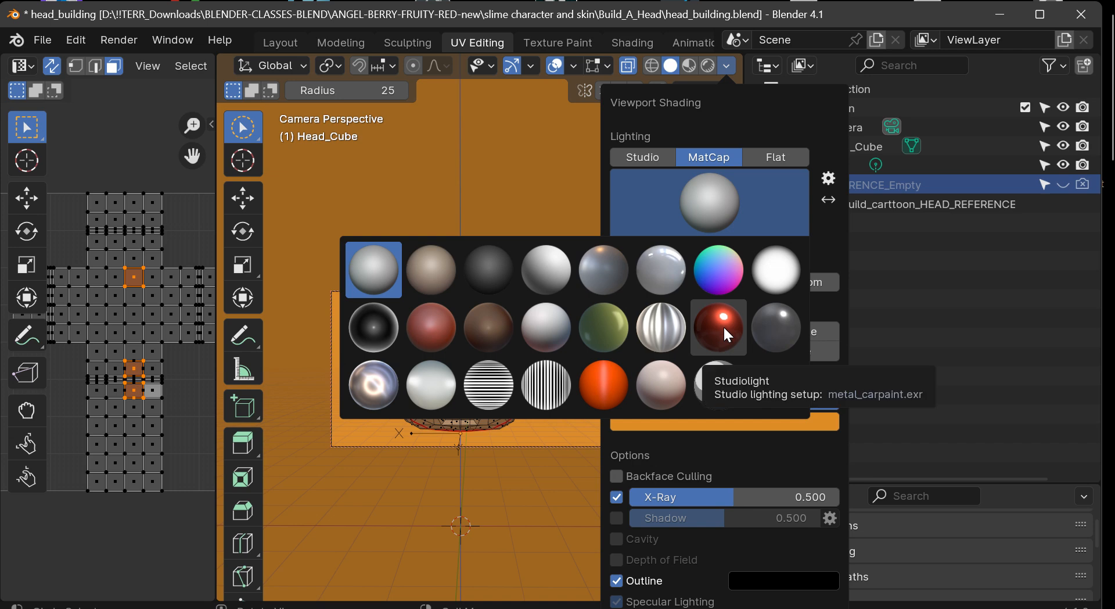
pyautogui.click(720, 328)
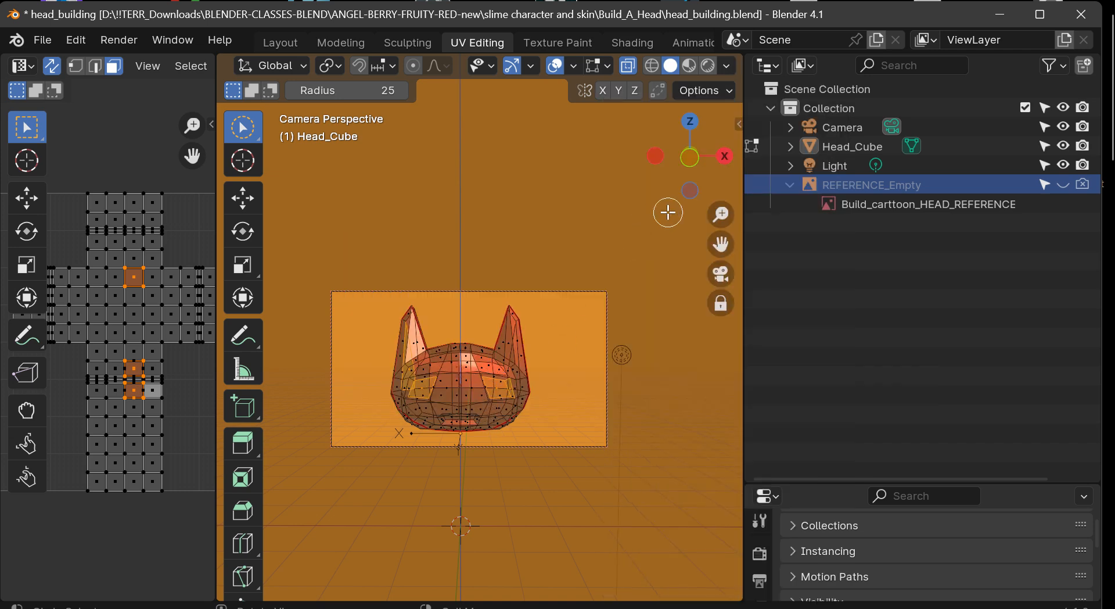
# Toggle X-ray off and on repeatedly to compare the opaque and see-through views of the head from an angle
pyautogui.moveTo(667, 136); pyautogui.dragTo(736, 150)
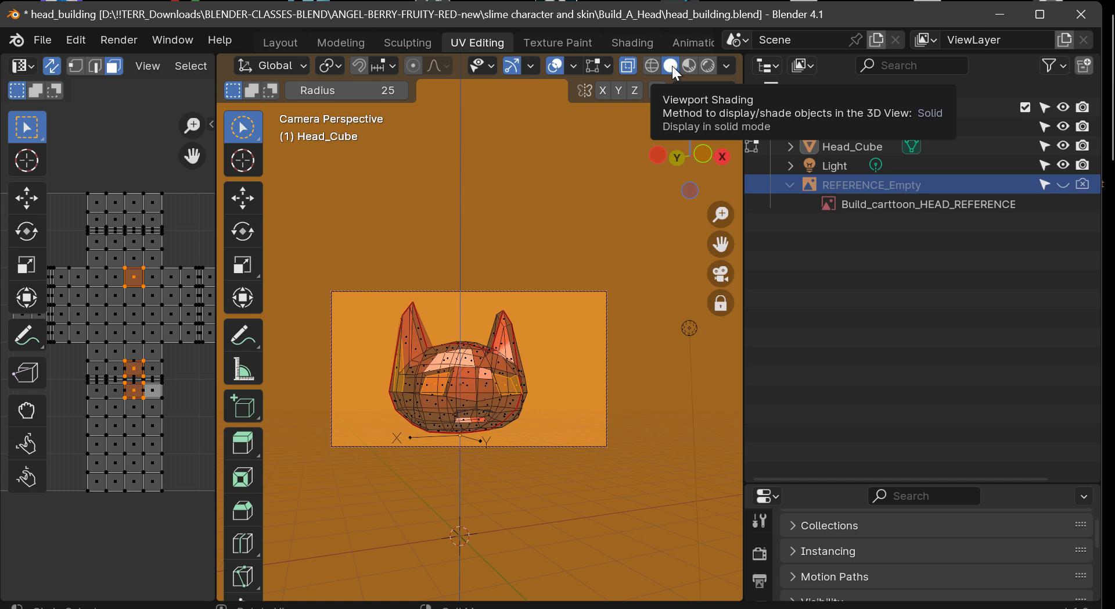
pyautogui.click(627, 65)
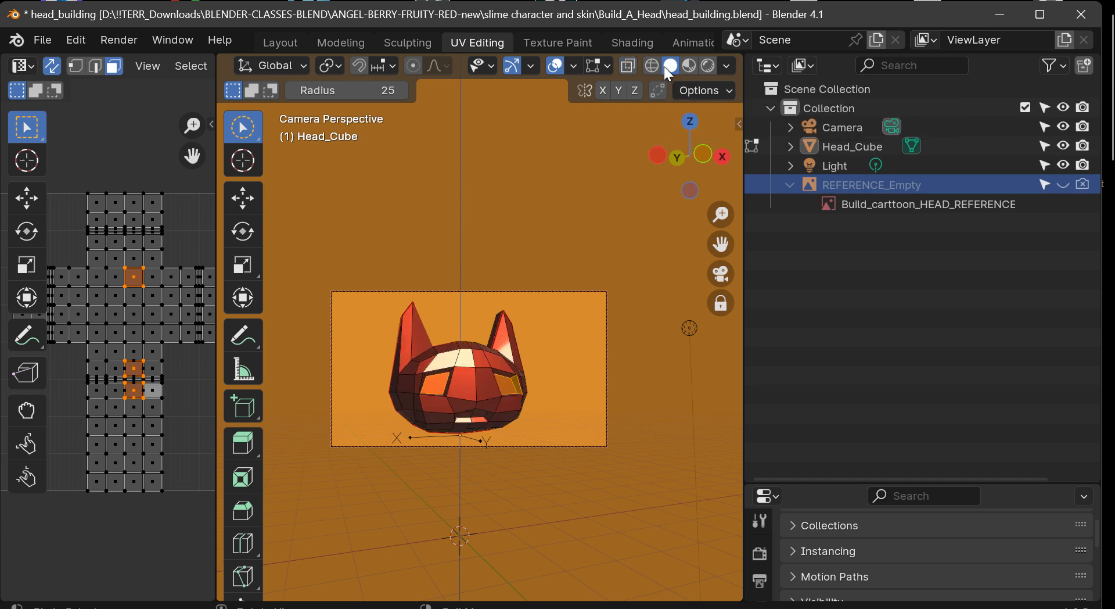
pyautogui.click(628, 66)
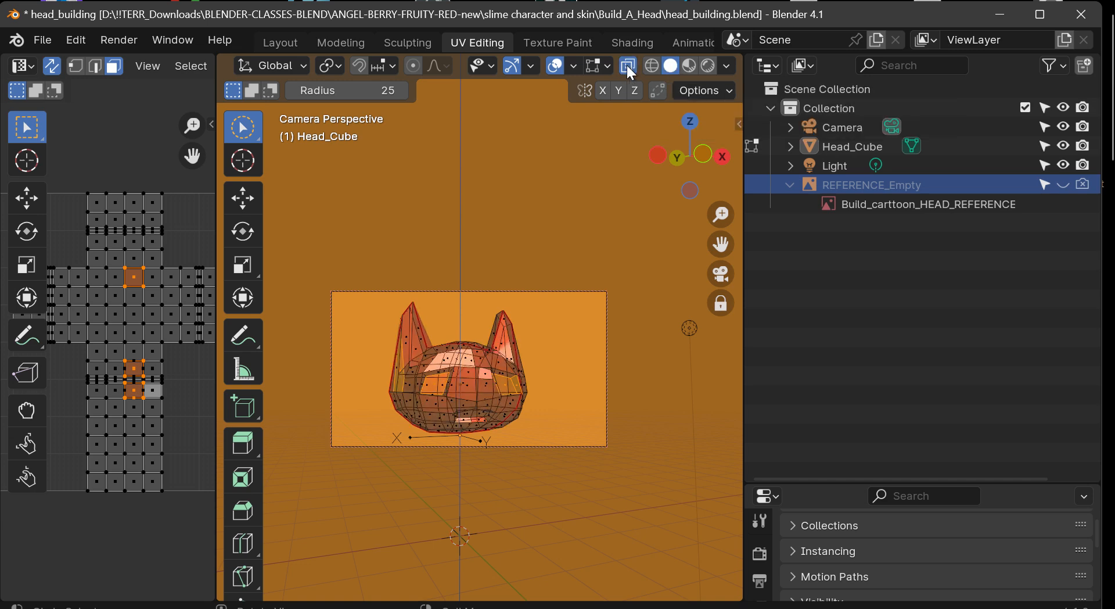
pyautogui.click(627, 66)
pyautogui.click(628, 66)
pyautogui.click(629, 66)
pyautogui.click(629, 66)
pyautogui.click(629, 66)
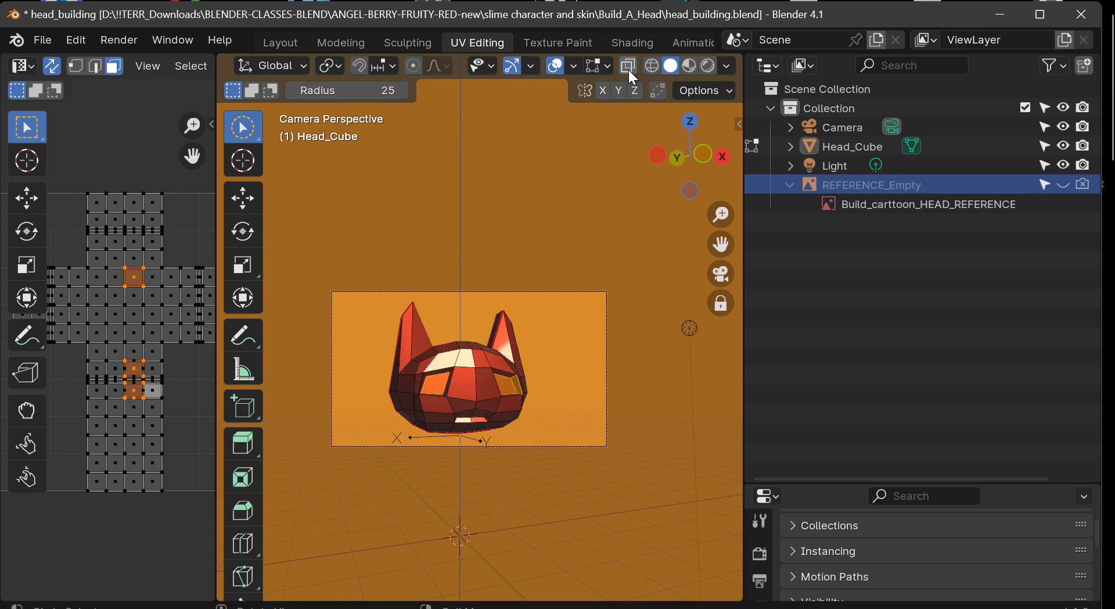
pyautogui.click(627, 66)
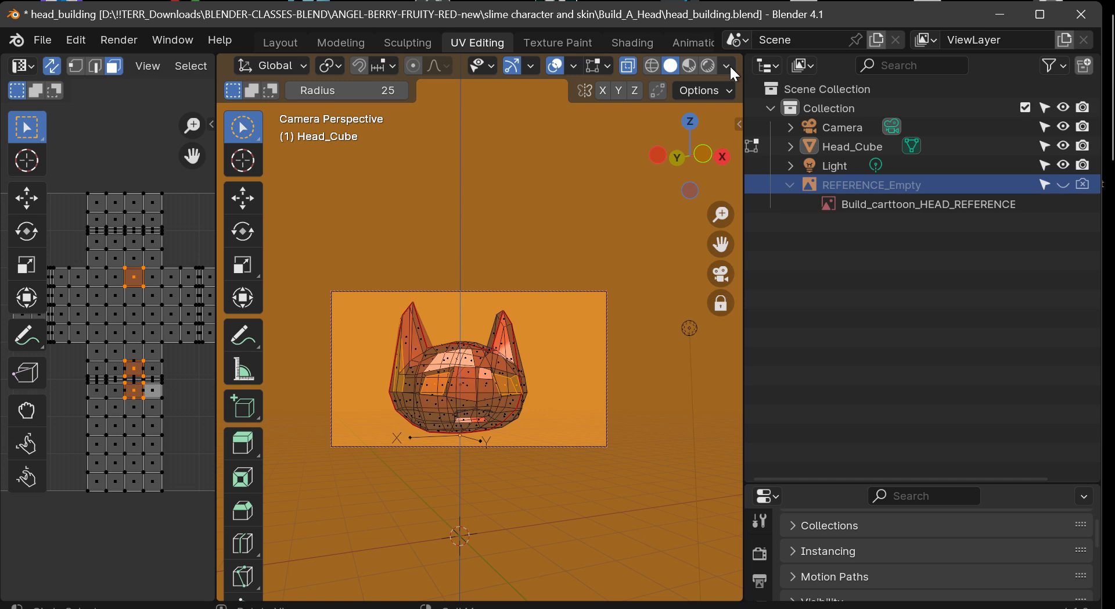
pyautogui.click(631, 65)
pyautogui.click(631, 65)
# Disable the X-Ray option in the viewport shading settings and turn X-ray display back on
pyautogui.click(727, 66)
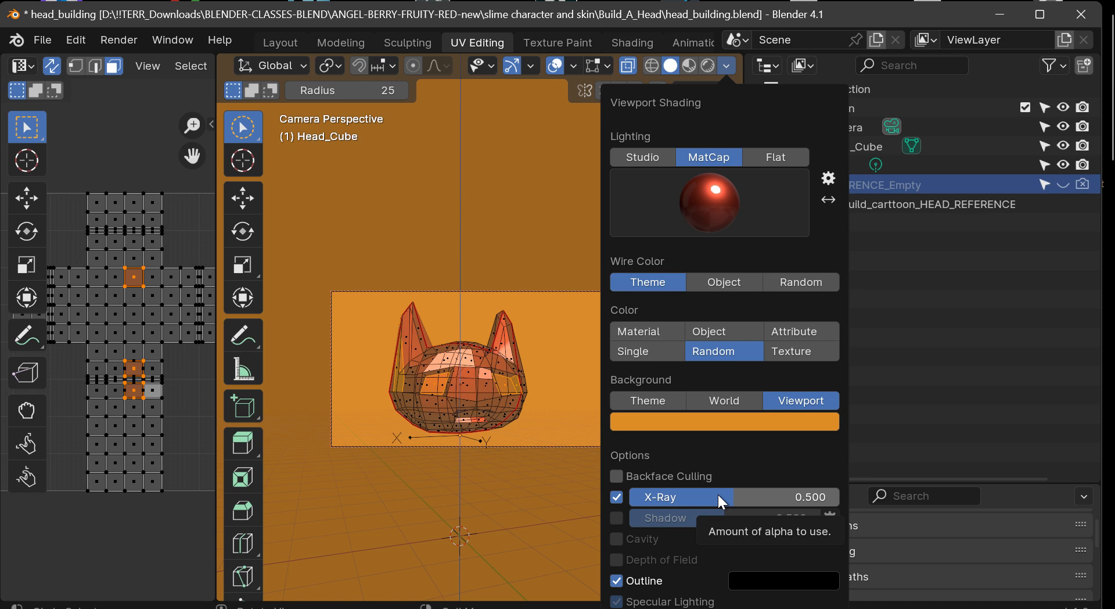
pyautogui.click(616, 496)
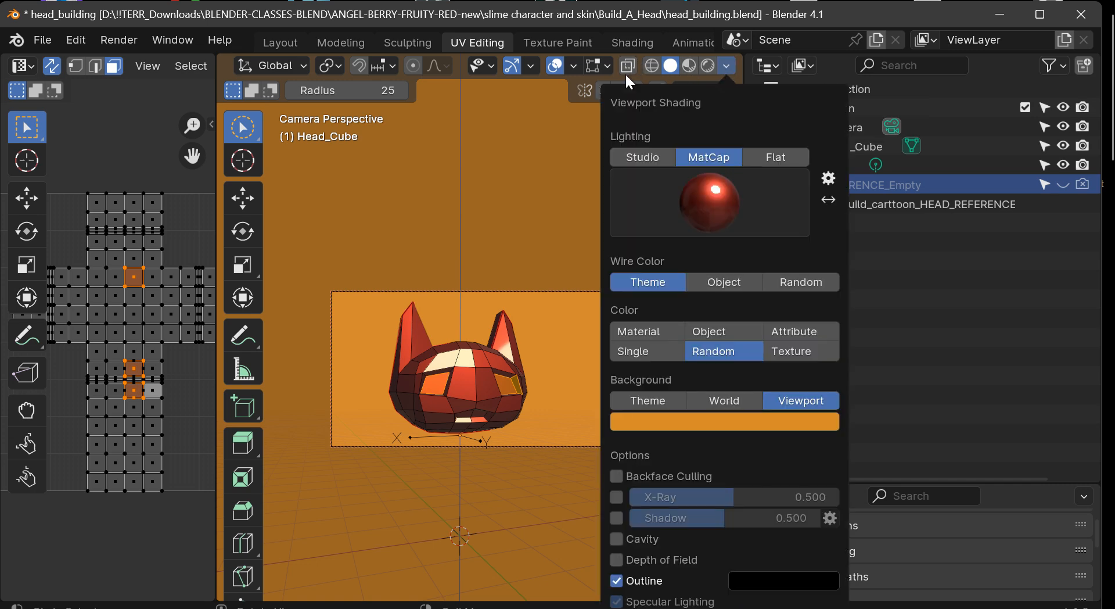
pyautogui.click(628, 65)
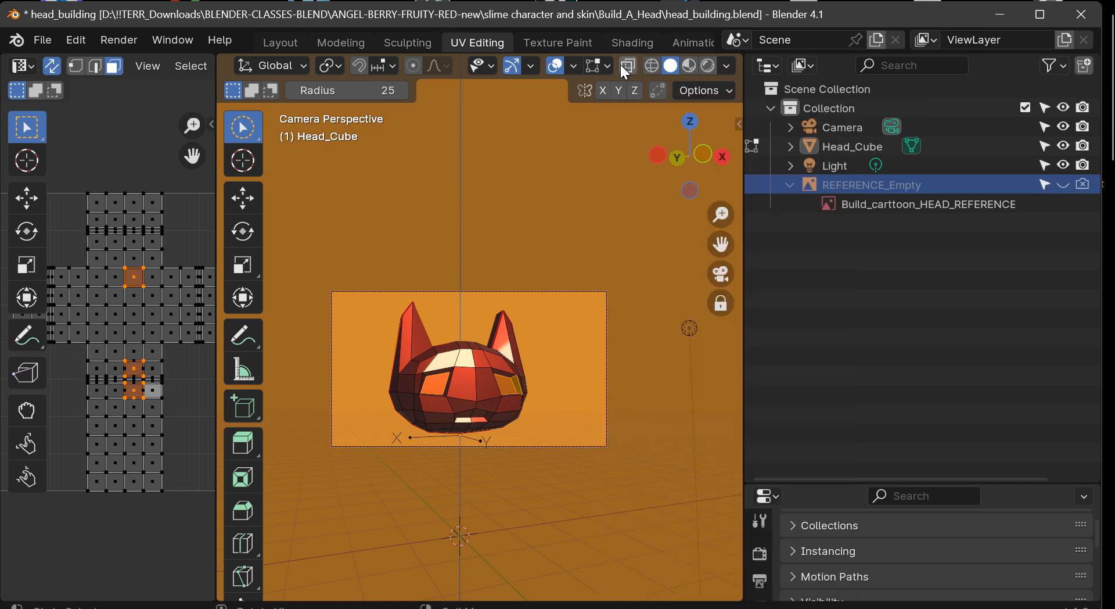
pyautogui.click(627, 65)
# Set the X-Ray alpha to 0.734 and switch the viewport background source to World
pyautogui.click(726, 65)
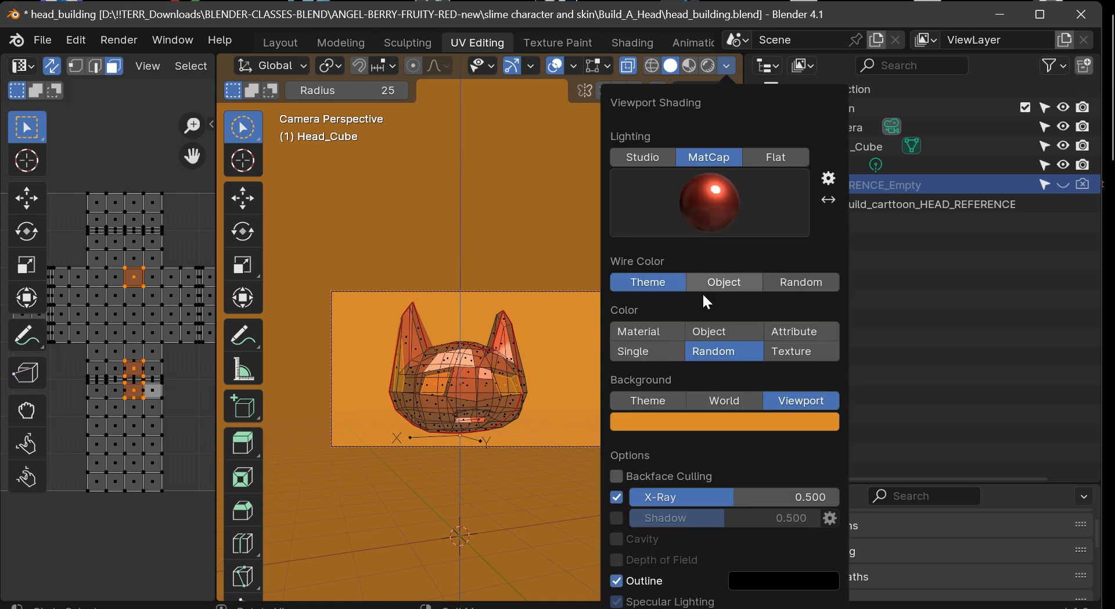
pyautogui.moveTo(717, 496); pyautogui.dragTo(781, 495)
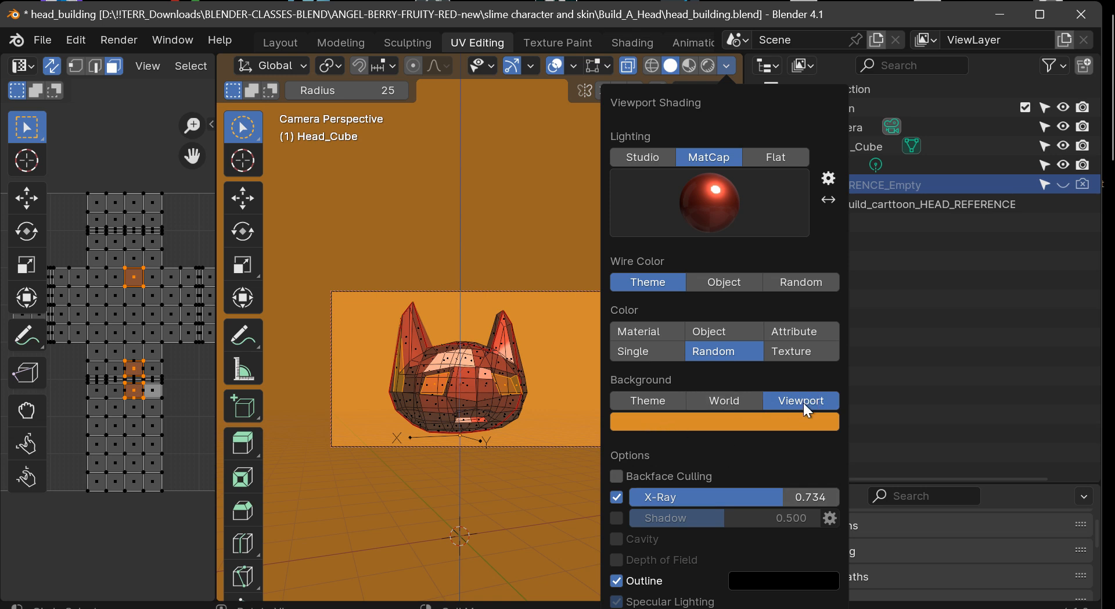
pyautogui.click(765, 423)
pyautogui.click(730, 400)
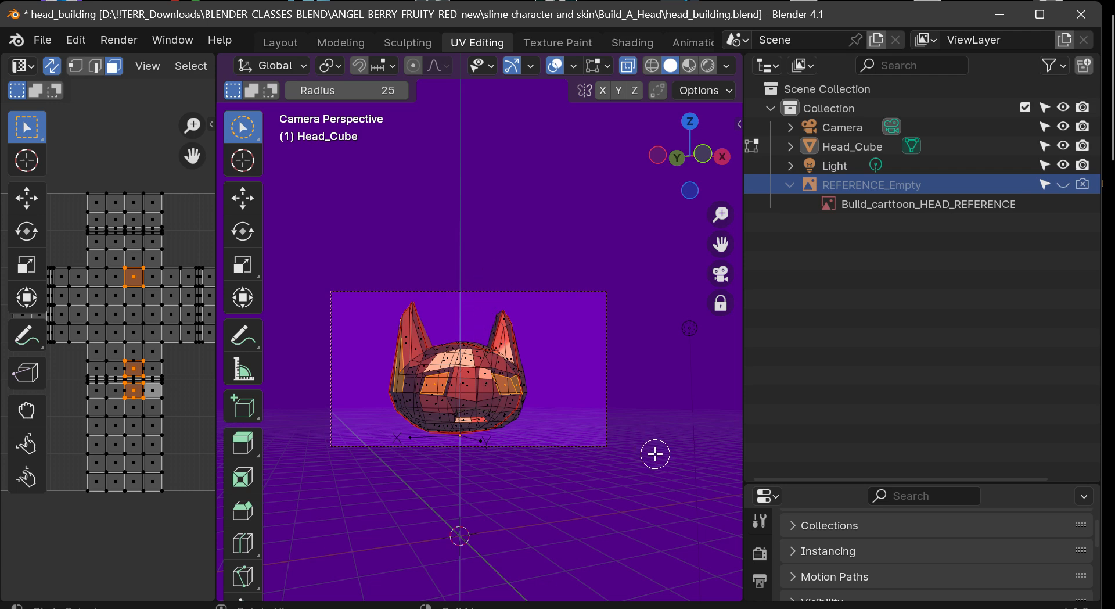
# Enlarge the Properties editor and expand the Visibility section of Head_Cube's object properties
pyautogui.moveTo(800, 485); pyautogui.dragTo(813, 119)
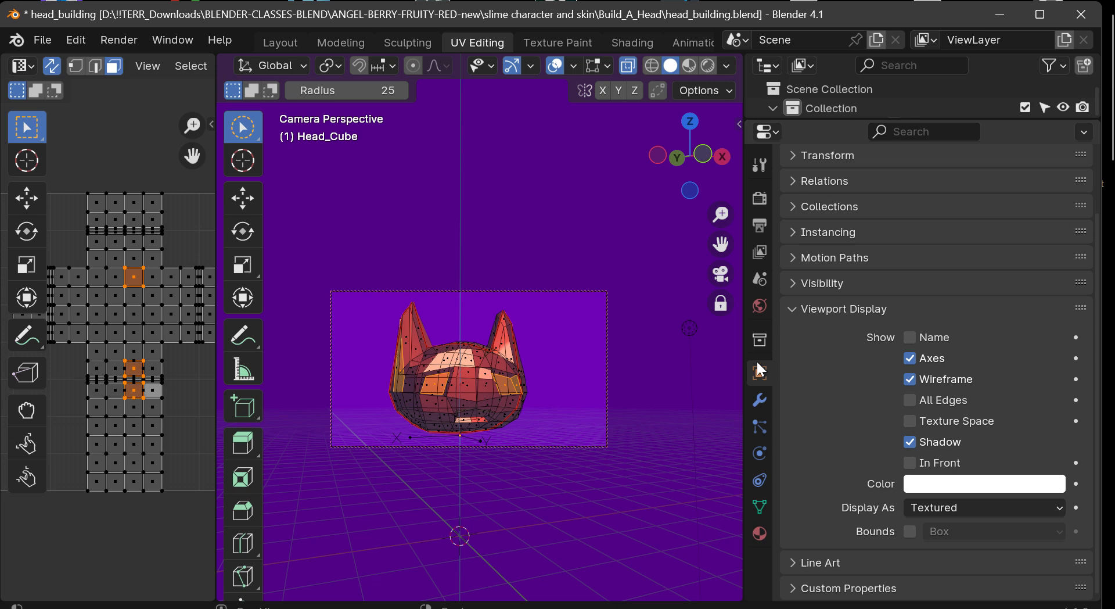
pyautogui.click(796, 283)
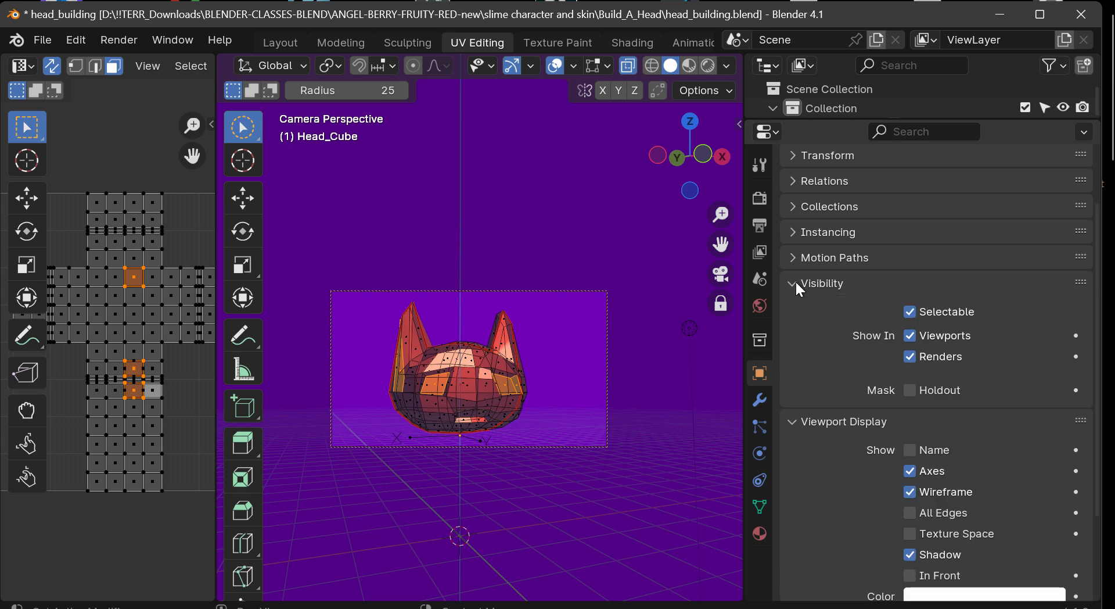
pyautogui.scroll(-3, 976, 497)
pyautogui.scroll(8, 970, 493)
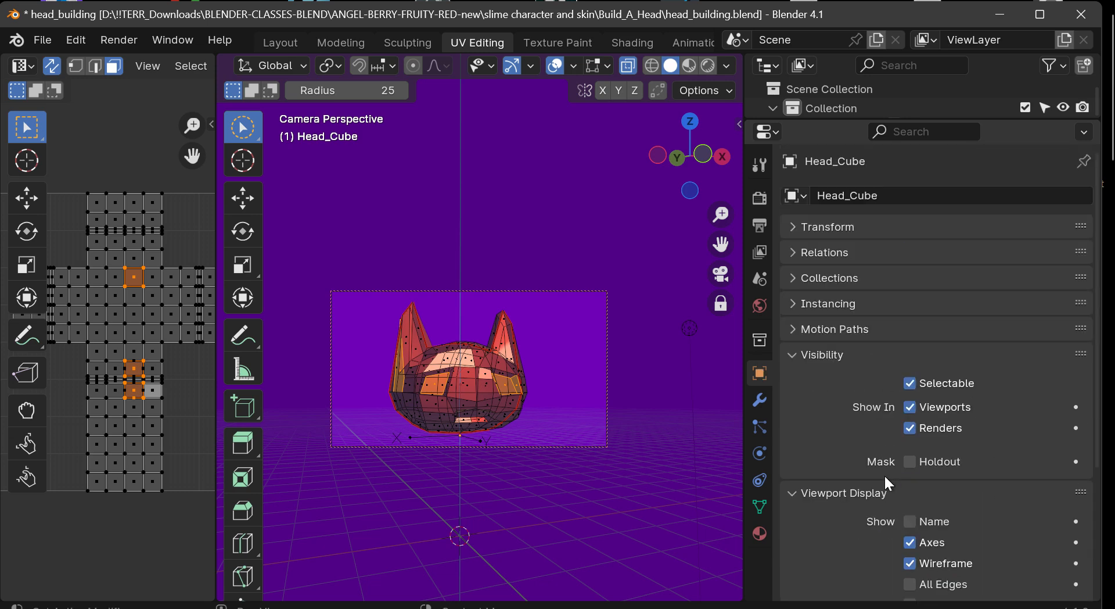
pyautogui.click(760, 400)
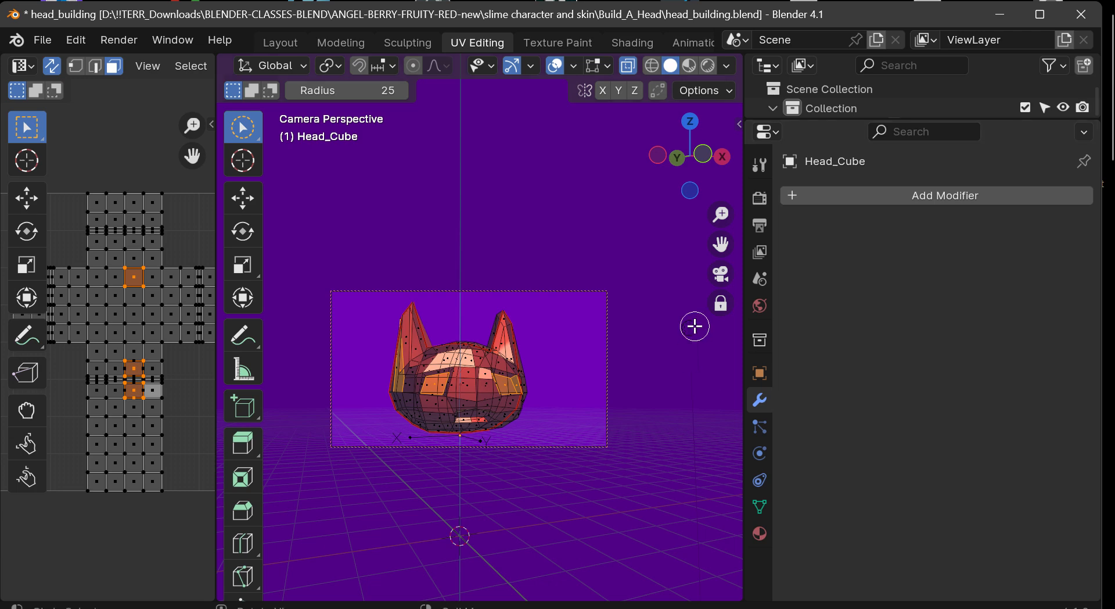
# Switch the viewport background to Theme for comparison and return it to World
pyautogui.click(727, 67)
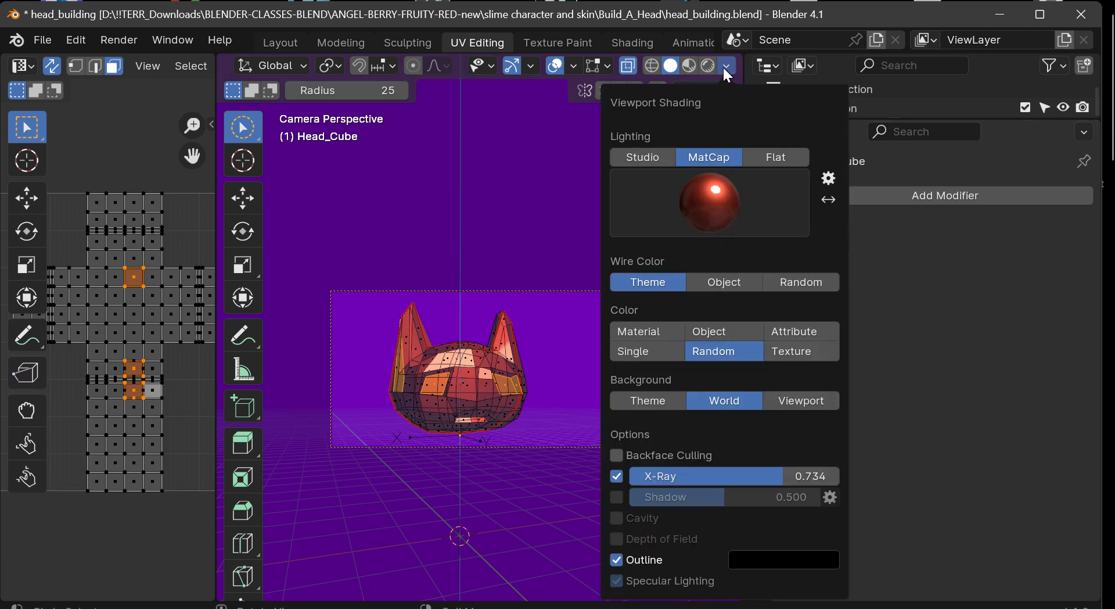
pyautogui.click(646, 400)
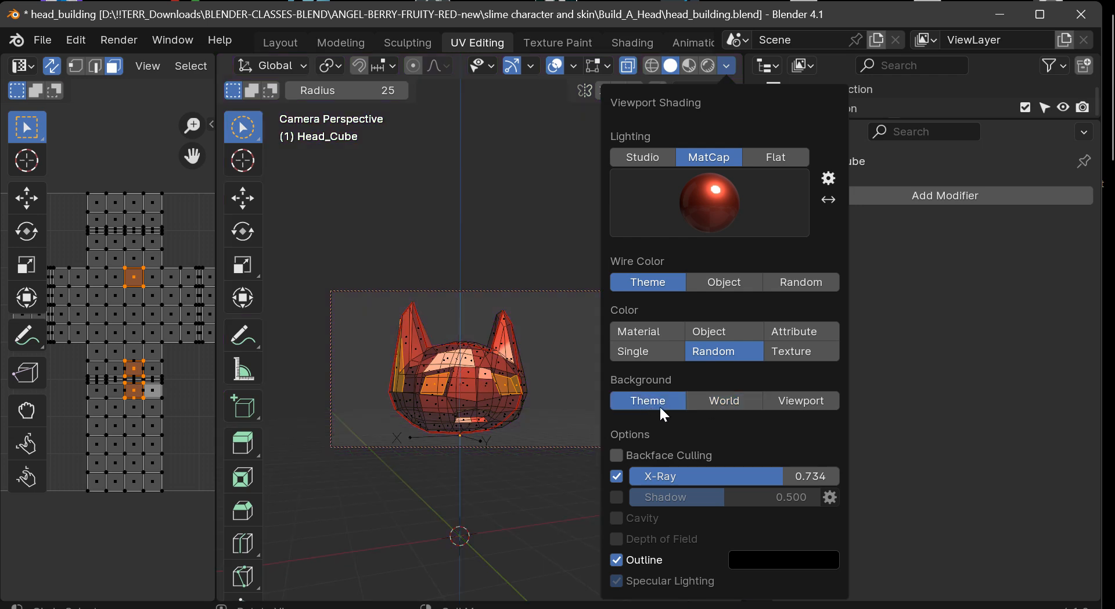
pyautogui.click(728, 400)
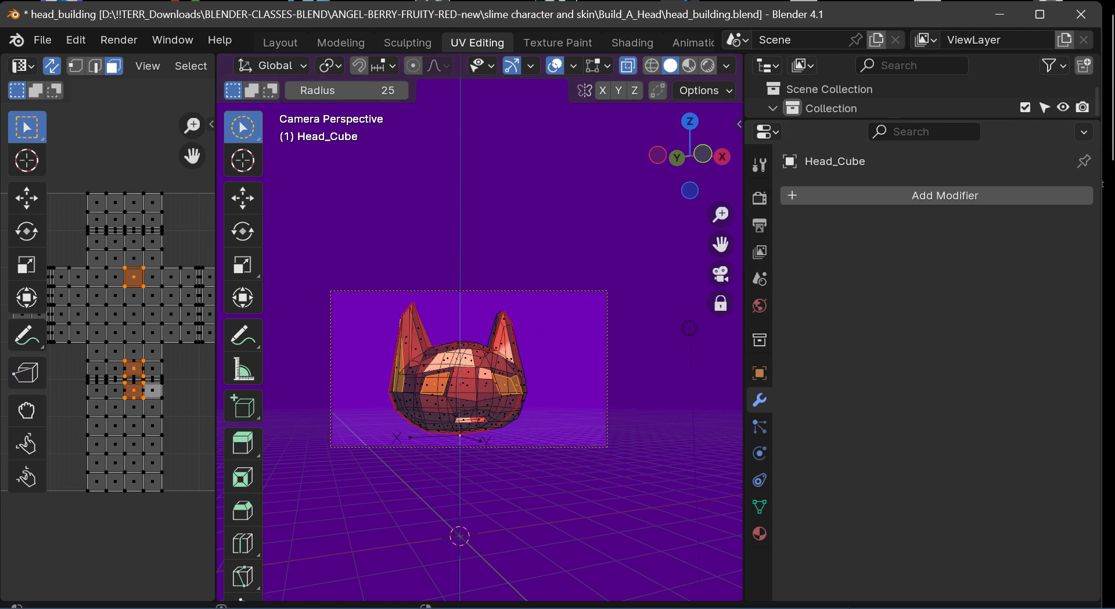
# Find the World properties and change their Viewport Display color from purple to a muted pink
pyautogui.moveTo(882, 607)
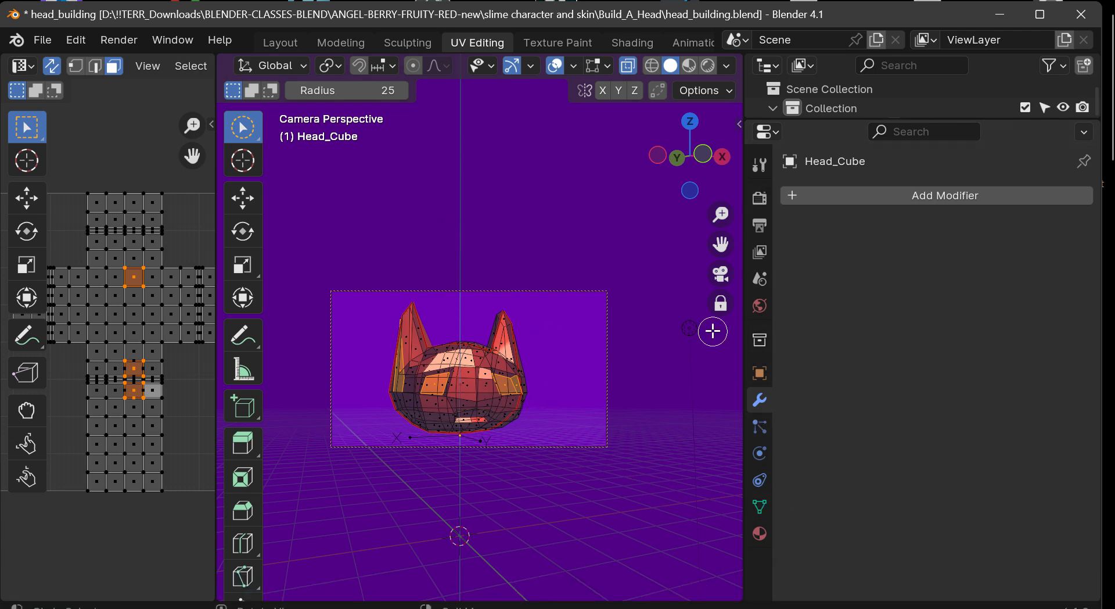
pyautogui.click(760, 278)
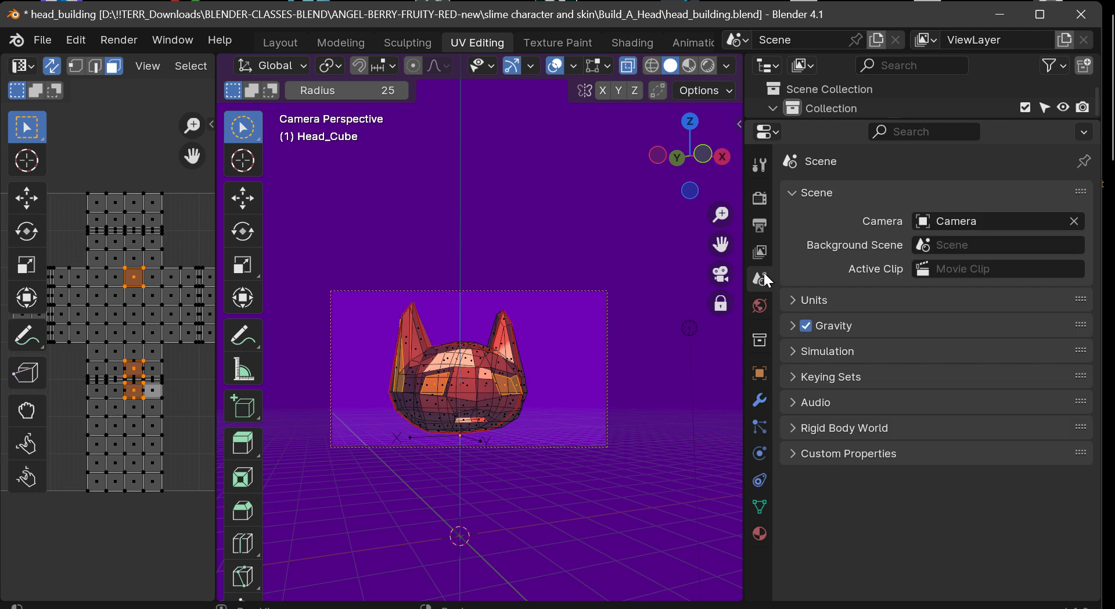
pyautogui.click(761, 507)
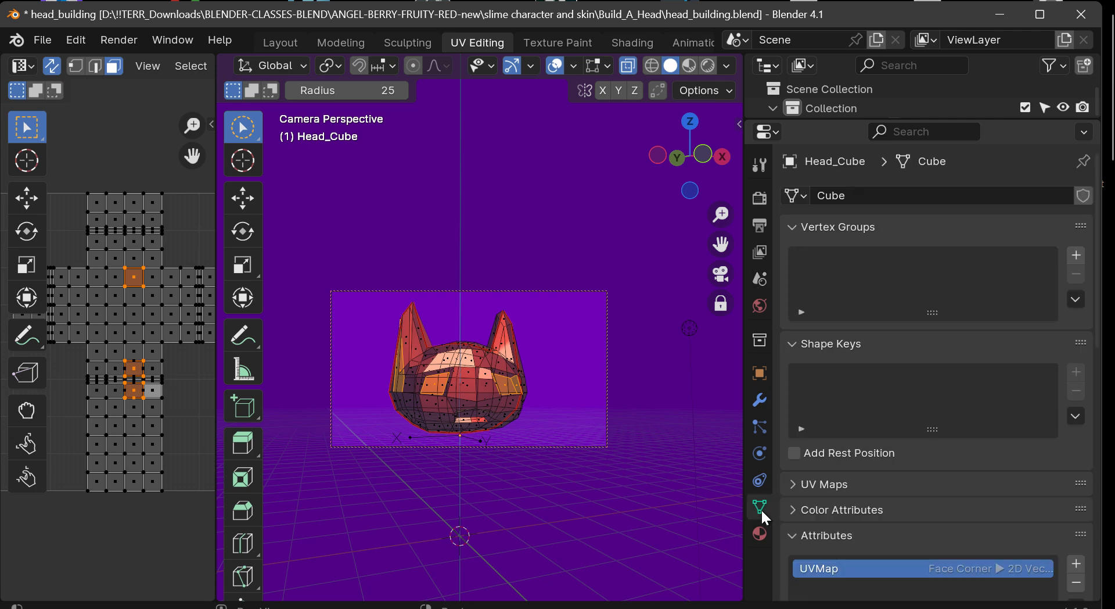
pyautogui.scroll(-3, 811, 511)
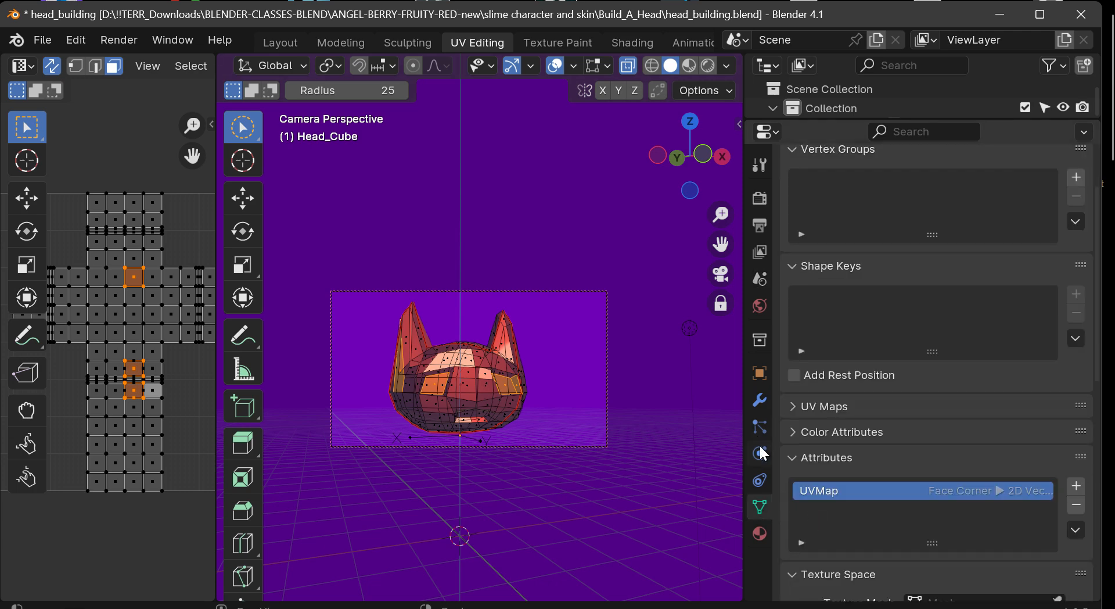
pyautogui.click(759, 374)
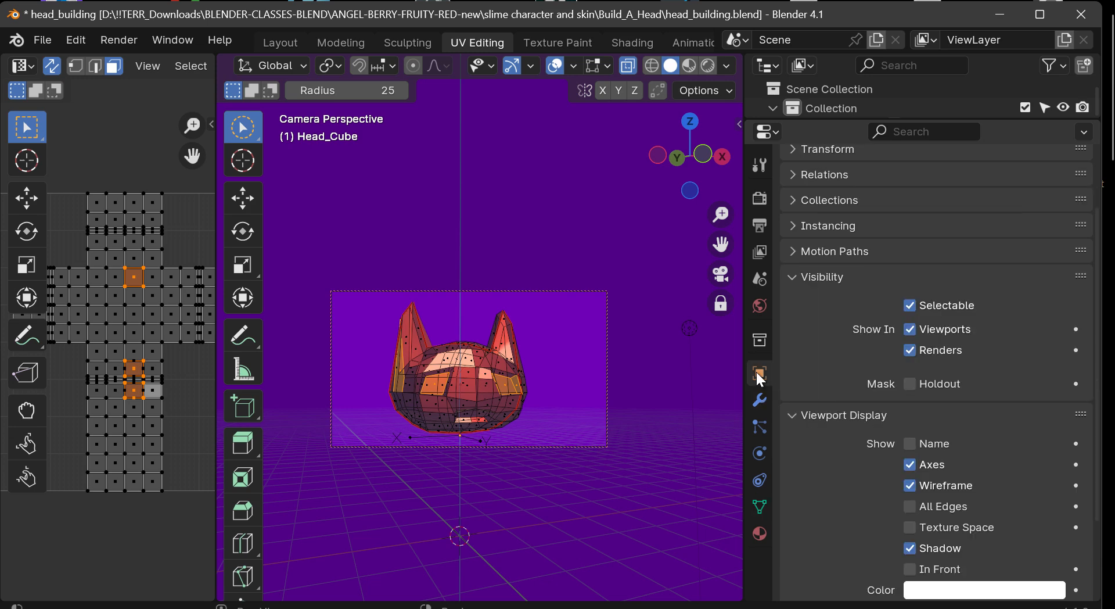
pyautogui.scroll(-4, 855, 396)
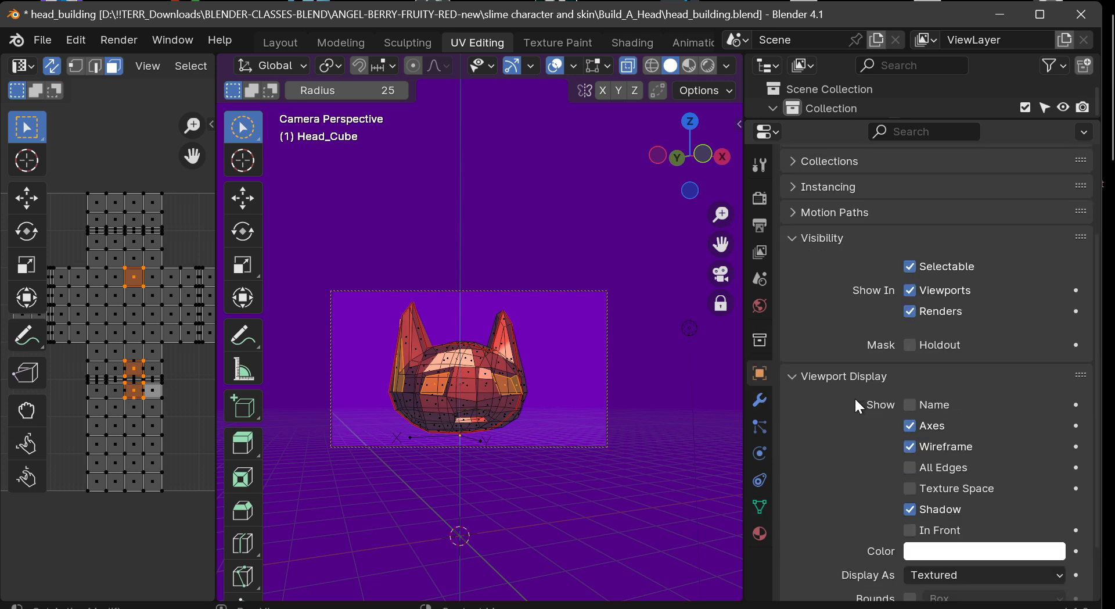
pyautogui.click(754, 339)
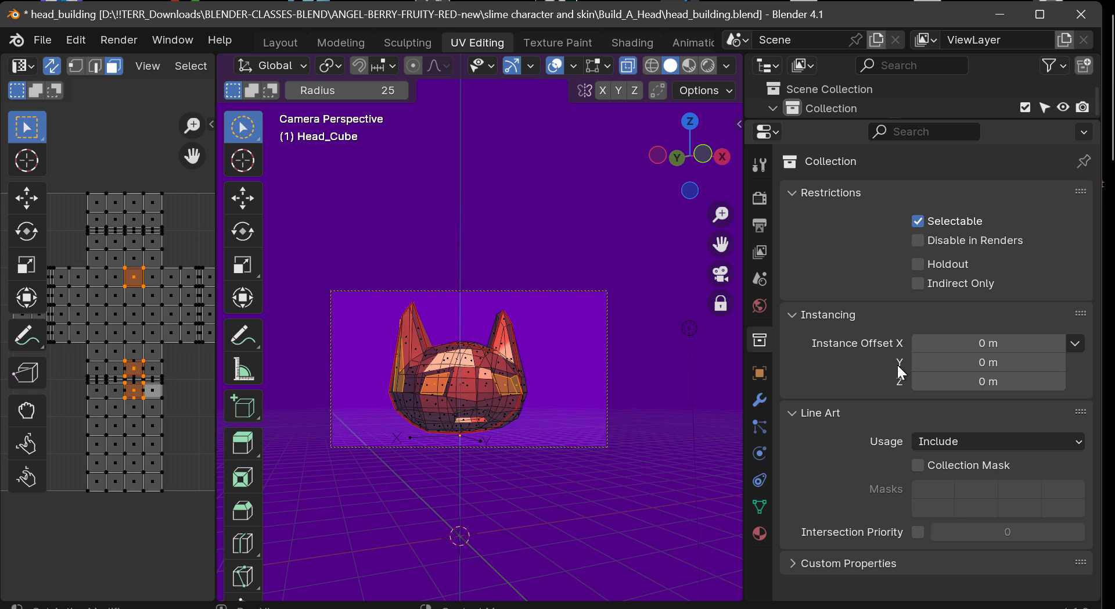
pyautogui.click(758, 305)
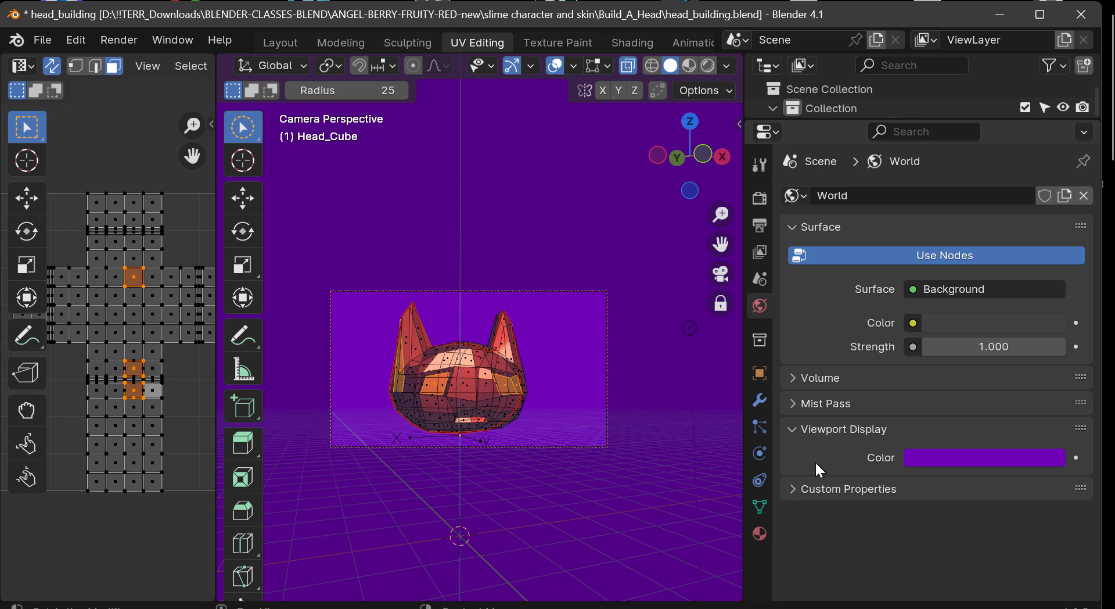
pyautogui.click(924, 458)
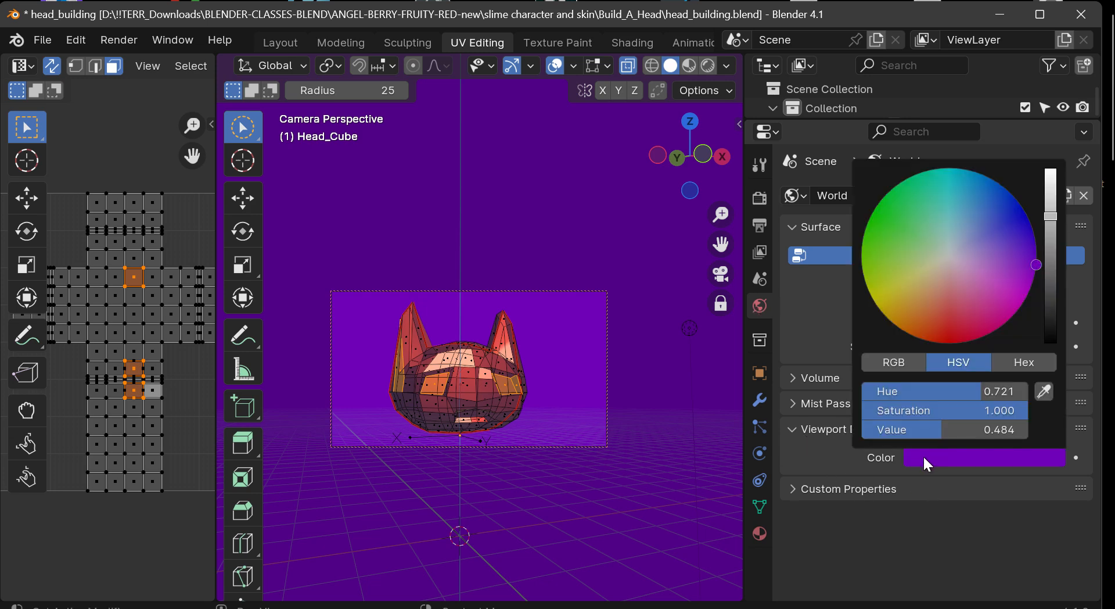
pyautogui.moveTo(950, 257); pyautogui.dragTo(970, 280)
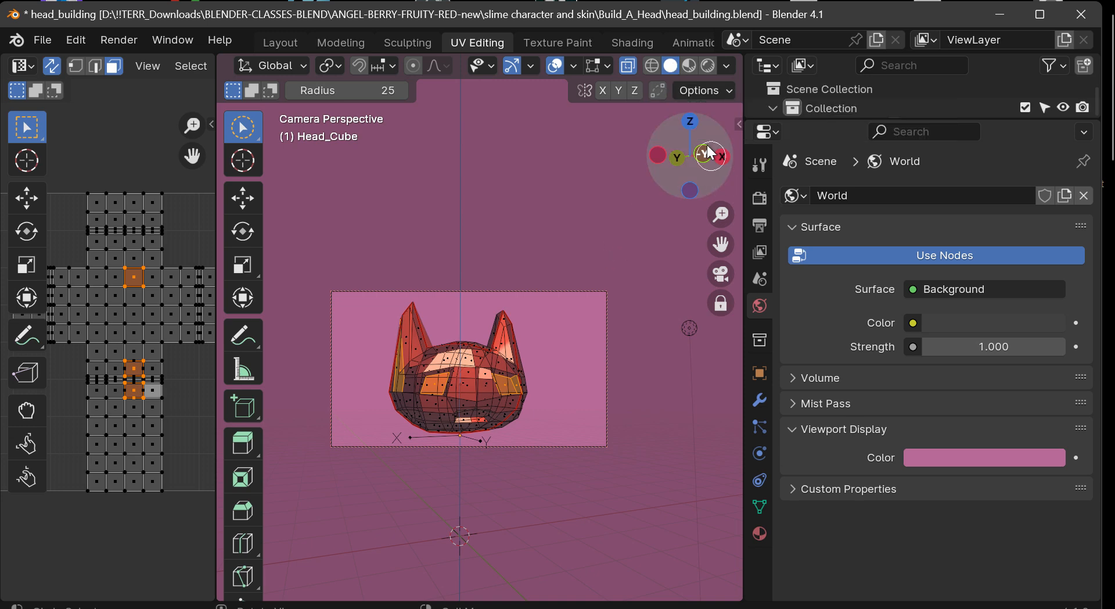
# Switch the viewport background source to Viewport and change its custom color from orange to salmon pink
pyautogui.click(727, 65)
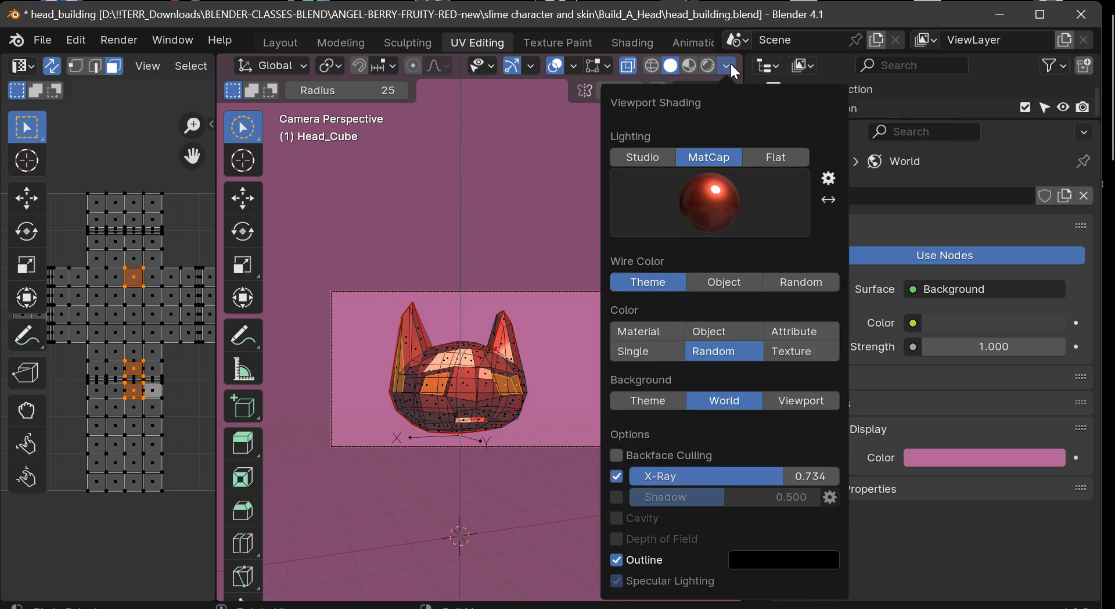
pyautogui.click(800, 400)
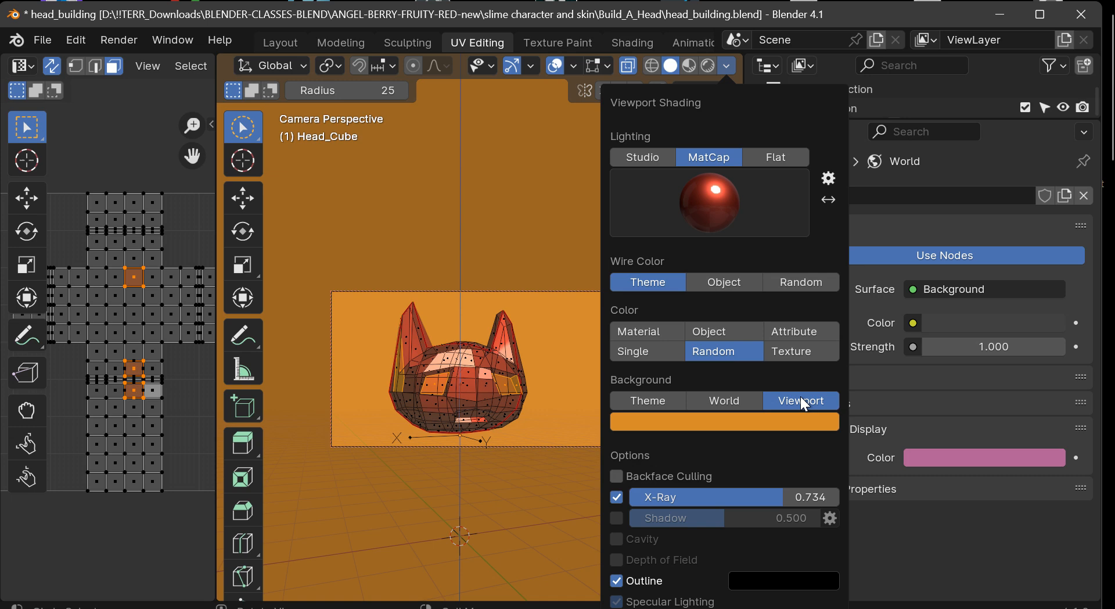
pyautogui.click(749, 428)
pyautogui.moveTo(722, 282); pyautogui.dragTo(704, 251)
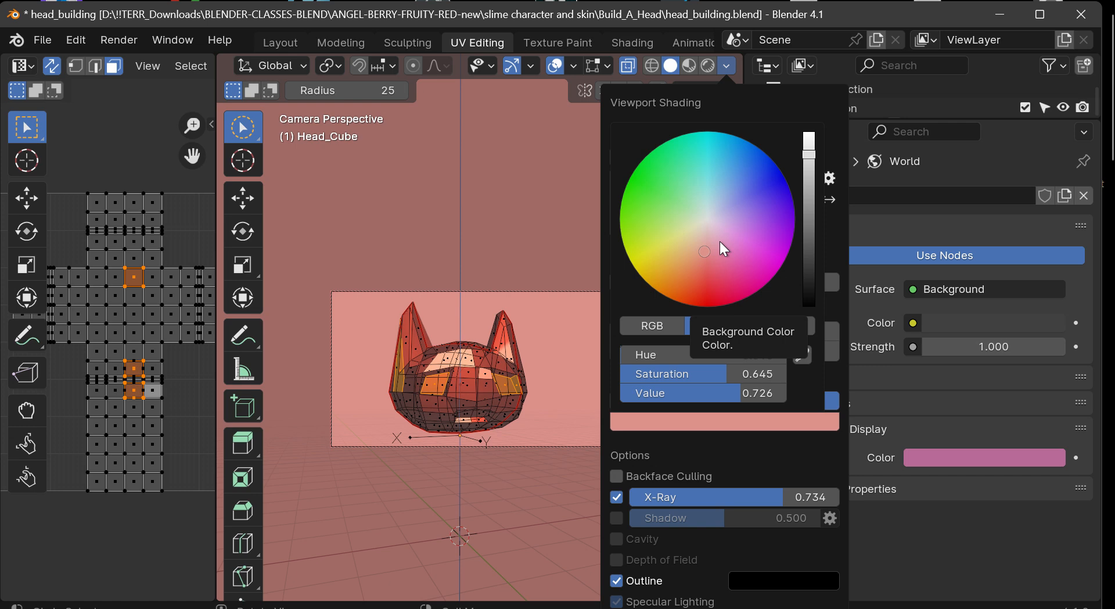
pyautogui.click(714, 215)
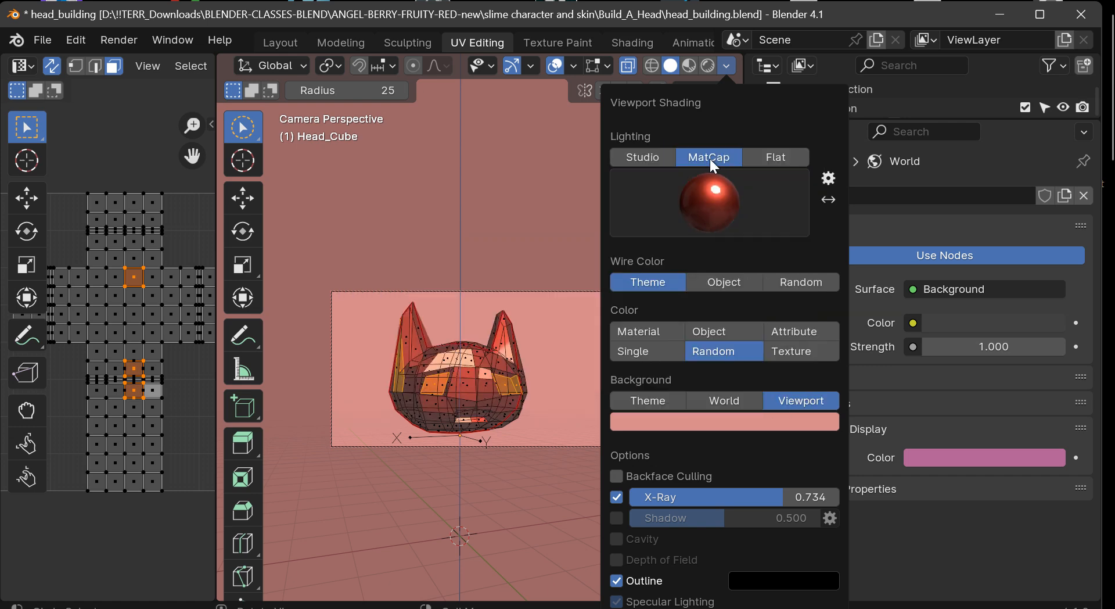
# Darken the custom viewport background color and shift its hue to a desaturated slate blue
pyautogui.click(702, 422)
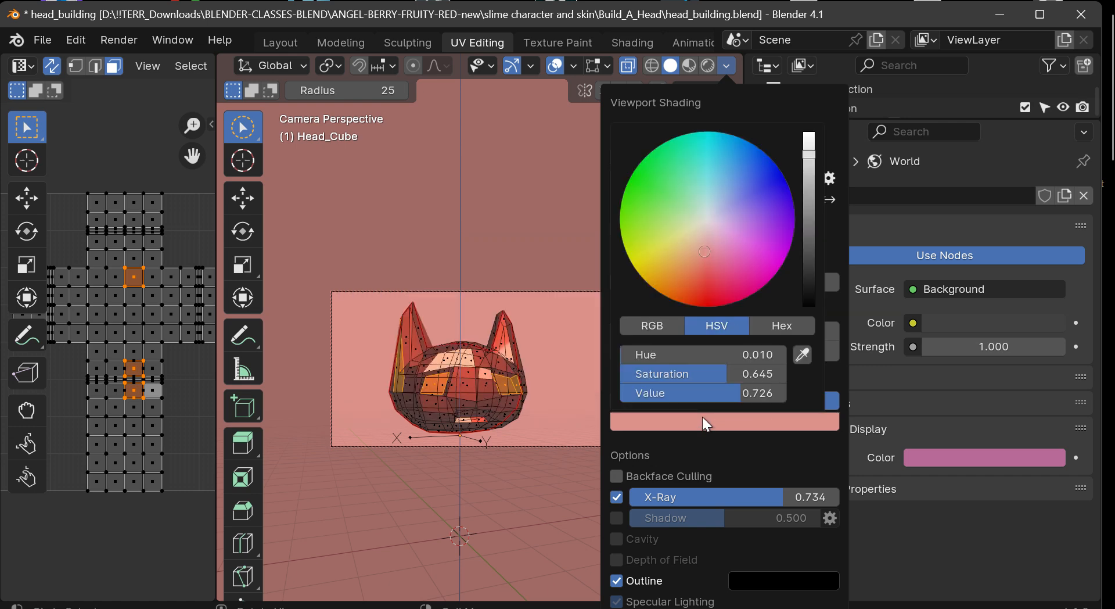
pyautogui.moveTo(697, 392); pyautogui.dragTo(639, 392)
pyautogui.moveTo(809, 267)
pyautogui.mouseDown()
pyautogui.moveTo(809, 225)
pyautogui.moveTo(809, 274)
pyautogui.moveTo(809, 248)
pyautogui.mouseUp()
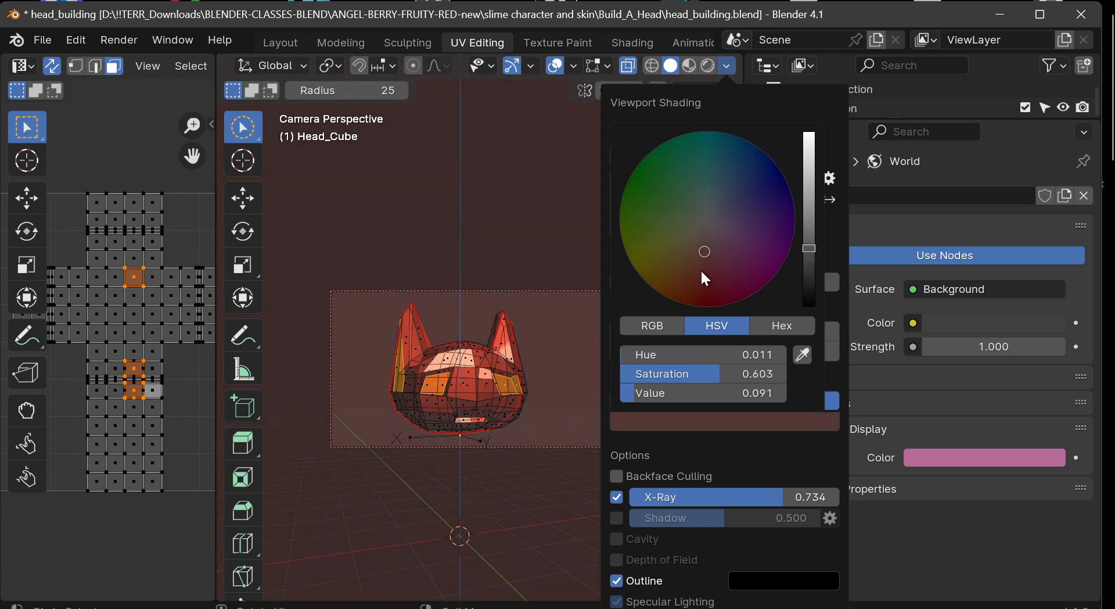
pyautogui.moveTo(703, 254); pyautogui.dragTo(716, 204)
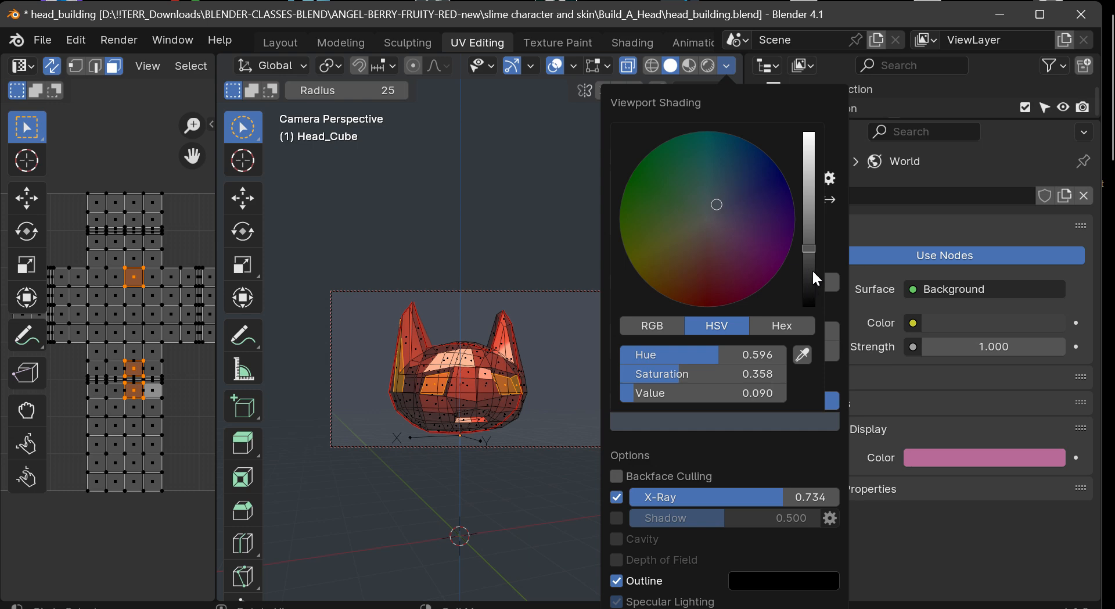
pyautogui.moveTo(813, 271)
pyautogui.mouseDown()
pyautogui.moveTo(809, 288)
pyautogui.moveTo(809, 258)
pyautogui.mouseUp()
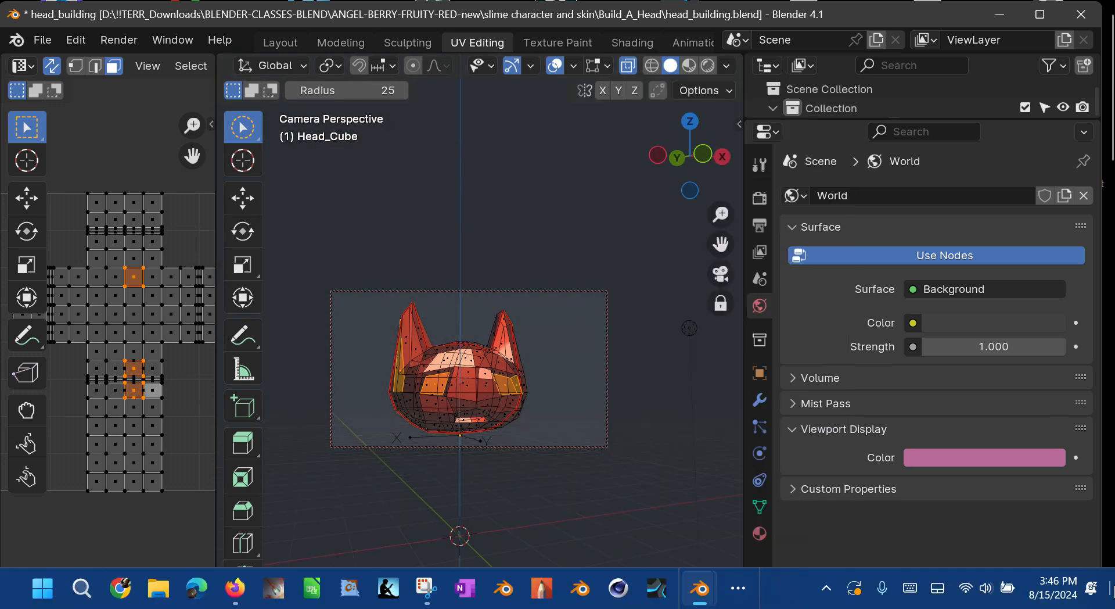
# Frame the head in the camera view and create a Viewport Render Image of it
pyautogui.scroll(3, 428, 422)
pyautogui.scroll(-2, 429, 422)
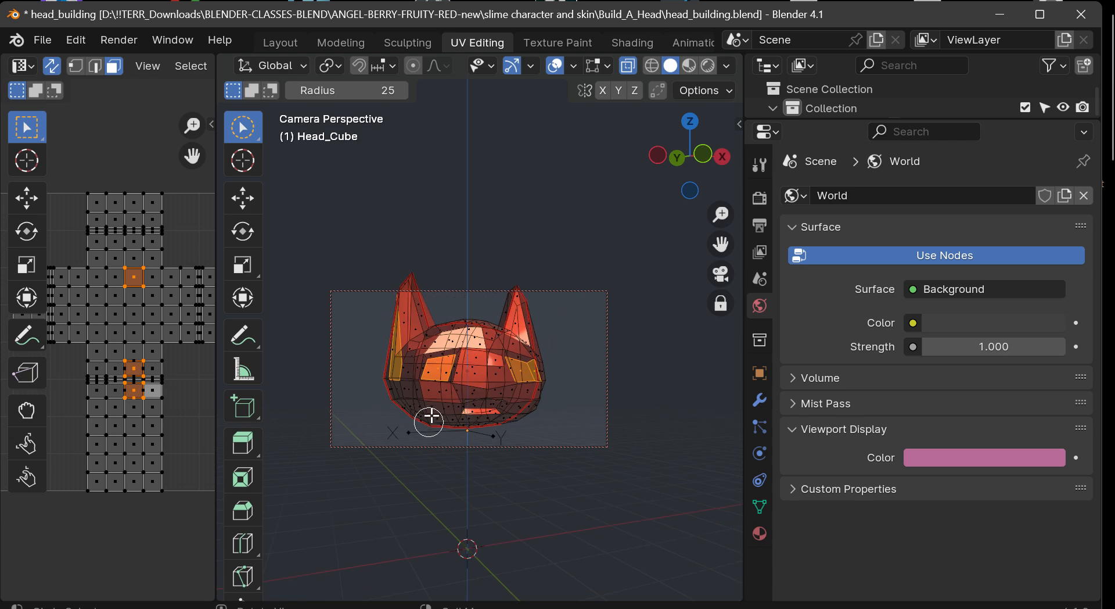
pyautogui.moveTo(704, 189)
pyautogui.mouseDown()
pyautogui.moveTo(653, 187)
pyautogui.moveTo(688, 177)
pyautogui.moveTo(656, 174)
pyautogui.moveTo(679, 225)
pyautogui.moveTo(688, 191)
pyautogui.moveTo(674, 183)
pyautogui.moveTo(691, 174)
pyautogui.mouseUp()
pyautogui.moveTo(728, 244); pyautogui.dragTo(718, 245)
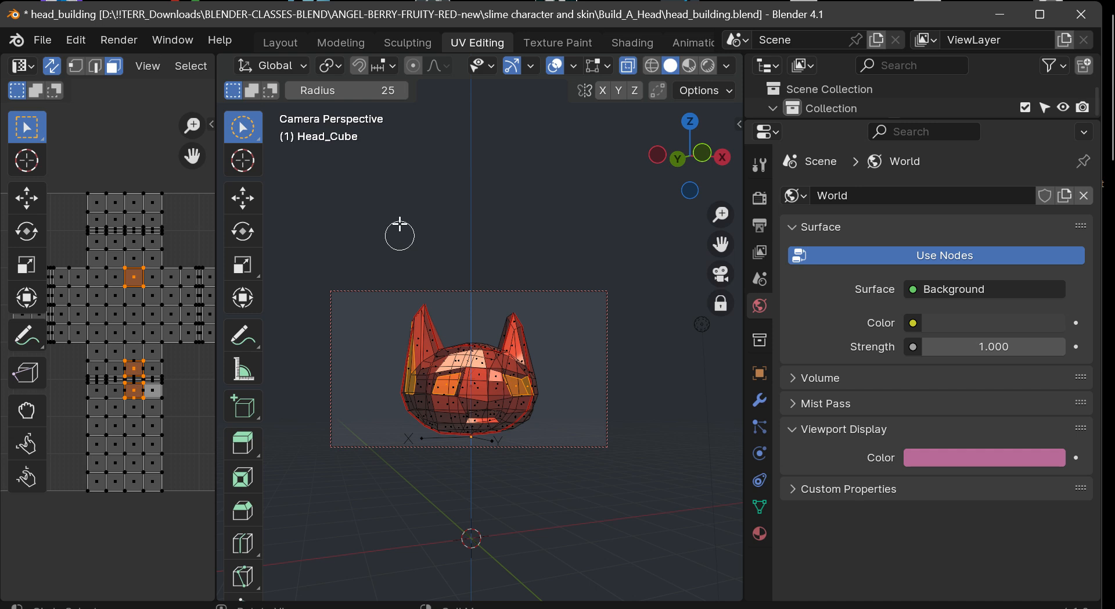
pyautogui.scroll(6, 383, 64)
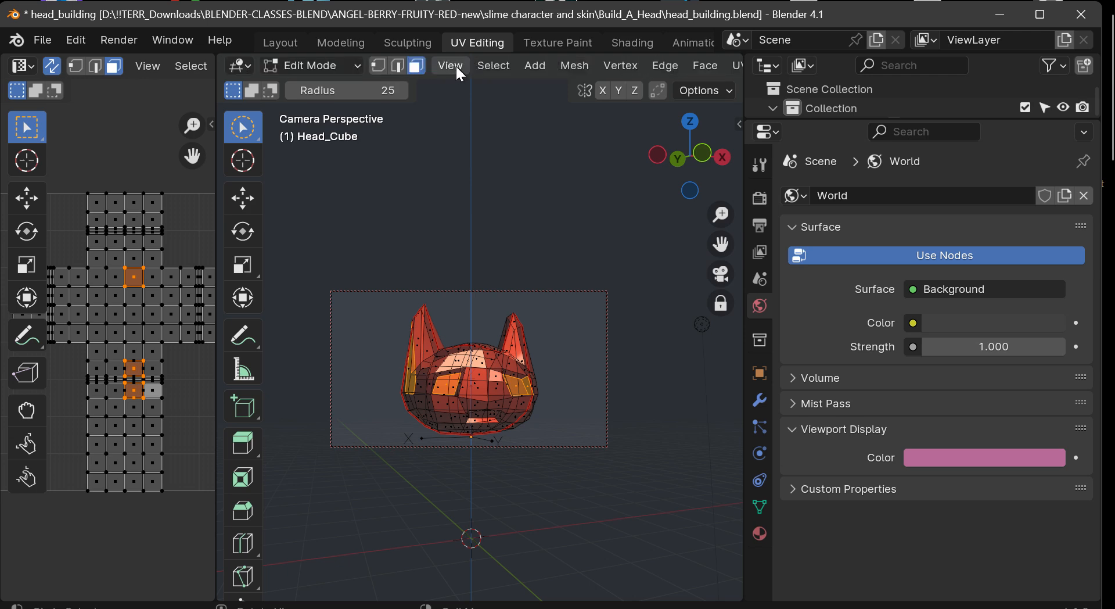
pyautogui.click(246, 67)
pyautogui.click(456, 67)
pyautogui.click(457, 67)
pyautogui.click(457, 68)
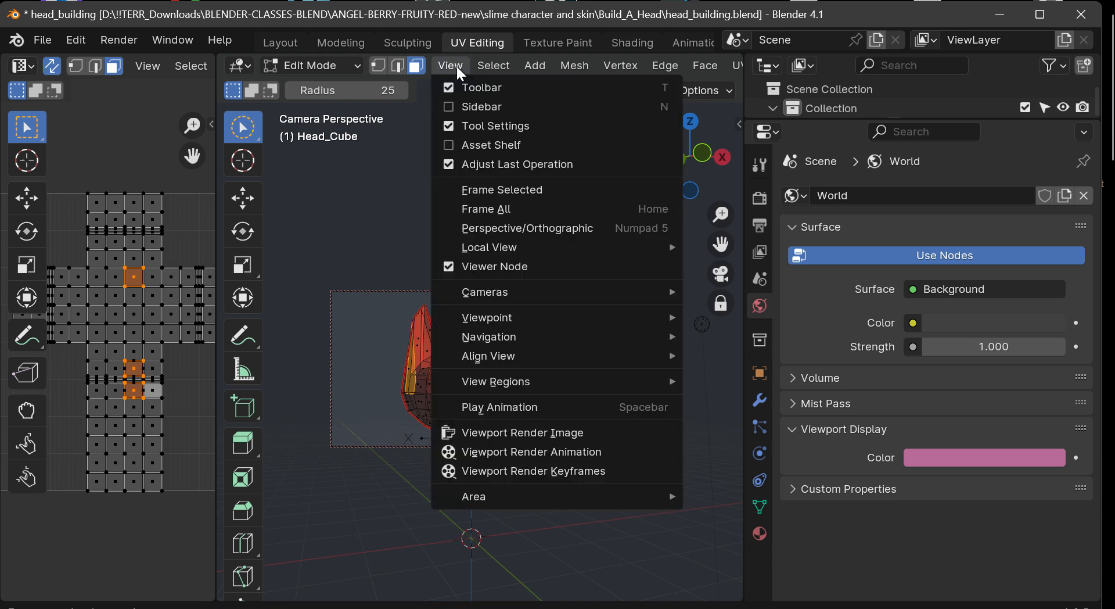
pyautogui.click(502, 440)
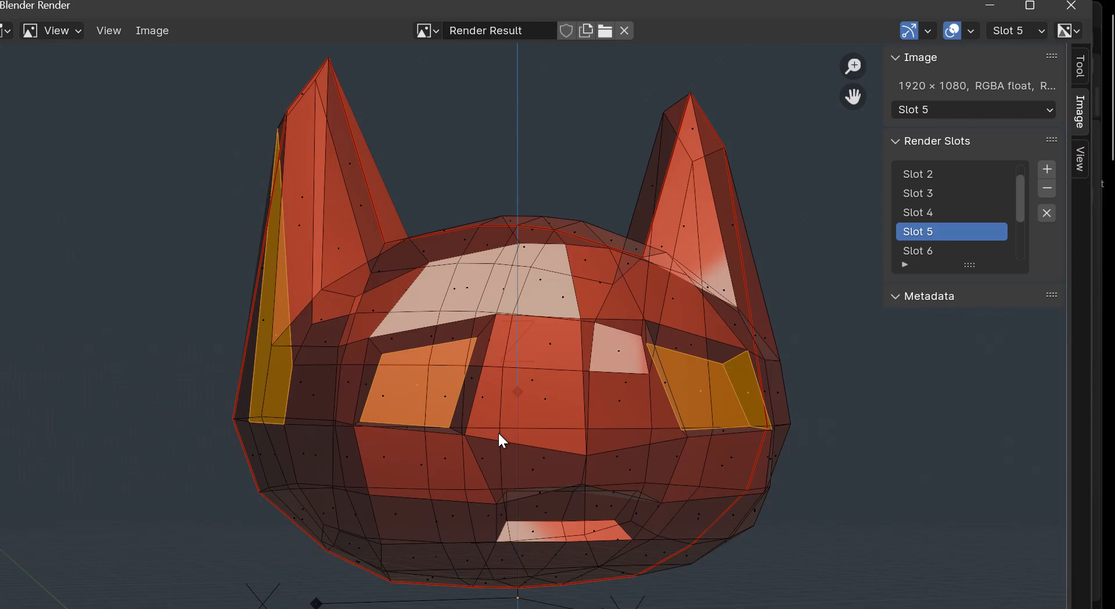
# Inspect the rendered head image up close and as a whole, and minimize the render window
pyautogui.scroll(-4, 622, 448)
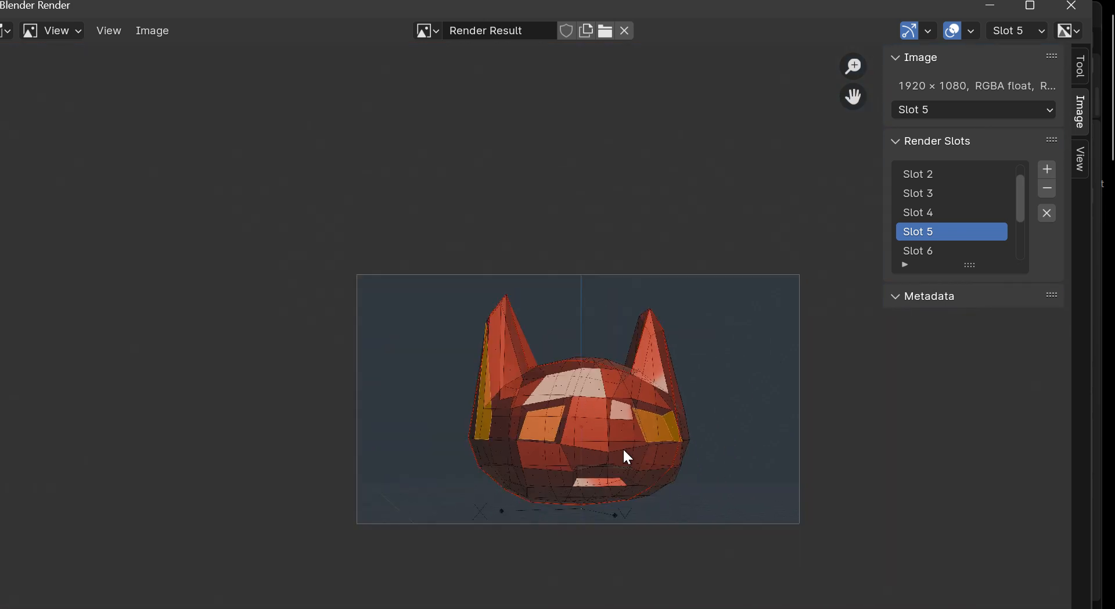
pyautogui.scroll(4, 623, 447)
pyautogui.scroll(-2, 622, 447)
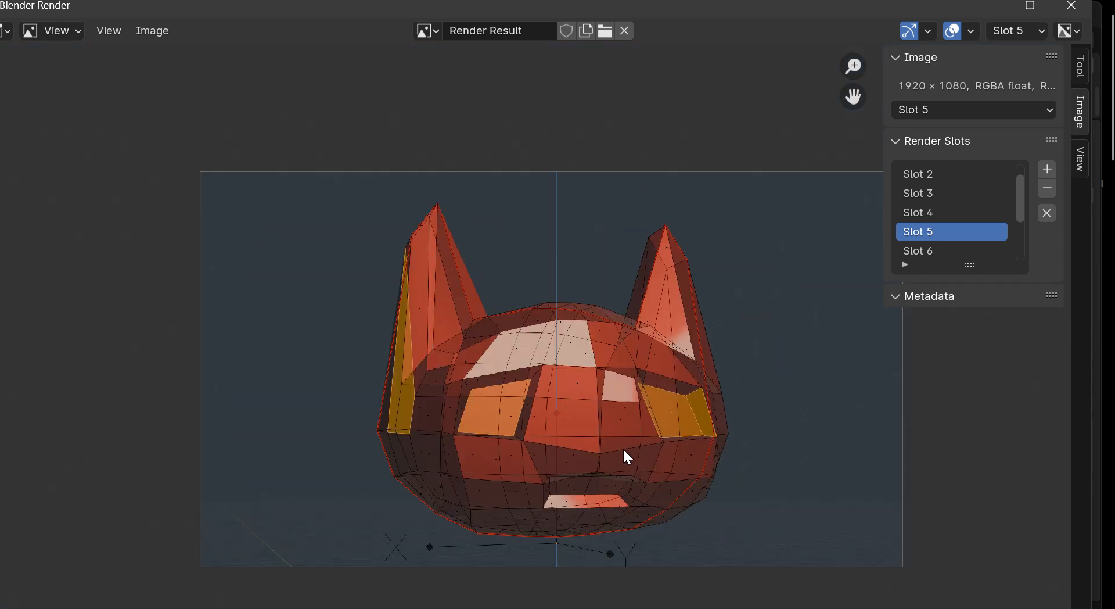
pyautogui.scroll(4, 622, 447)
pyautogui.scroll(-3, 626, 455)
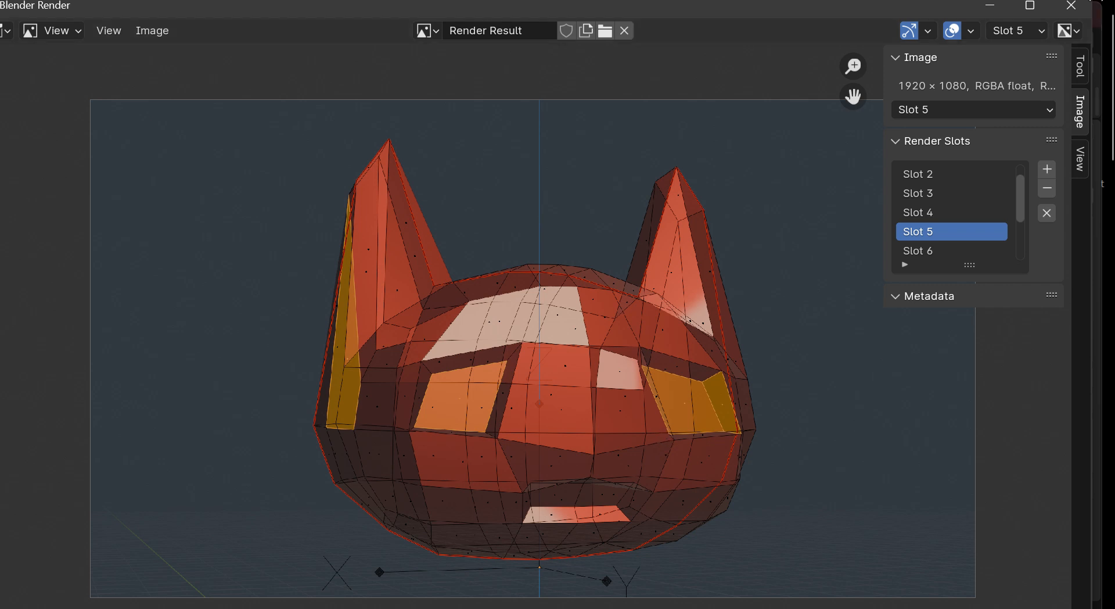
pyautogui.click(994, 6)
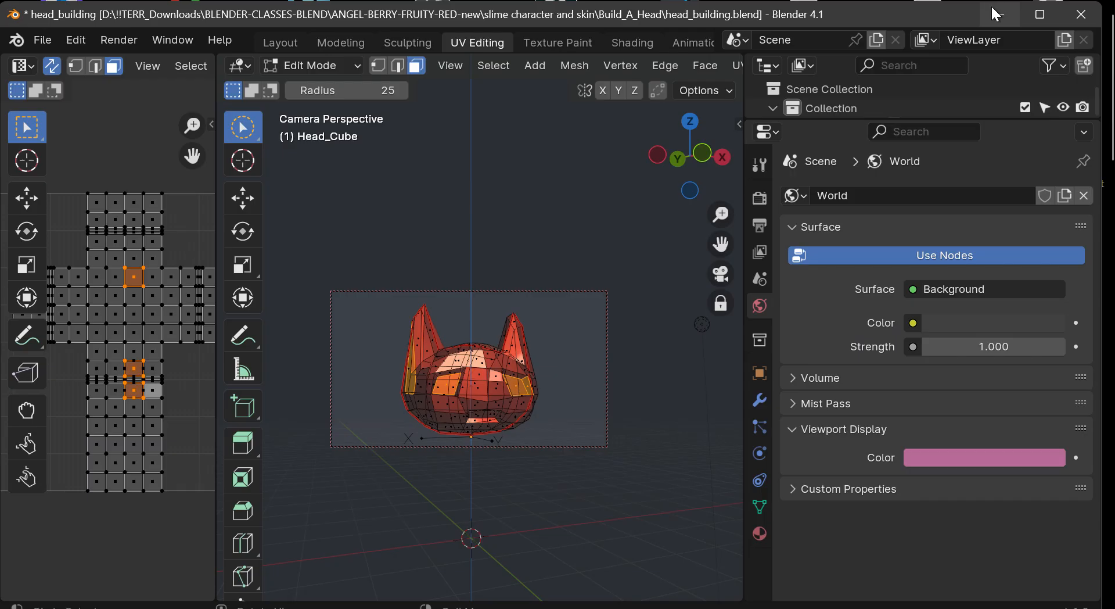
# Widen the 3D viewport by narrowing the Properties editor, and leave the camera view for a free user perspective
pyautogui.moveTo(694, 155); pyautogui.dragTo(619, 199)
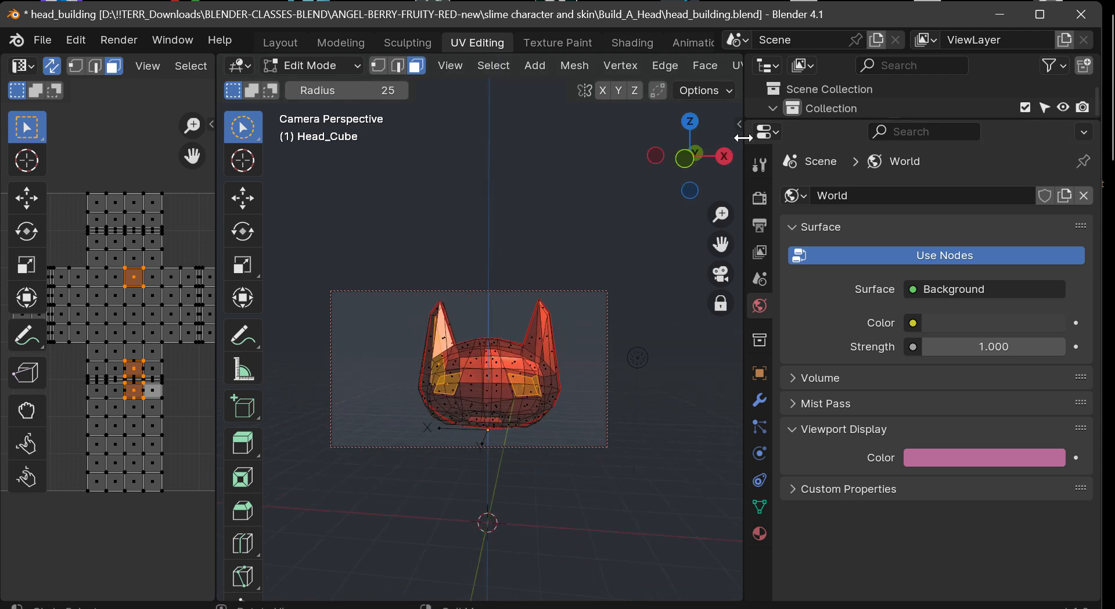
pyautogui.moveTo(744, 236); pyautogui.dragTo(1015, 244)
pyautogui.moveTo(1023, 158); pyautogui.dragTo(998, 162)
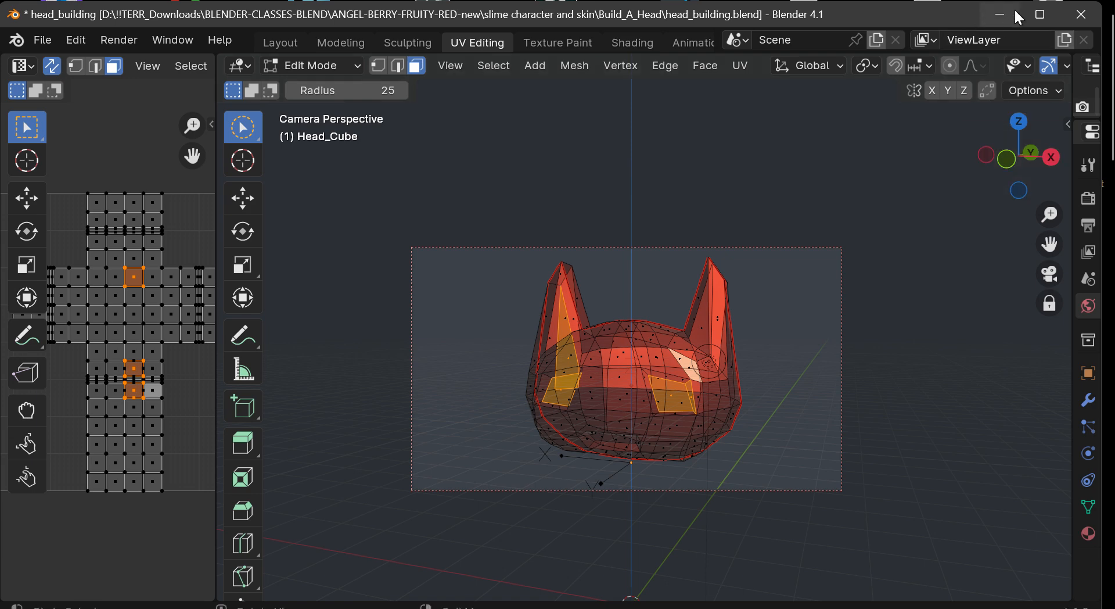
pyautogui.scroll(-5, 986, 69)
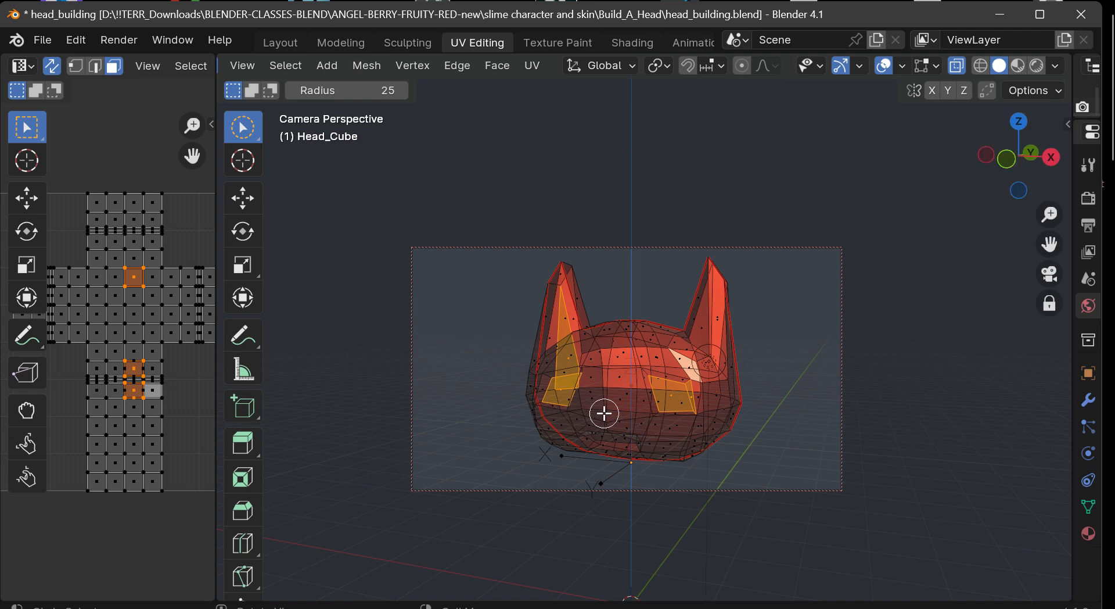
pyautogui.scroll(-1, 603, 412)
pyautogui.moveTo(1045, 244); pyautogui.dragTo(1014, 245)
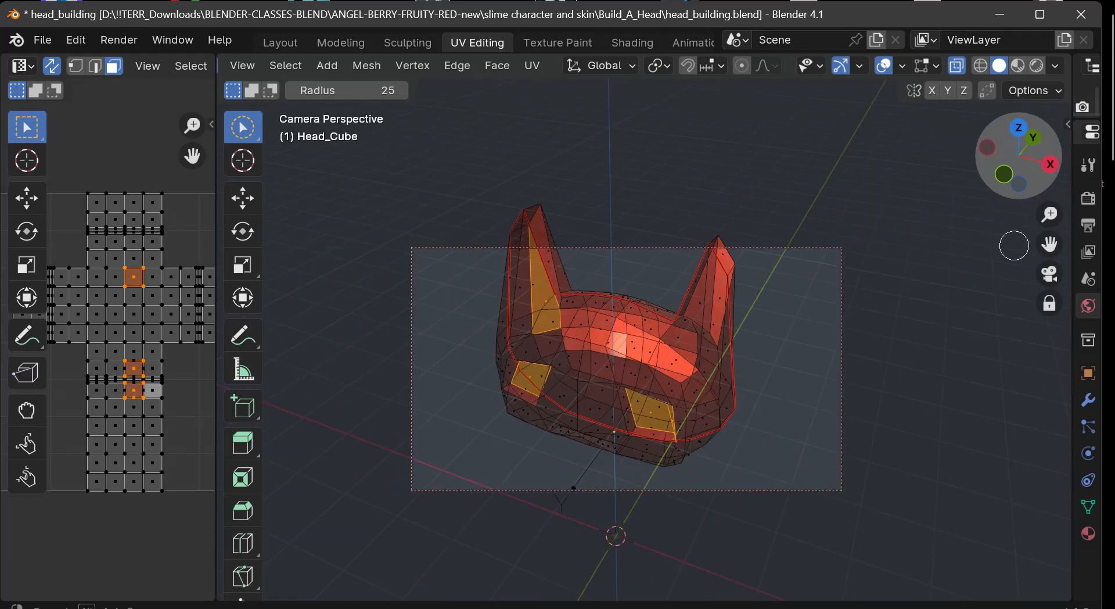
pyautogui.click(1053, 281)
pyautogui.click(1051, 279)
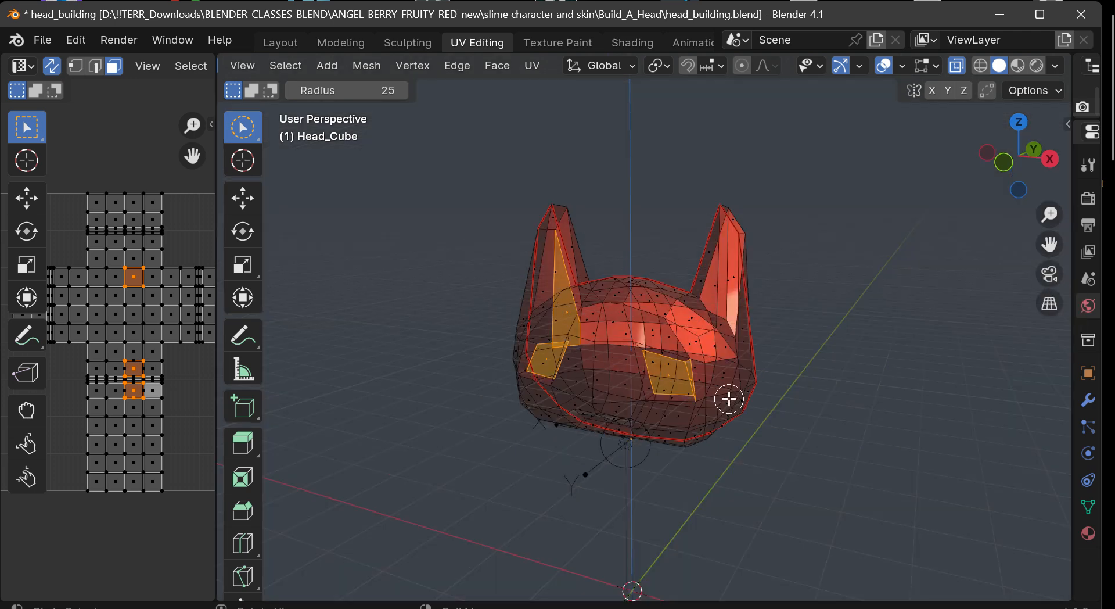
# Examine the see-through head's face and ears against the new background from close up and several angles
pyautogui.scroll(3, 728, 398)
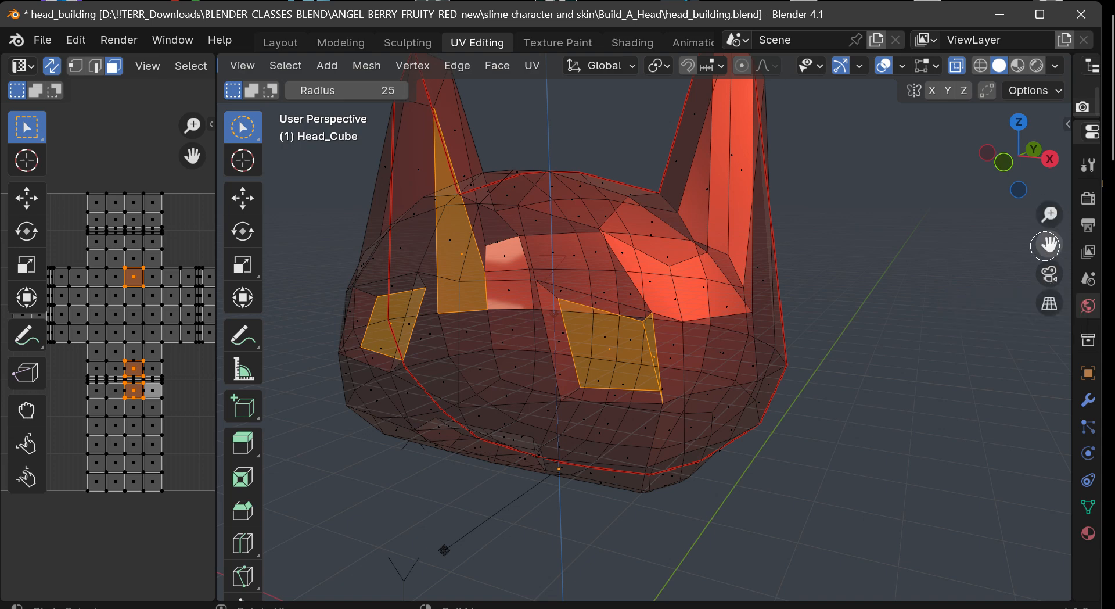
pyautogui.moveTo(1048, 244); pyautogui.dragTo(1048, 216)
pyautogui.moveTo(1048, 164); pyautogui.dragTo(1021, 155)
pyautogui.scroll(3, 651, 356)
pyautogui.scroll(2, 651, 356)
pyautogui.scroll(-2, 861, 265)
pyautogui.scroll(-3, 861, 265)
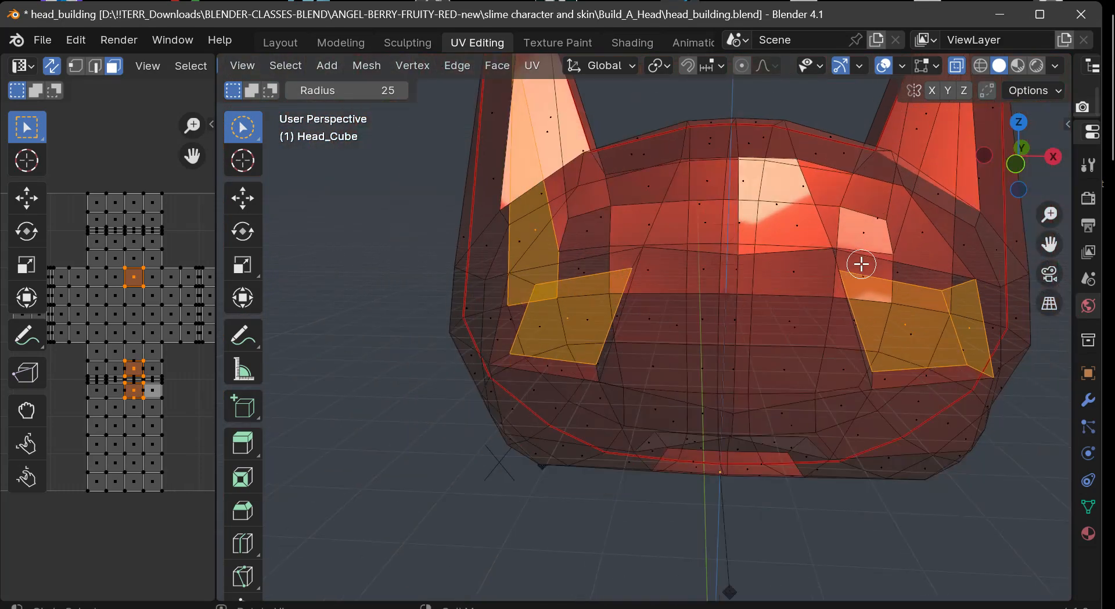
pyautogui.scroll(-1, 861, 264)
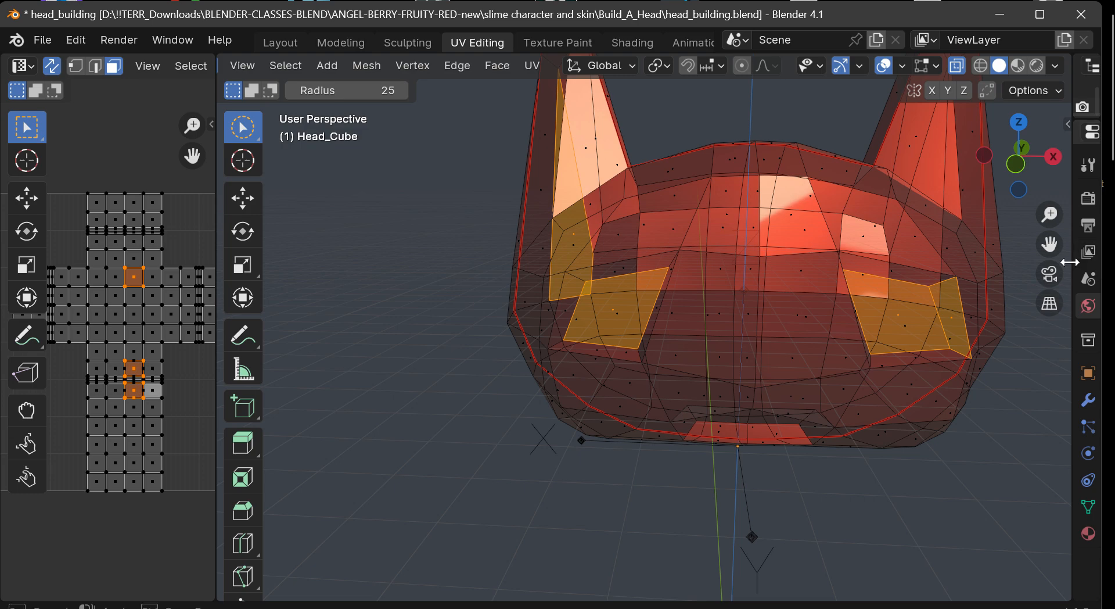
# Widen the Properties editor again and turn off X-Ray in the 3D viewport so the head is solid
pyautogui.moveTo(1073, 261); pyautogui.dragTo(871, 313)
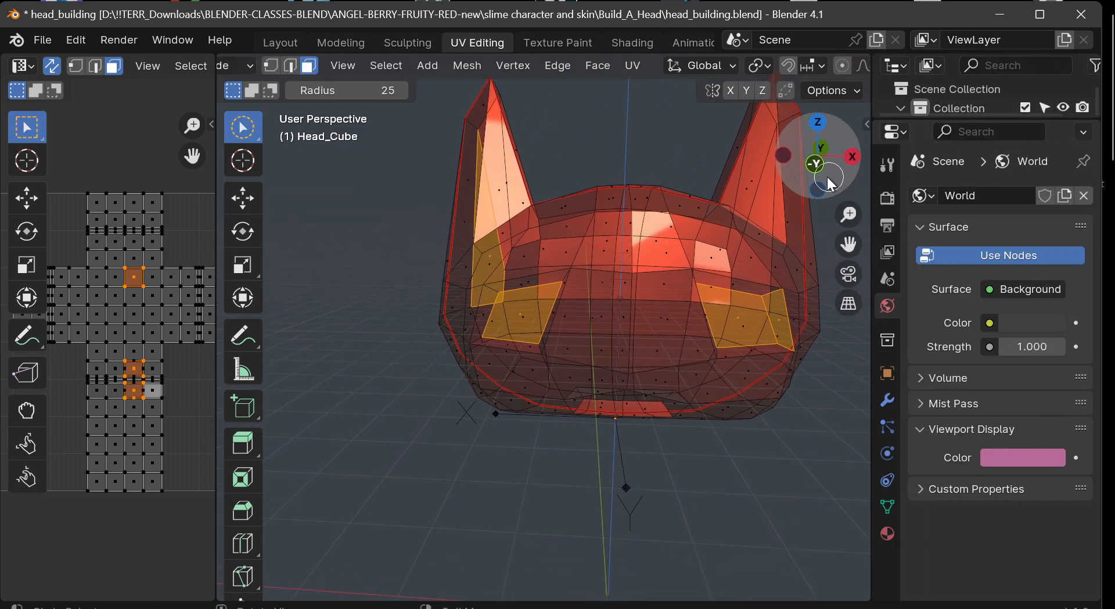
pyautogui.moveTo(830, 184)
pyautogui.mouseDown()
pyautogui.moveTo(848, 237)
pyautogui.moveTo(821, 174)
pyautogui.mouseUp()
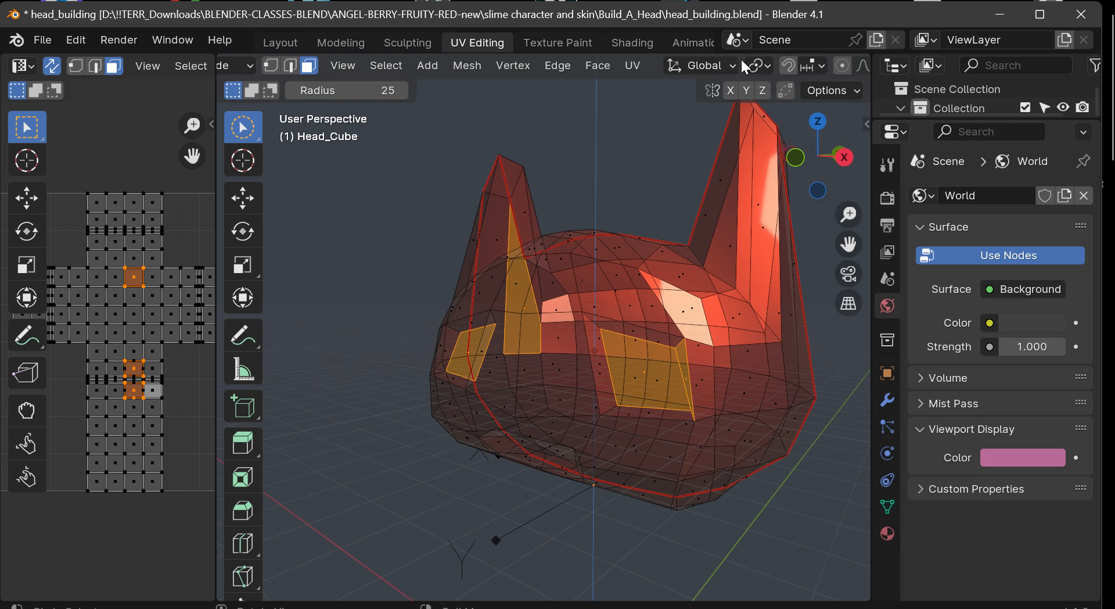
pyautogui.scroll(-5, 801, 65)
pyautogui.scroll(-2, 801, 61)
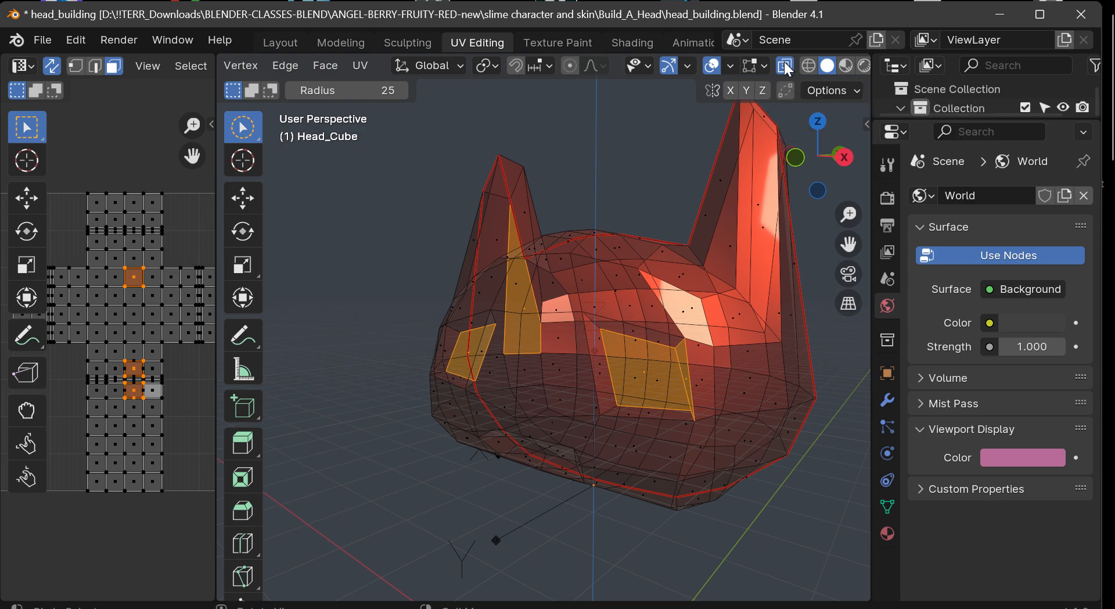
pyautogui.click(785, 68)
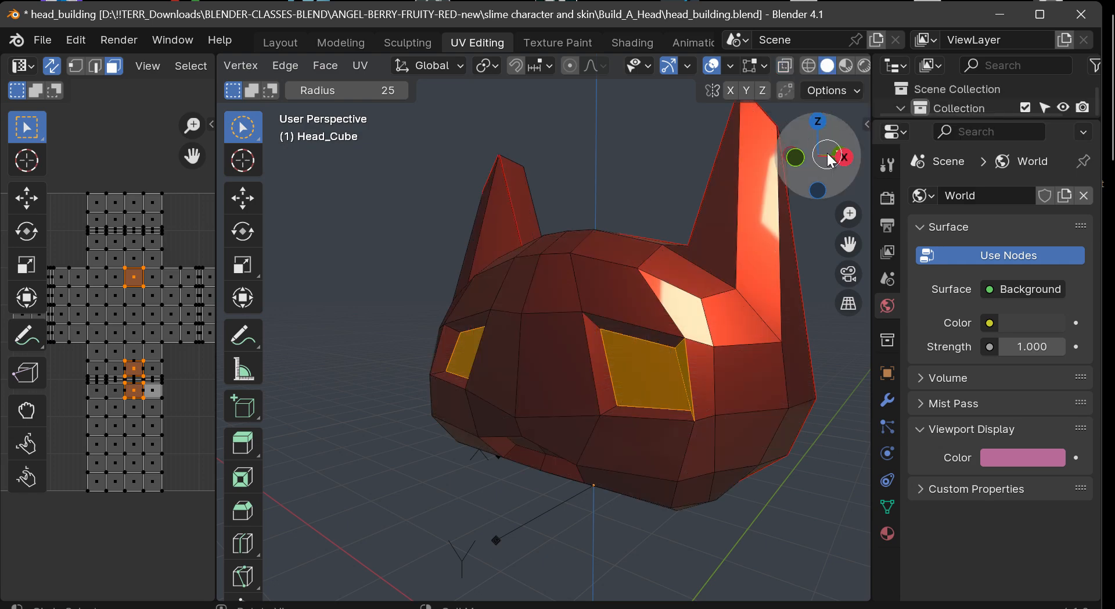
# View the solid head from several angles, bring up Head_Cube's object properties and check the available editor types
pyautogui.moveTo(813, 161); pyautogui.dragTo(800, 175)
pyautogui.moveTo(236, 595); pyautogui.dragTo(819, 156)
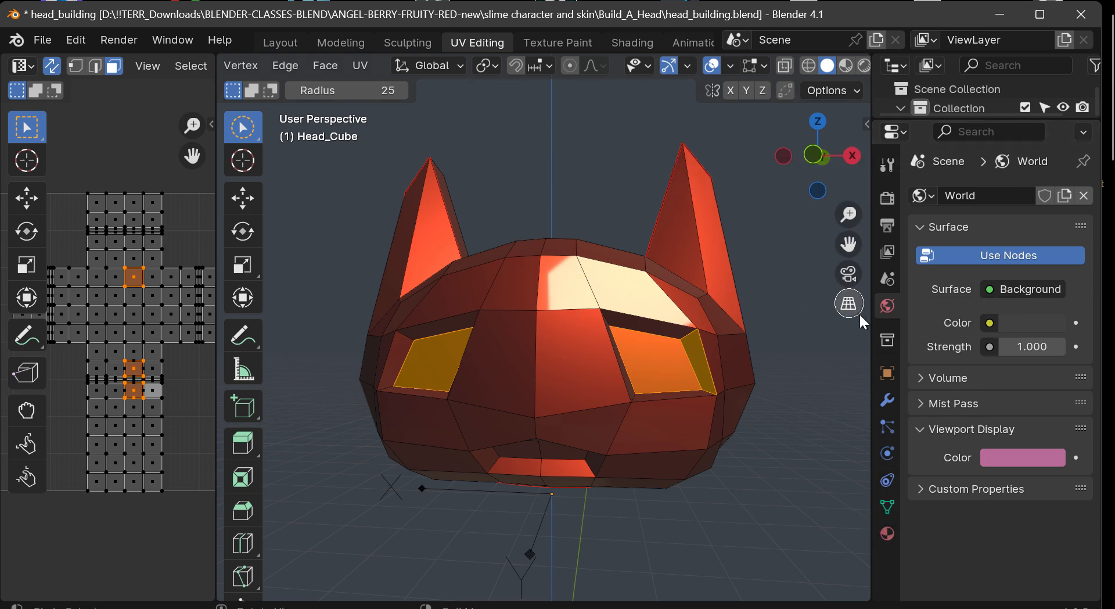
pyautogui.click(891, 375)
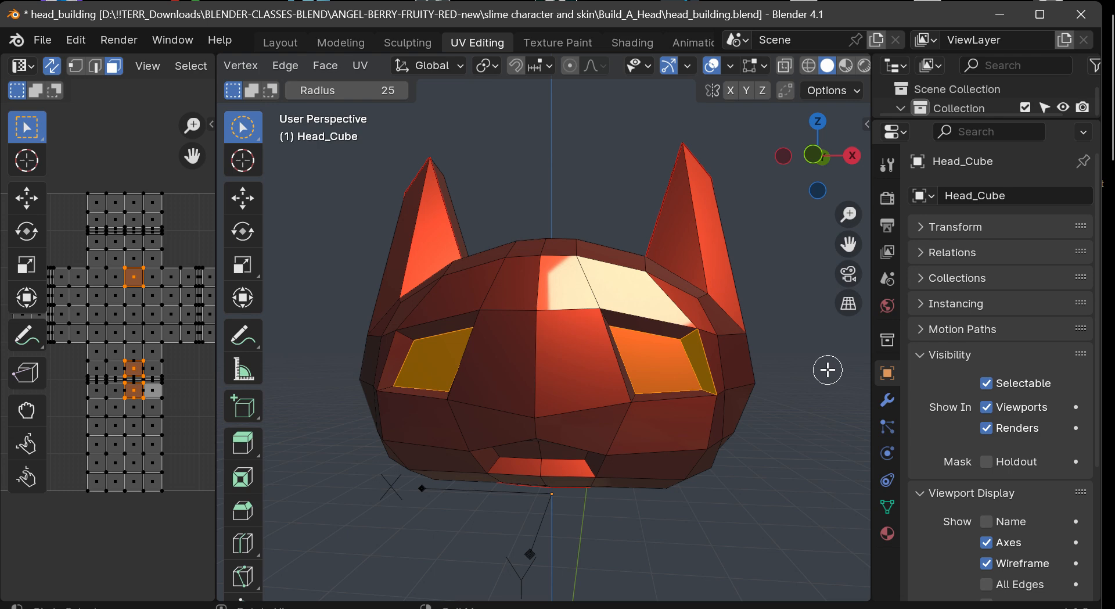
pyautogui.moveTo(805, 182); pyautogui.dragTo(810, 183)
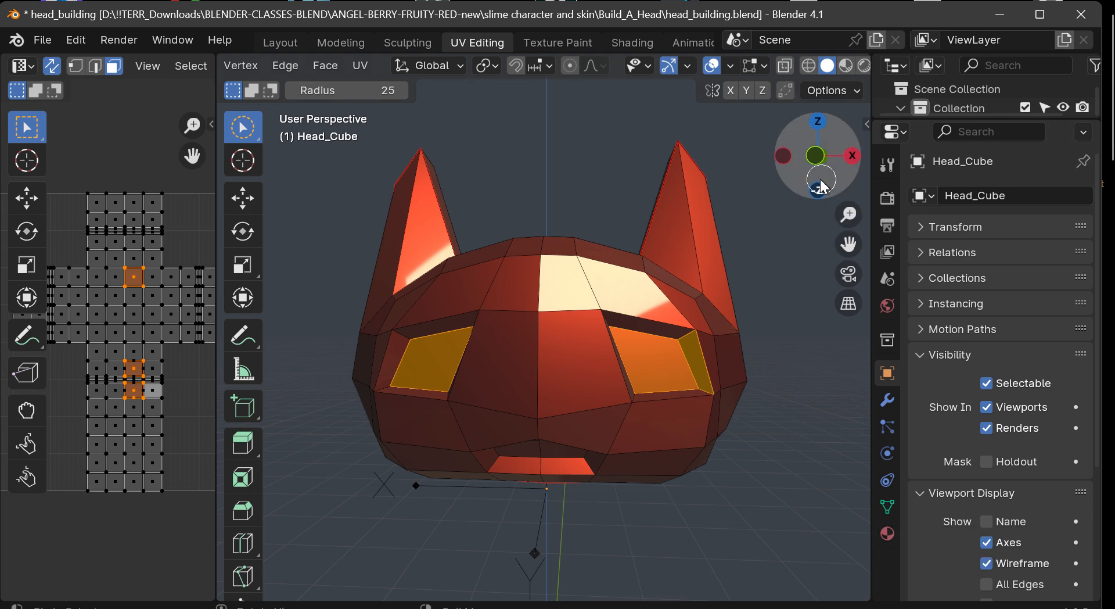
pyautogui.moveTo(821, 186)
pyautogui.mouseDown()
pyautogui.moveTo(823, 227)
pyautogui.moveTo(811, 196)
pyautogui.mouseUp()
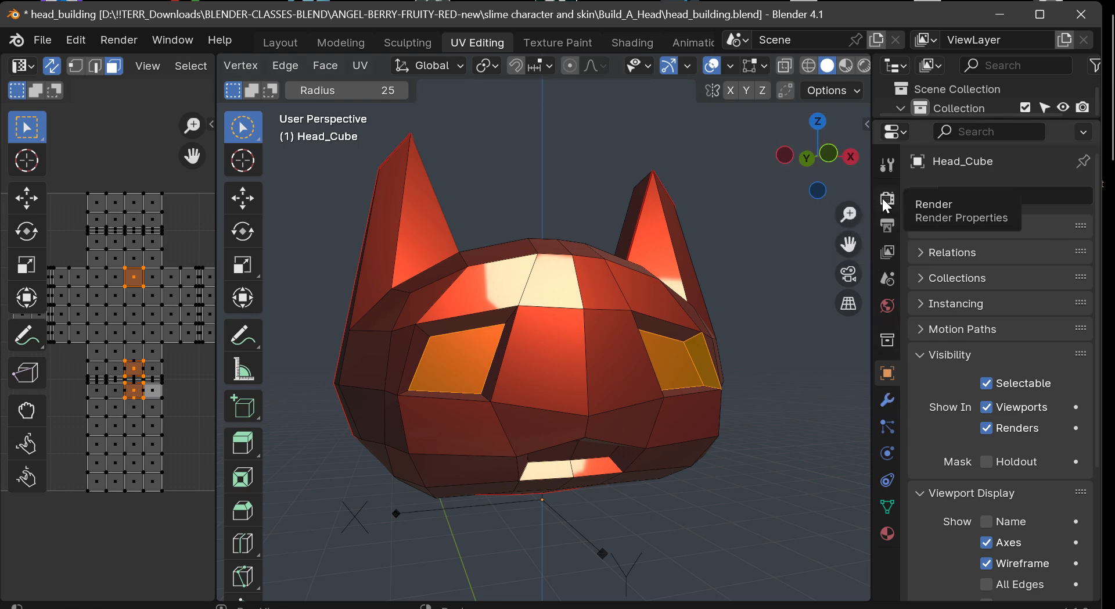
pyautogui.click(896, 132)
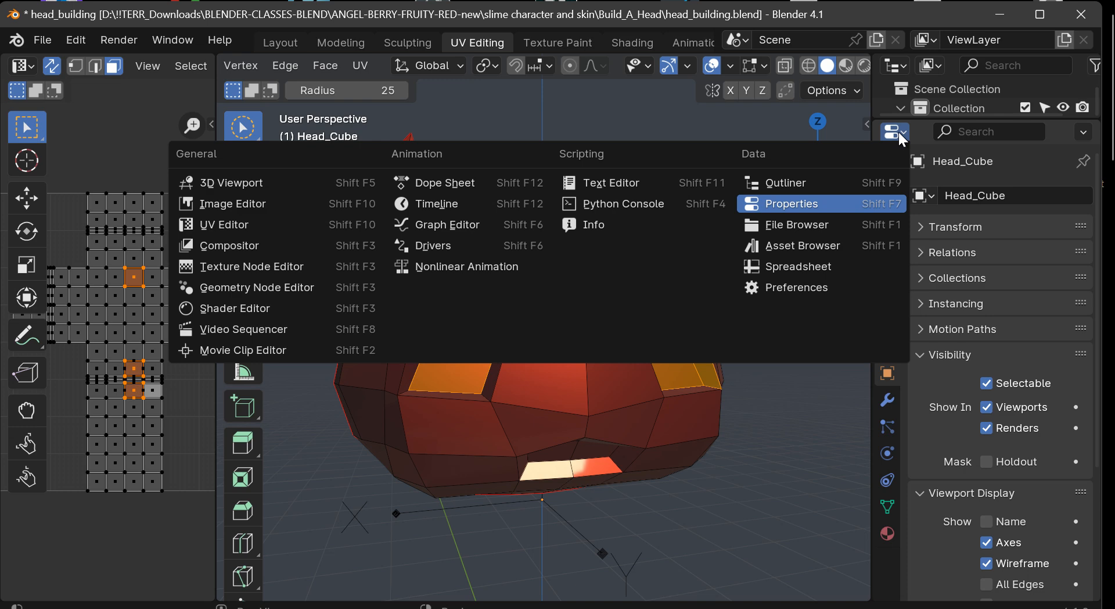
pyautogui.click(897, 130)
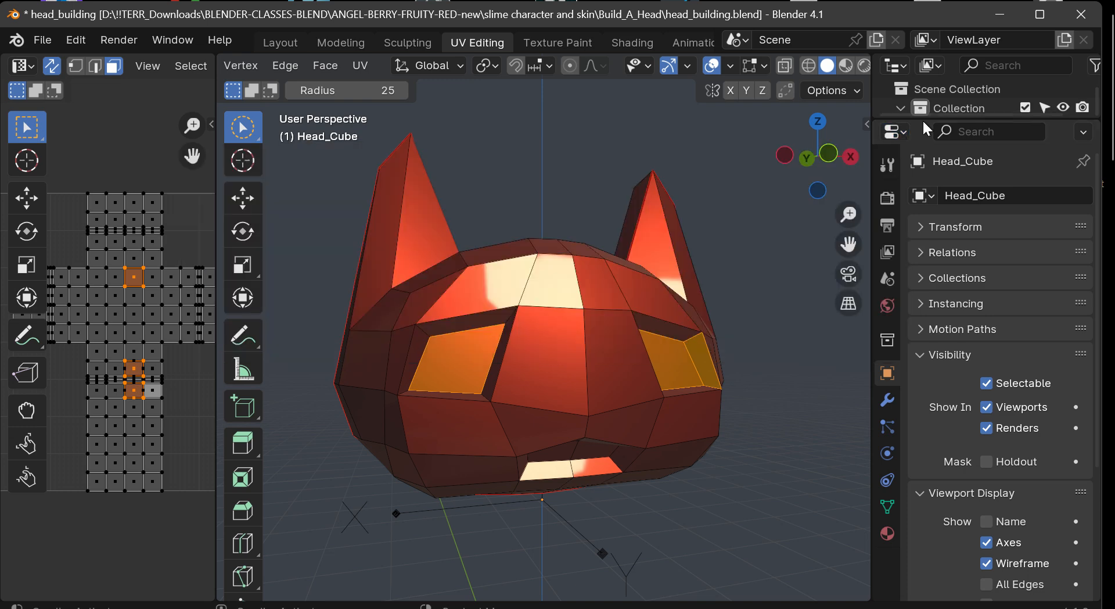
# Resize the Outliner to a short strip above the Properties editor, then widen the Properties editor and maximize it
pyautogui.moveTo(922, 120); pyautogui.dragTo(874, 381)
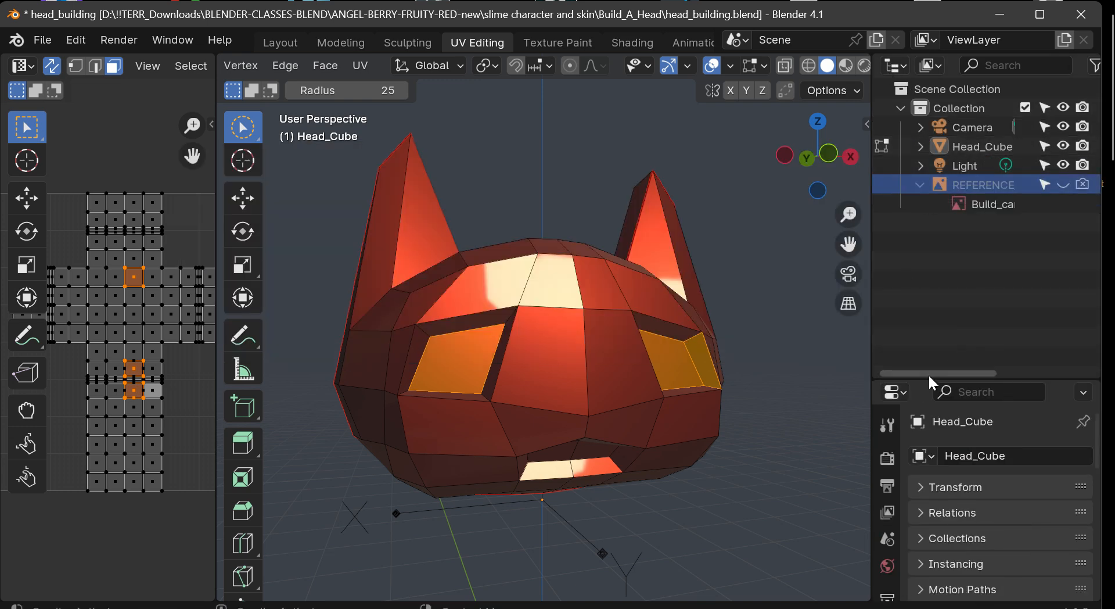
pyautogui.moveTo(925, 381); pyautogui.dragTo(925, 189)
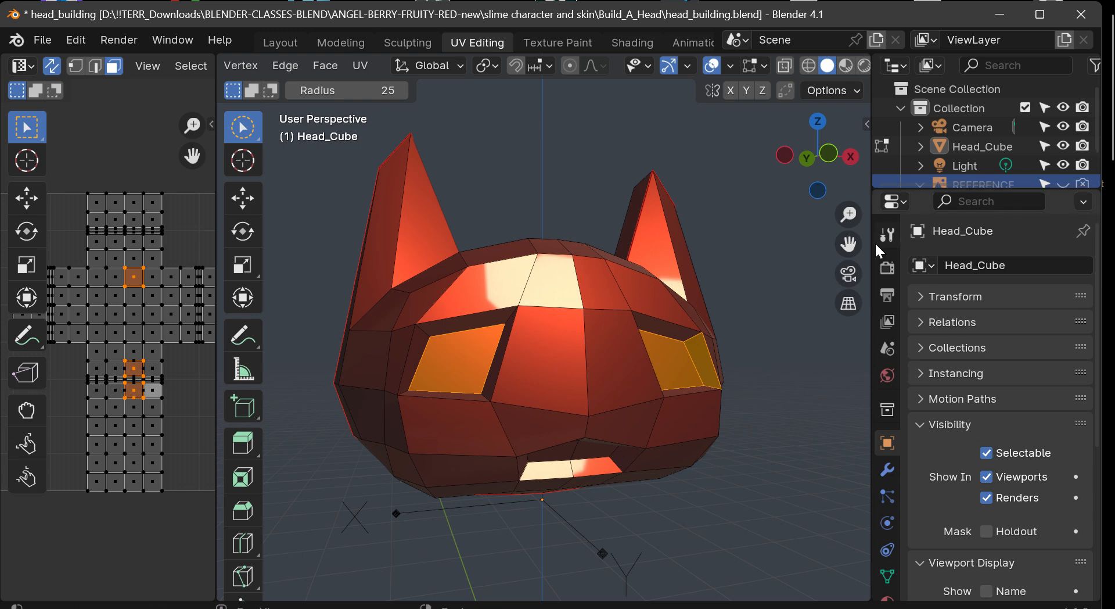
pyautogui.moveTo(869, 248); pyautogui.dragTo(562, 233)
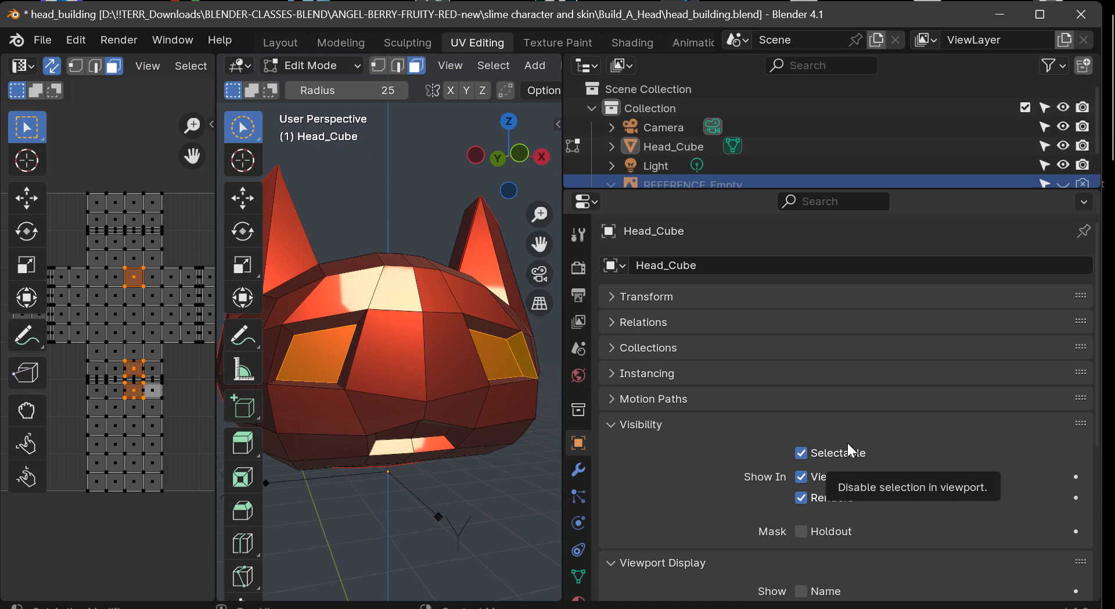
pyautogui.hotkey('ctrl', 'space')
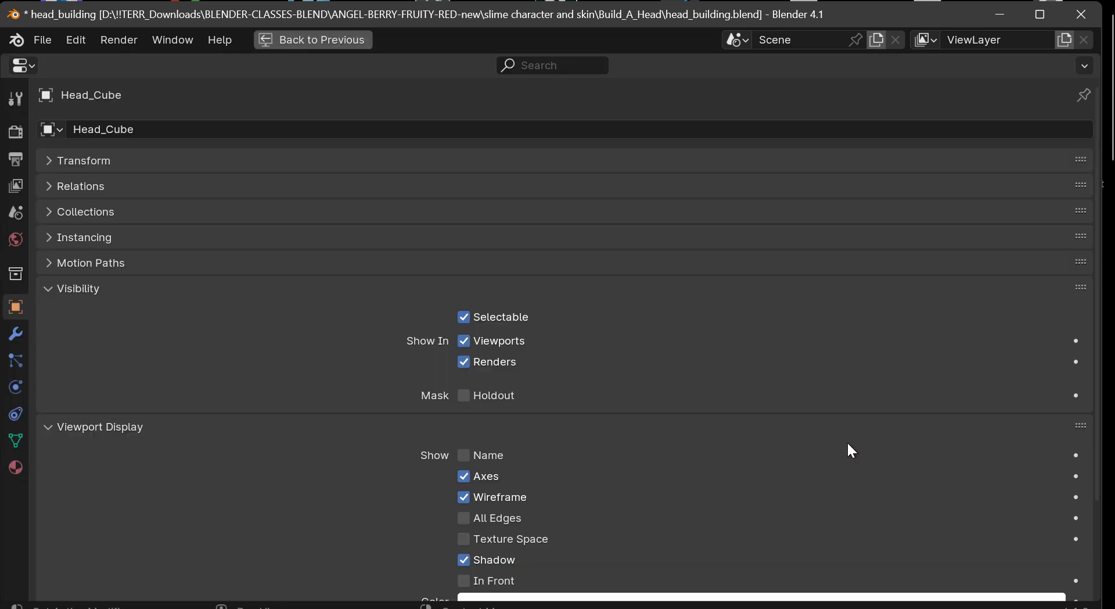
# Scale the property panels up and back down to a compact size, and check the object properties and the collection properties
pyautogui.keyDown('ctrl'); pyautogui.scroll(6, 848, 444); pyautogui.keyUp('ctrl')
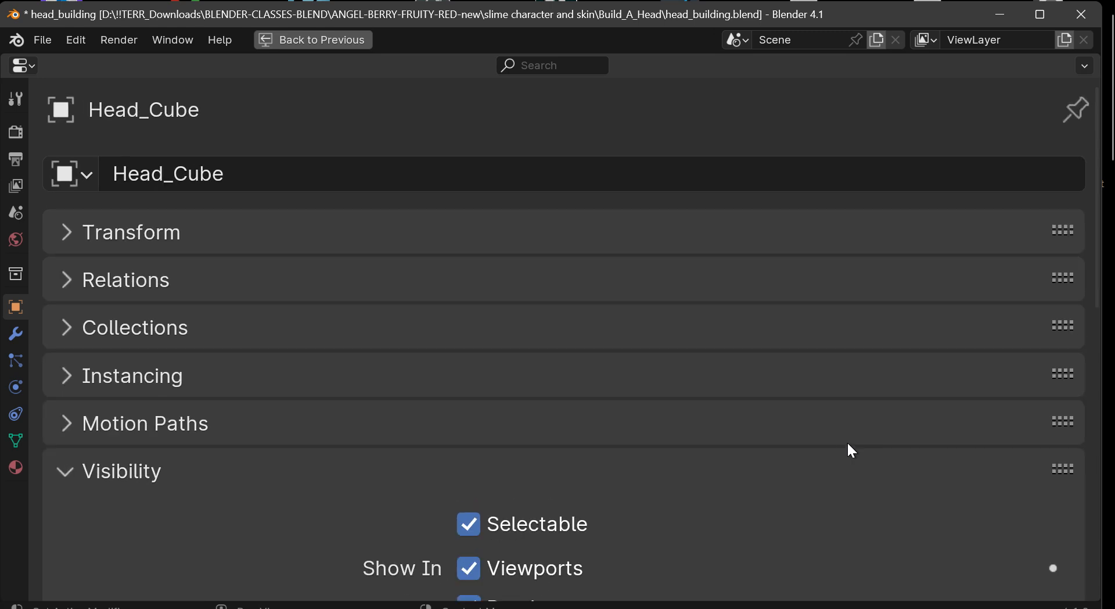
pyautogui.keyDown('ctrl'); pyautogui.scroll(-6, 848, 443); pyautogui.keyUp('ctrl')
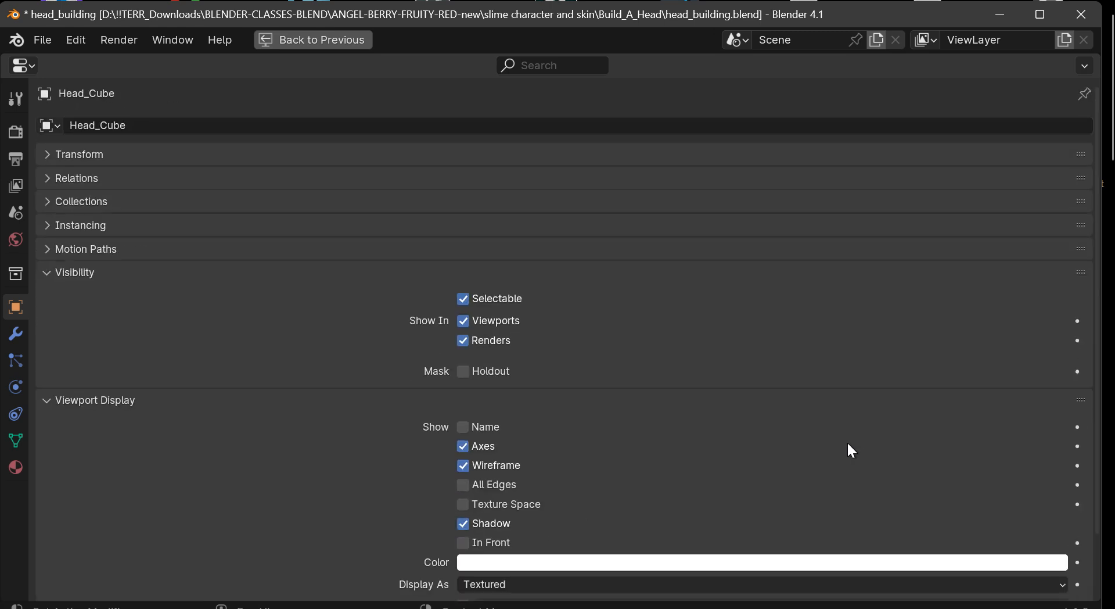
pyautogui.keyDown('ctrl'); pyautogui.scroll(-1, 851, 451); pyautogui.keyUp('ctrl')
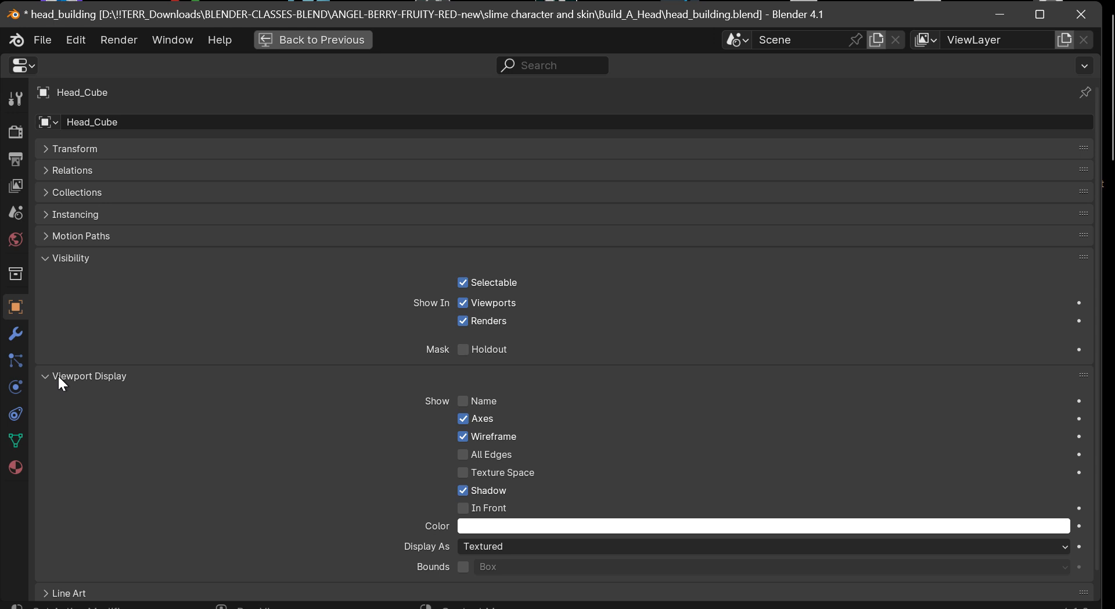
pyautogui.scroll(-1, 275, 489)
pyautogui.scroll(1, 275, 489)
pyautogui.scroll(-1, 275, 489)
pyautogui.scroll(1, 275, 488)
pyautogui.click(17, 271)
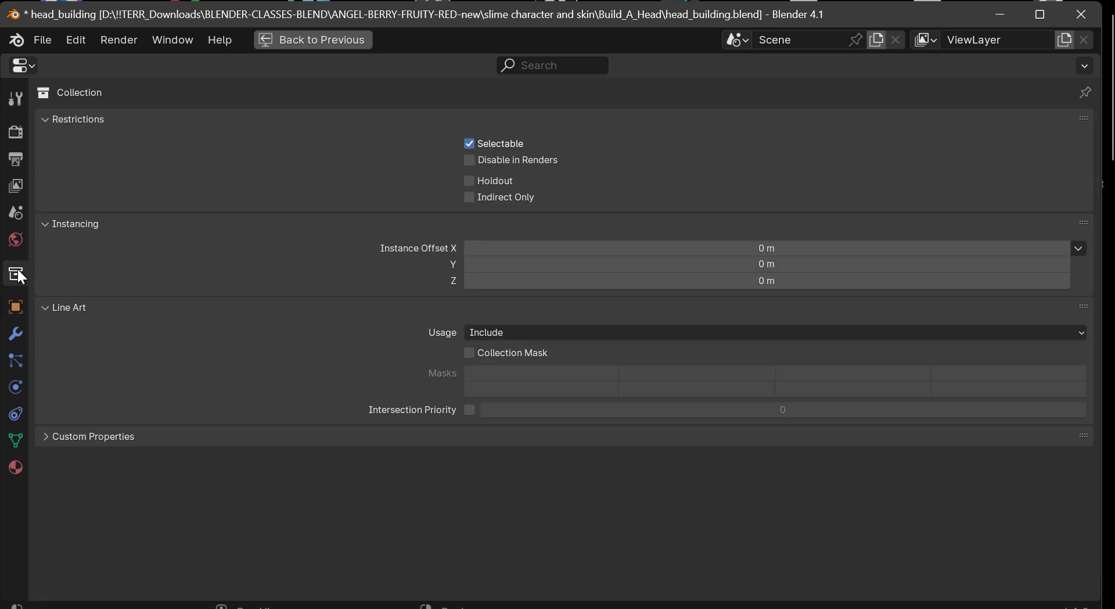
# Enable Transparent film in the scene's render settings and restore the multi-editor layout
pyautogui.click(16, 133)
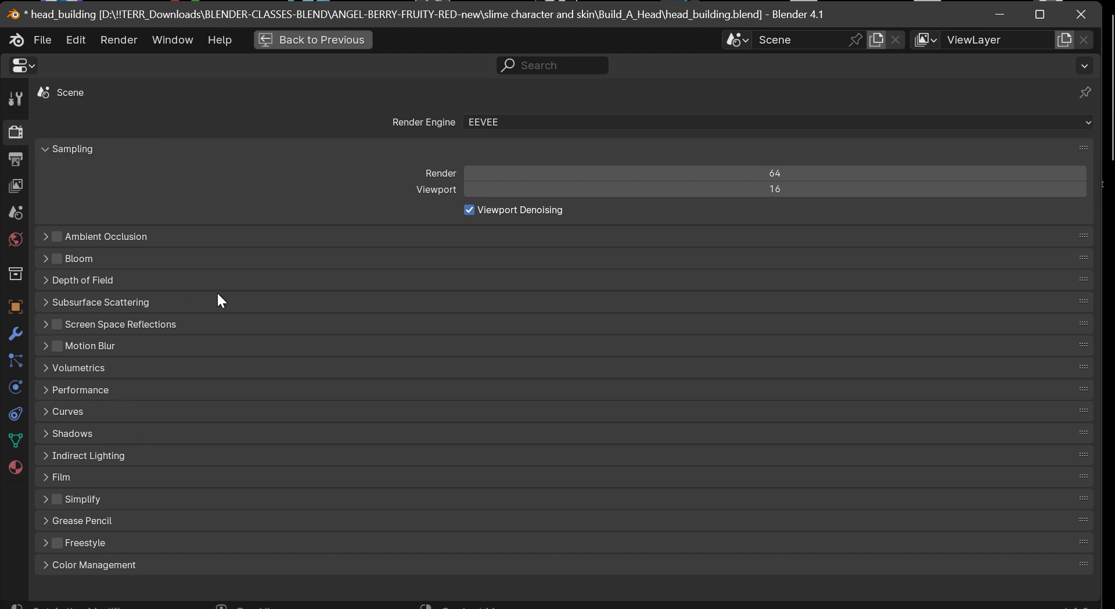
pyautogui.press('KP_Add')
pyautogui.press('KP_Add')
pyautogui.press('KP_Add')
pyautogui.press('KP_Add')
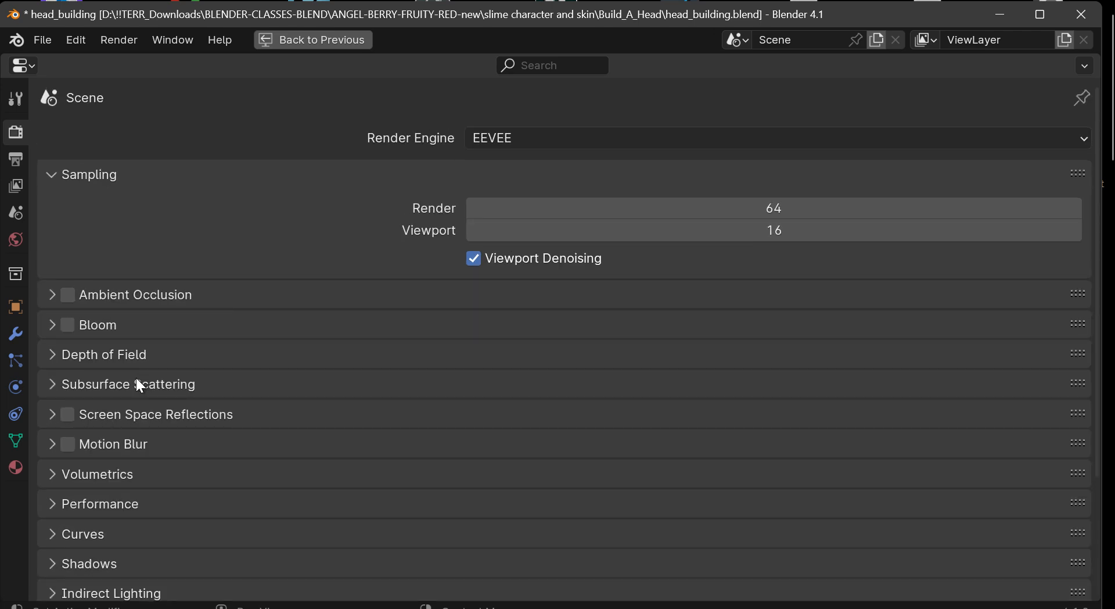
pyautogui.scroll(-5, 112, 370)
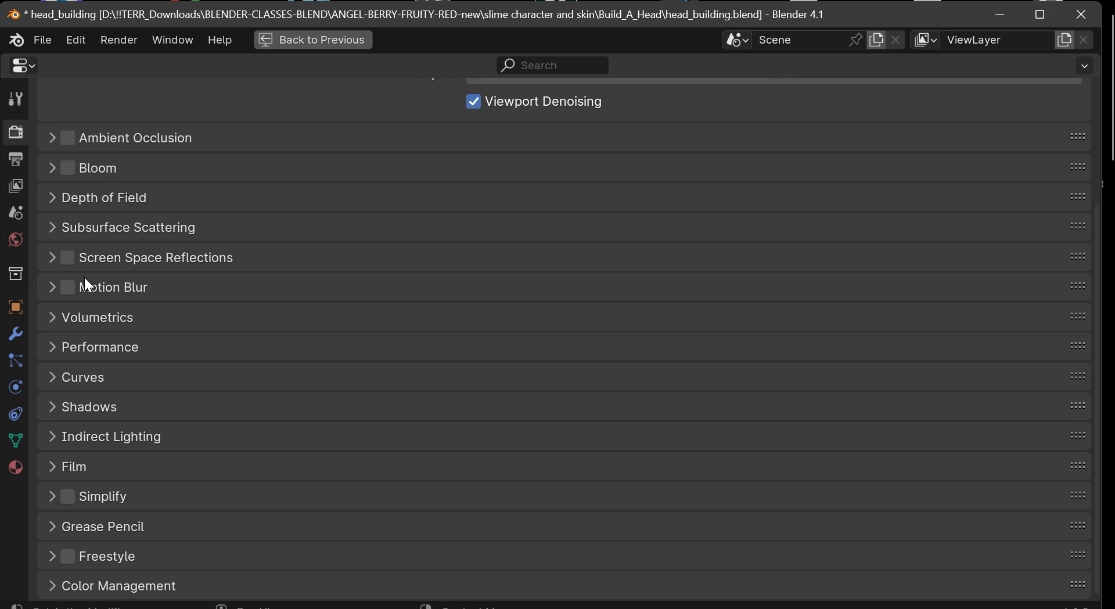
pyautogui.click(63, 467)
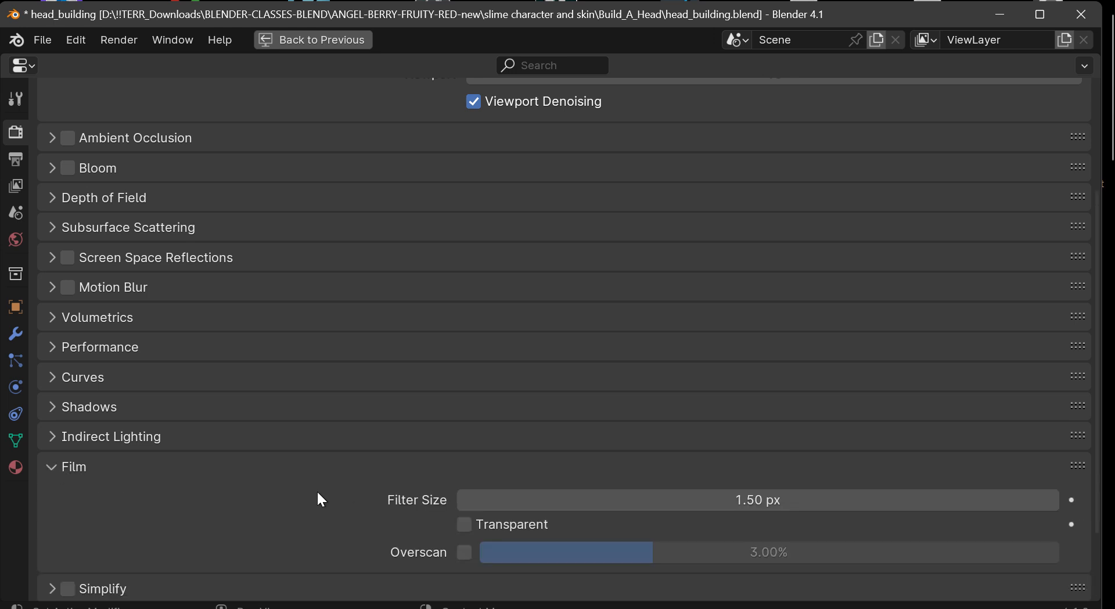
pyautogui.click(465, 524)
pyautogui.hotkey('ctrl', 'space')
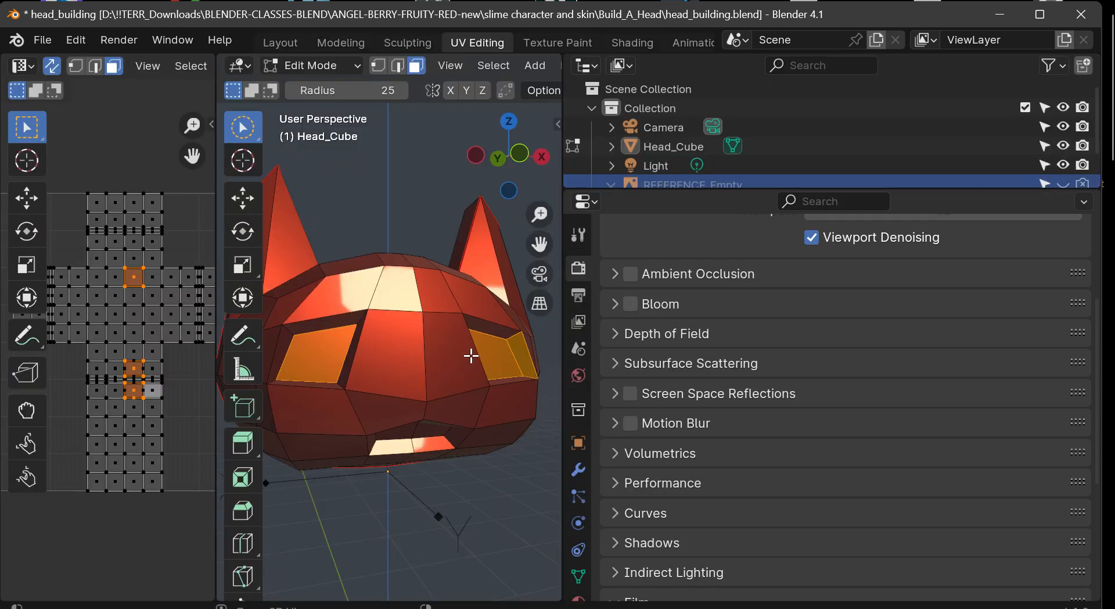
# Try the 3D viewport maximized and restored, and widen it by narrowing the Properties editor to a slim strip
pyautogui.hotkey('ctrl', 'space')
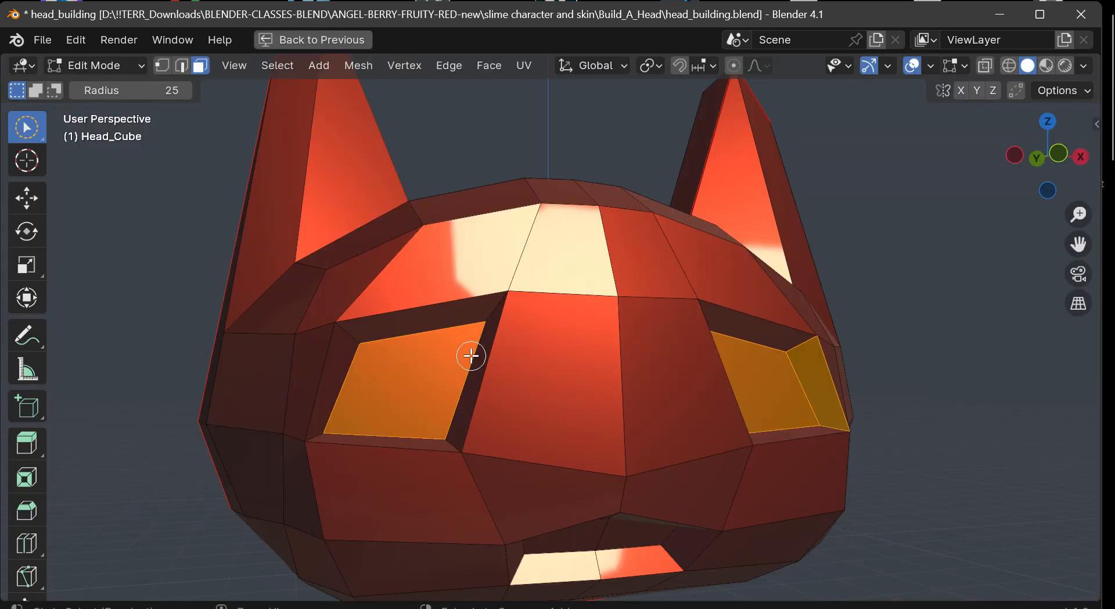
pyautogui.hotkey('ctrl', 'space')
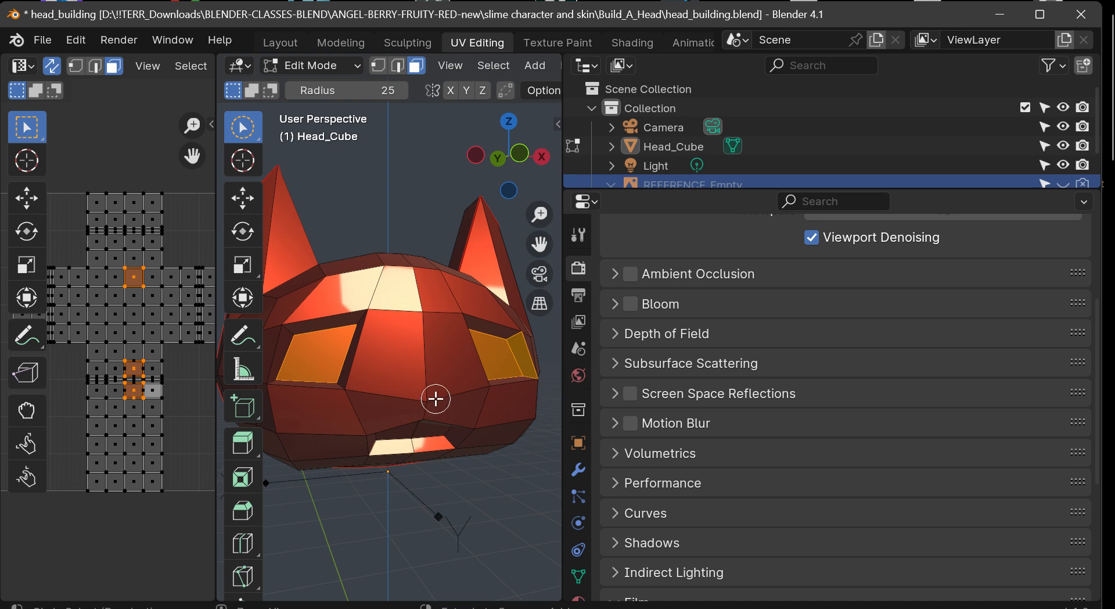
pyautogui.hotkey('ctrl', 'space')
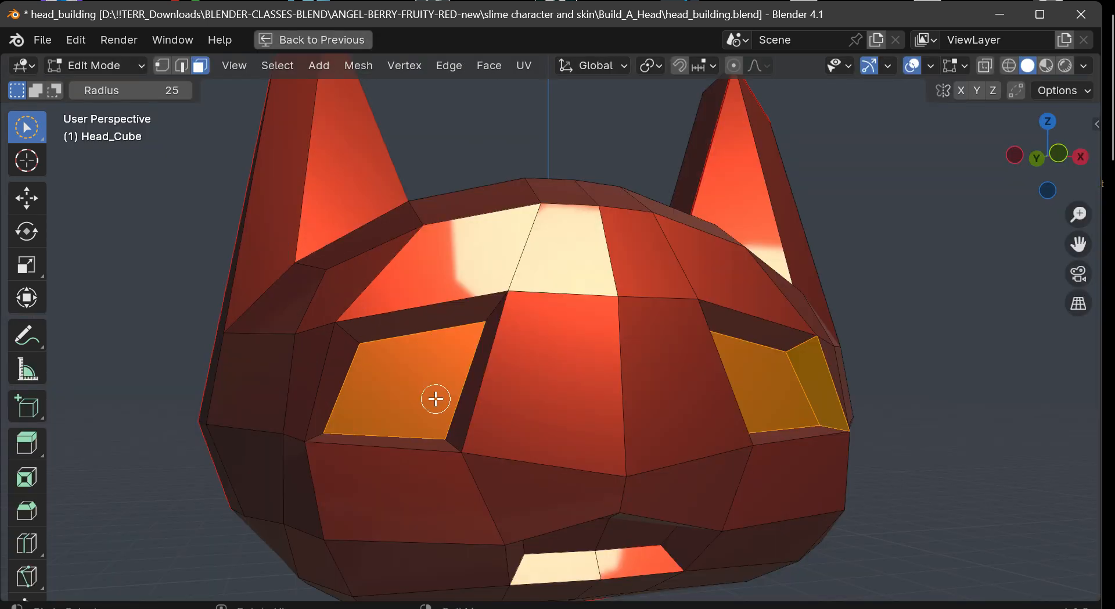
pyautogui.hotkey('ctrl', 'space')
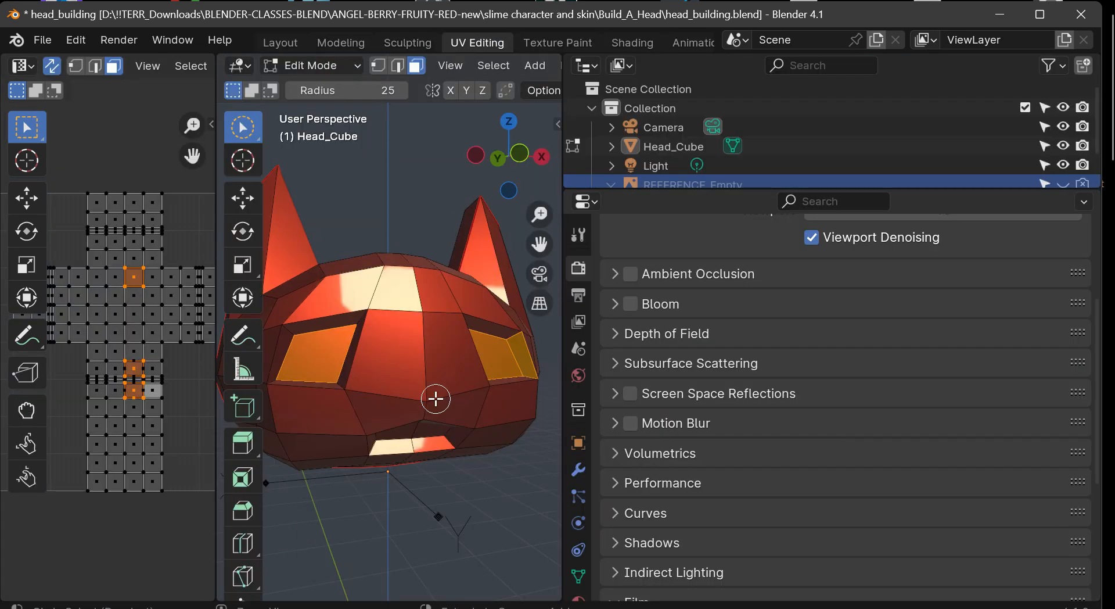
pyautogui.hotkey('ctrl', 'space')
pyautogui.hotkey('ctrl', 'space')
pyautogui.moveTo(563, 236); pyautogui.dragTo(1108, 183)
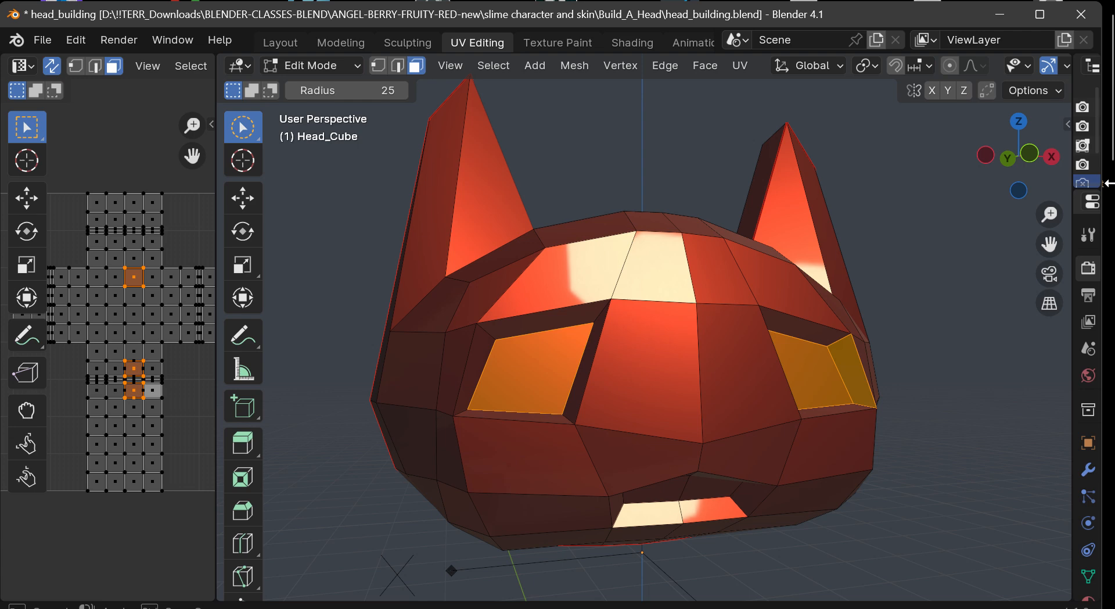
# Bring up the existing render result, select the empty render Slot 6 and minimize the render window
pyautogui.click(92, 38)
pyautogui.click(121, 41)
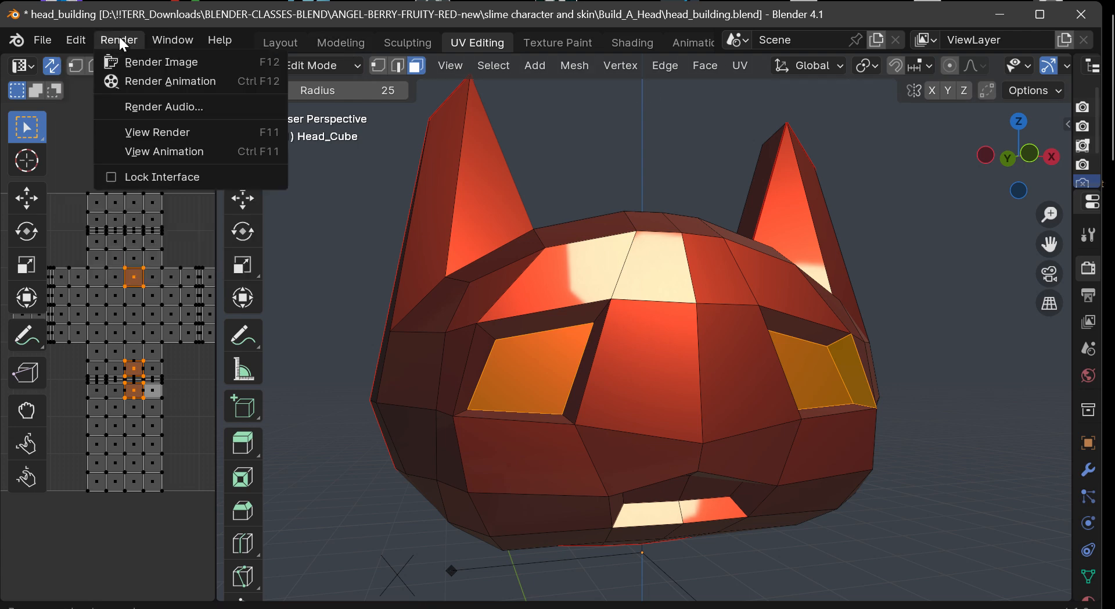
pyautogui.click(154, 134)
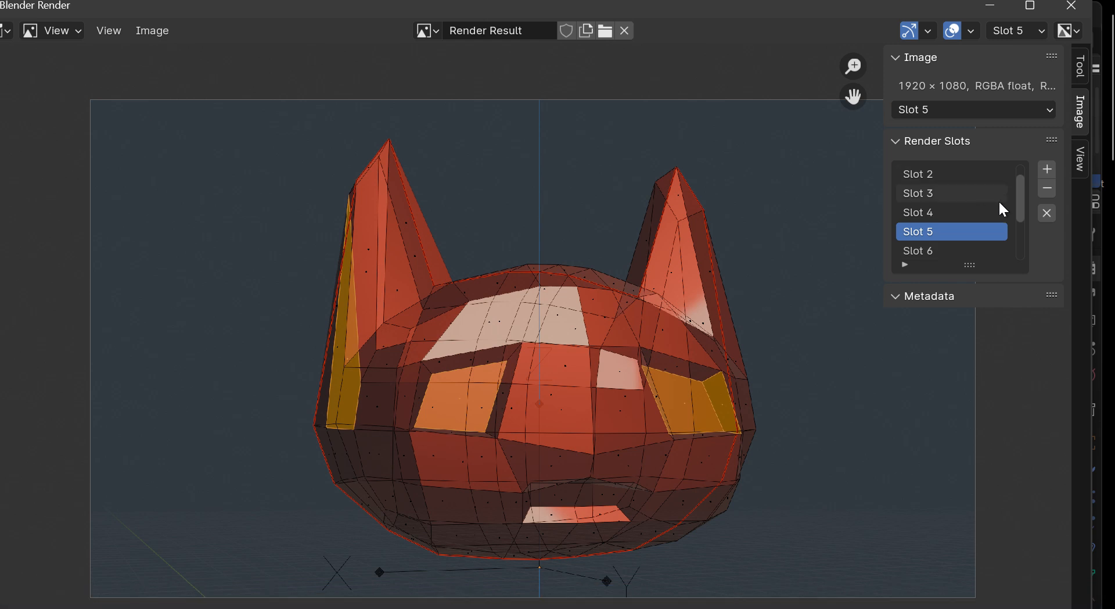
pyautogui.scroll(-4, 1023, 205)
pyautogui.scroll(5, 1022, 186)
pyautogui.scroll(-2, 997, 215)
pyautogui.click(936, 233)
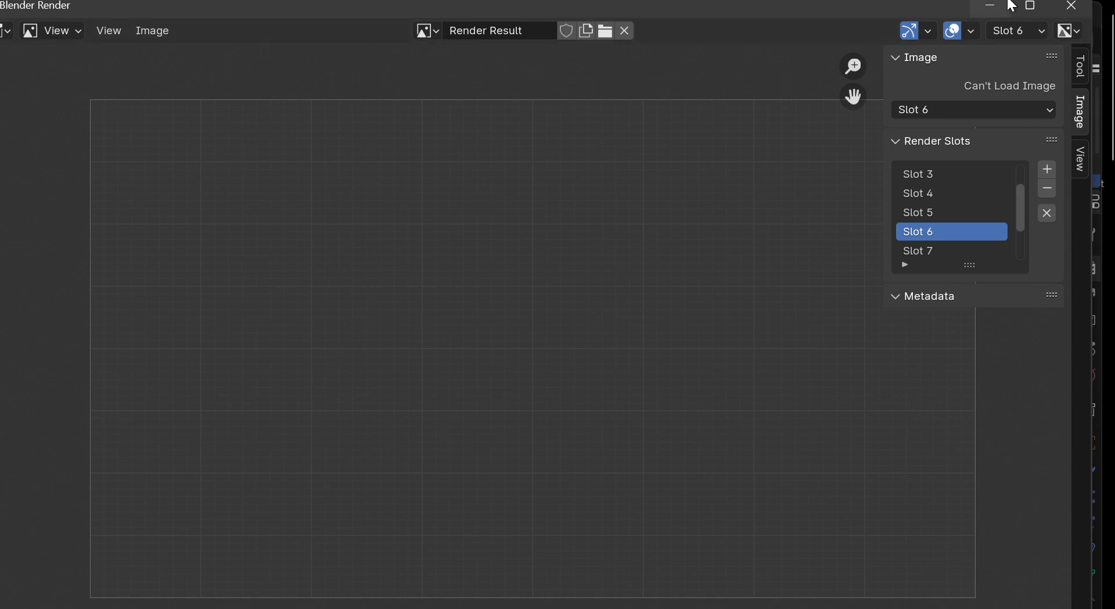
pyautogui.click(991, 7)
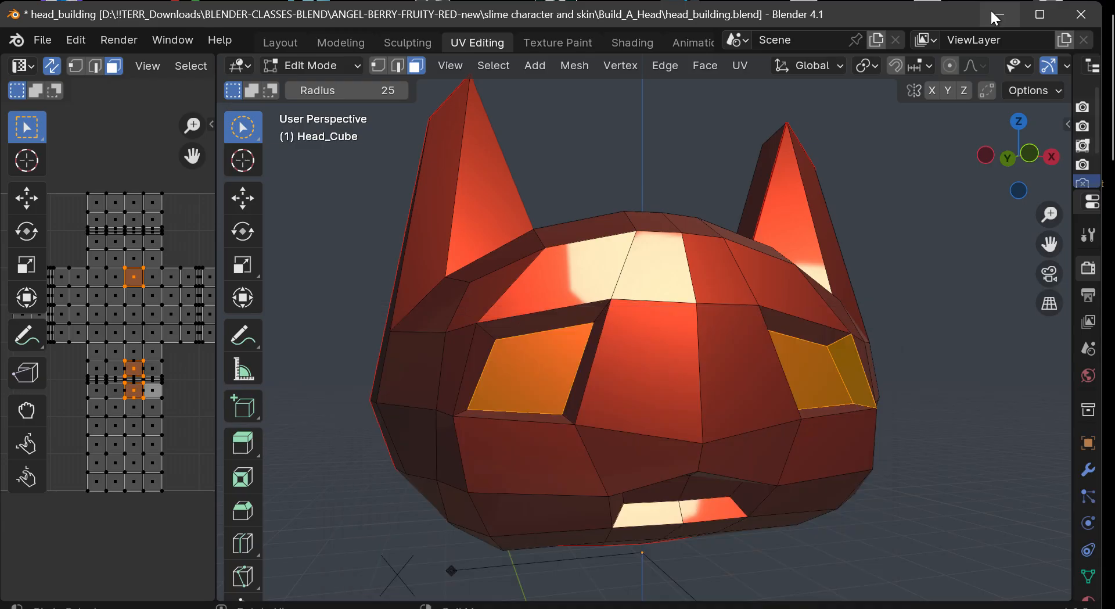
# Switch the 3D viewport to the camera view and center the front of the head within the camera frame
pyautogui.click(1050, 273)
pyautogui.moveTo(1022, 153); pyautogui.dragTo(1043, 155)
pyautogui.moveTo(934, 90); pyautogui.dragTo(225, 593)
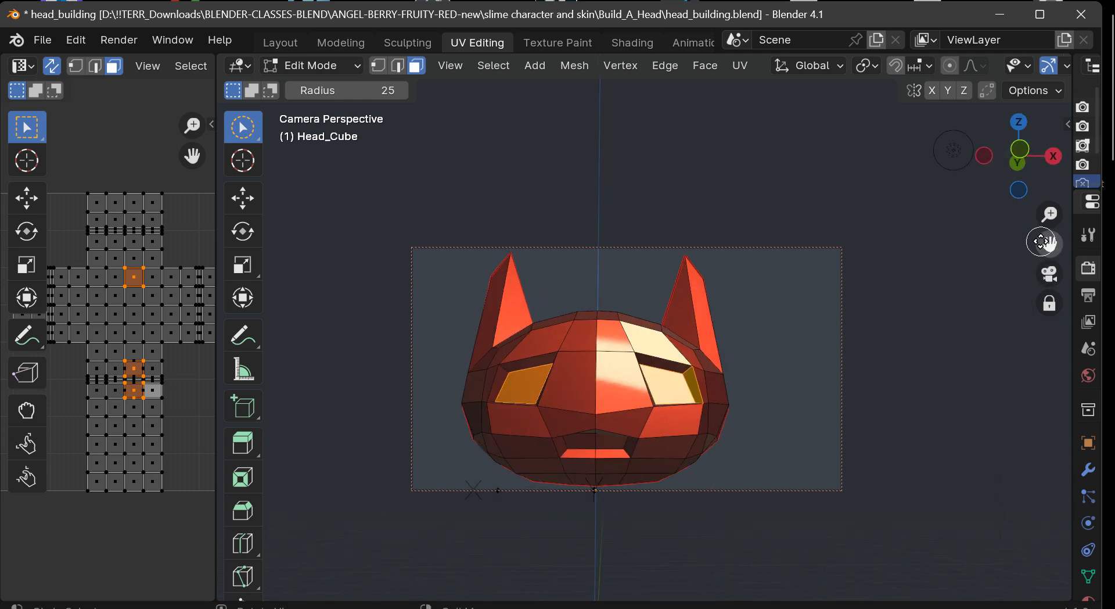
pyautogui.moveTo(1050, 244)
pyautogui.mouseDown()
pyautogui.moveTo(1063, 240)
pyautogui.moveTo(1042, 241)
pyautogui.mouseUp()
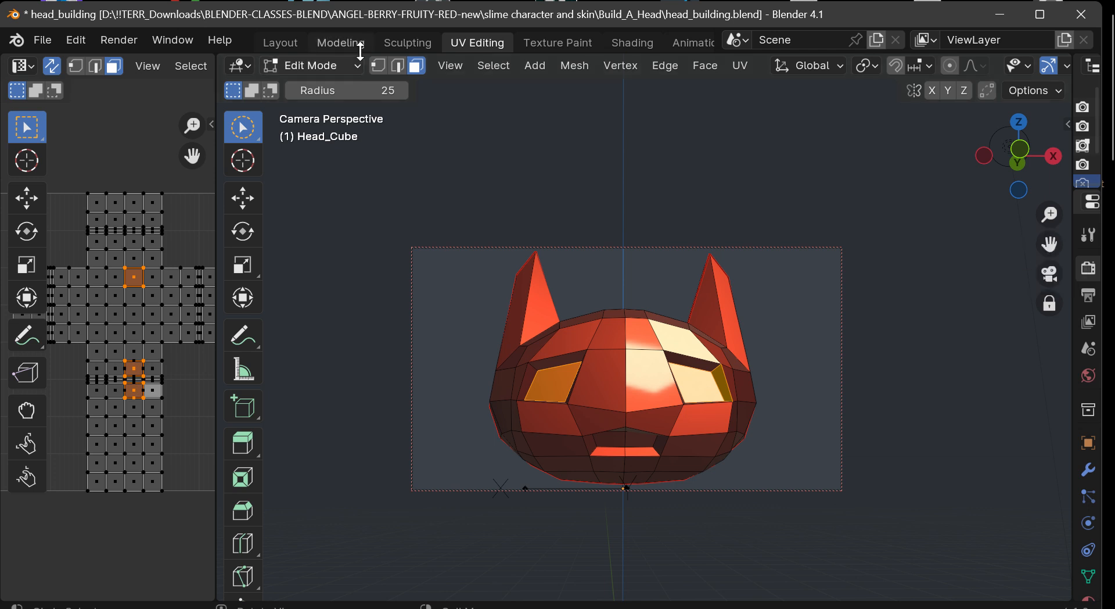
# Preview the head in Rendered shading against the transparent background and return the 3D viewport to Solid shading
pyautogui.click(123, 39)
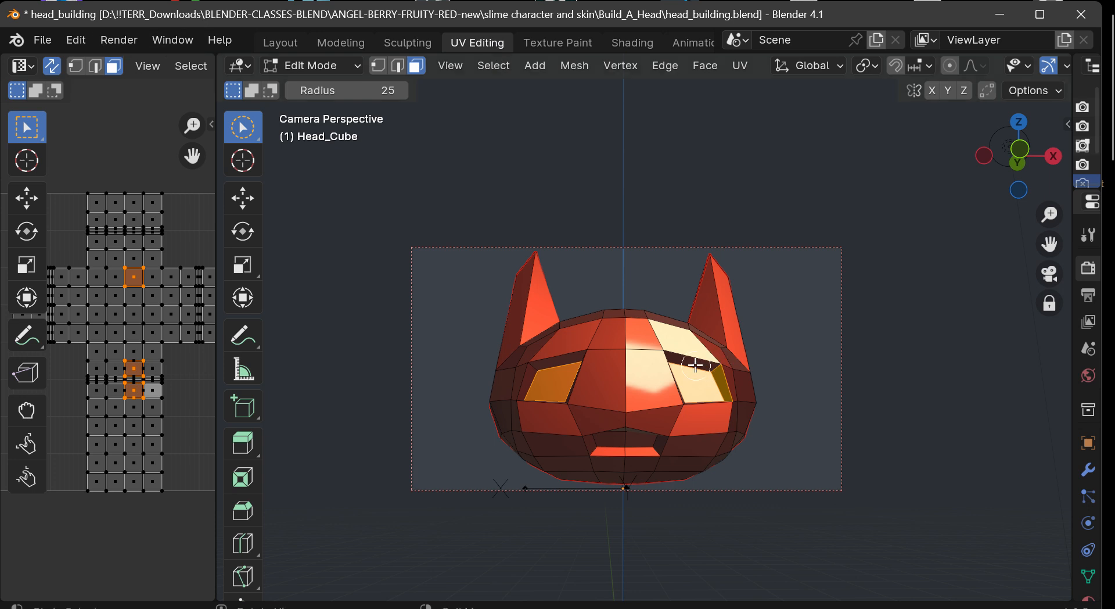
pyautogui.click(120, 40)
pyautogui.scroll(-5, 1036, 65)
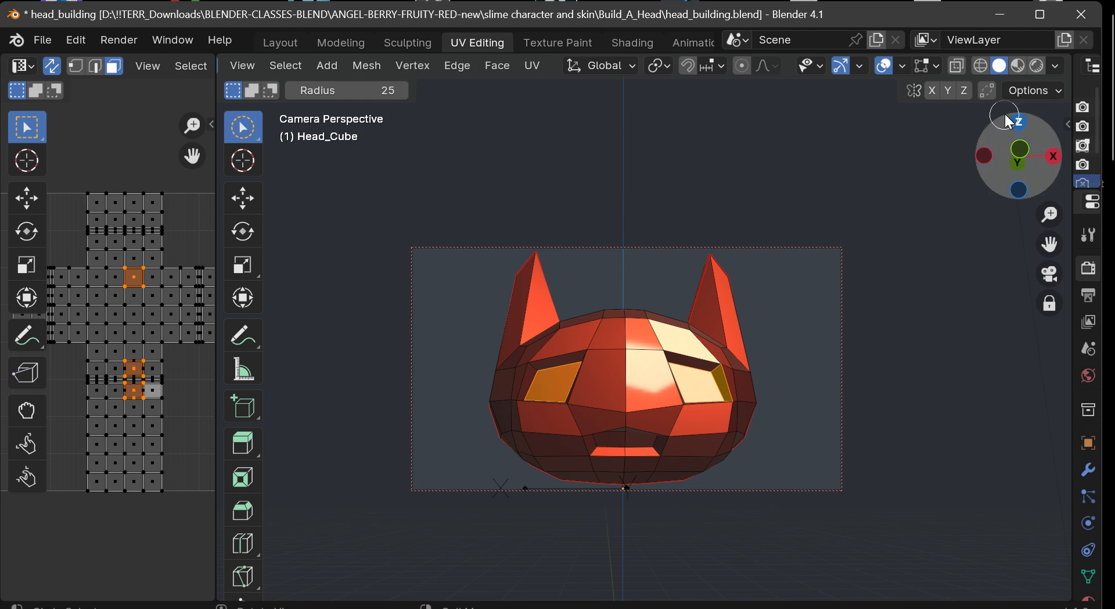
pyautogui.click(1038, 65)
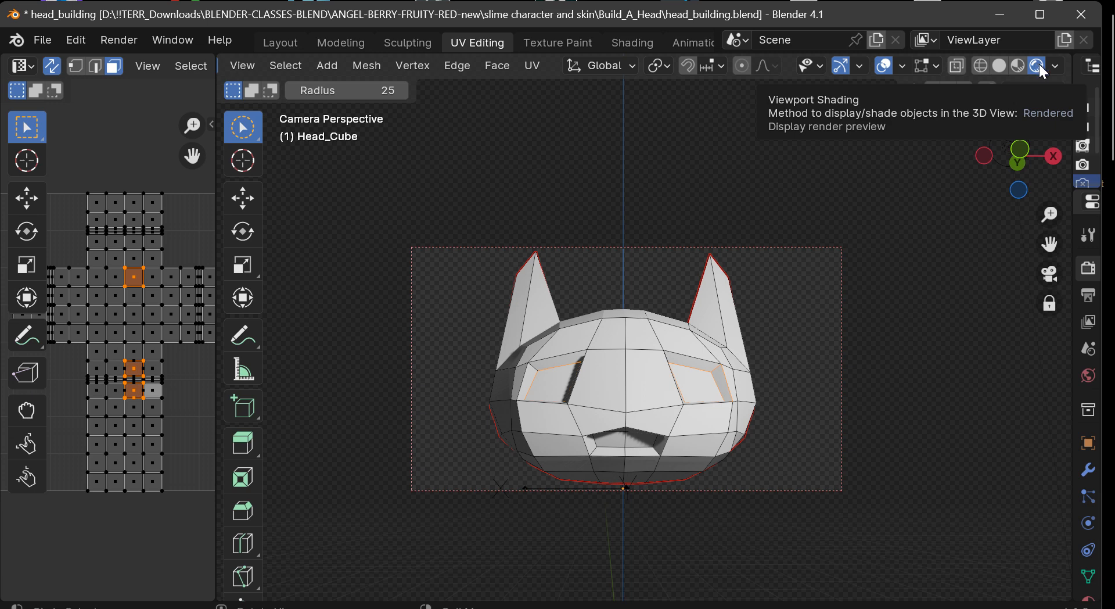
pyautogui.click(997, 65)
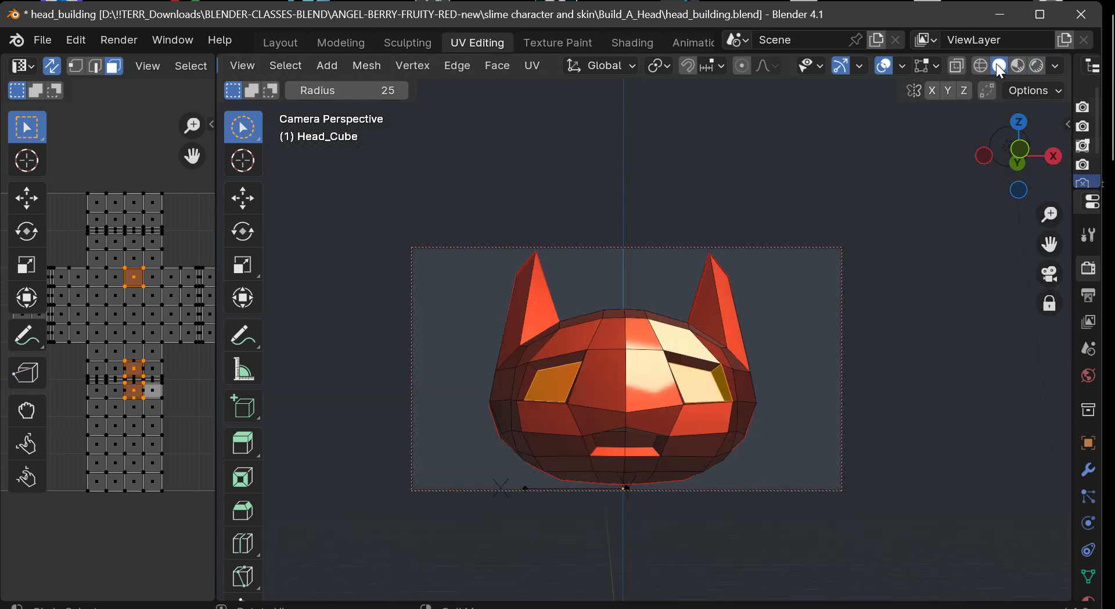
pyautogui.scroll(3, 453, 79)
pyautogui.scroll(-3, 440, 79)
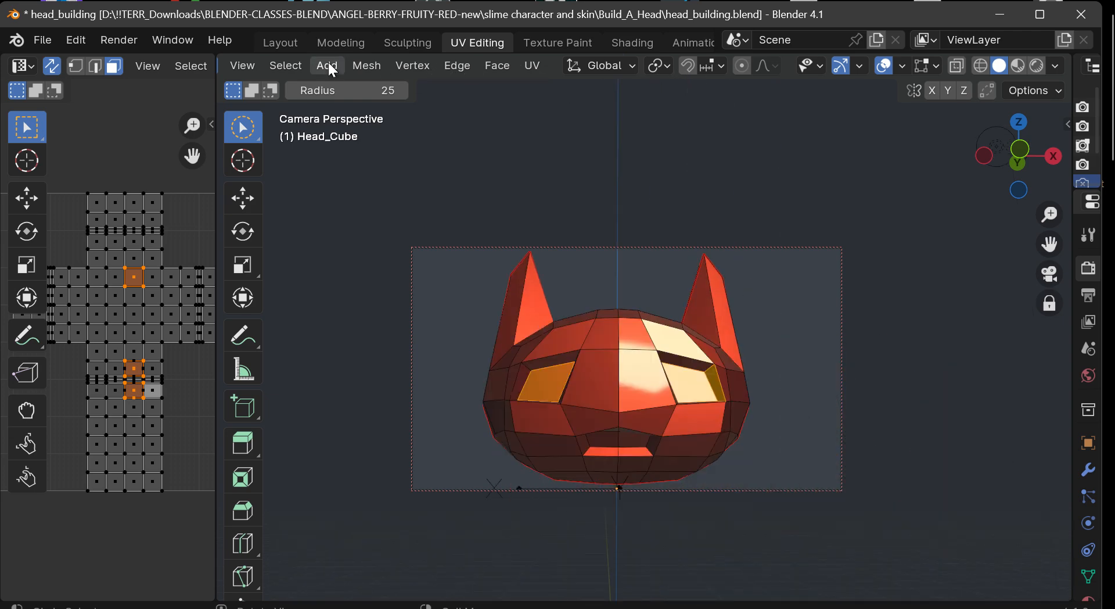
# Compare how the Layout, Modeling, Sculpting and UV Editing workspaces show the head, finishing in the Sculpting workspace
pyautogui.click(307, 44)
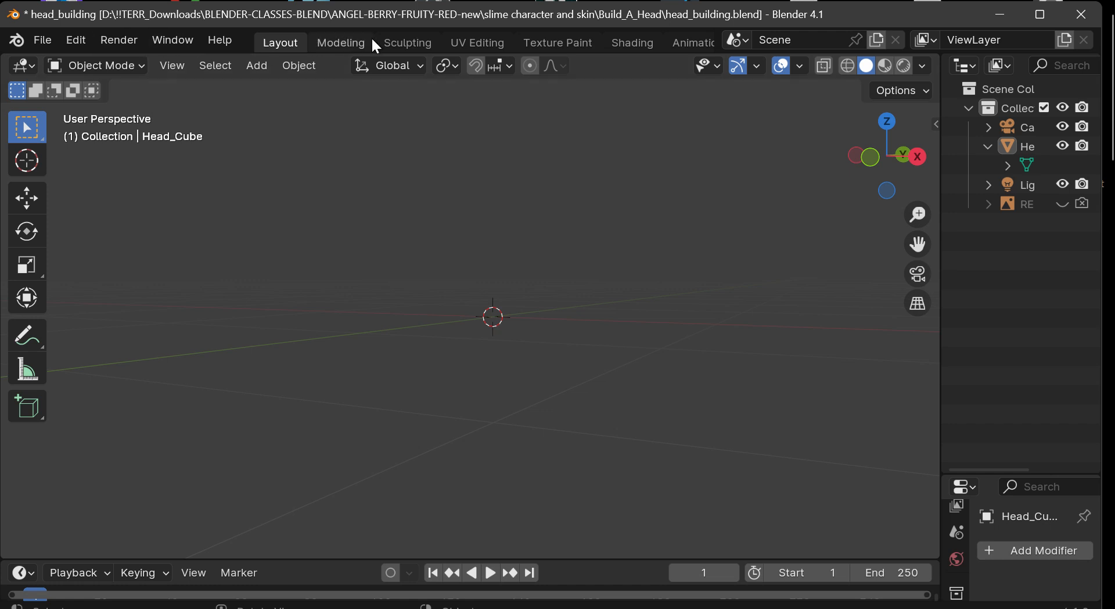
pyautogui.scroll(-2, 504, 46)
pyautogui.scroll(2, 501, 43)
pyautogui.click(477, 43)
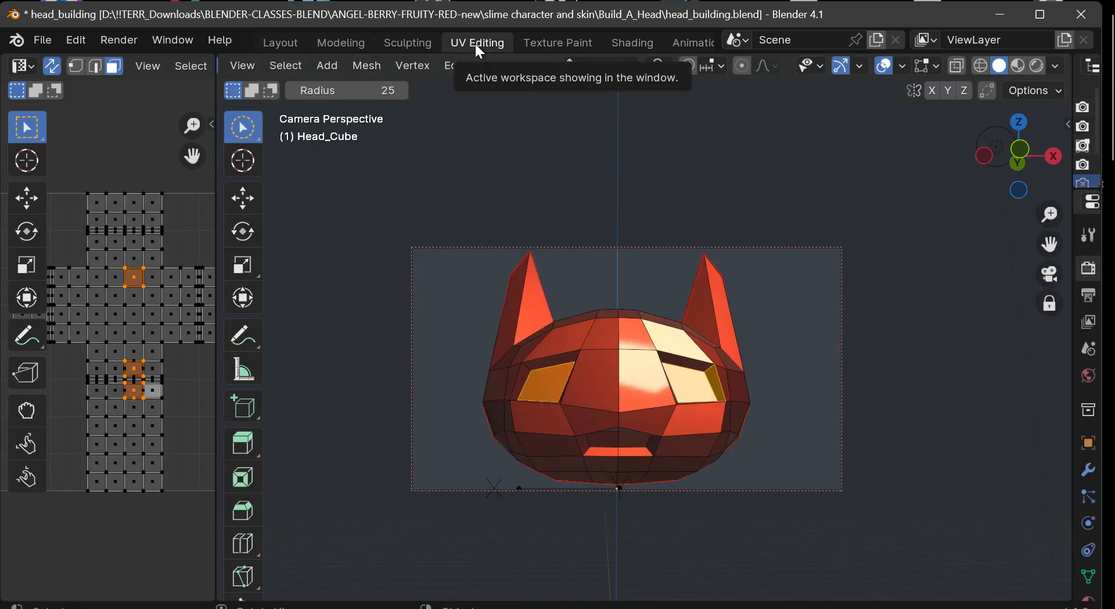
pyautogui.click(281, 42)
pyautogui.click(321, 44)
pyautogui.click(409, 44)
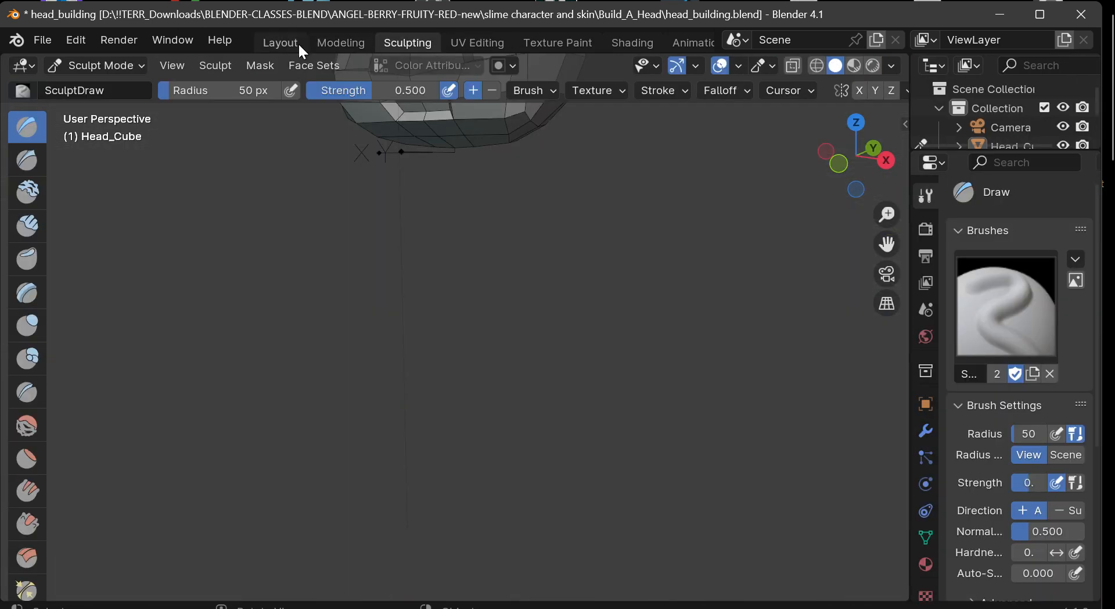
pyautogui.click(283, 42)
pyautogui.click(341, 43)
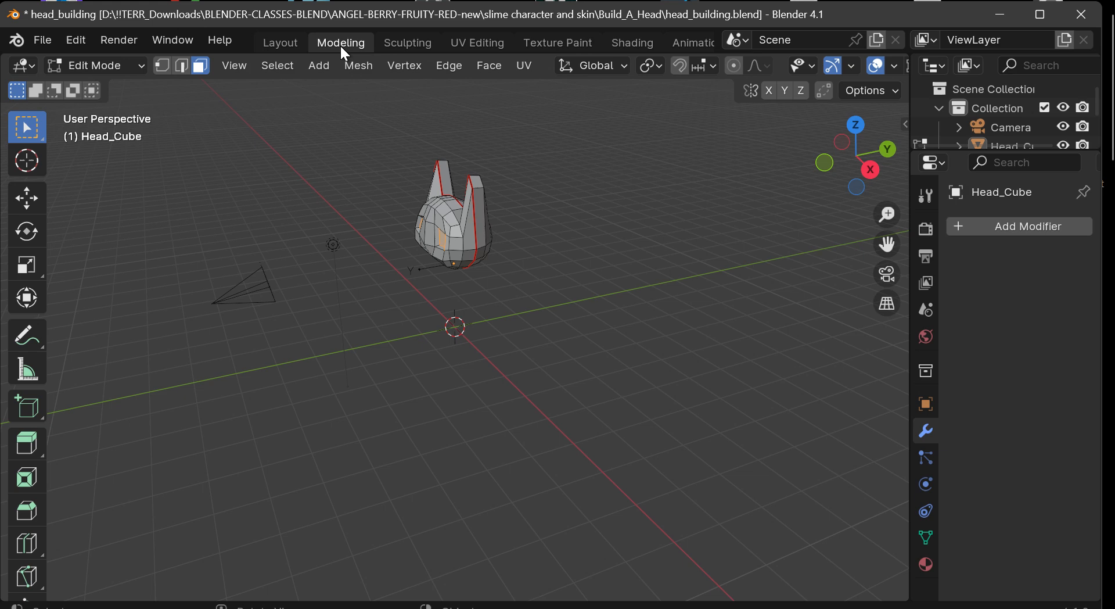
pyautogui.click(408, 43)
pyautogui.click(479, 45)
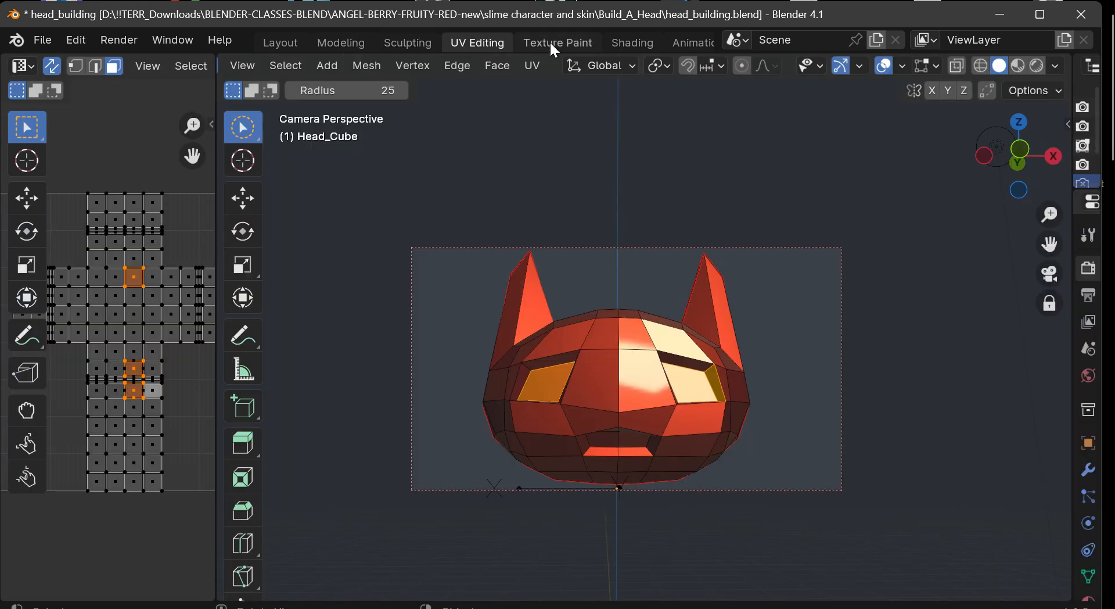
pyautogui.click(417, 44)
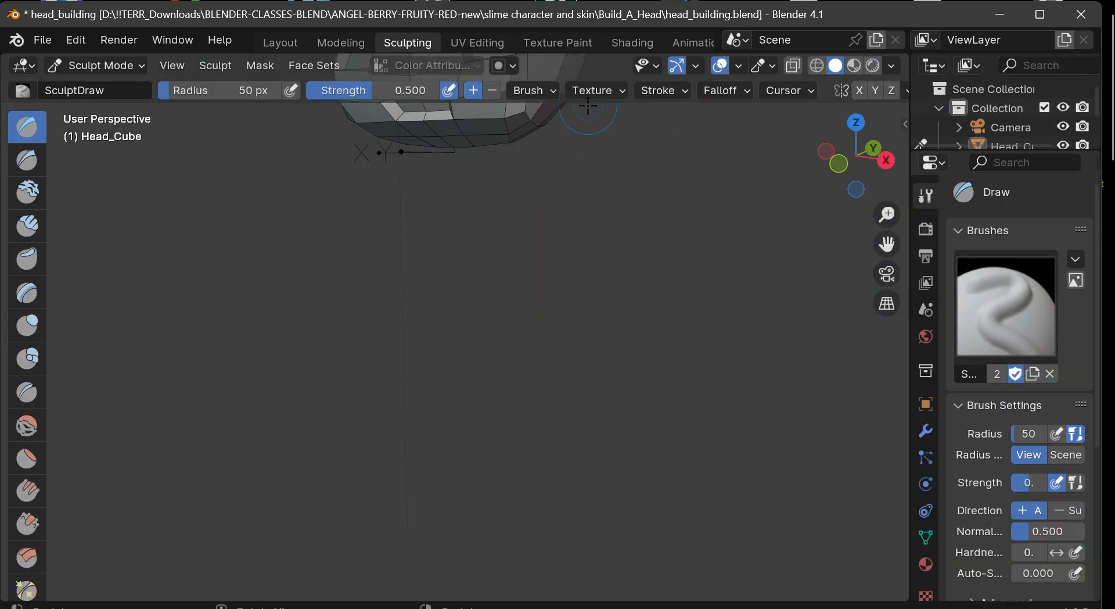
# Look at the Animation workspace, switch to the UV Editing workspace and widen its 3D viewport slightly
pyautogui.moveTo(887, 244); pyautogui.dragTo(971, 607)
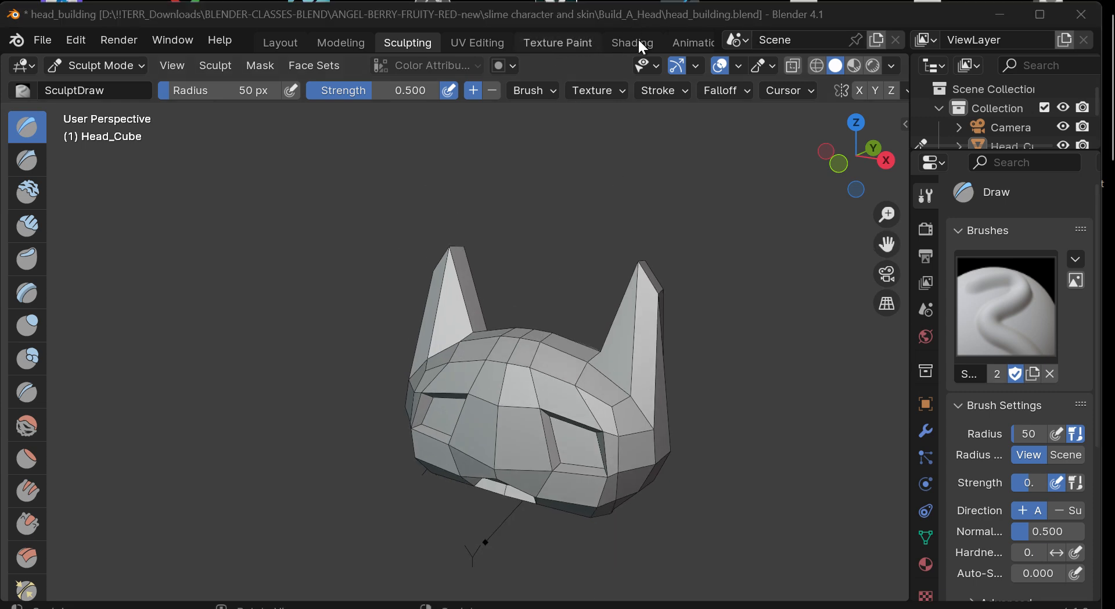
pyautogui.click(695, 43)
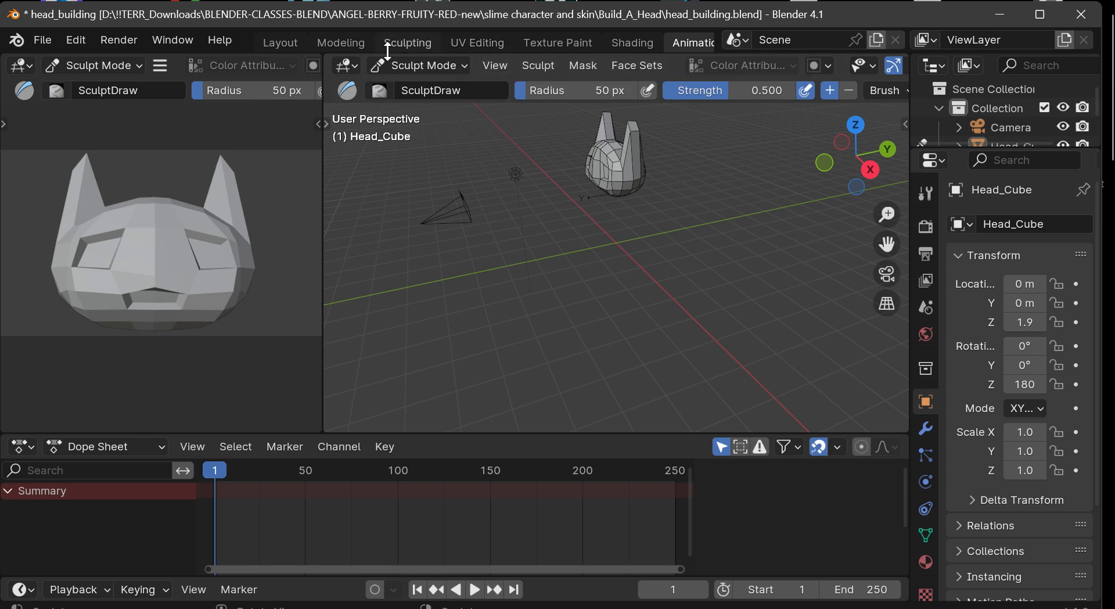
pyautogui.click(471, 46)
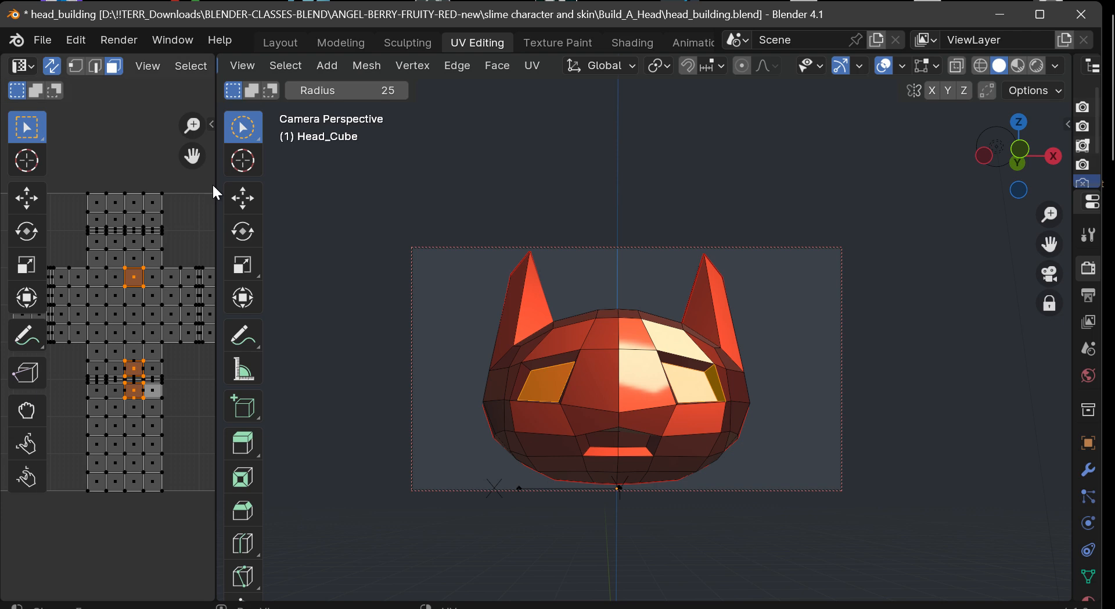
pyautogui.moveTo(216, 185)
pyautogui.mouseDown()
pyautogui.moveTo(477, 186)
pyautogui.moveTo(199, 187)
pyautogui.mouseUp()
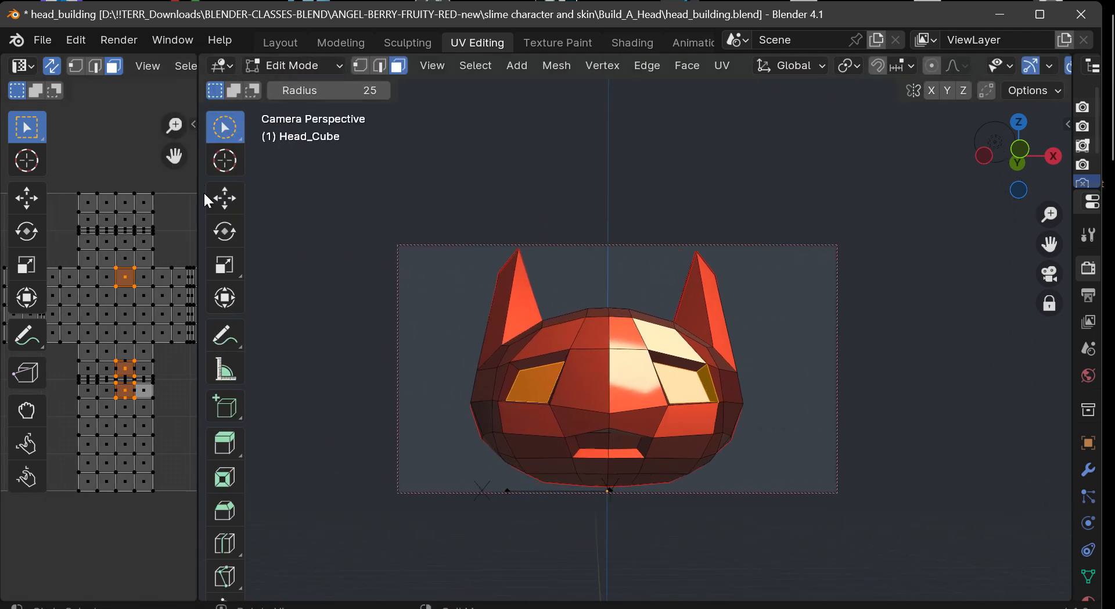
# Compare the head and its UV layout in Object Mode and Edit Mode, finishing in Object Mode
pyautogui.click(304, 66)
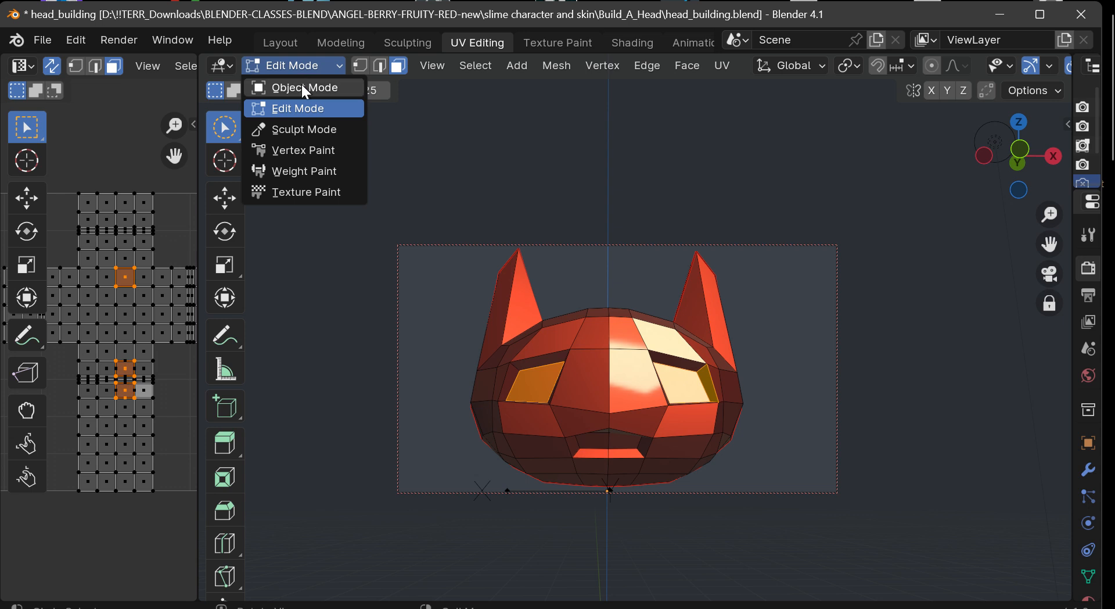
pyautogui.click(302, 86)
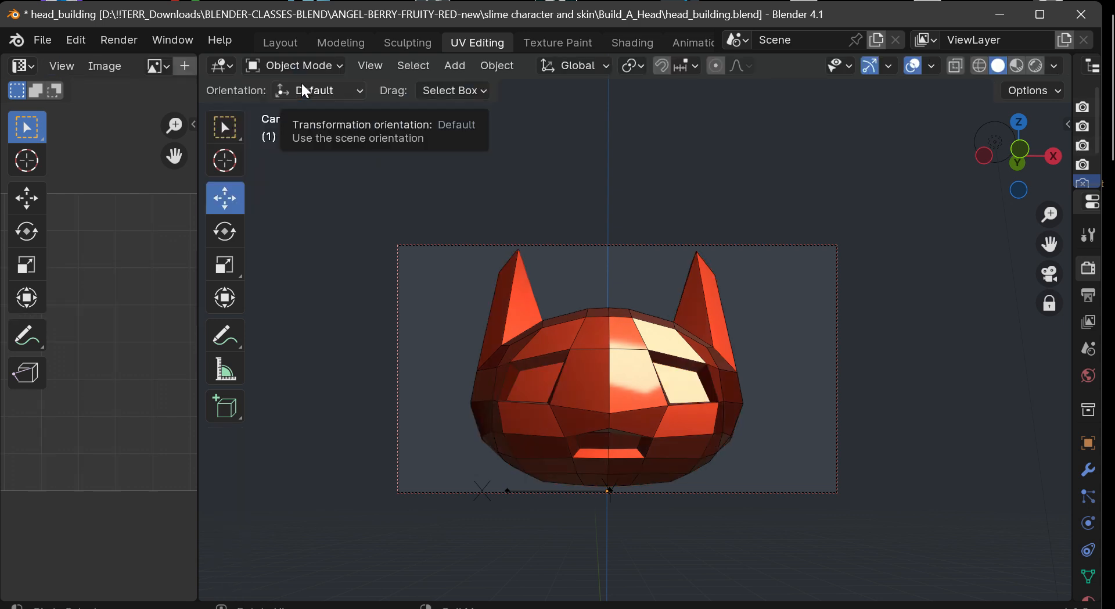
pyautogui.click(296, 63)
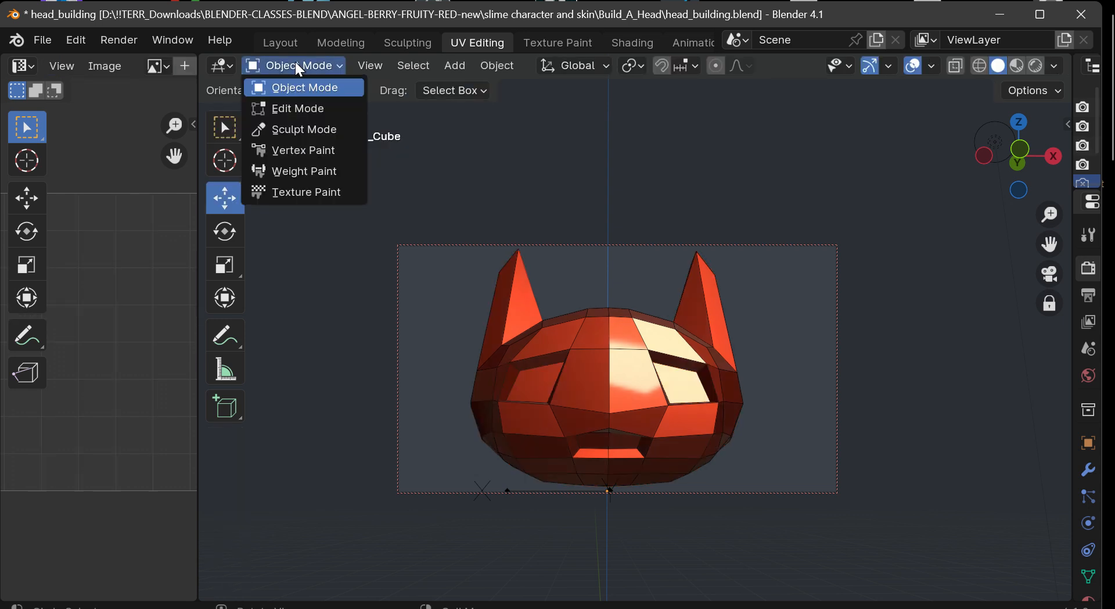
pyautogui.click(296, 63)
pyautogui.click(295, 67)
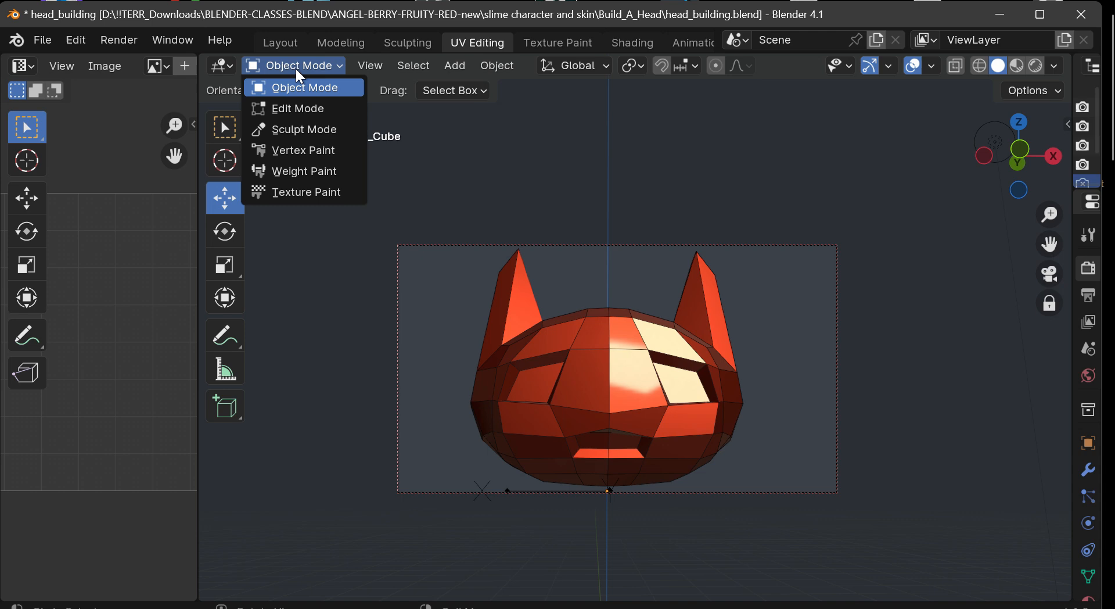
pyautogui.click(287, 108)
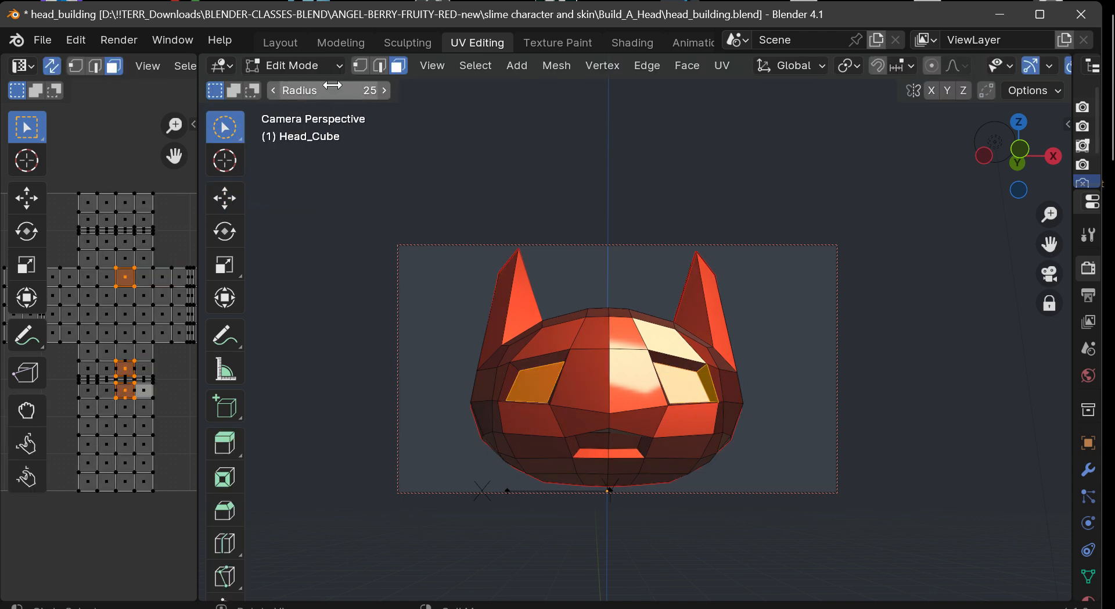
pyautogui.click(306, 67)
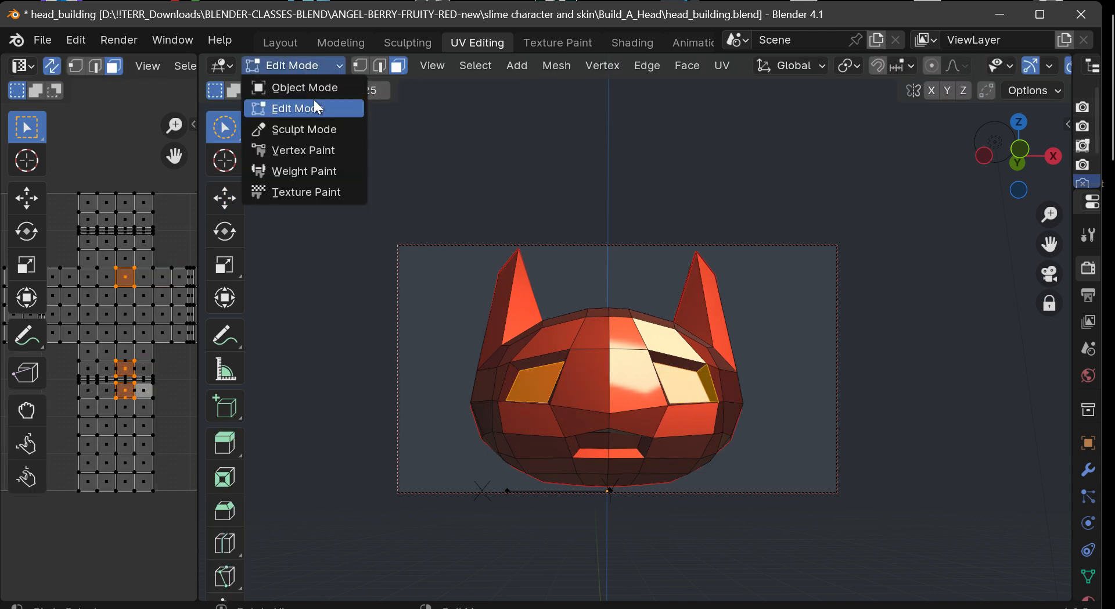
pyautogui.click(290, 87)
pyautogui.scroll(1, 644, 317)
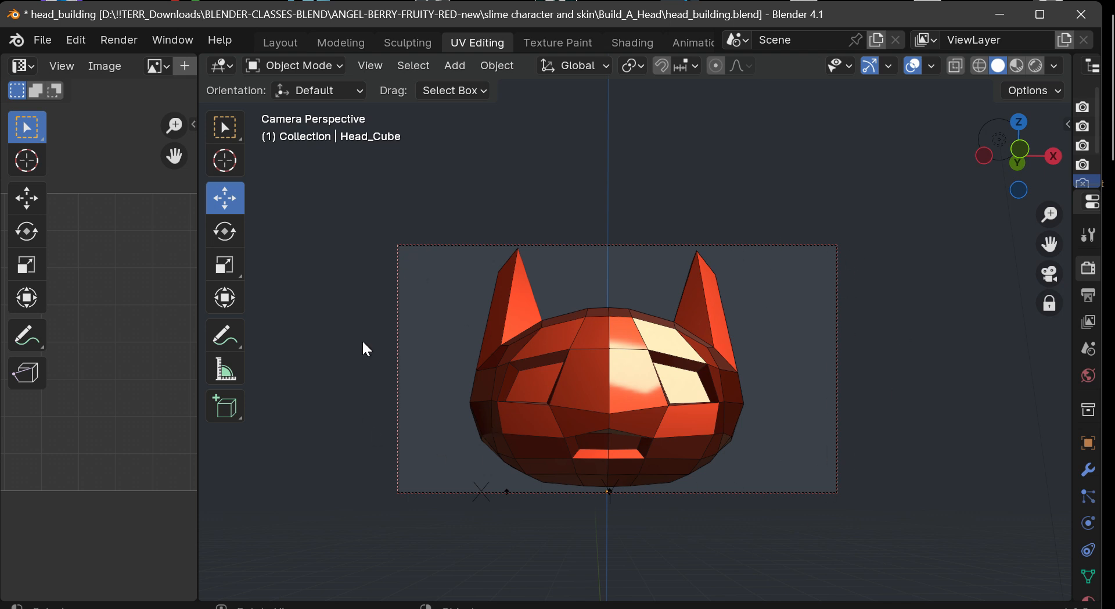
# Try Frame Selected and Frame All on the head in the camera view
pyautogui.click(380, 68)
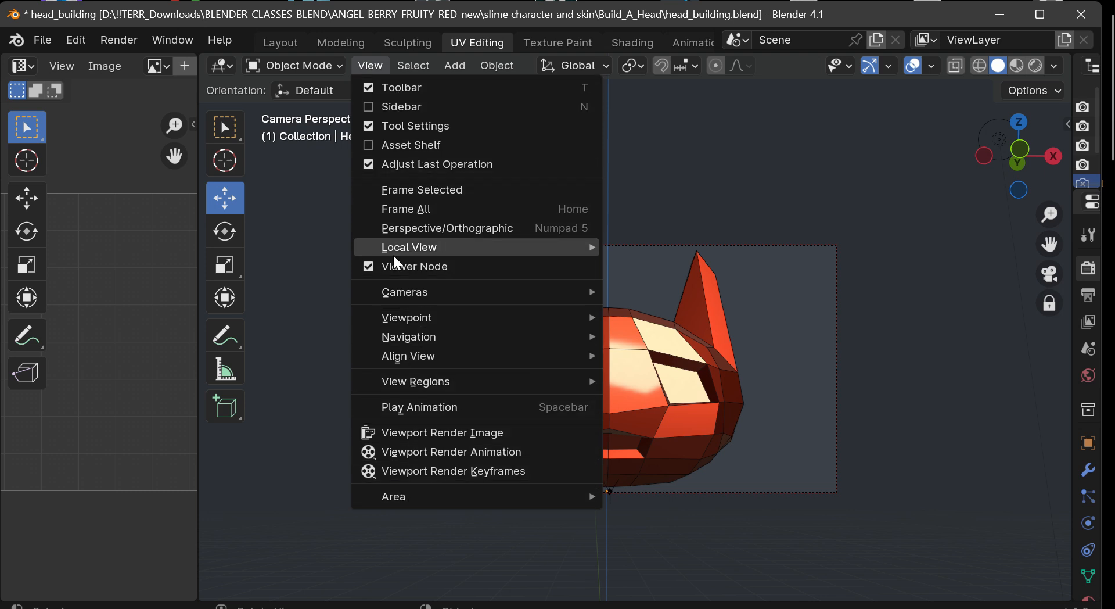
pyautogui.click(395, 189)
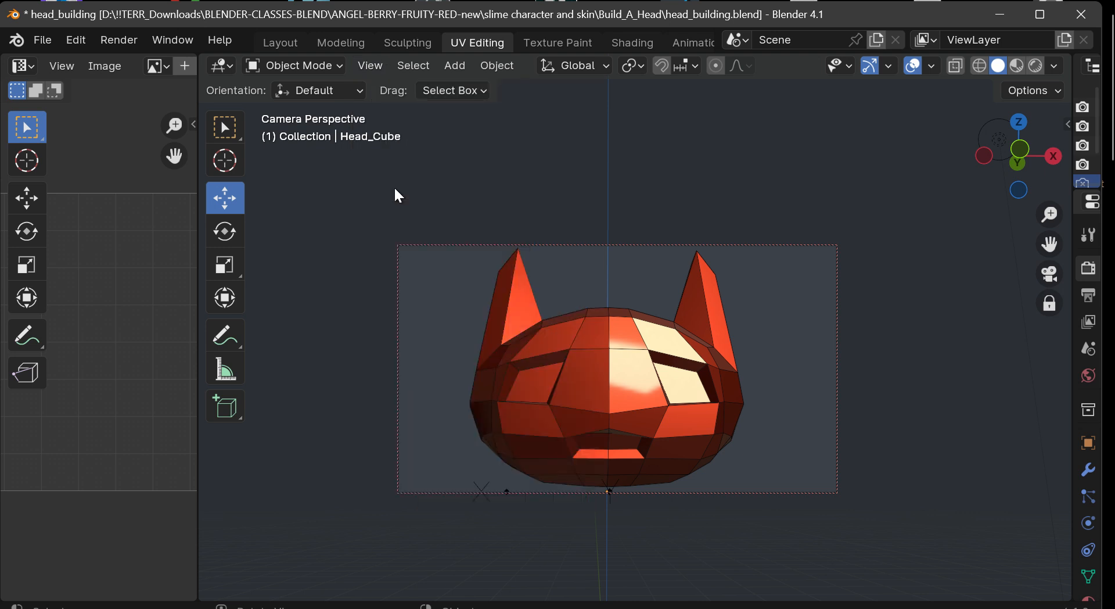
pyautogui.click(369, 65)
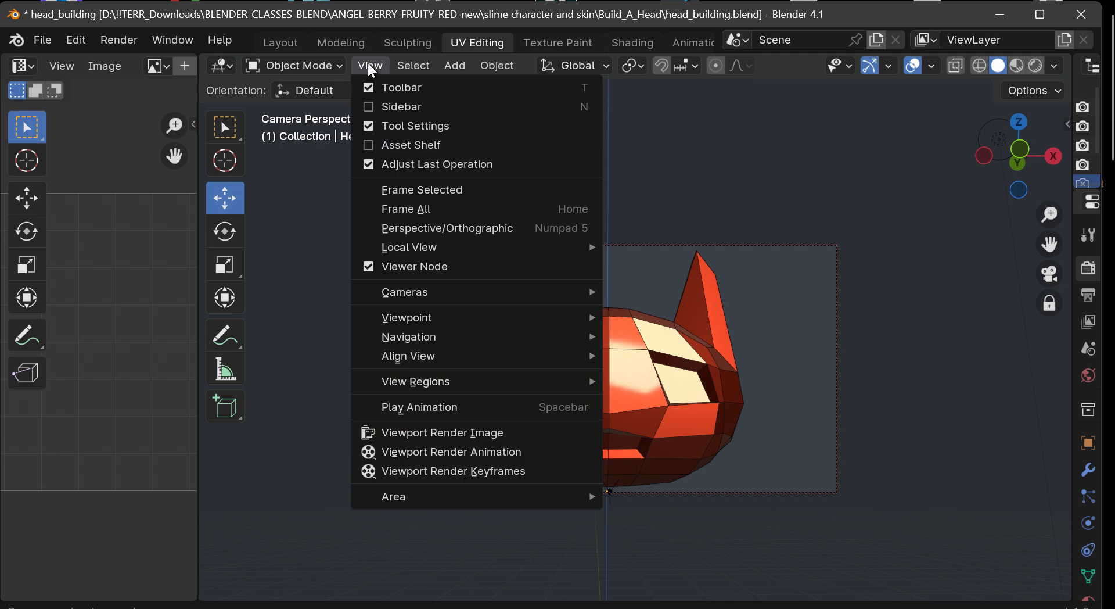
pyautogui.click(393, 209)
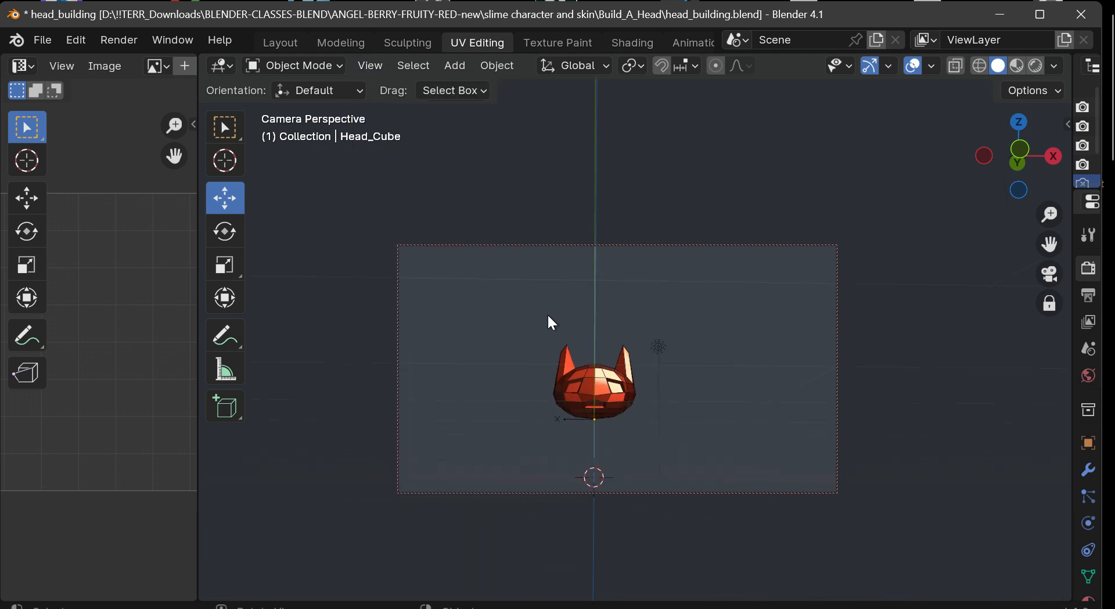
pyautogui.scroll(3, 548, 317)
pyautogui.click(368, 65)
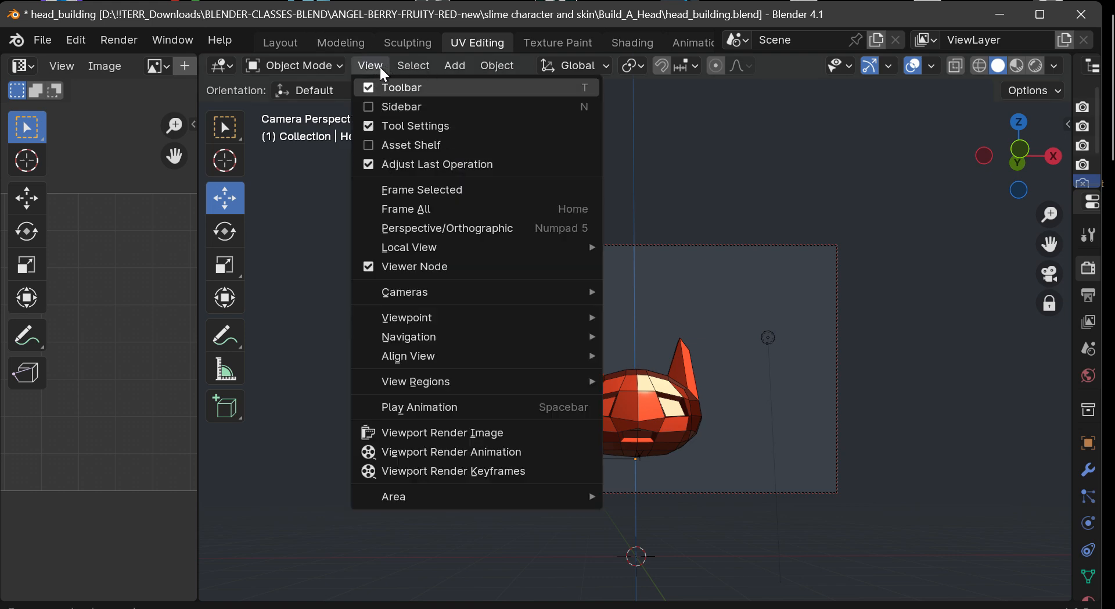
pyautogui.click(369, 65)
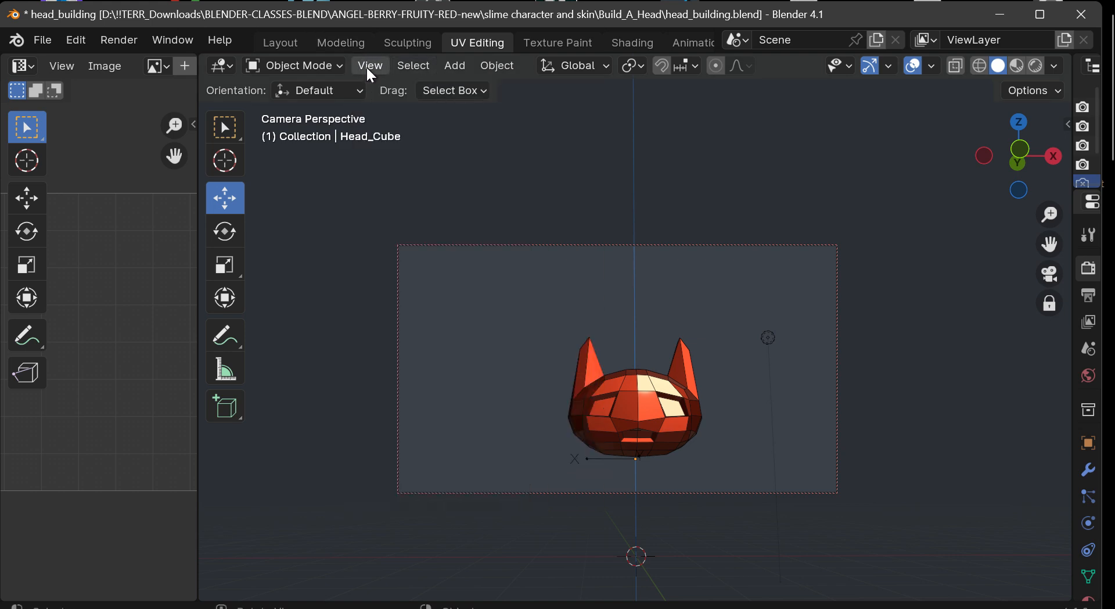
# Reframe the head large and centered in the camera frame, turned slightly to one side, and leave it deselected
pyautogui.scroll(1, 563, 274)
pyautogui.scroll(-3, 562, 274)
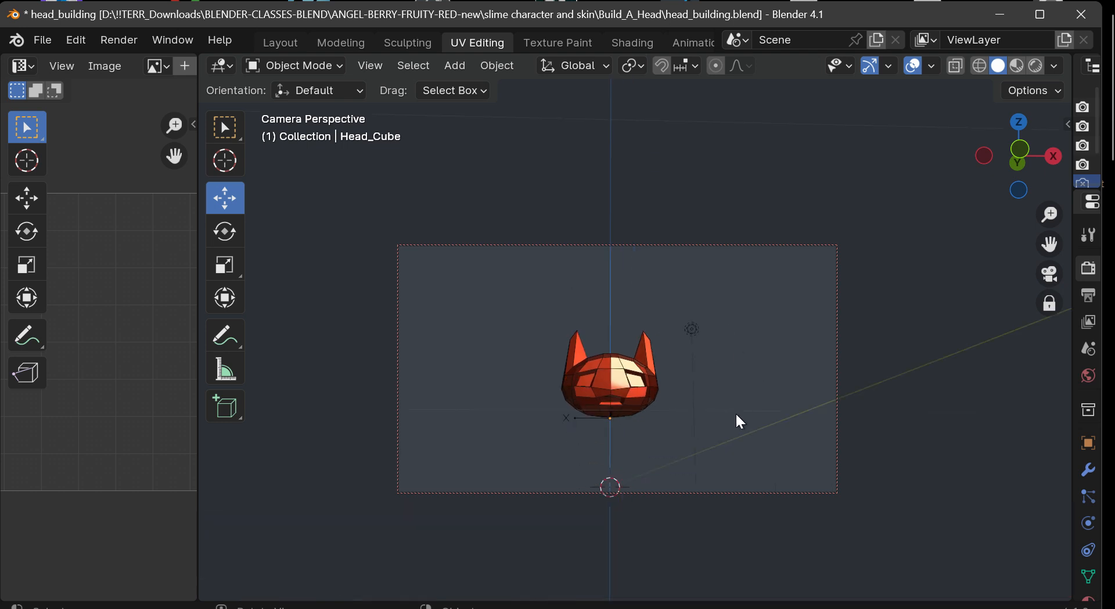
pyautogui.scroll(2, 732, 453)
pyautogui.scroll(-1, 689, 427)
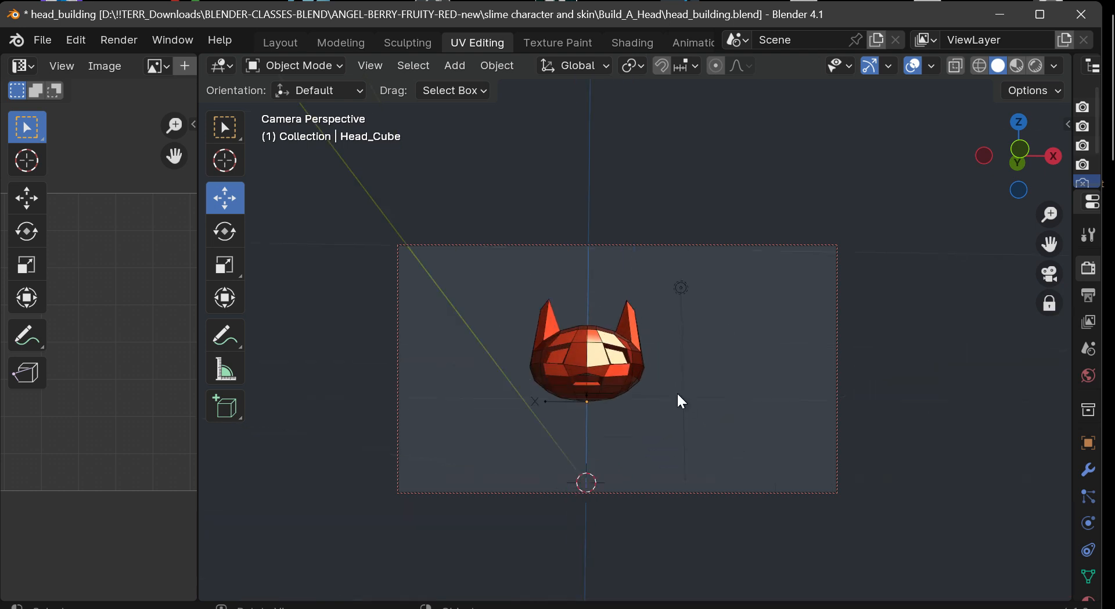
pyautogui.scroll(-1, 602, 361)
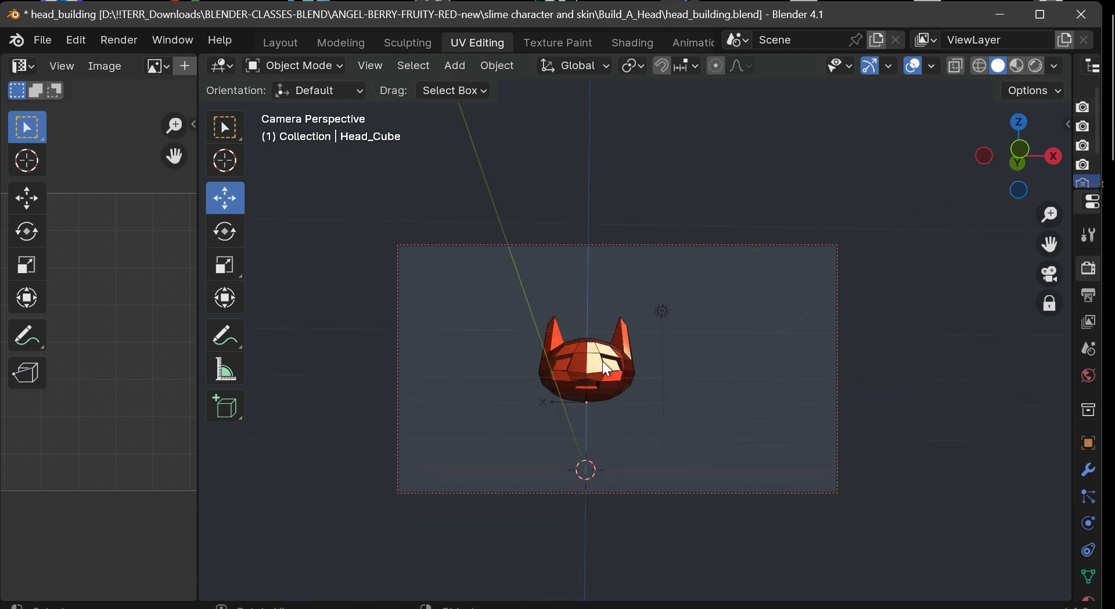
pyautogui.click(566, 323)
pyautogui.scroll(4, 566, 320)
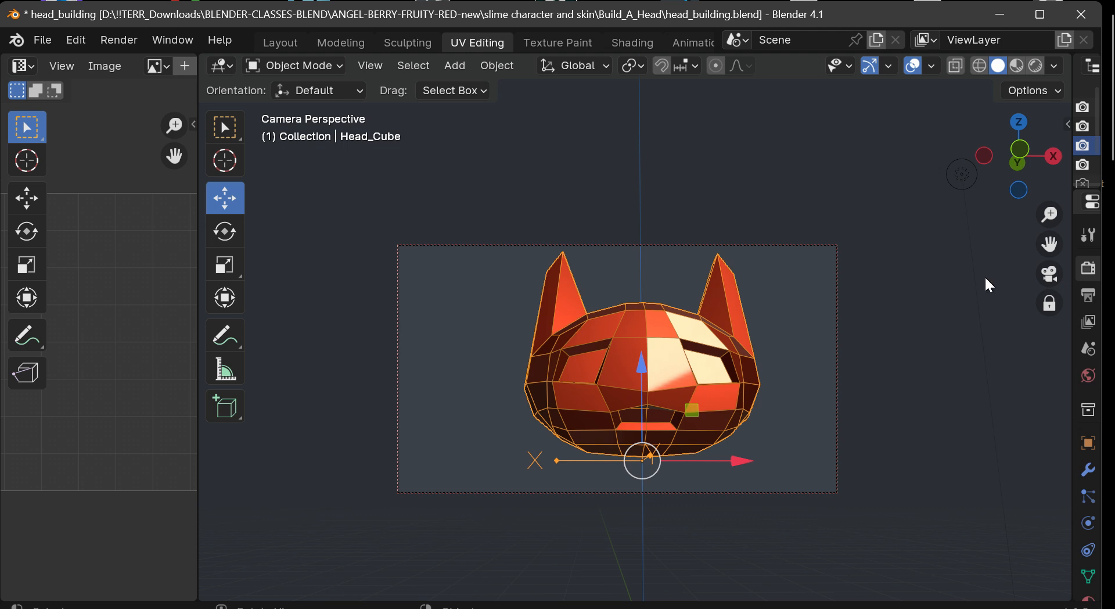
pyautogui.moveTo(1049, 244); pyautogui.dragTo(1022, 256)
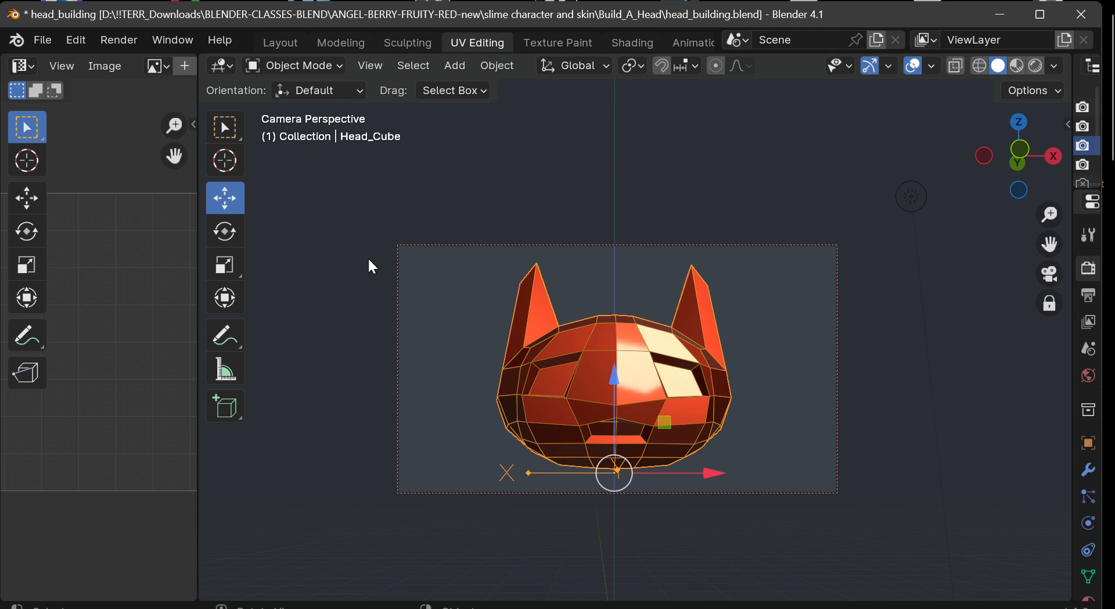
pyautogui.click(588, 197)
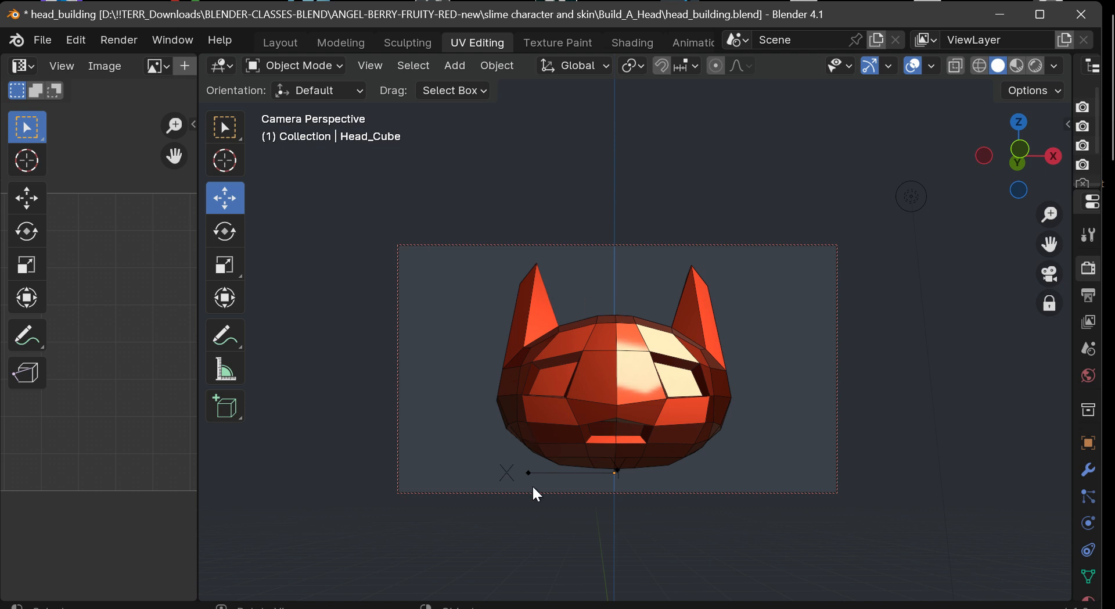
pyautogui.moveTo(1029, 181); pyautogui.dragTo(1049, 207)
pyautogui.moveTo(995, 355); pyautogui.dragTo(968, 263)
# Put the head in Edit Mode and select its entire mesh
pyautogui.click(333, 67)
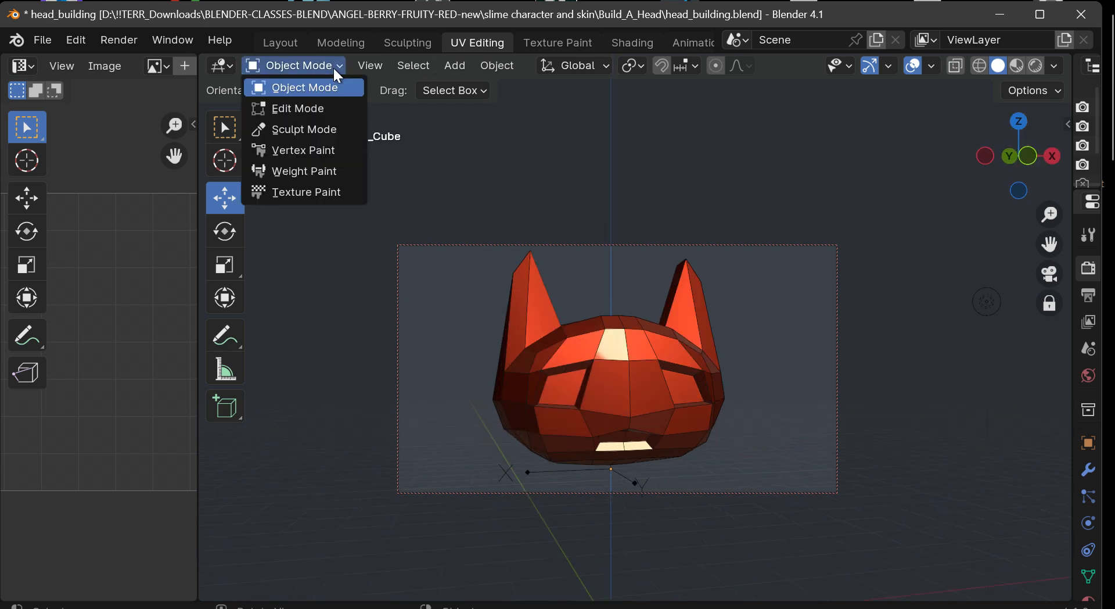
pyautogui.click(309, 109)
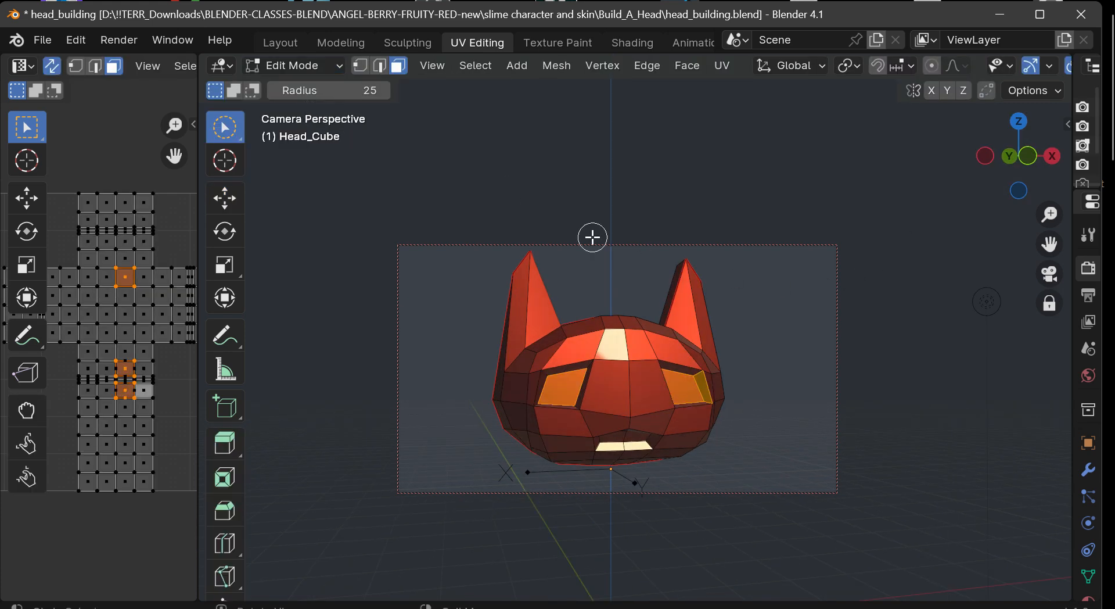
pyautogui.click(484, 66)
pyautogui.click(500, 88)
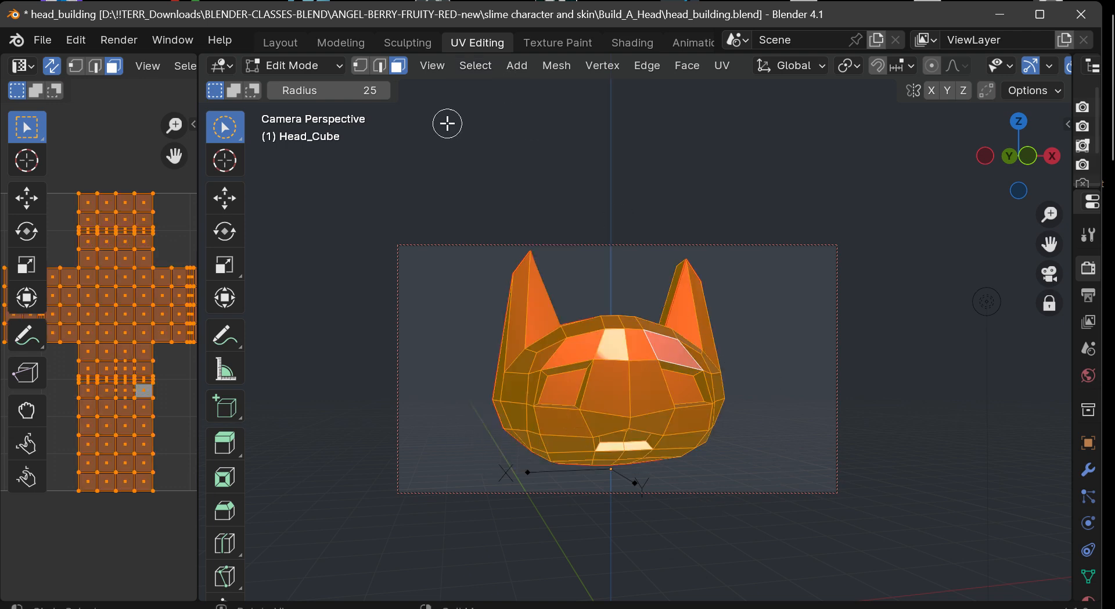
# Compare edge and vertex select modes on the head, finish in edge select and deselect the whole mesh
pyautogui.click(381, 66)
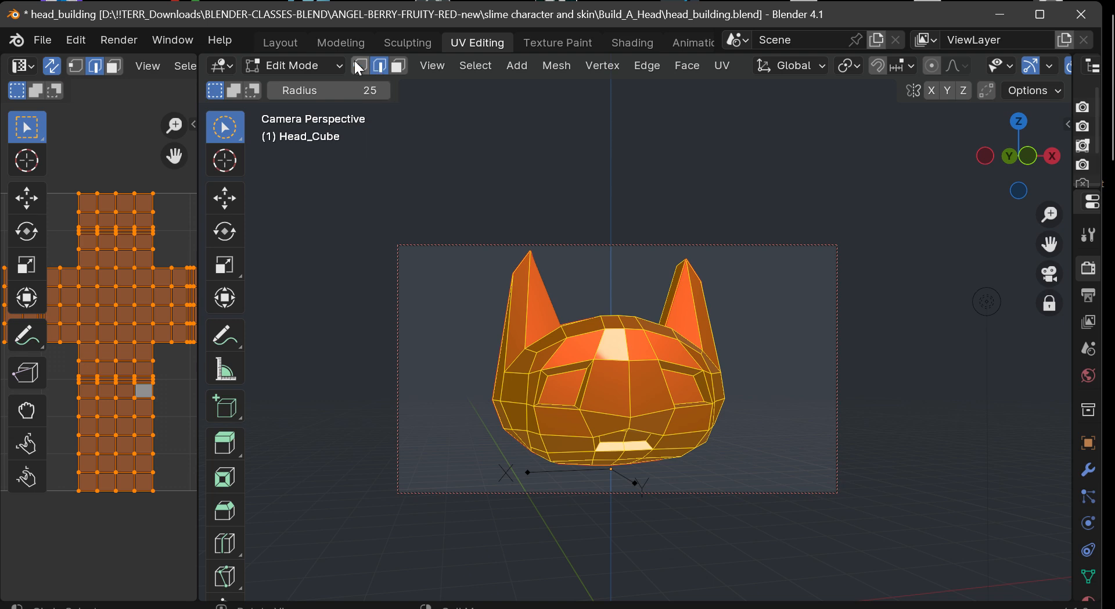
pyautogui.click(360, 66)
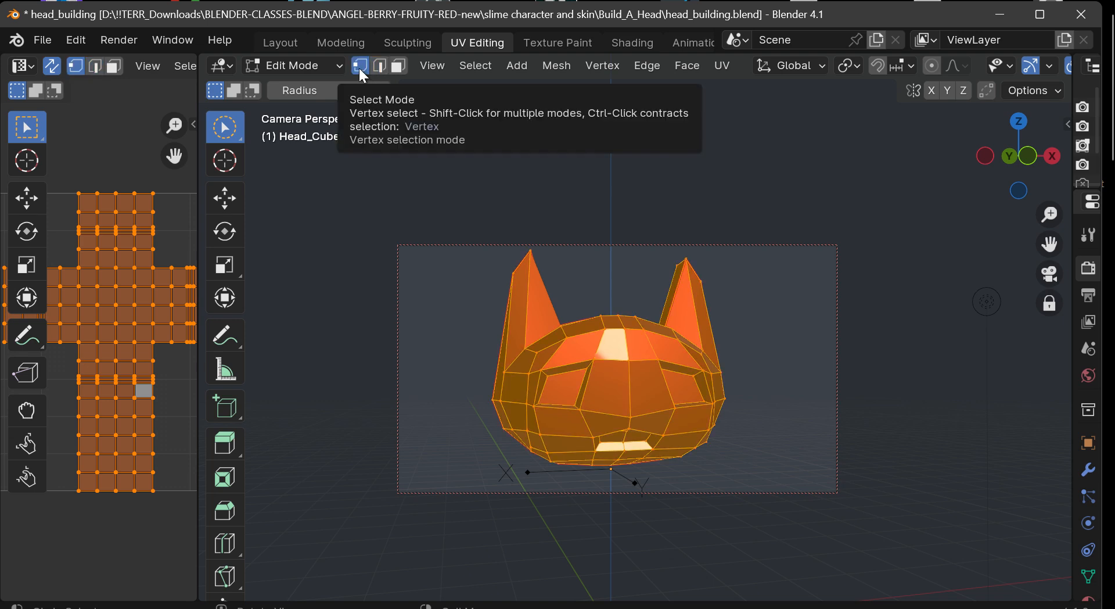
pyautogui.click(382, 68)
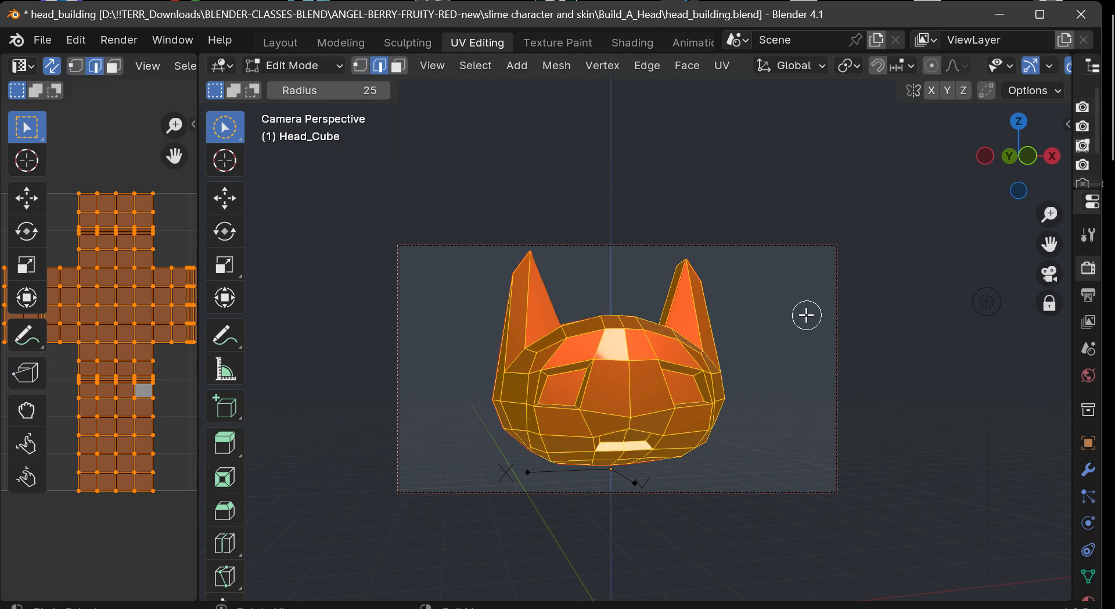
pyautogui.hotkey('alt', 'a')
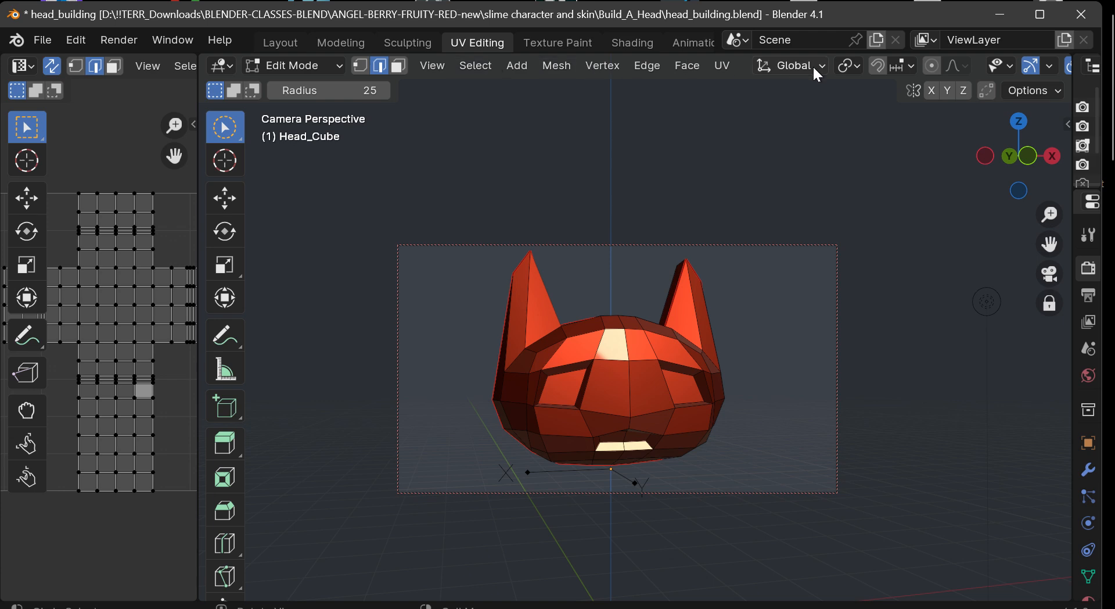
# Change the 3D viewport's selection tool to Select Box and show the sidebar with its View and View Lock settings
pyautogui.scroll(-5, 1023, 71)
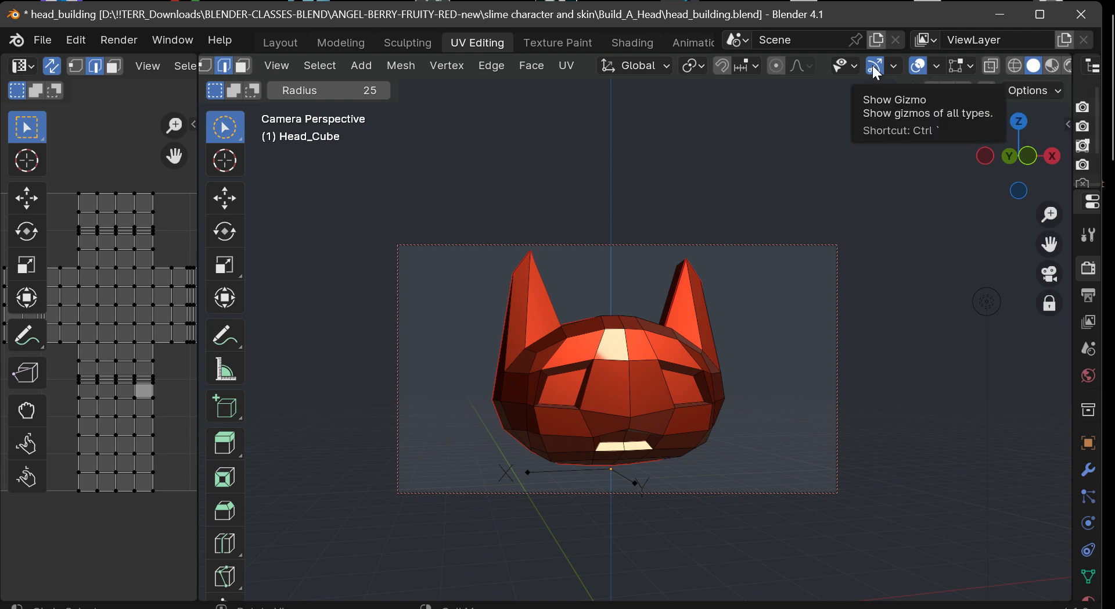
pyautogui.moveTo(1013, 165)
pyautogui.mouseDown()
pyautogui.moveTo(990, 154)
pyautogui.moveTo(1005, 171)
pyautogui.mouseUp()
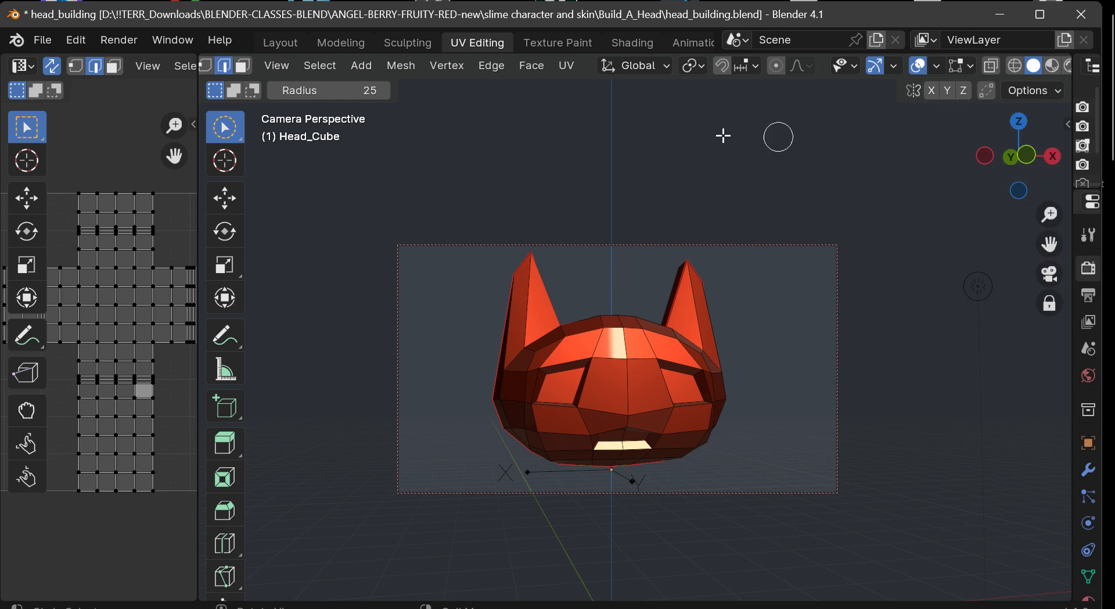
pyautogui.click(225, 130)
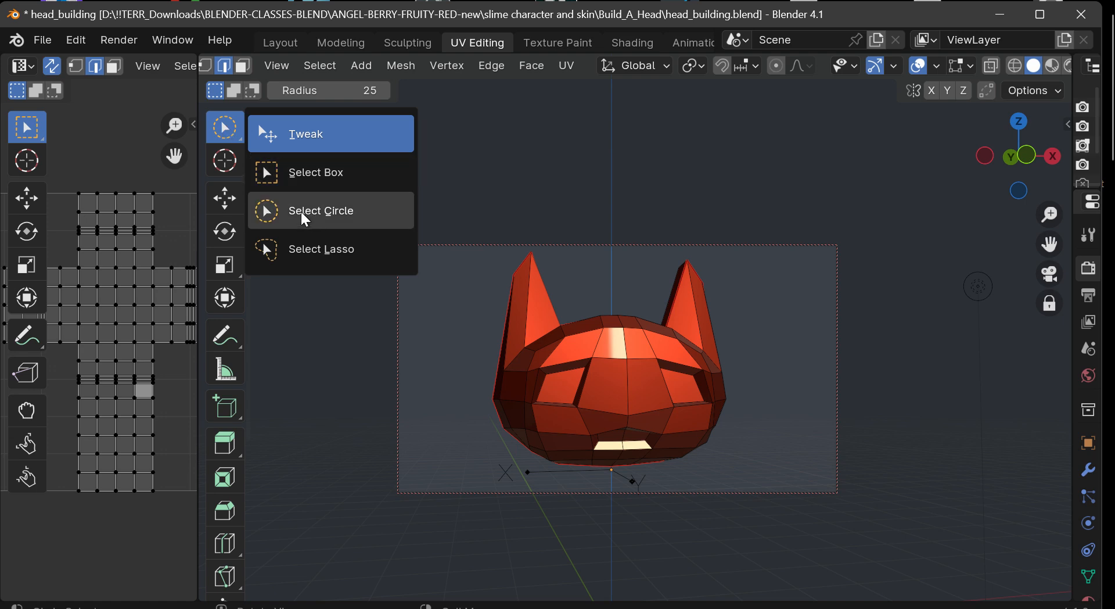
pyautogui.click(303, 172)
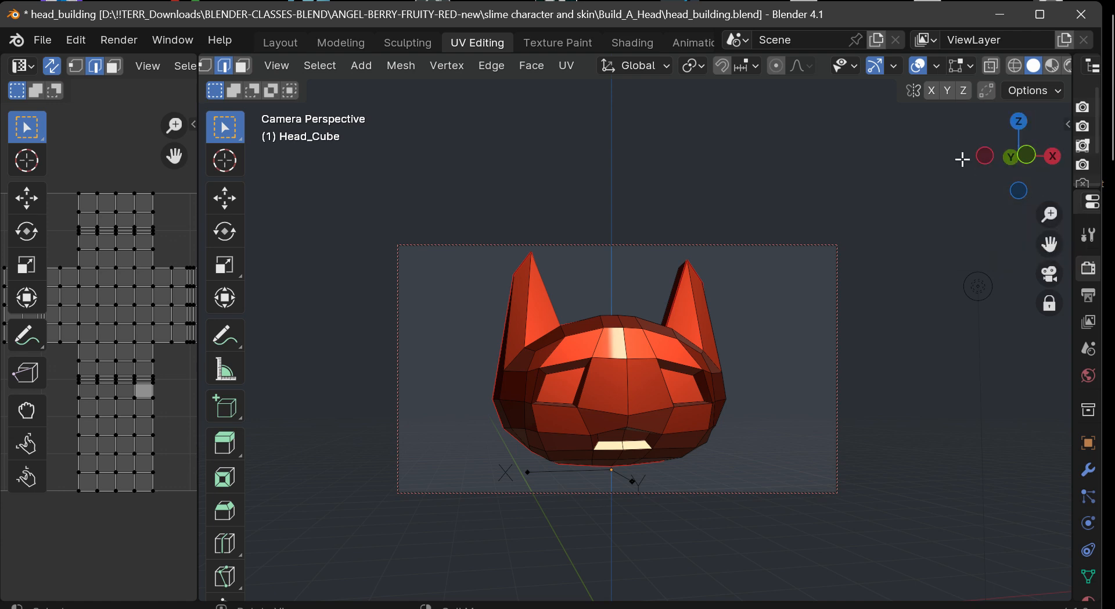
pyautogui.click(1067, 123)
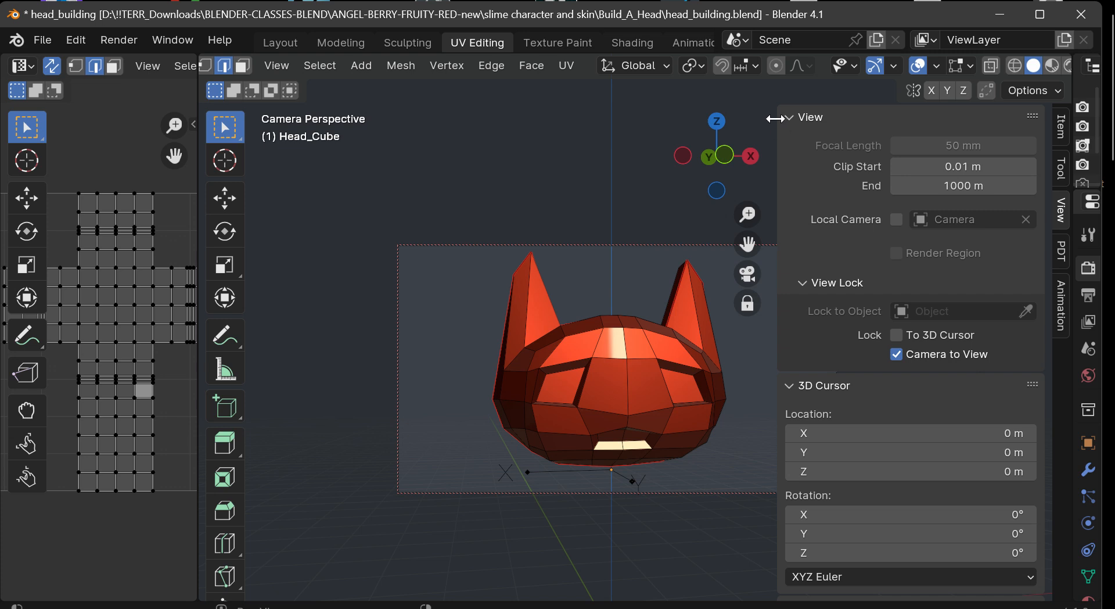
# Collapse the sidebar's View and 3D Cursor sections and shrink the sidebar to a narrow strip
pyautogui.moveTo(777, 116); pyautogui.dragTo(565, 169)
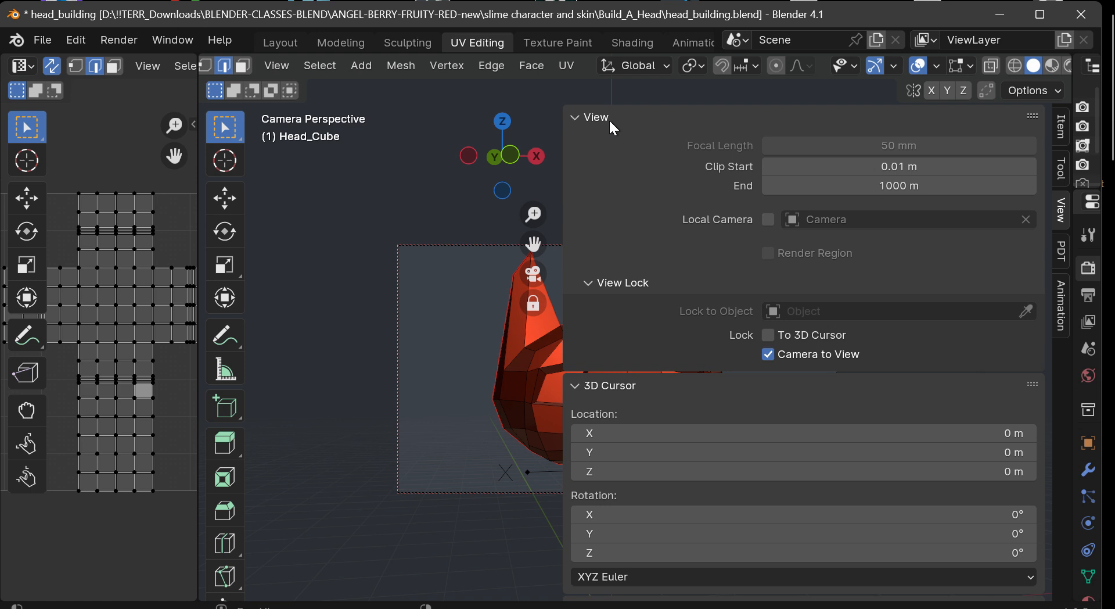
pyautogui.click(574, 116)
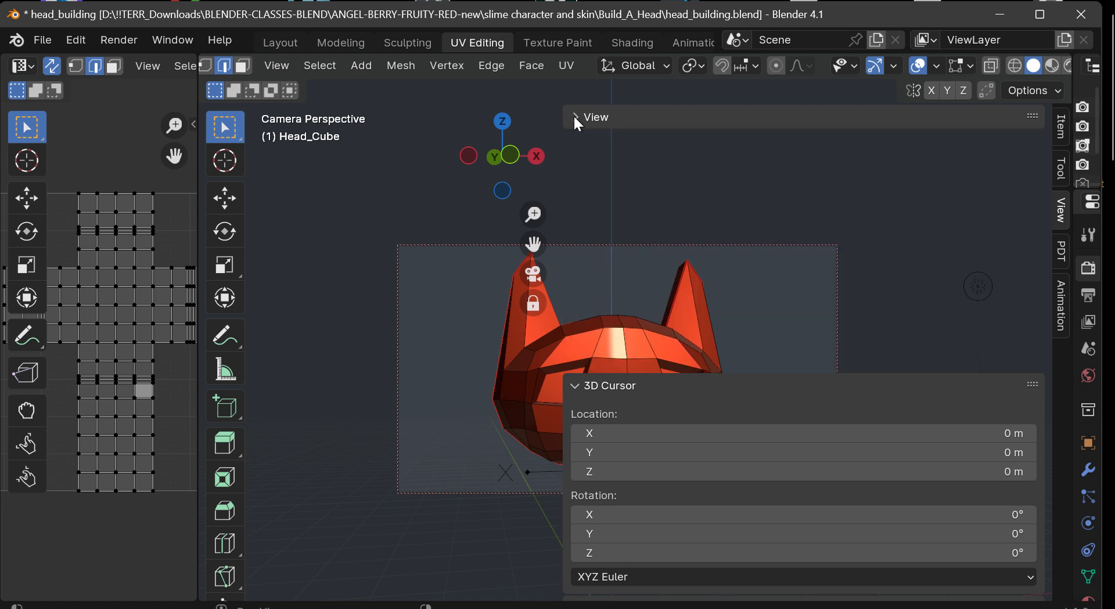
pyautogui.click(575, 143)
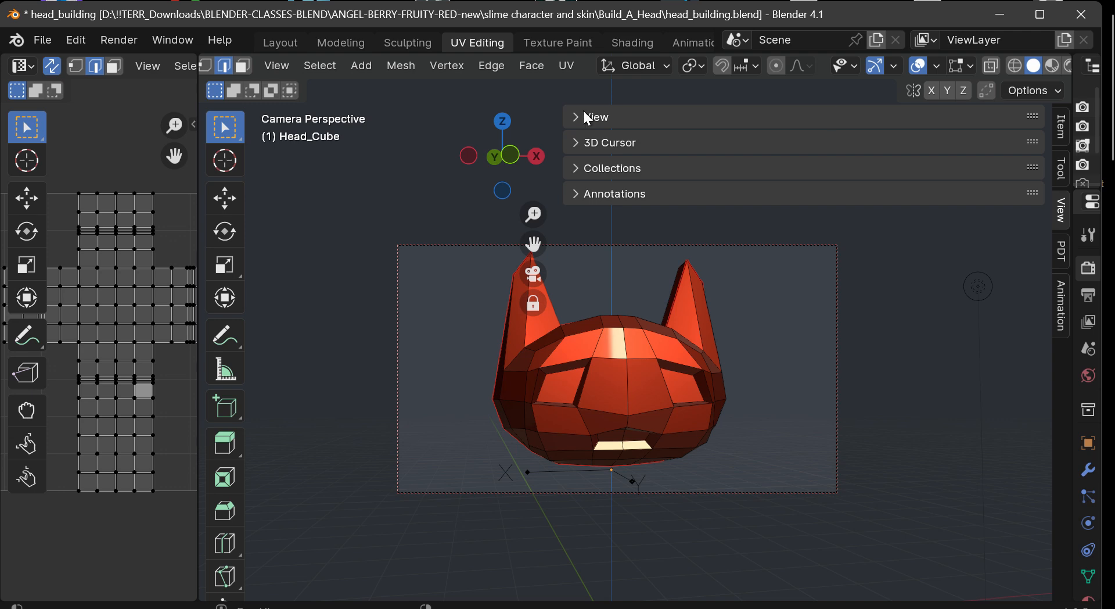
pyautogui.click(579, 117)
pyautogui.moveTo(561, 116); pyautogui.dragTo(1037, 151)
# Hide the viewport overlays and turn the camera view so the head faces forward
pyautogui.moveTo(993, 196); pyautogui.dragTo(1012, 216)
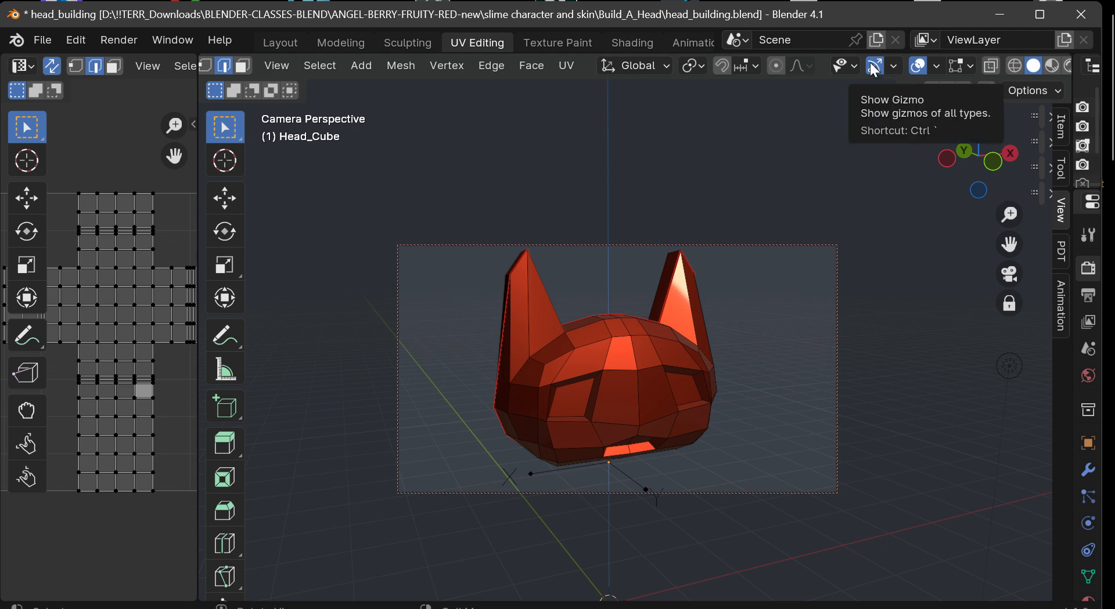
pyautogui.click(894, 66)
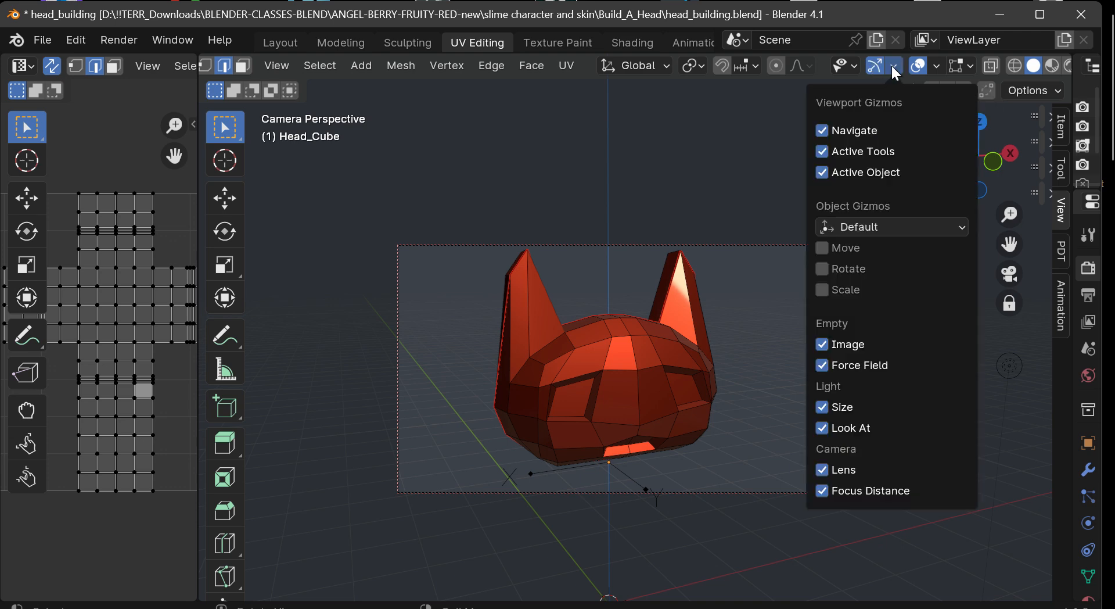
pyautogui.click(872, 68)
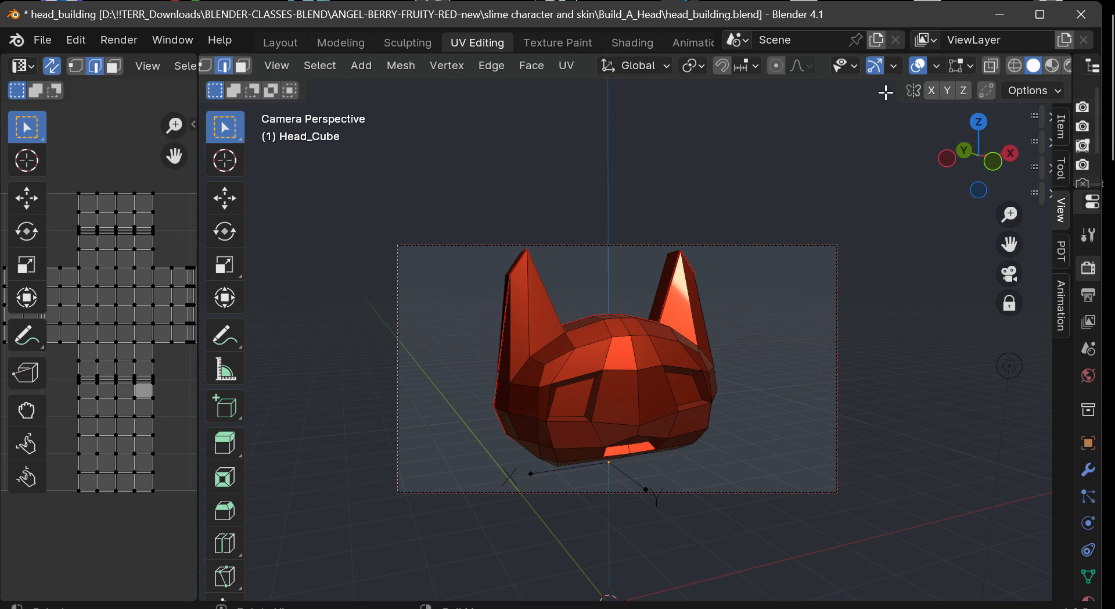
pyautogui.click(916, 64)
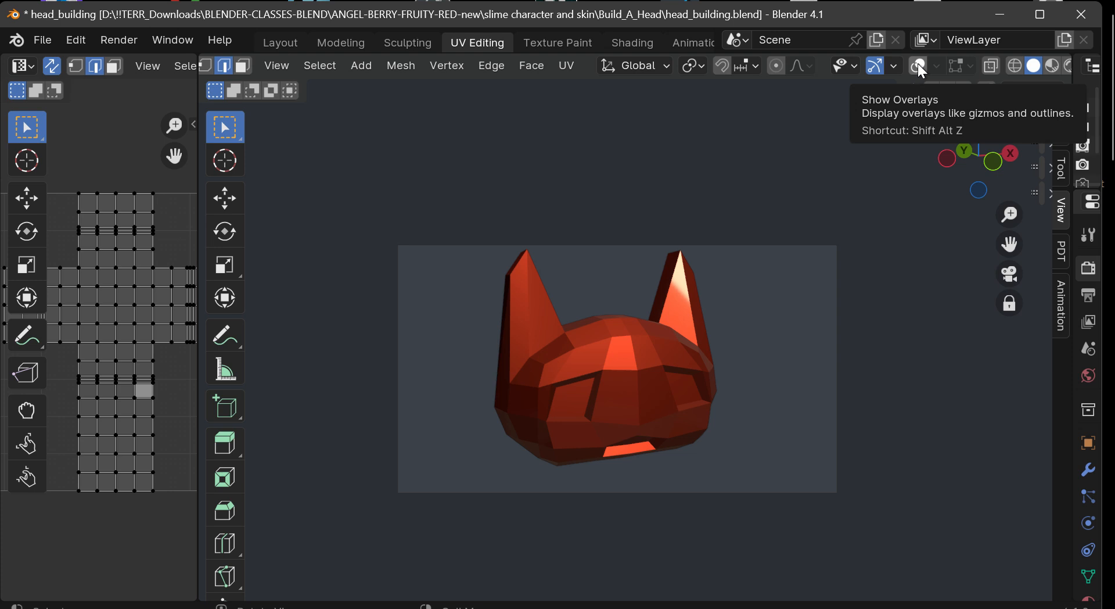
pyautogui.moveTo(1006, 179); pyautogui.dragTo(941, 132)
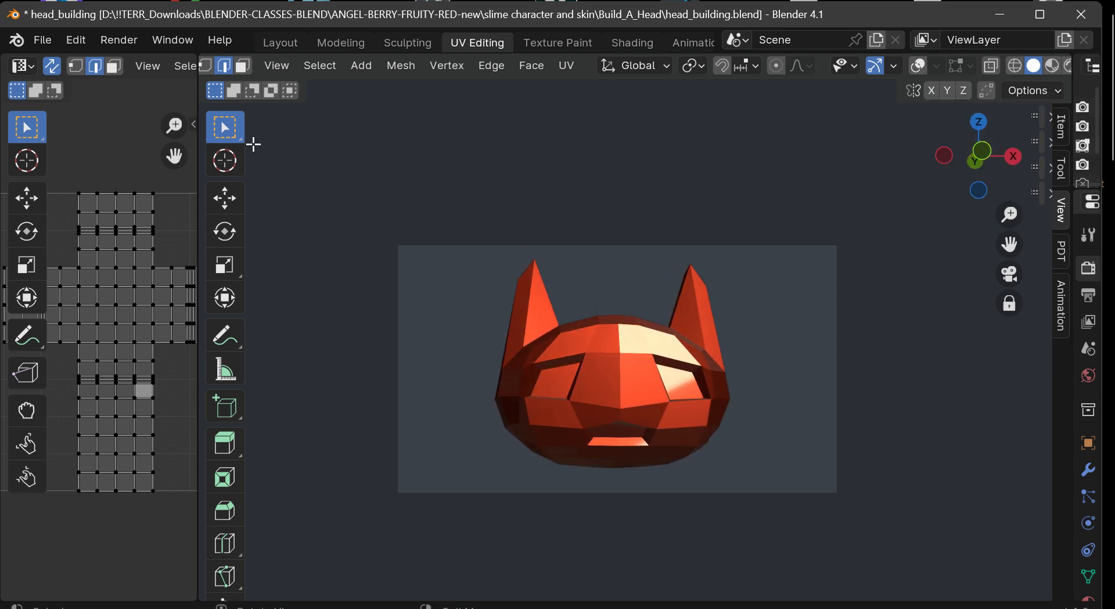
# Create a viewport render image of the head from the camera view
pyautogui.scroll(3, 279, 65)
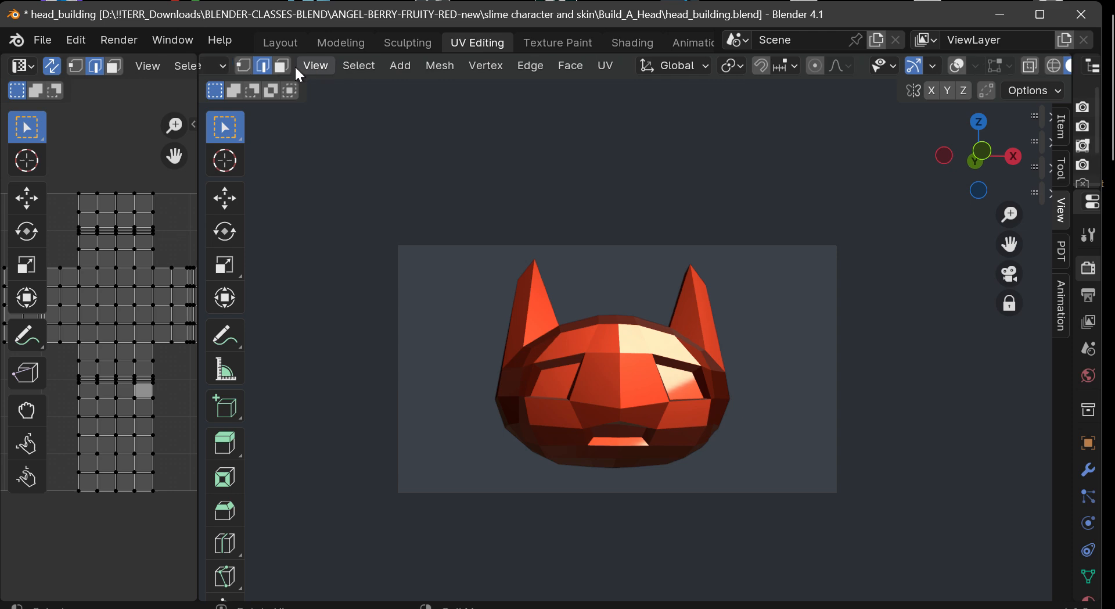
pyautogui.click(355, 66)
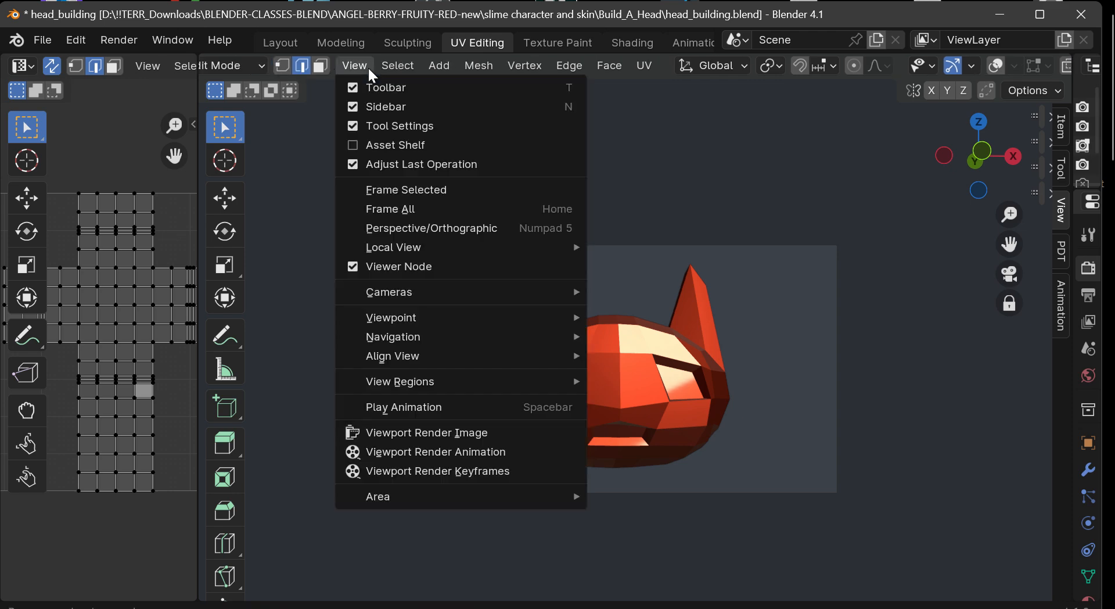
pyautogui.click(379, 435)
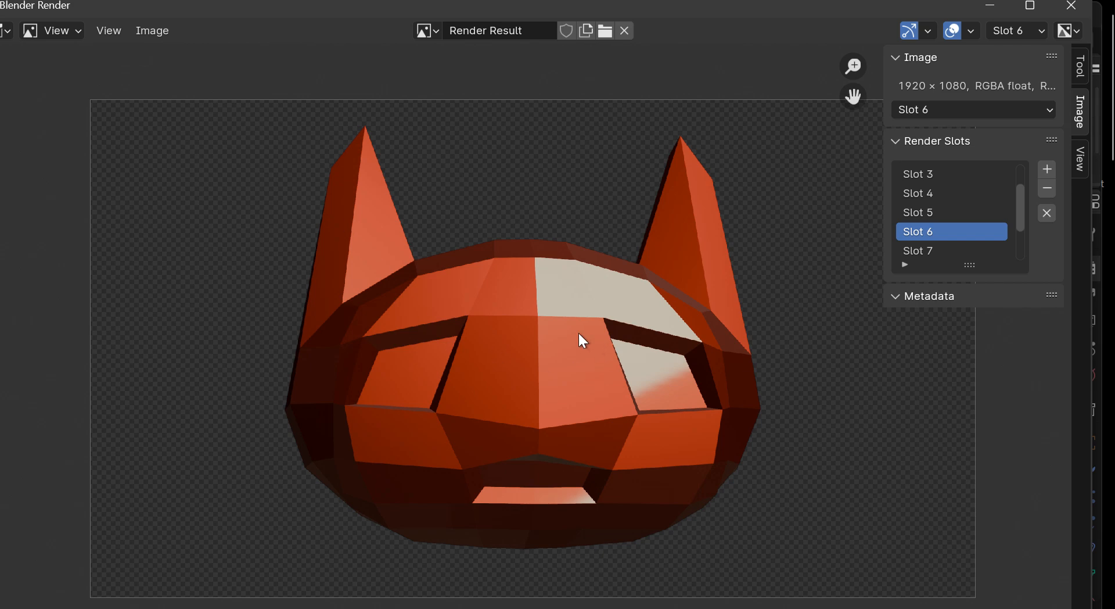
# Start saving the render as a new image in the Build_A_Head folder and increment its file name to head_character_renders1.png
pyautogui.click(151, 35)
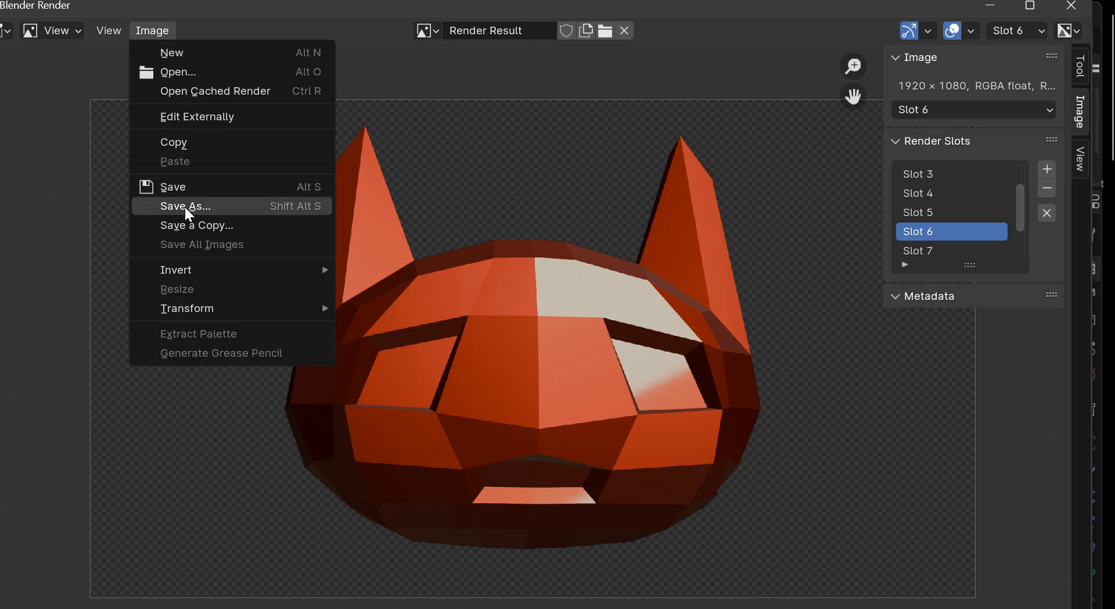
pyautogui.click(153, 29)
pyautogui.click(154, 29)
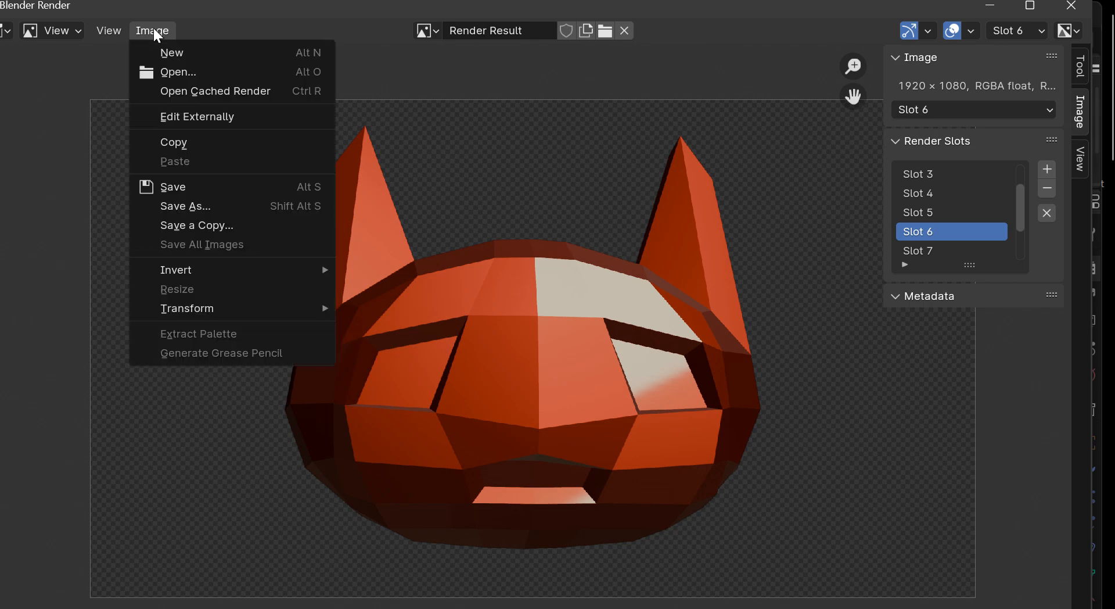
pyautogui.click(183, 205)
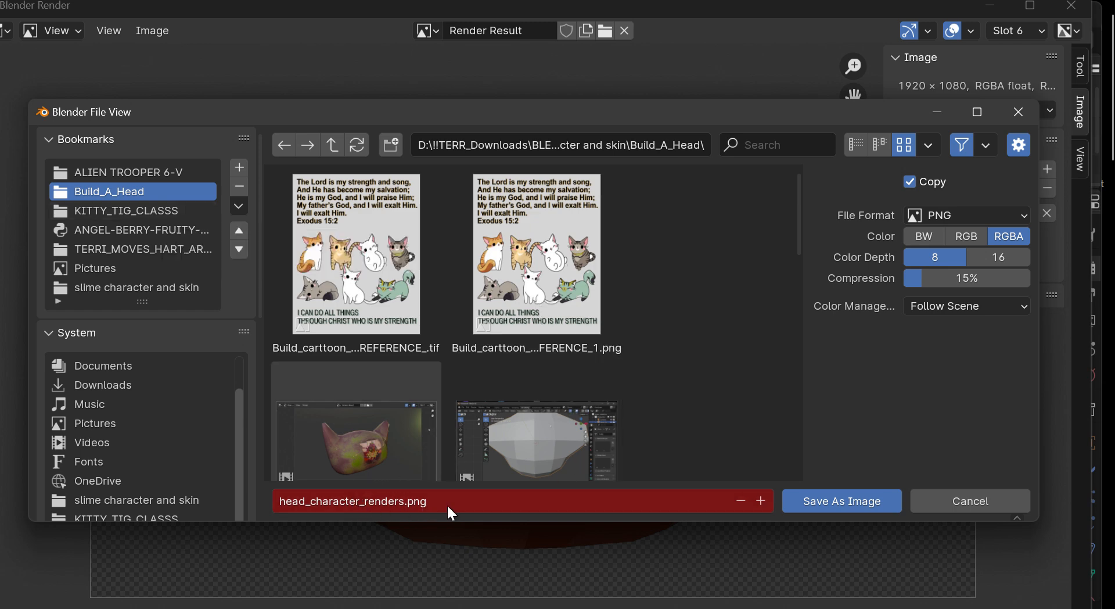
pyautogui.scroll(-10, 501, 367)
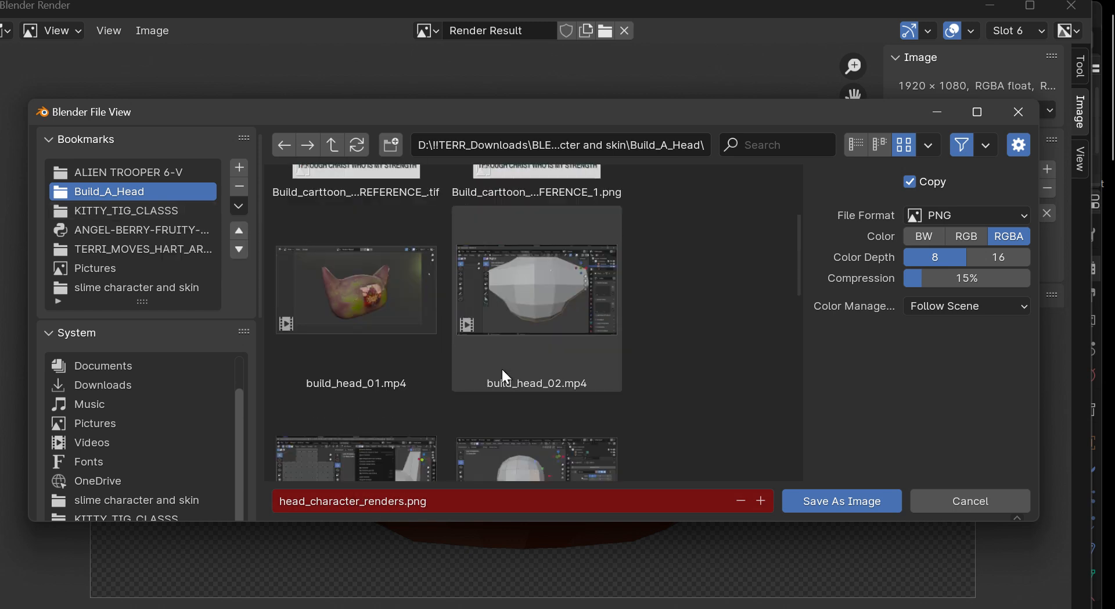
pyautogui.scroll(-3, 500, 367)
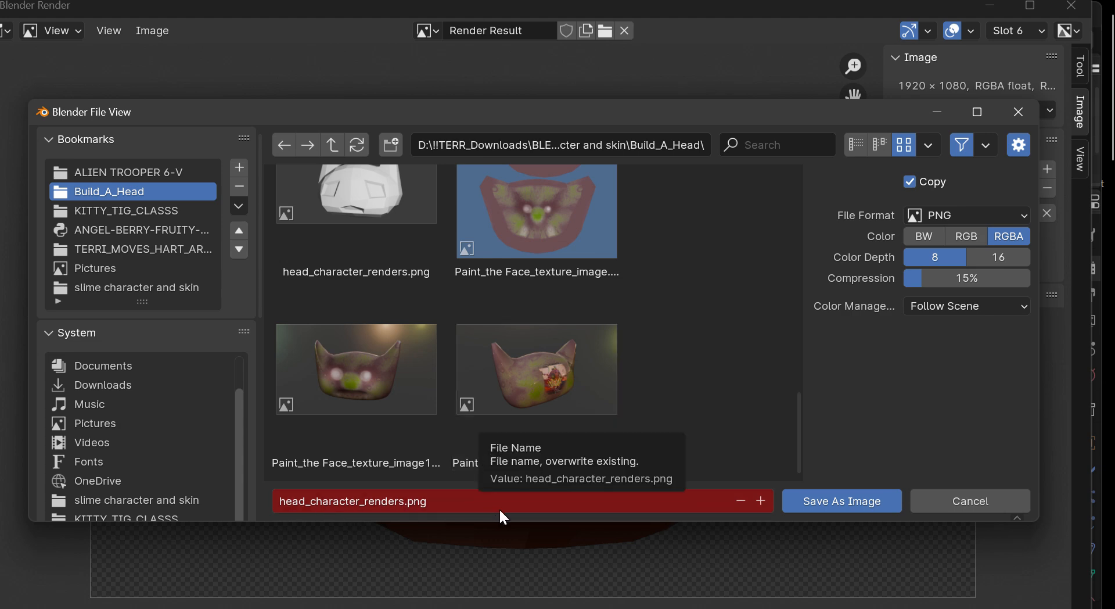
pyautogui.click(761, 500)
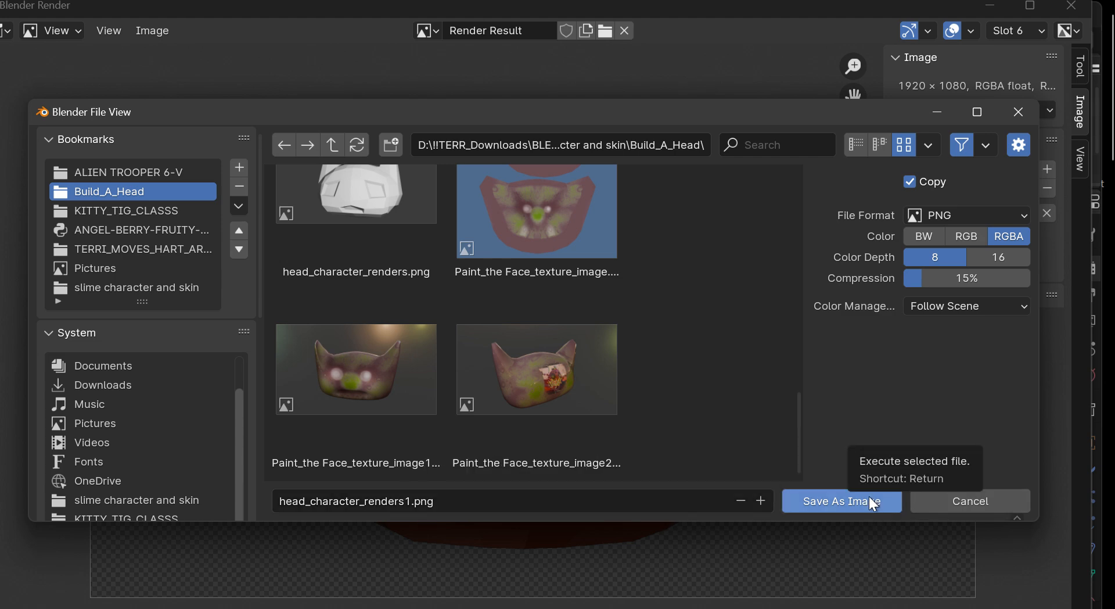
# Turn off the Image Files, Folders and Movie Files filters in the file browser
pyautogui.click(950, 221)
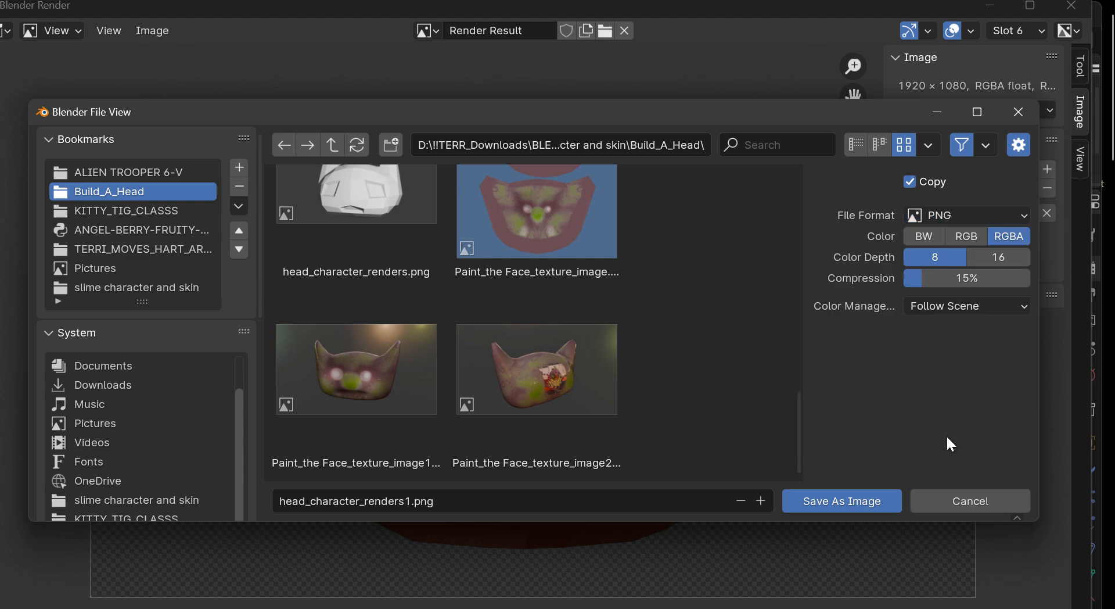
pyautogui.click(984, 146)
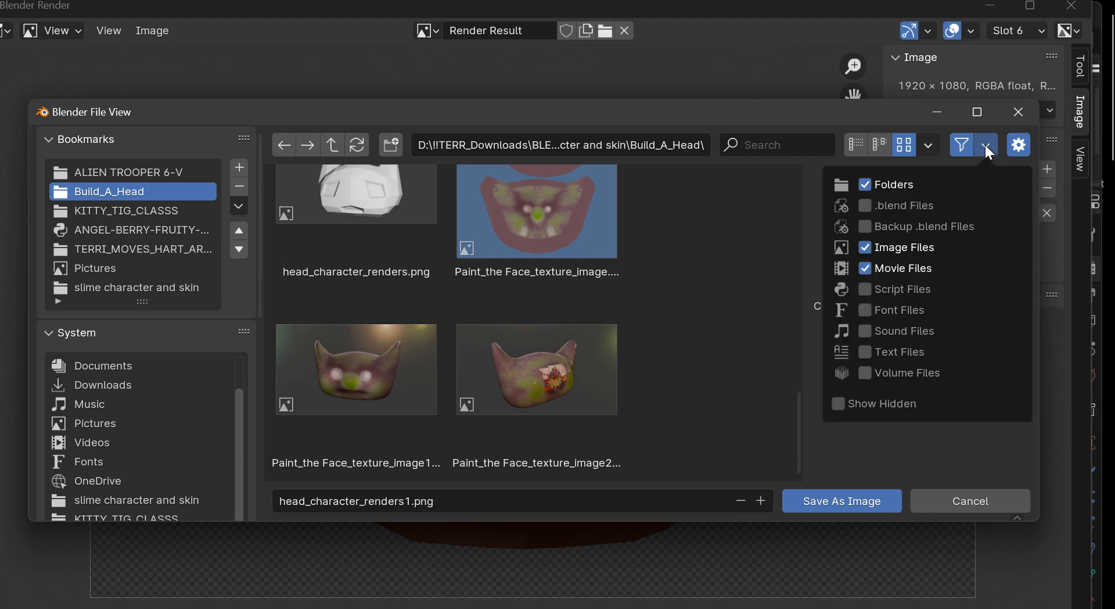
pyautogui.click(986, 145)
pyautogui.click(986, 145)
pyautogui.click(919, 247)
pyautogui.click(985, 144)
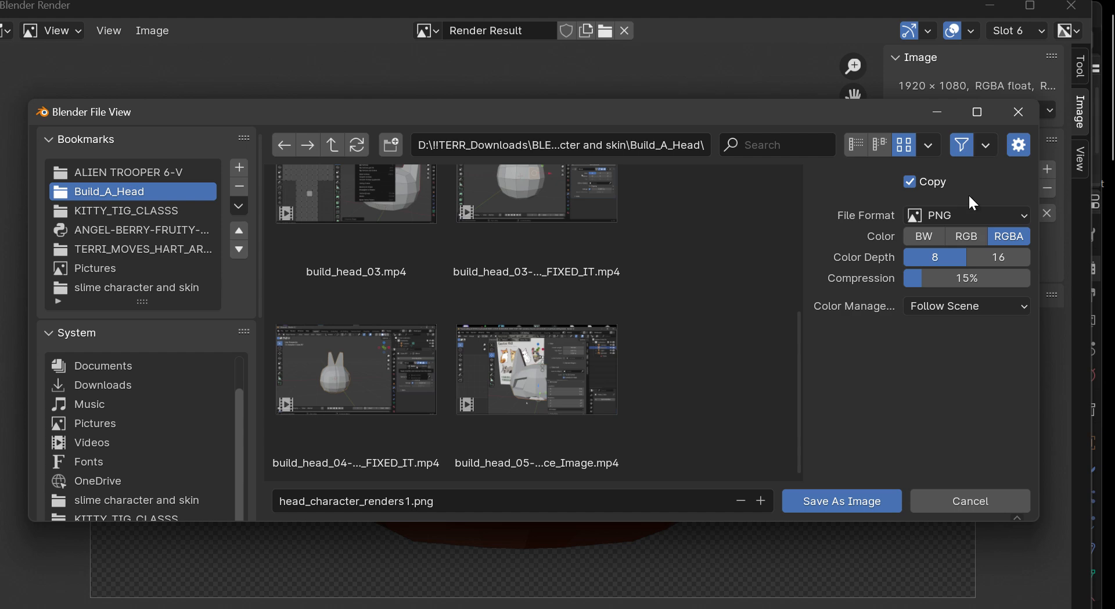
pyautogui.click(966, 211)
pyautogui.click(987, 146)
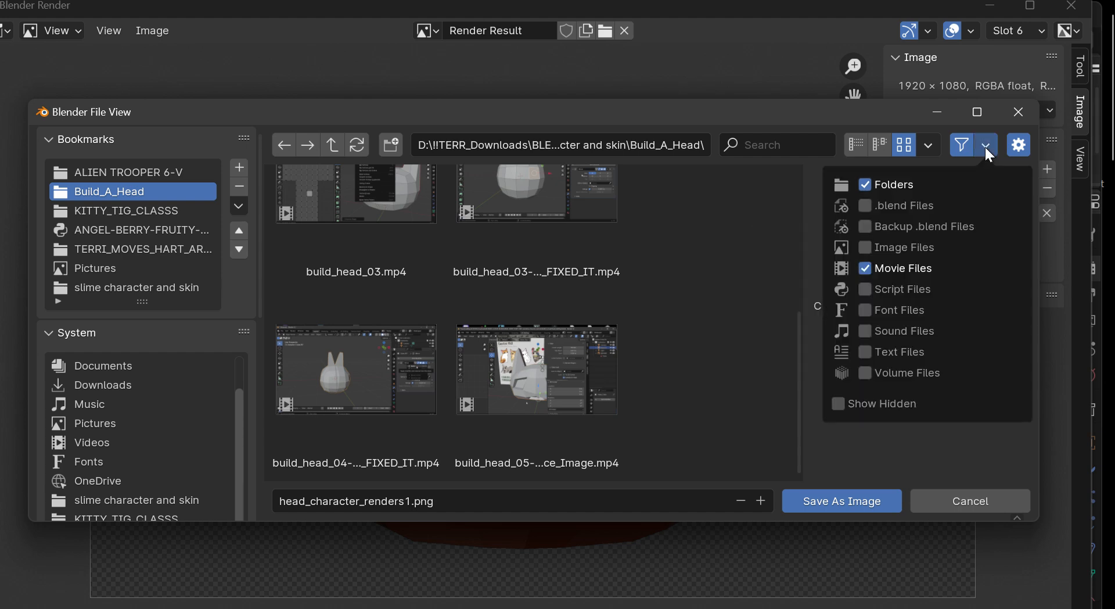
pyautogui.click(912, 185)
pyautogui.click(909, 268)
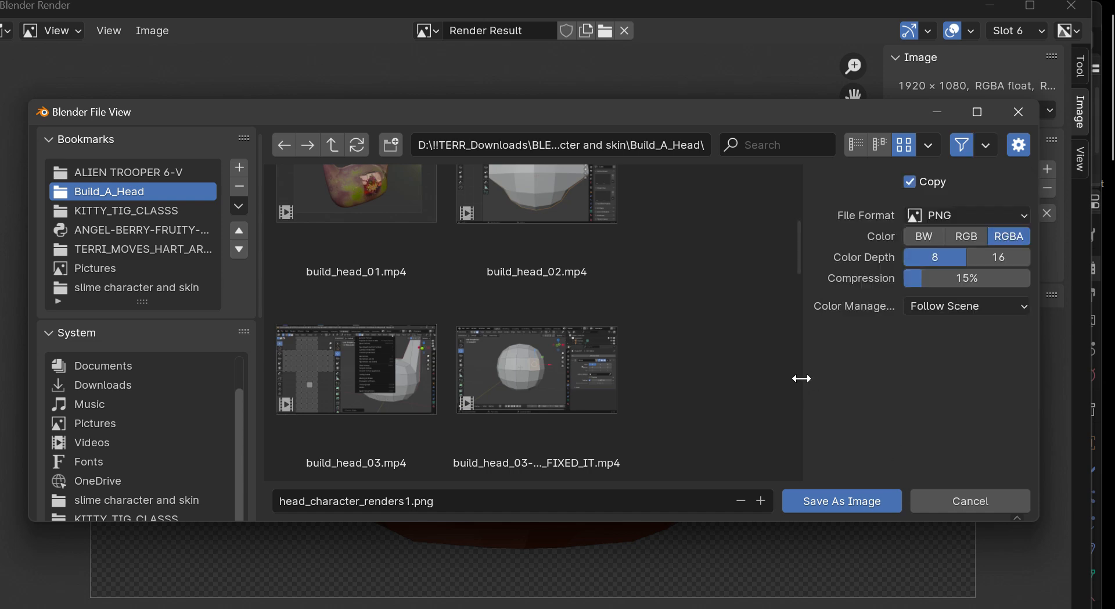
# Compare the file browser's list display modes and finish in thumbnail display
pyautogui.click(873, 148)
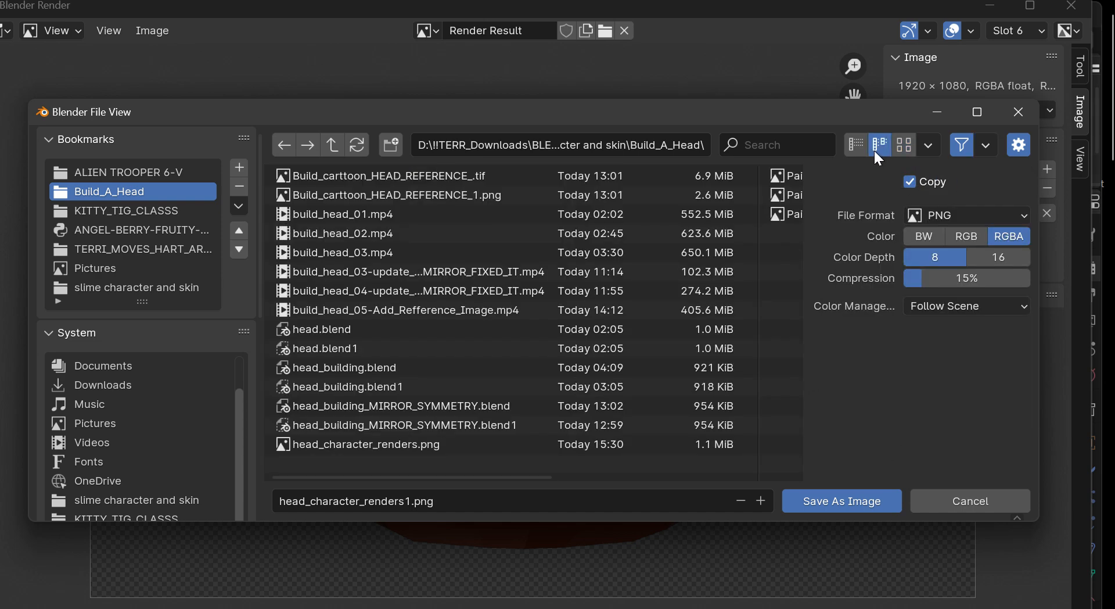
pyautogui.click(853, 146)
pyautogui.click(901, 147)
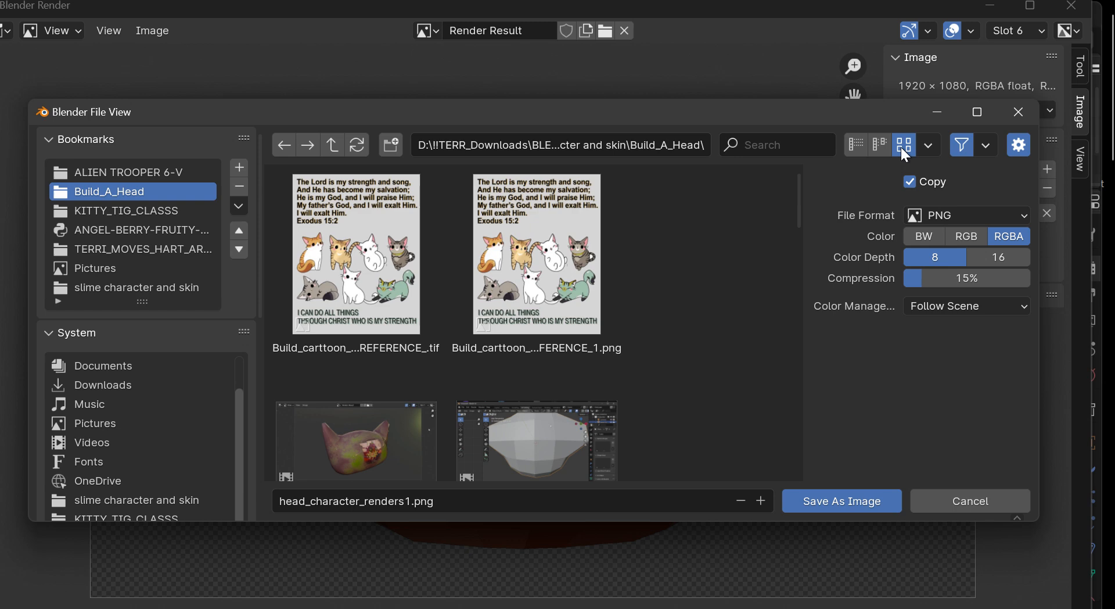
# Enable the Image Files, .blend Files and Folders filters in the file browser
pyautogui.click(987, 144)
pyautogui.moveTo(930, 146)
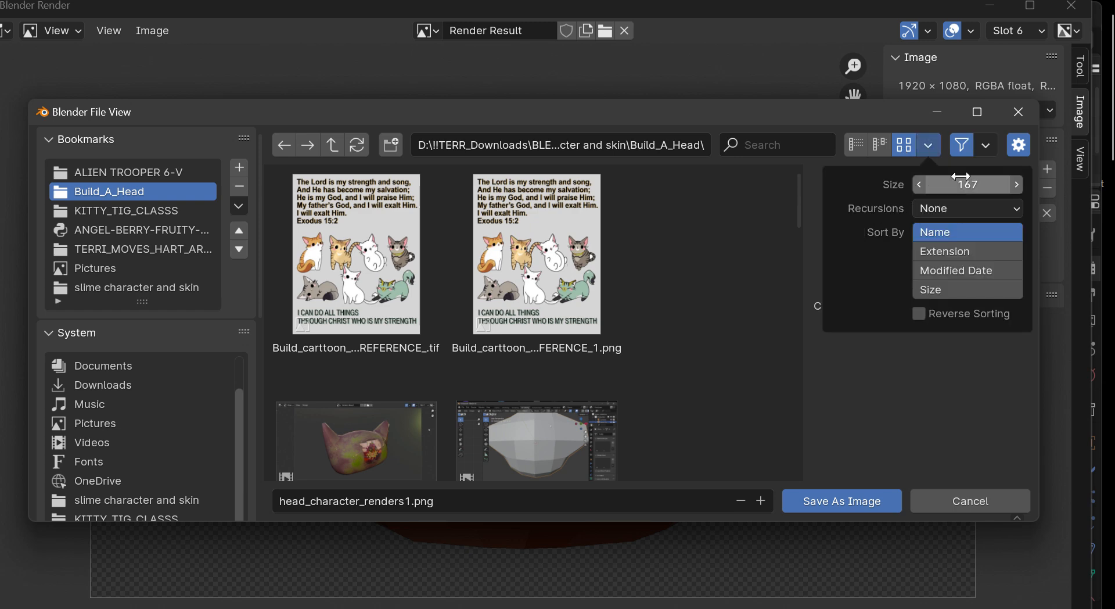
pyautogui.moveTo(988, 152)
pyautogui.click(929, 246)
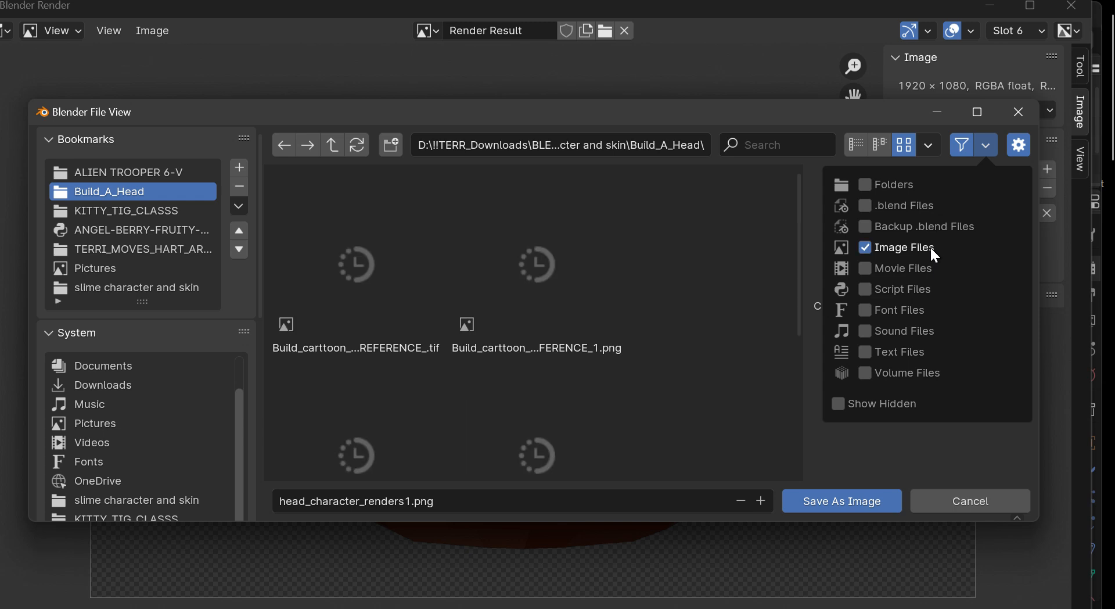
pyautogui.click(907, 206)
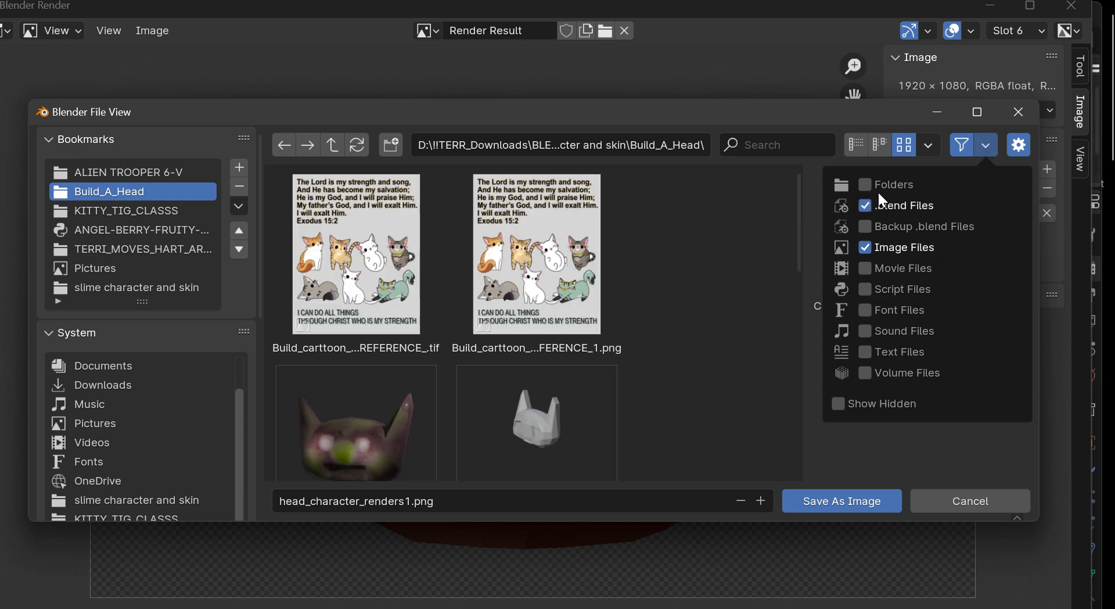
pyautogui.click(879, 190)
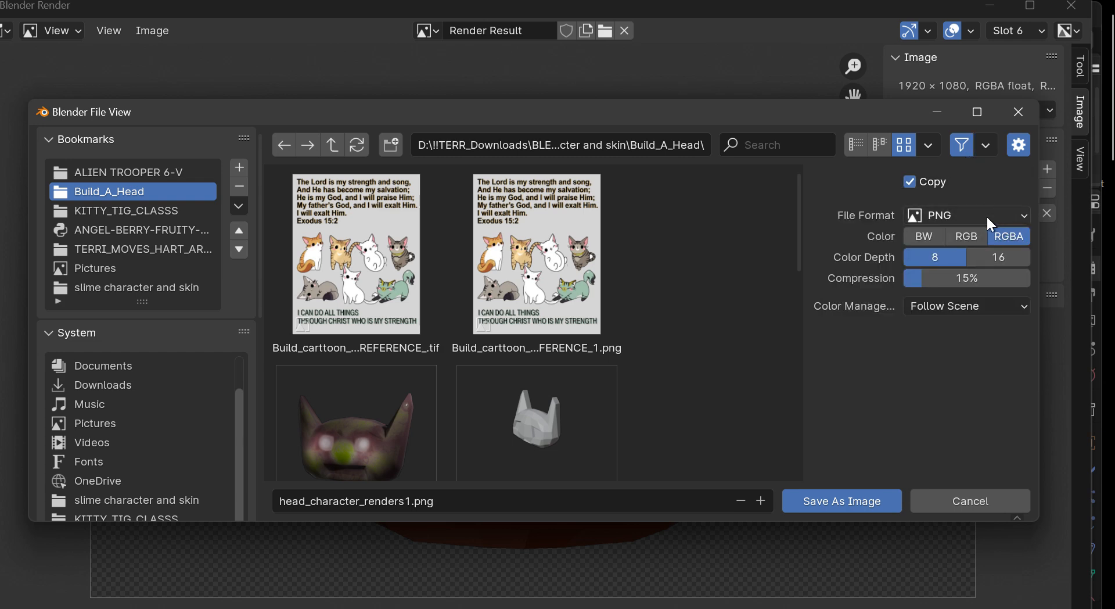
# Review the available image file formats, keeping PNG, and look over the folder's thumbnails
pyautogui.click(991, 220)
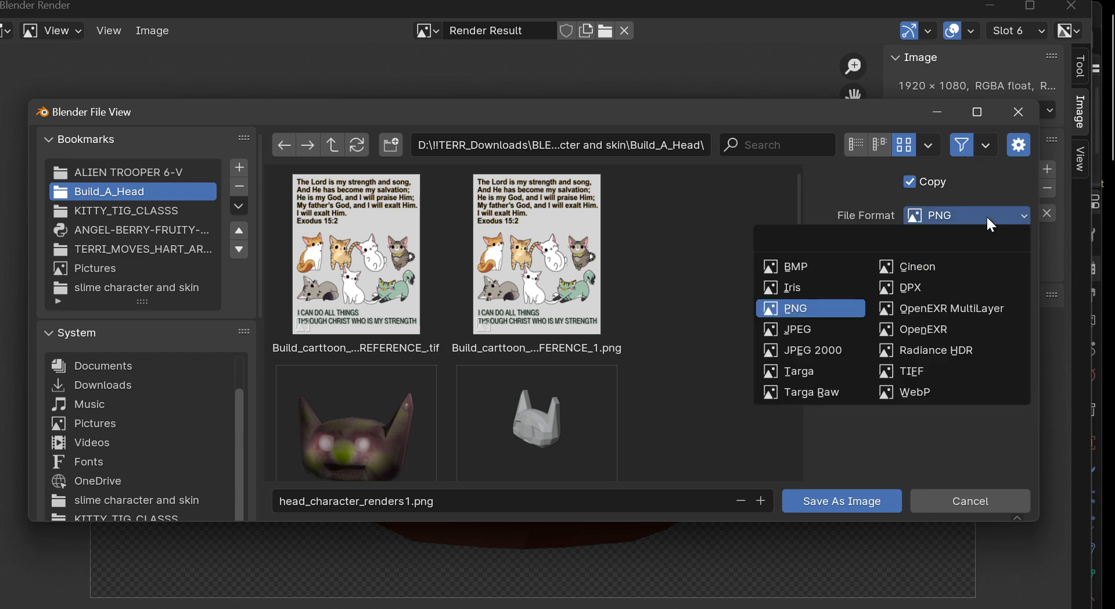
pyautogui.click(794, 309)
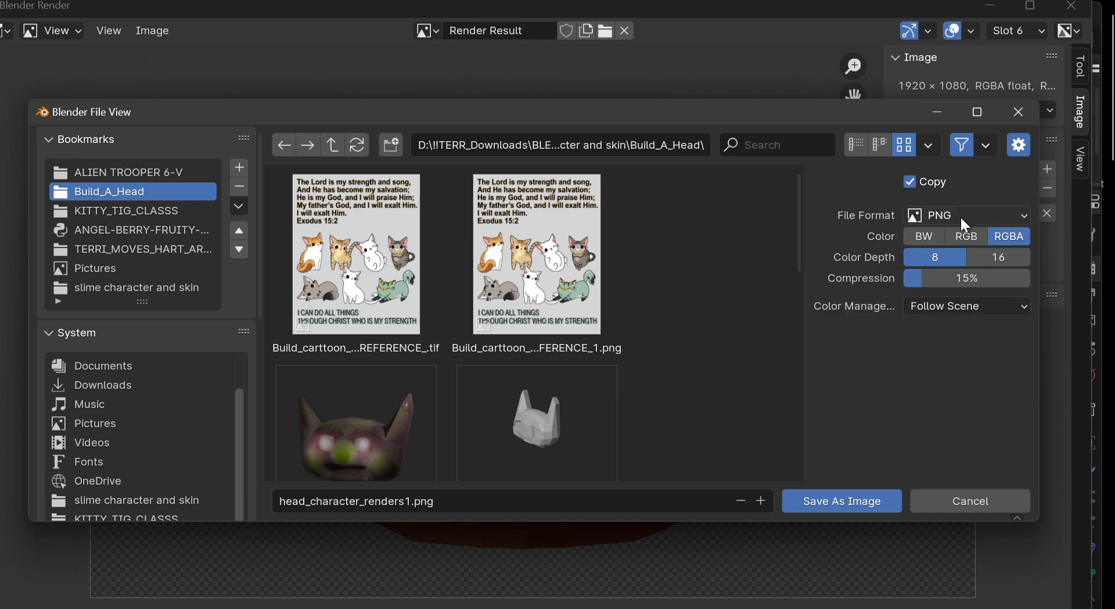
pyautogui.click(959, 215)
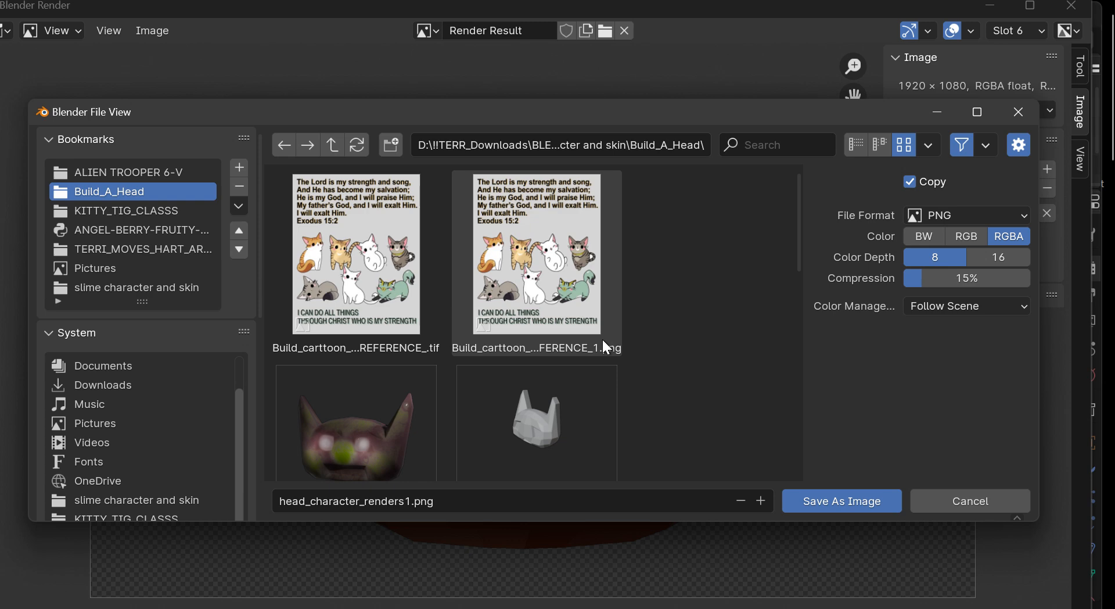
pyautogui.scroll(-1, 639, 393)
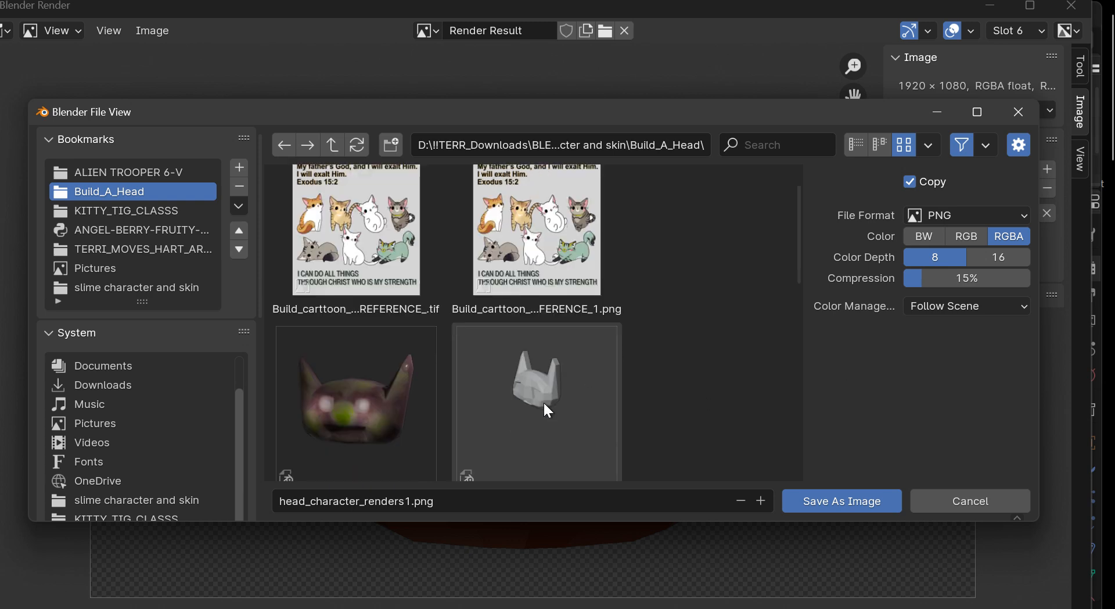
pyautogui.scroll(1, 543, 401)
# Set the file format to TIFF and save the render as head_character_renders1.tif
pyautogui.click(967, 216)
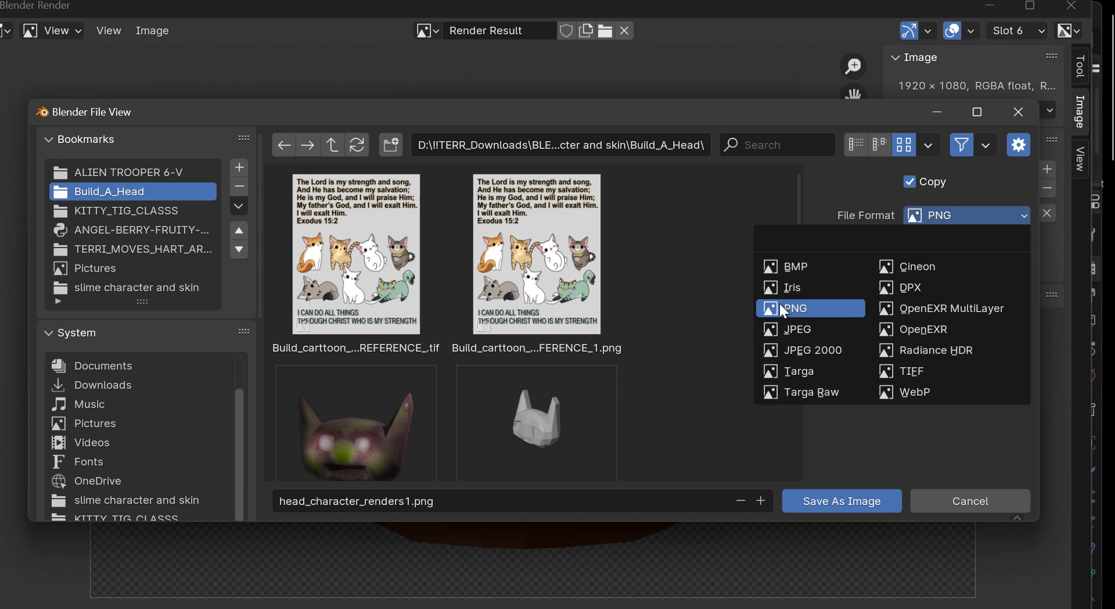
pyautogui.click(909, 372)
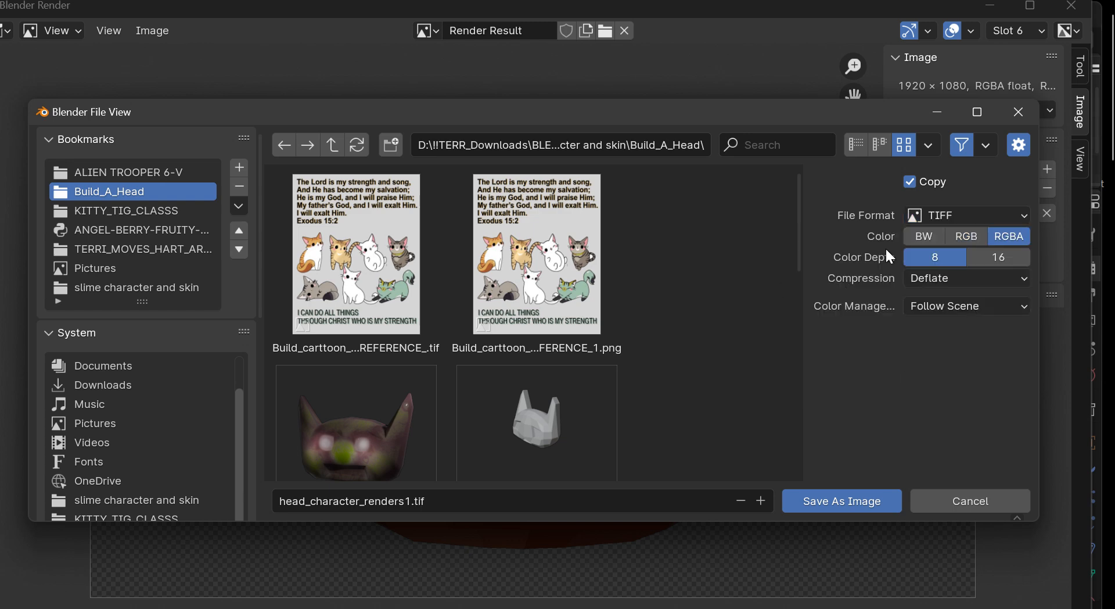
pyautogui.click(855, 499)
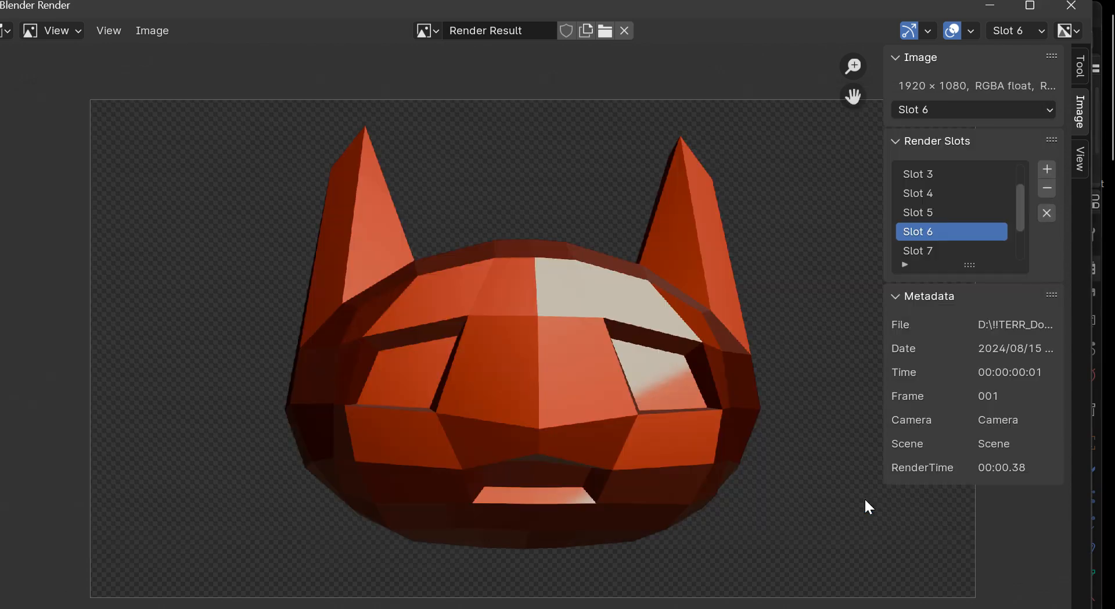
# Open the Save As dialog for the render and locate head_character_renders1.tif among the thumbnails in the Build_A_Head folder
pyautogui.click(148, 34)
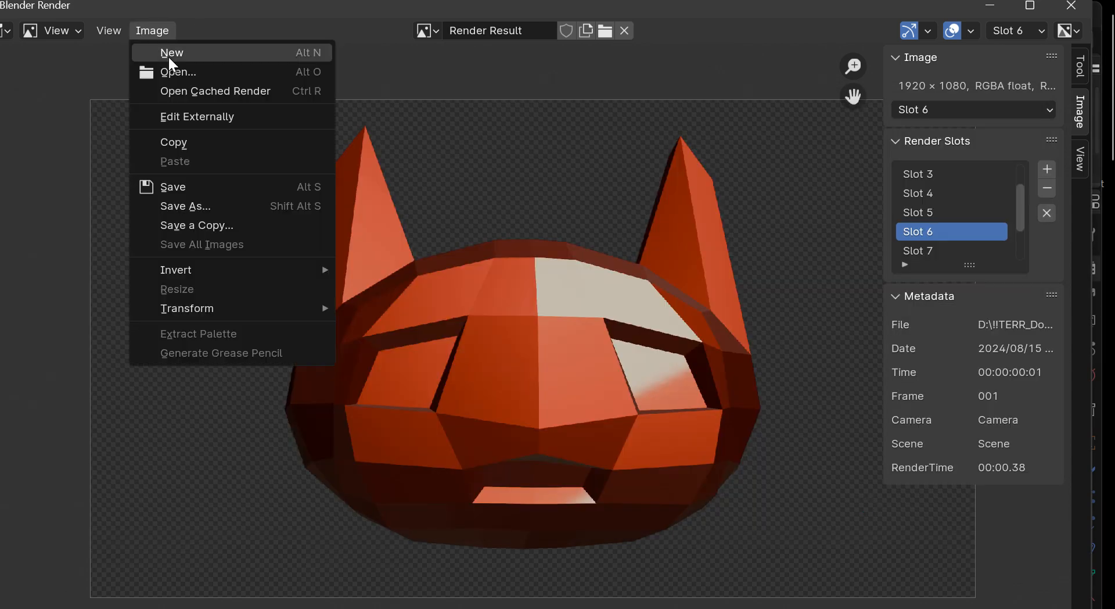
pyautogui.click(191, 207)
pyautogui.scroll(-10, 613, 335)
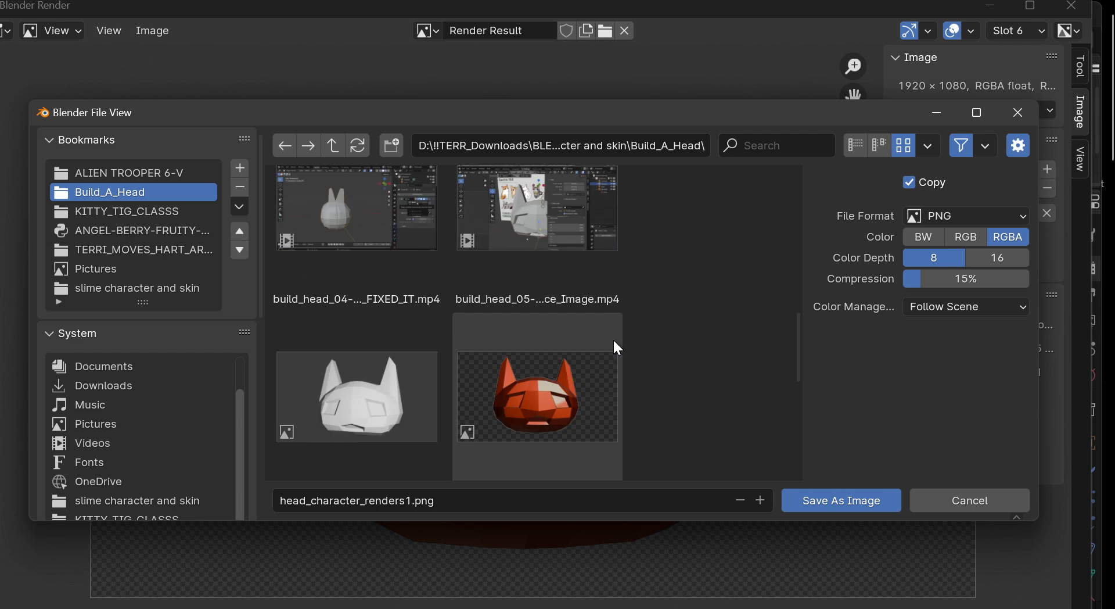
pyautogui.click(578, 406)
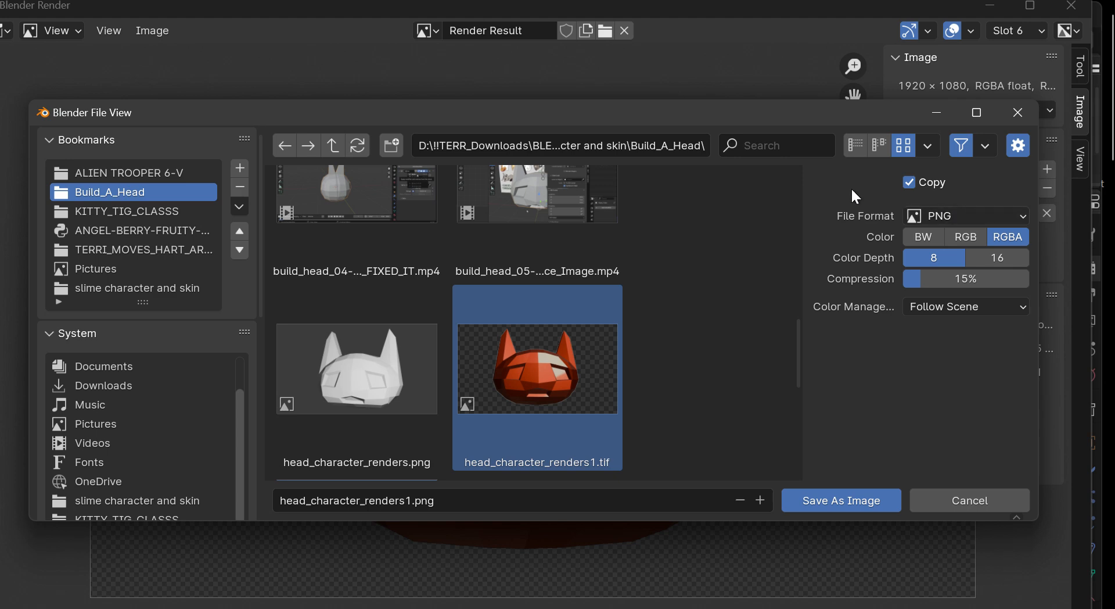
# Compare the thumbnail, horizontal list and vertical list displays of the files, ending in the vertical list
pyautogui.click(878, 146)
pyautogui.click(904, 147)
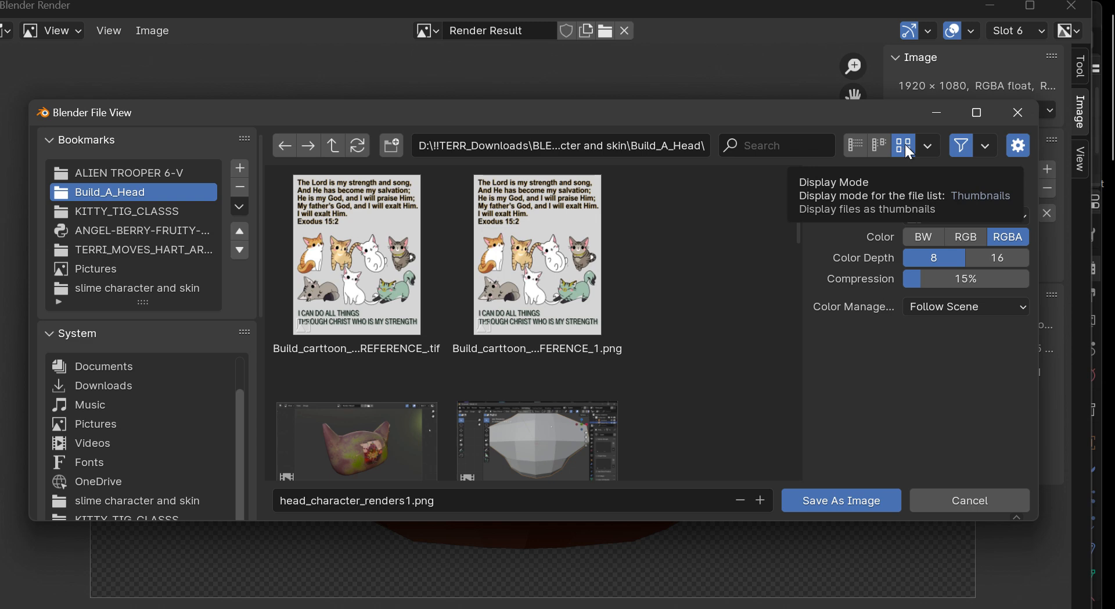
pyautogui.click(880, 145)
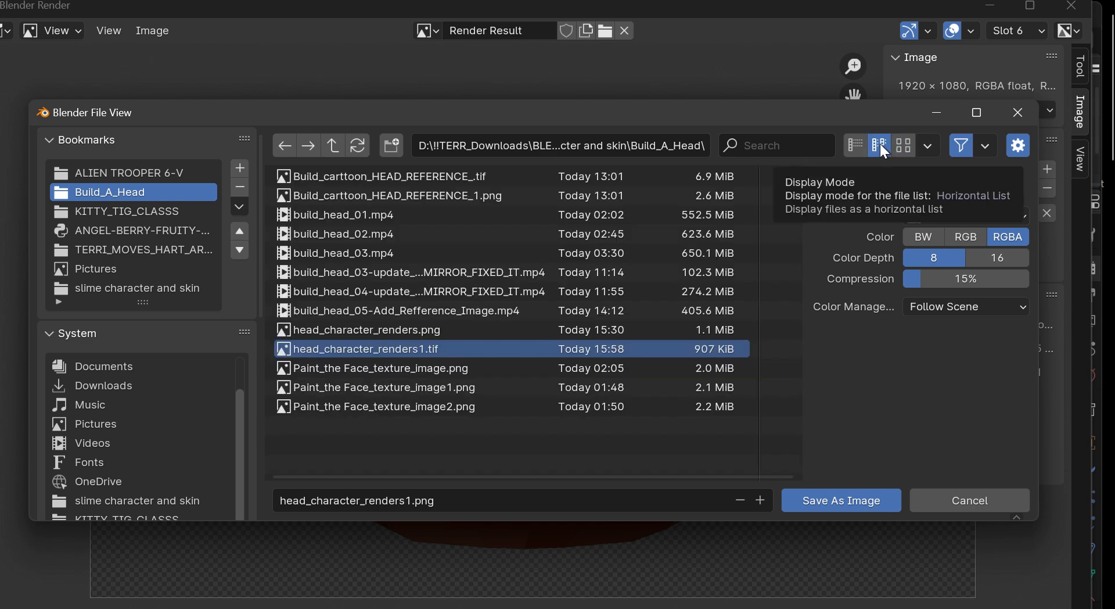
pyautogui.click(856, 145)
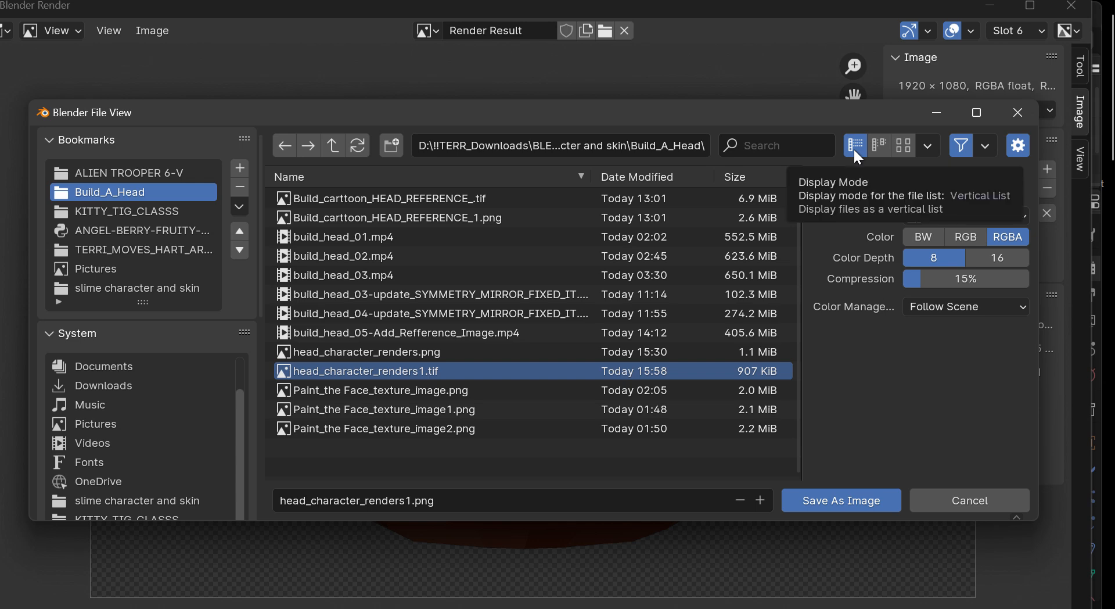
# Display the files as thumbnails, try a small thumbnail size such as 63, and reposition the file dialog
pyautogui.click(929, 149)
pyautogui.click(903, 145)
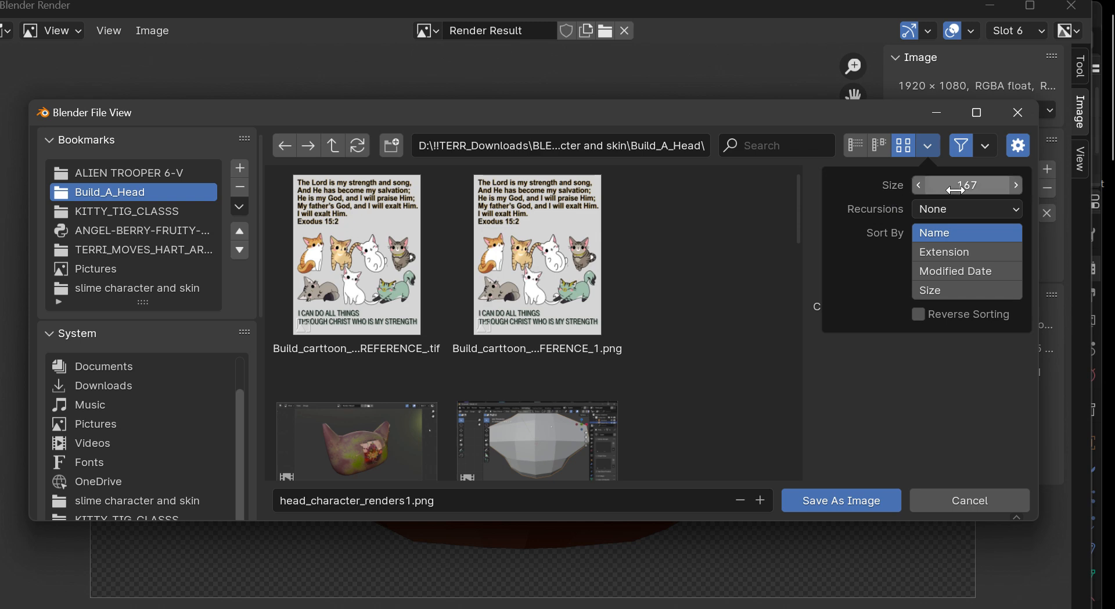
pyautogui.moveTo(957, 186)
pyautogui.mouseDown()
pyautogui.moveTo(1021, 187)
pyautogui.moveTo(899, 187)
pyautogui.moveTo(968, 184)
pyautogui.mouseUp()
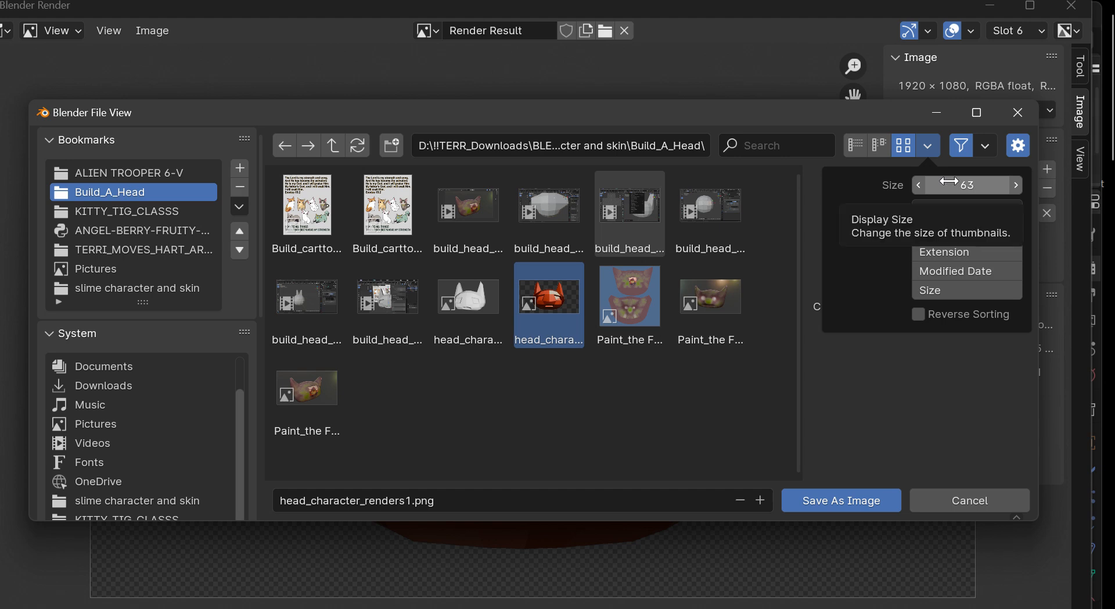
pyautogui.moveTo(950, 181); pyautogui.dragTo(953, 182)
pyautogui.moveTo(744, 119); pyautogui.dragTo(751, 146)
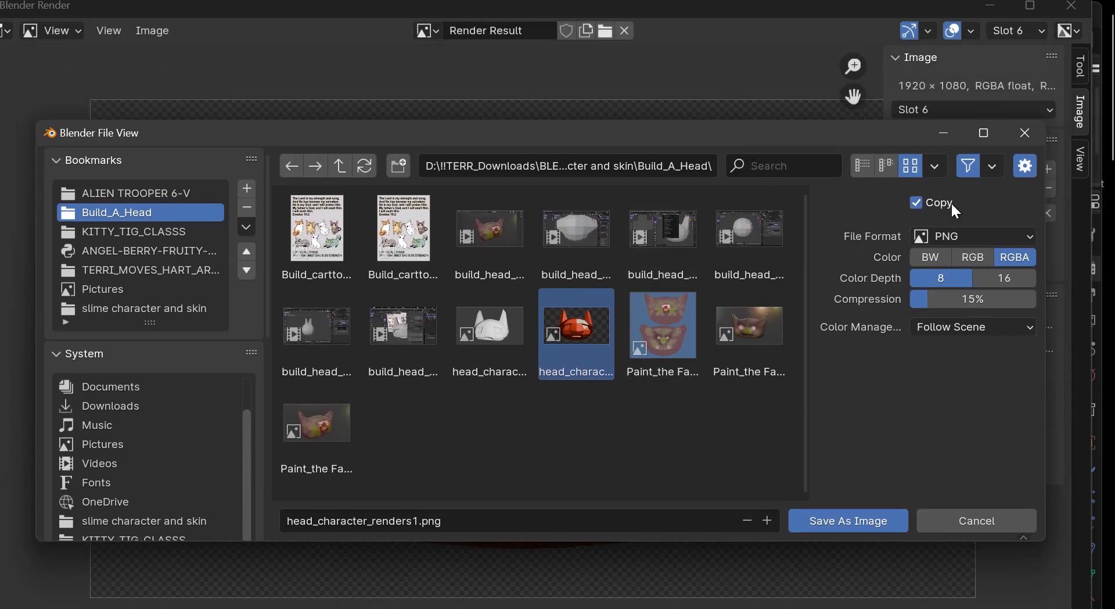
# Check the file type filters, enlarge the thumbnails moderately, and look through the saved head images
pyautogui.click(995, 167)
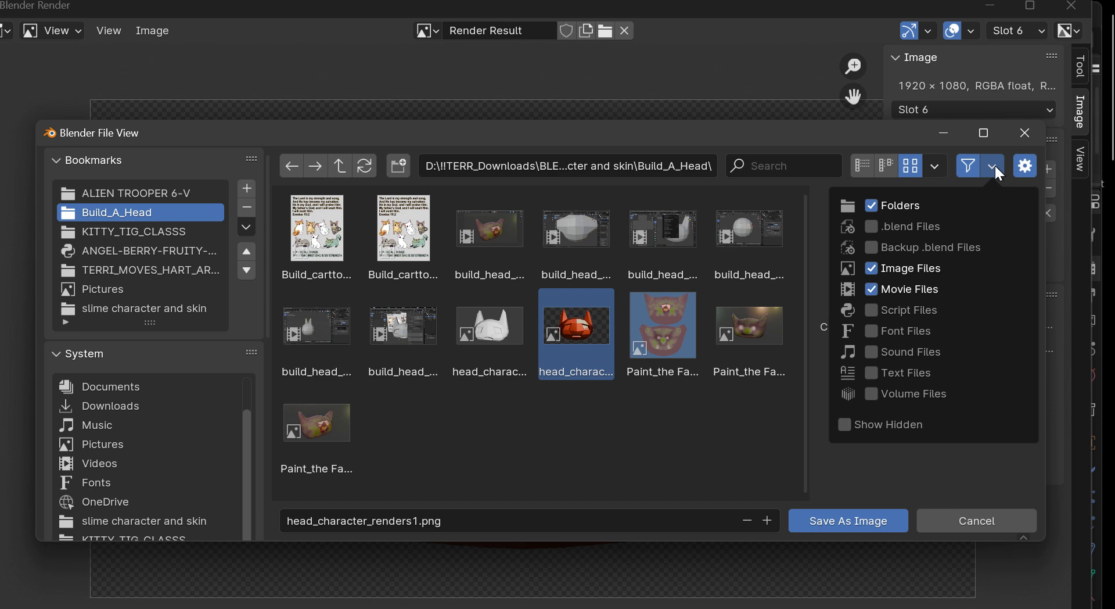
pyautogui.moveTo(937, 167)
pyautogui.moveTo(958, 206); pyautogui.dragTo(987, 206)
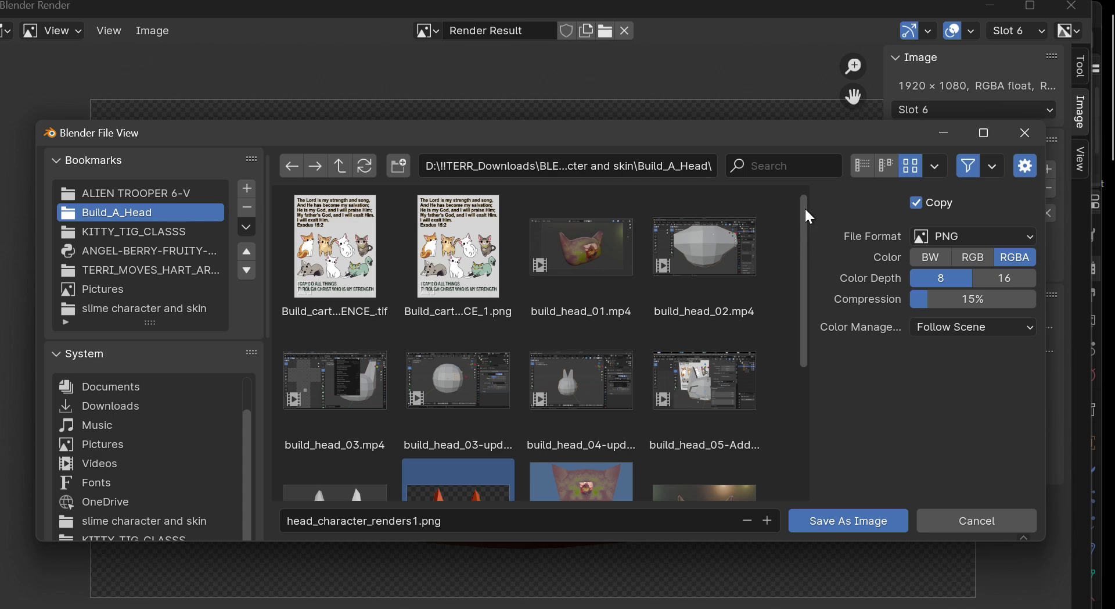
pyautogui.moveTo(806, 210)
pyautogui.mouseDown()
pyautogui.moveTo(848, 418)
pyautogui.moveTo(817, 230)
pyautogui.moveTo(815, 336)
pyautogui.mouseUp()
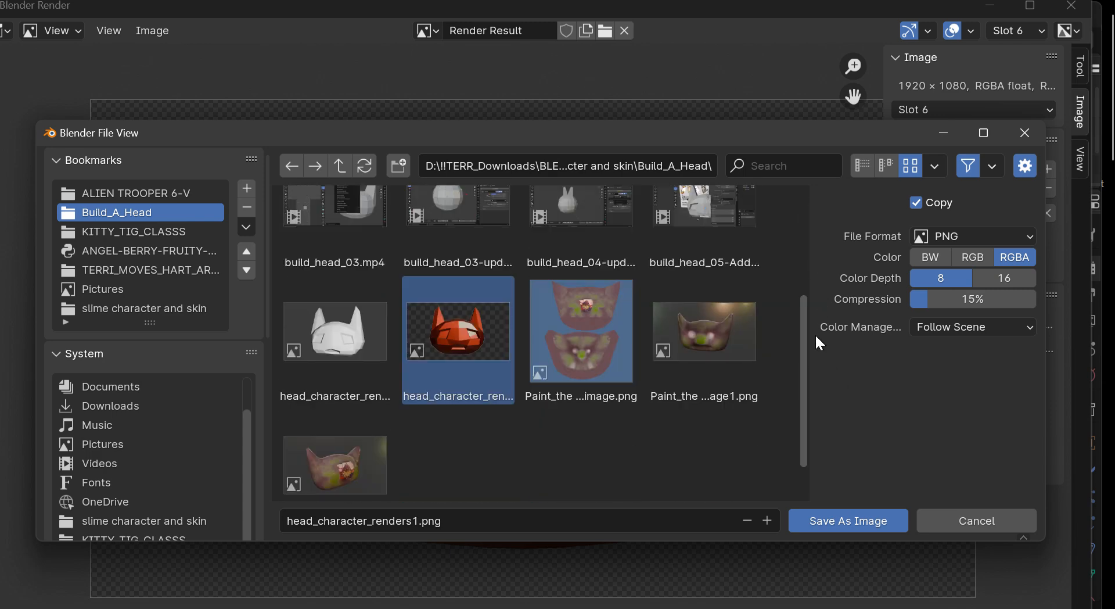
# Set the thumbnail size to 232, view head_character_renders1.tif enlarged, and close the file dialog without saving
pyautogui.click(935, 171)
pyautogui.moveTo(946, 206); pyautogui.dragTo(1010, 207)
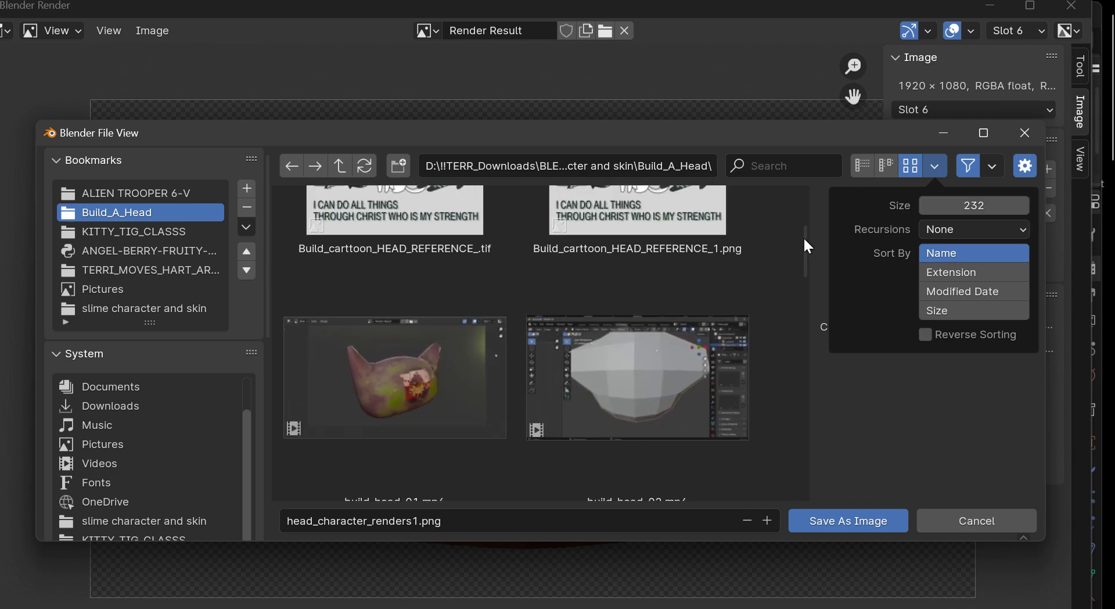
pyautogui.moveTo(801, 249); pyautogui.dragTo(781, 394)
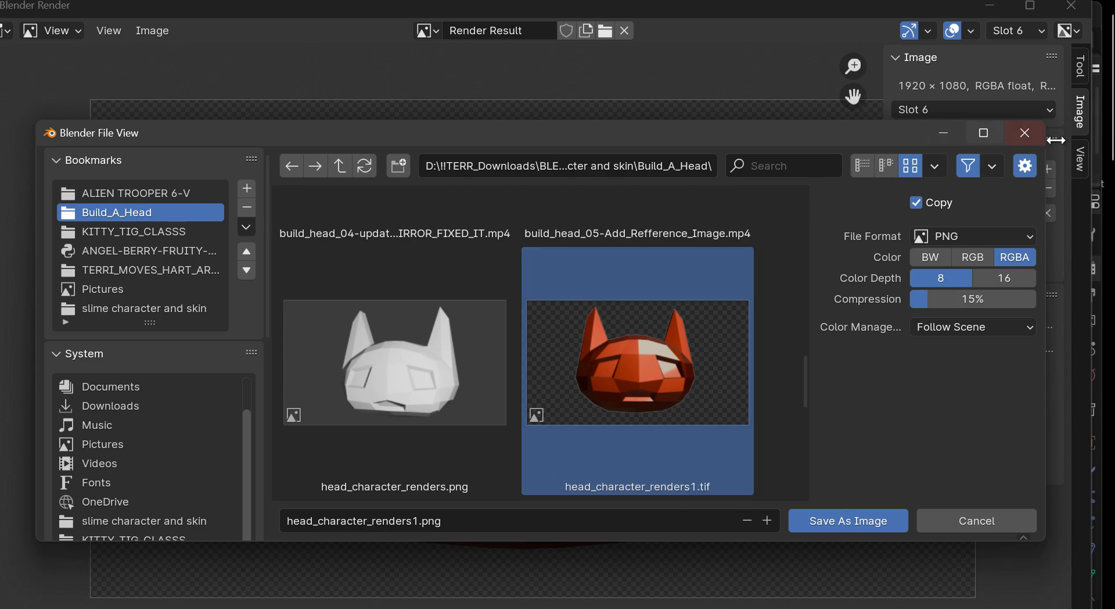
pyautogui.click(1023, 133)
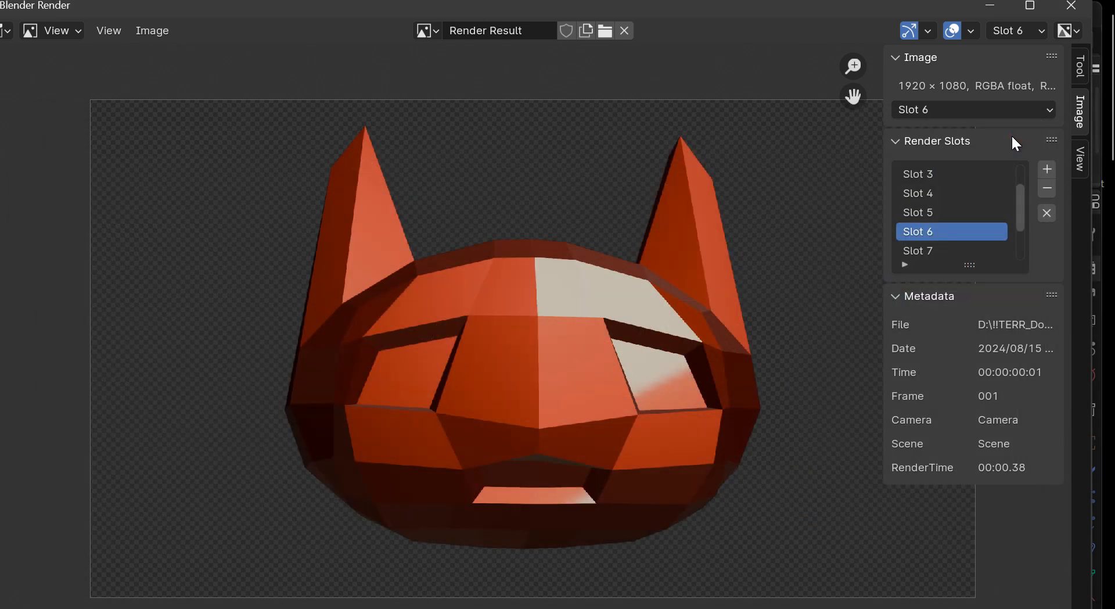
# Select render Slot 7 and minimize the render window to return to the head in the 3D viewport
pyautogui.click(928, 249)
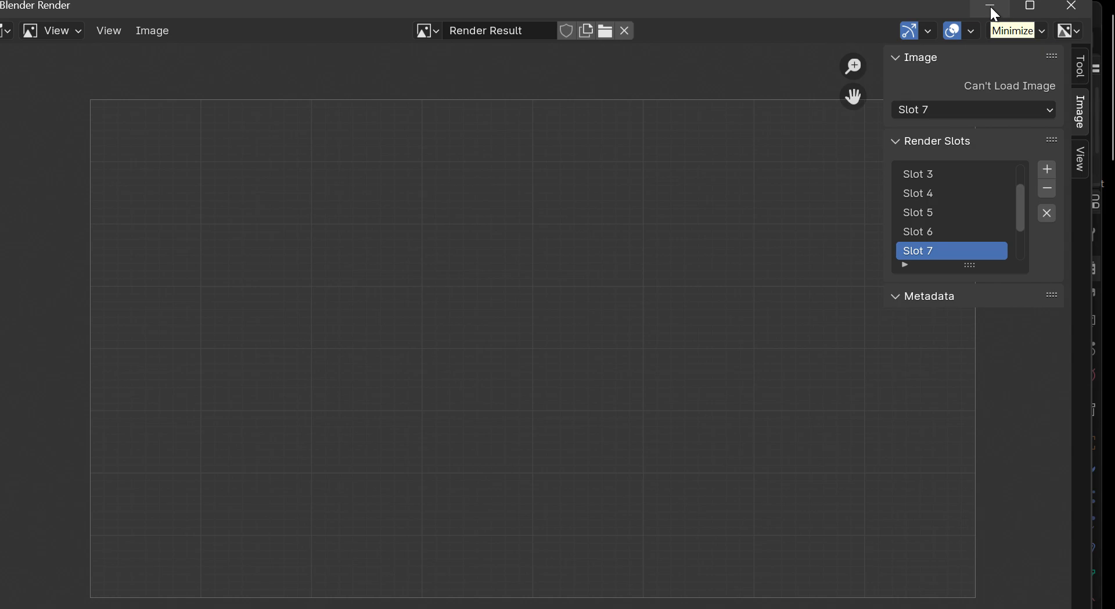
pyautogui.click(990, 5)
pyautogui.moveTo(985, 177)
pyautogui.mouseDown()
pyautogui.moveTo(953, 175)
pyautogui.moveTo(1018, 175)
pyautogui.moveTo(994, 173)
pyautogui.mouseUp()
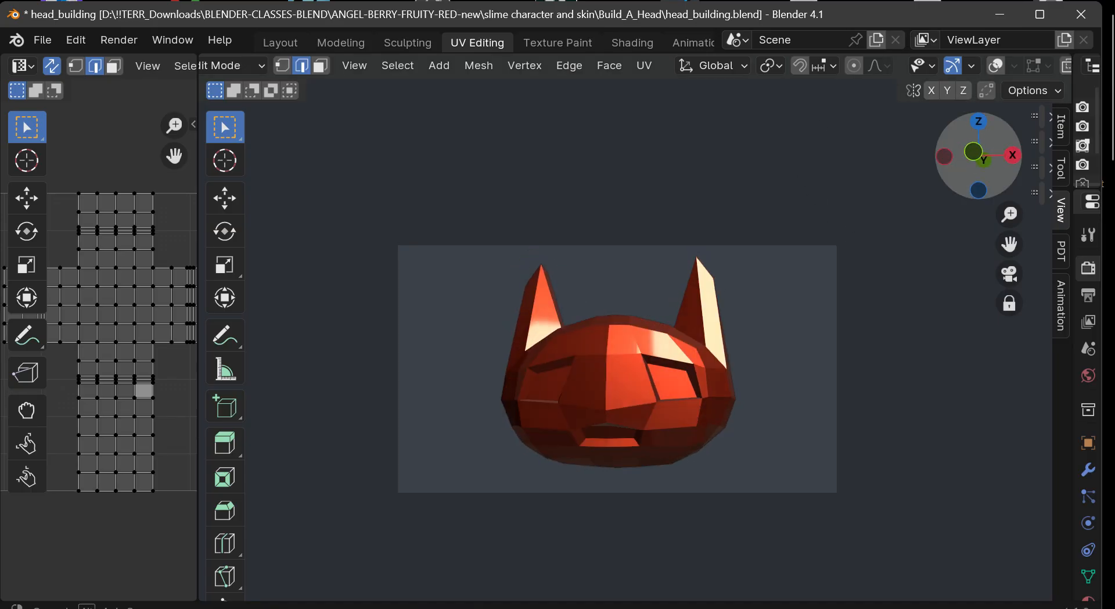